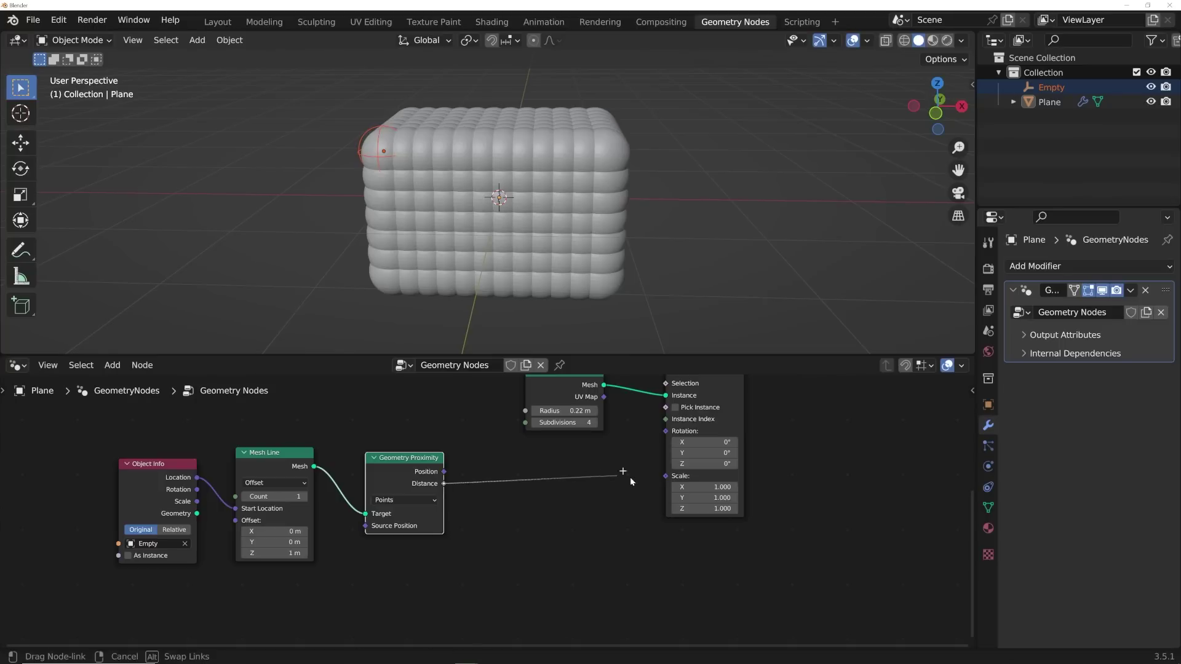
- Connect the Geometry Proximity distance to the instances' scale and move the Empty through the sphere grid
{"action": "left_click_drag", "start_coordinate": [630, 478], "coordinate": [666, 476]}
{"action": "middle_click_drag", "start_coordinate": [445, 214], "coordinate": [484, 182]}
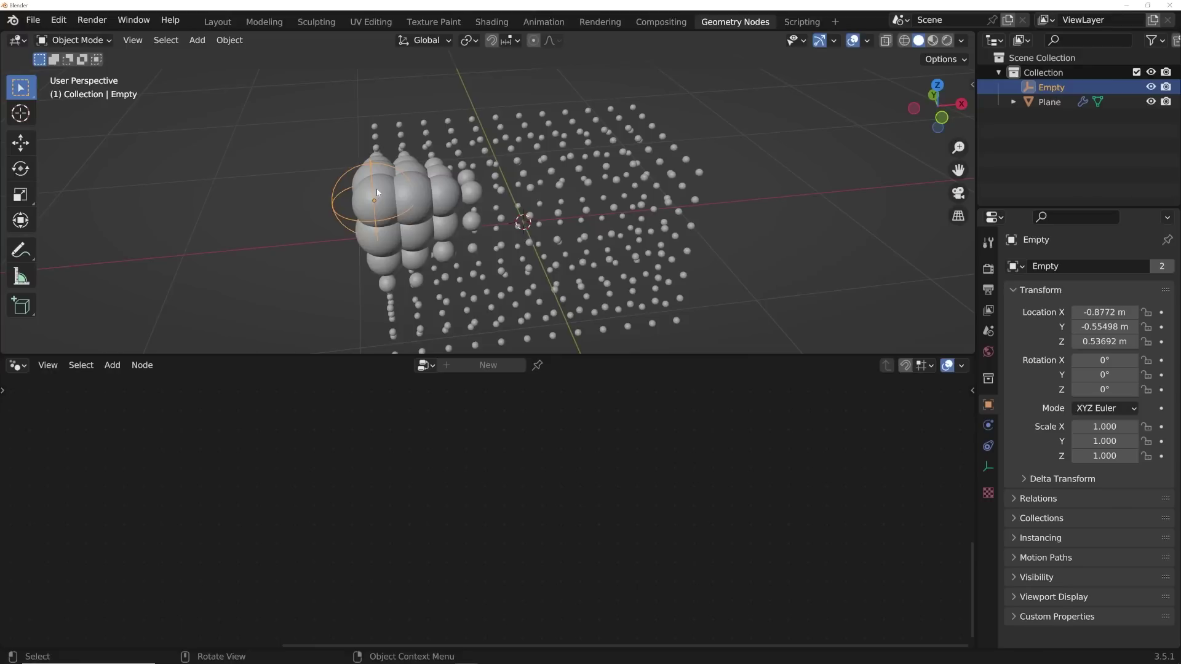
{"action": "middle_click_drag", "start_coordinate": [377, 188], "coordinate": [374, 236]}
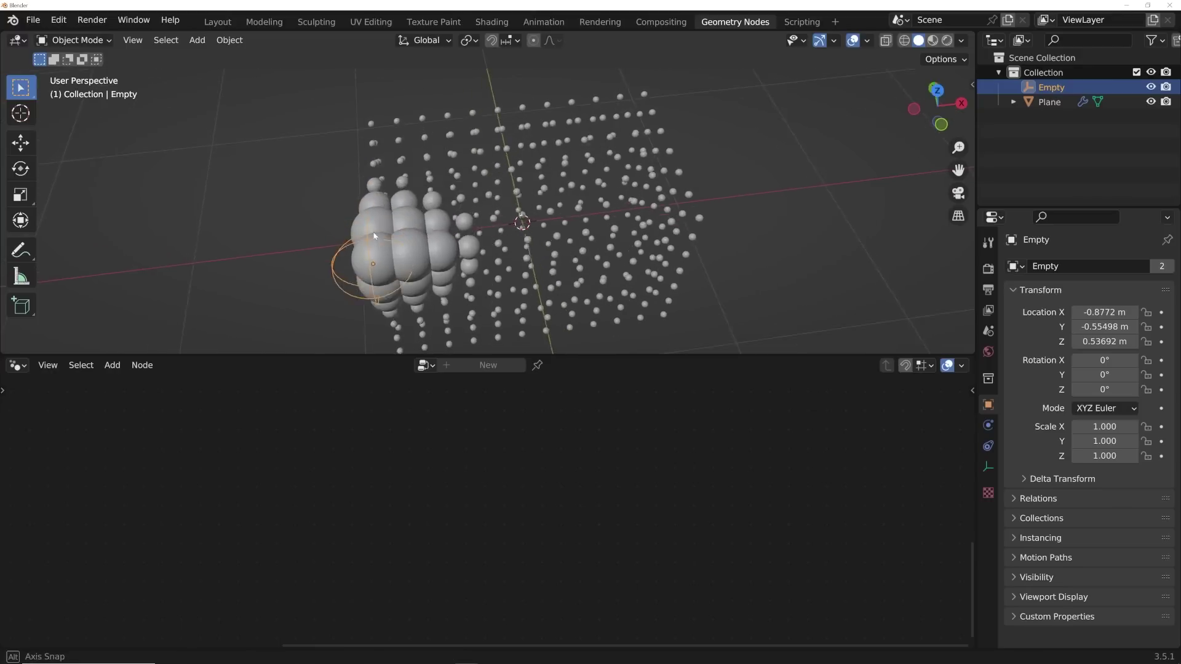
{"action": "key", "text": "g"}
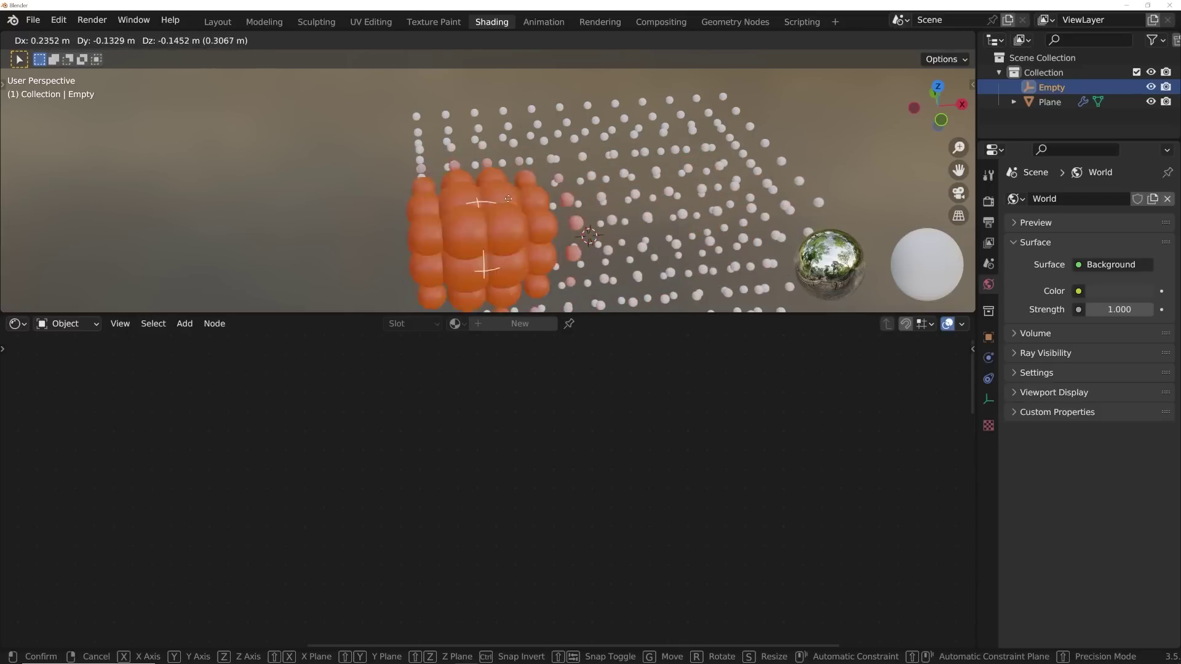
{"action": "left_click", "coordinate": [488, 190]}
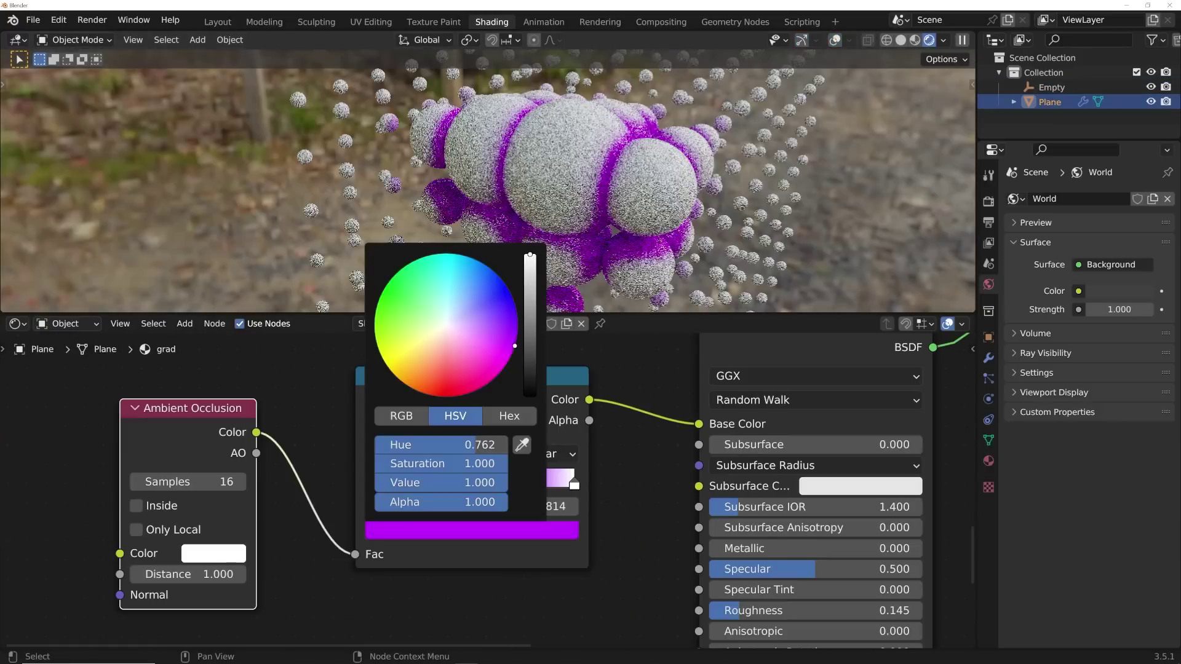
- Recolour the white end stop of the grad material's colour ramp to orange
{"action": "left_click", "coordinate": [574, 483]}
{"action": "left_click", "coordinate": [546, 530]}
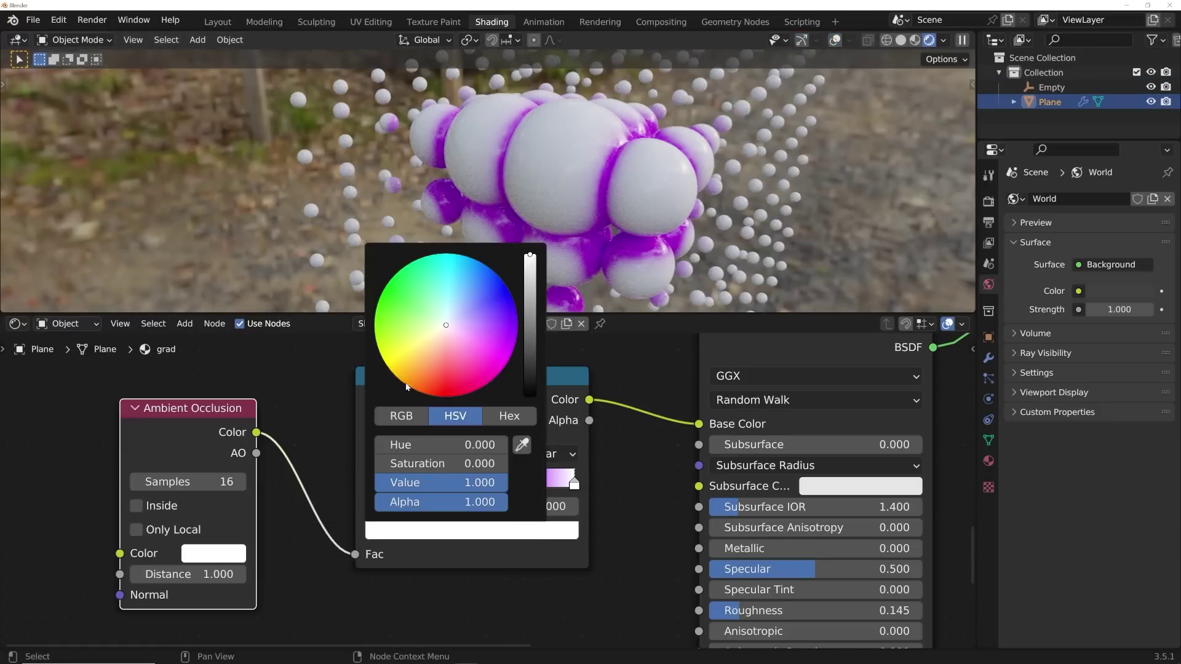
{"action": "left_click_drag", "start_coordinate": [406, 386], "coordinate": [416, 391]}
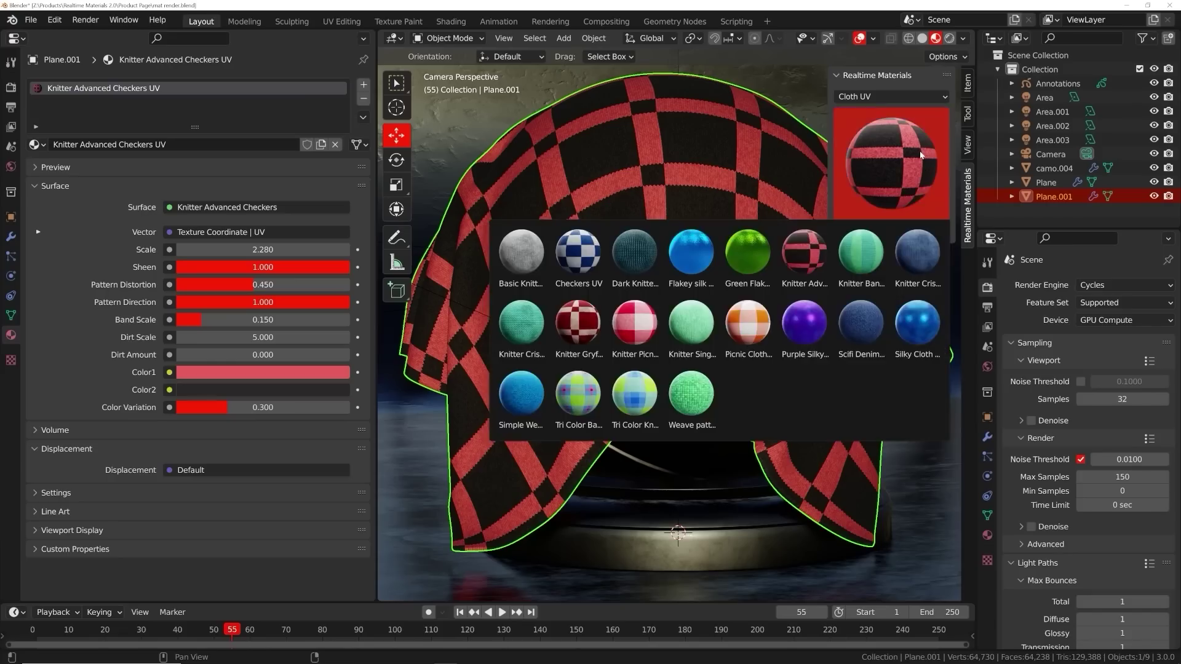
- Apply the red-and-white checked picnic cloth material to the draped cloth and change one of its colours
{"action": "left_click", "coordinate": [752, 304]}
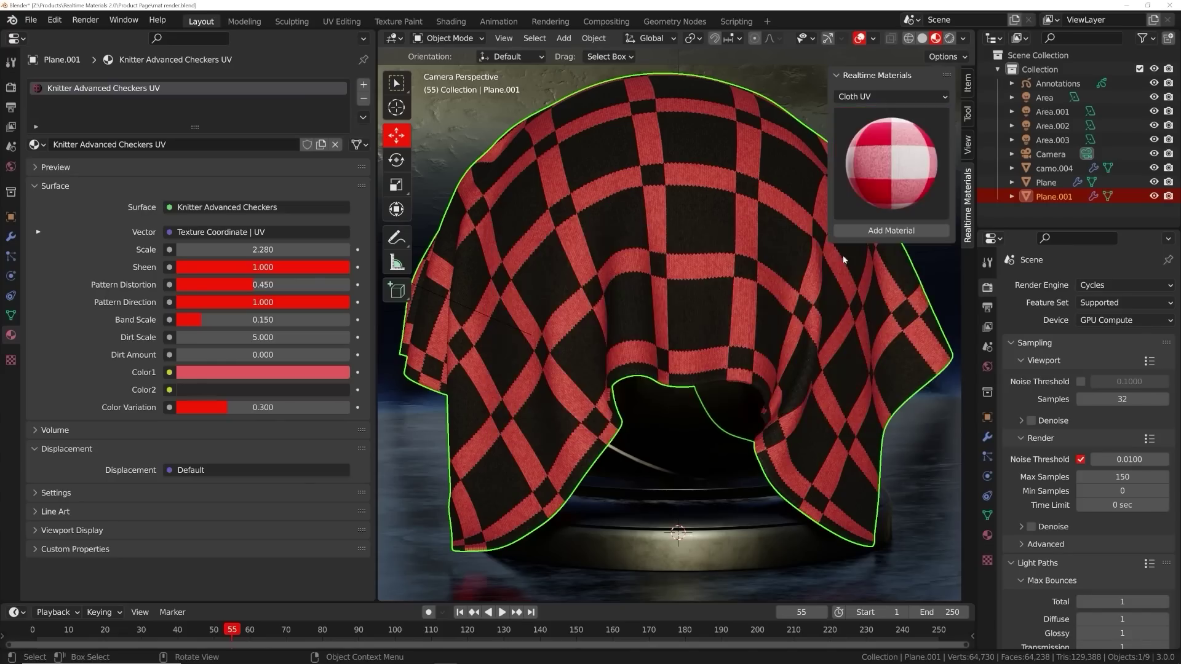
{"action": "left_click", "coordinate": [881, 231]}
{"action": "left_click", "coordinate": [234, 372]}
{"action": "left_click", "coordinate": [225, 265]}
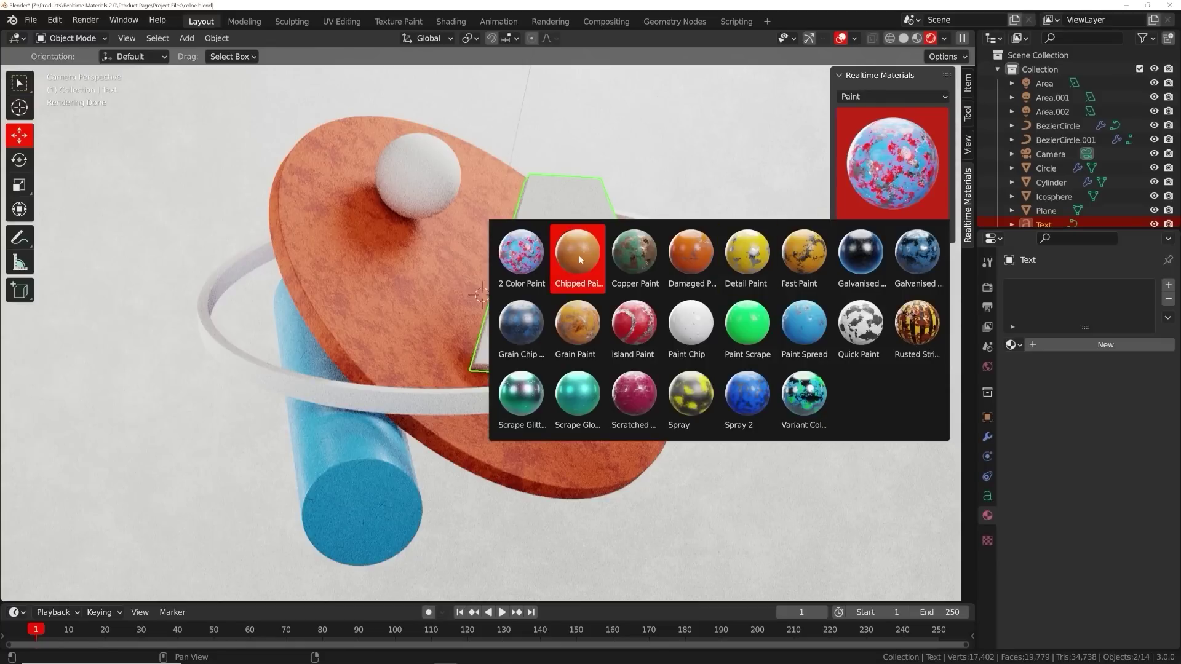
- Apply the Chipped Paint material from the Paint category to the letter A text object
{"action": "left_click", "coordinate": [580, 259]}
{"action": "left_click", "coordinate": [893, 231]}
{"action": "scroll", "coordinate": [923, 424], "scroll_direction": "up", "scroll_amount": 5}
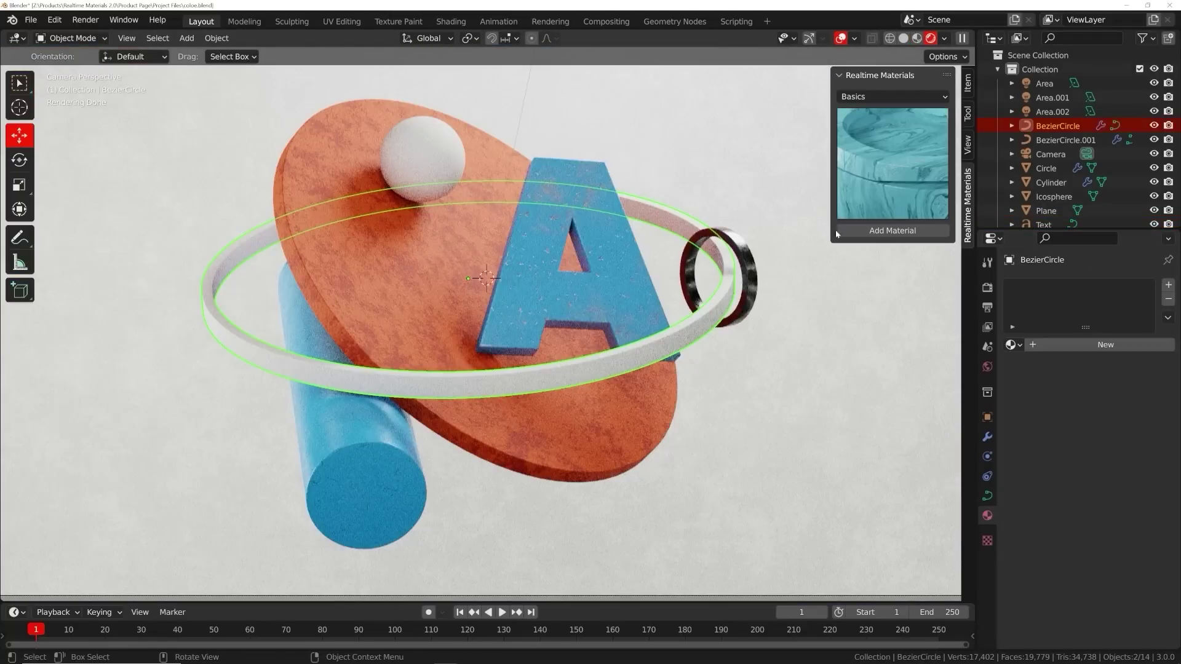
- Apply the Basic Wood material to the large ring and change its brown colour
{"action": "left_click", "coordinate": [892, 231]}
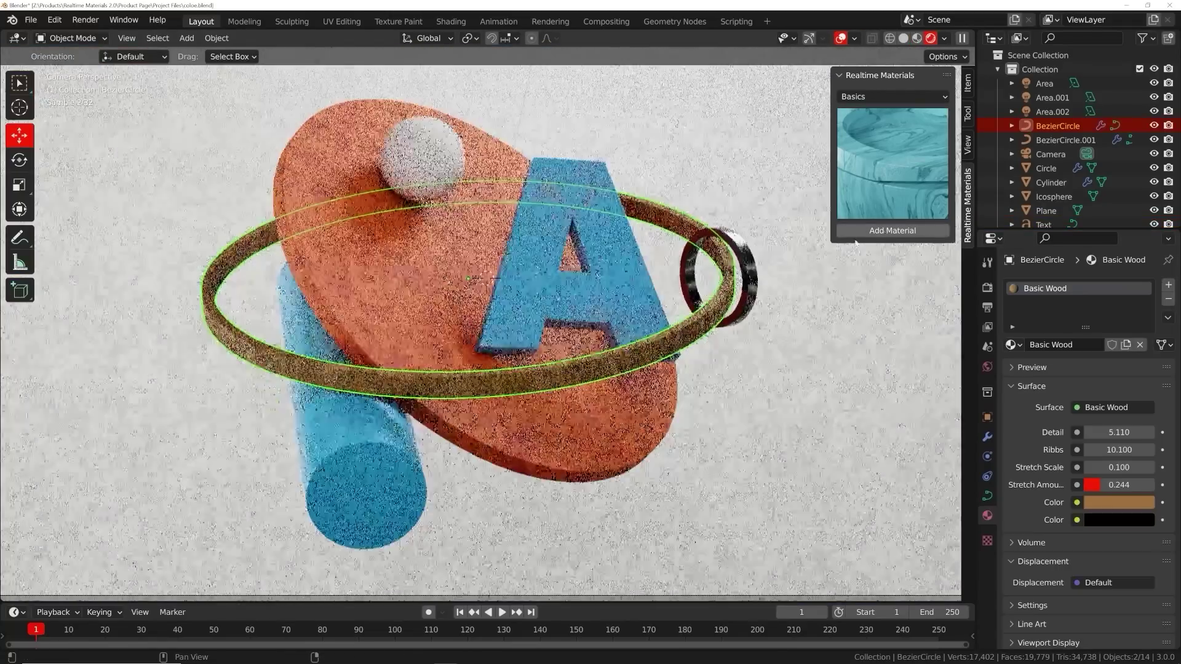
{"action": "left_click", "coordinate": [1111, 505]}
{"action": "left_click", "coordinate": [1100, 314]}
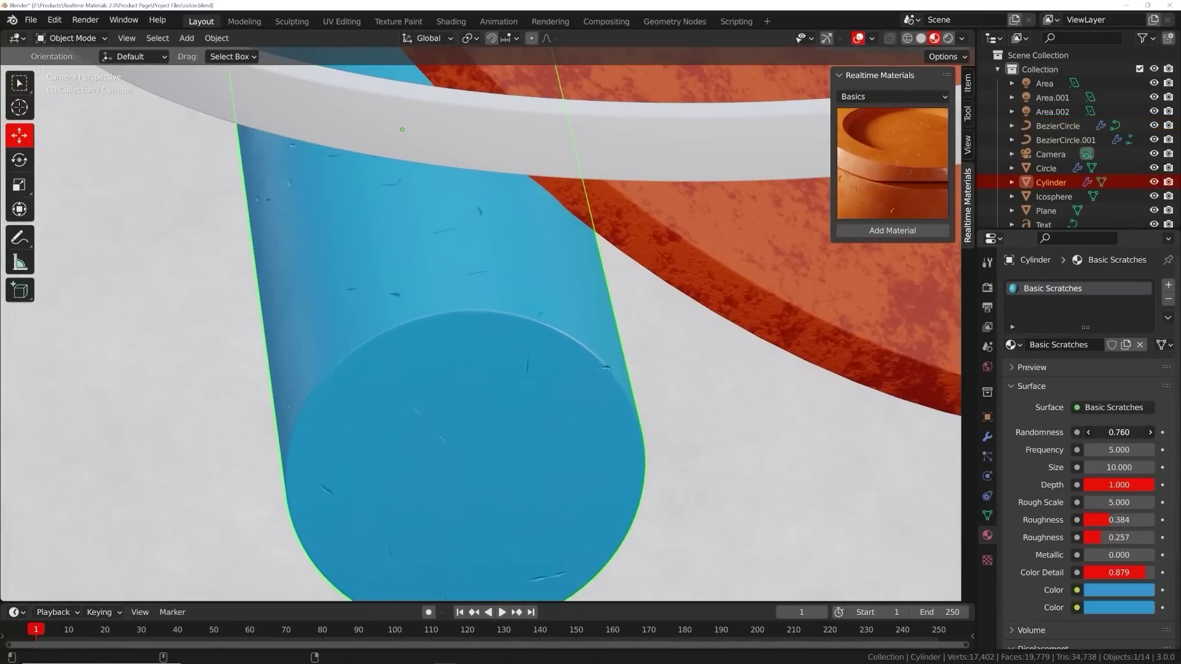
- Increase the Randomness of the cylinder's Basic Scratches material
{"action": "left_click_drag", "start_coordinate": [1119, 433], "coordinate": [1127, 432]}
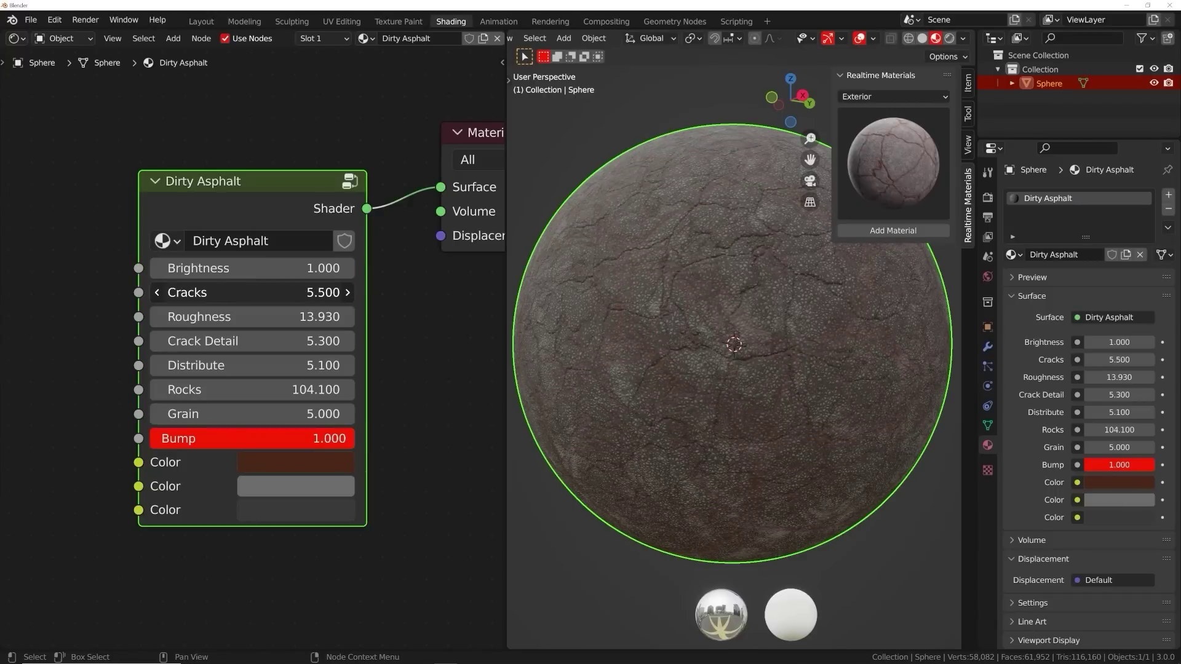
- Set the Dirty Asphalt material's Cracks to 3.9 and brighten its dark brown colour
{"action": "left_click_drag", "start_coordinate": [252, 292], "coordinate": [265, 293]}
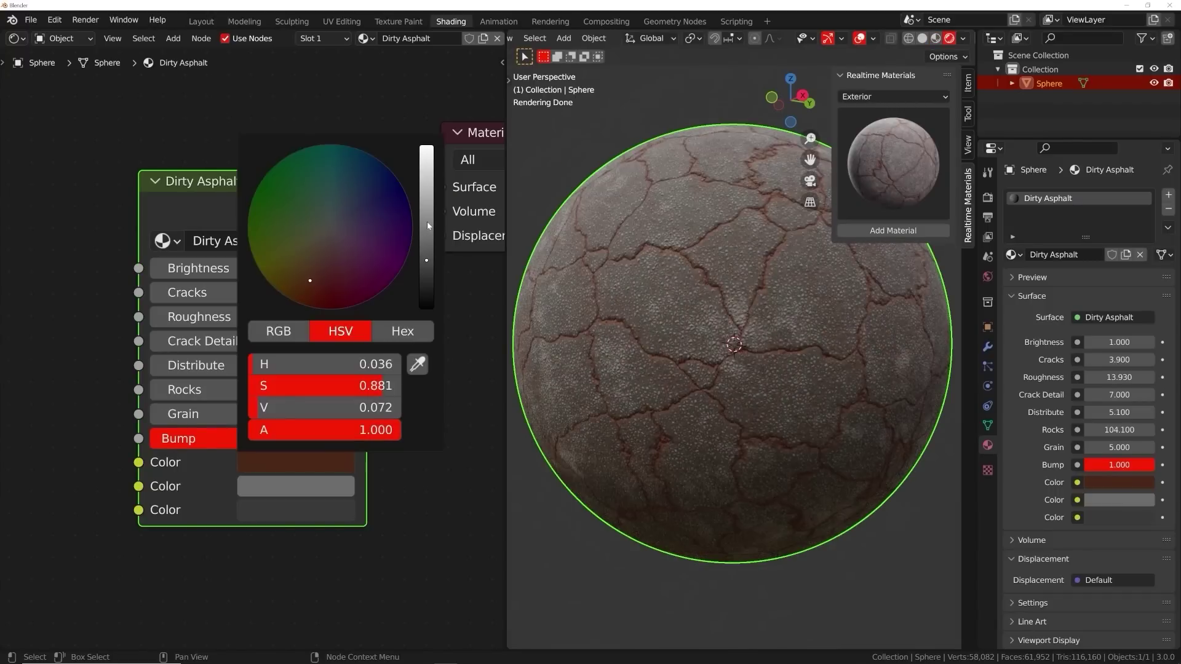
{"action": "left_click_drag", "start_coordinate": [427, 260], "coordinate": [426, 232]}
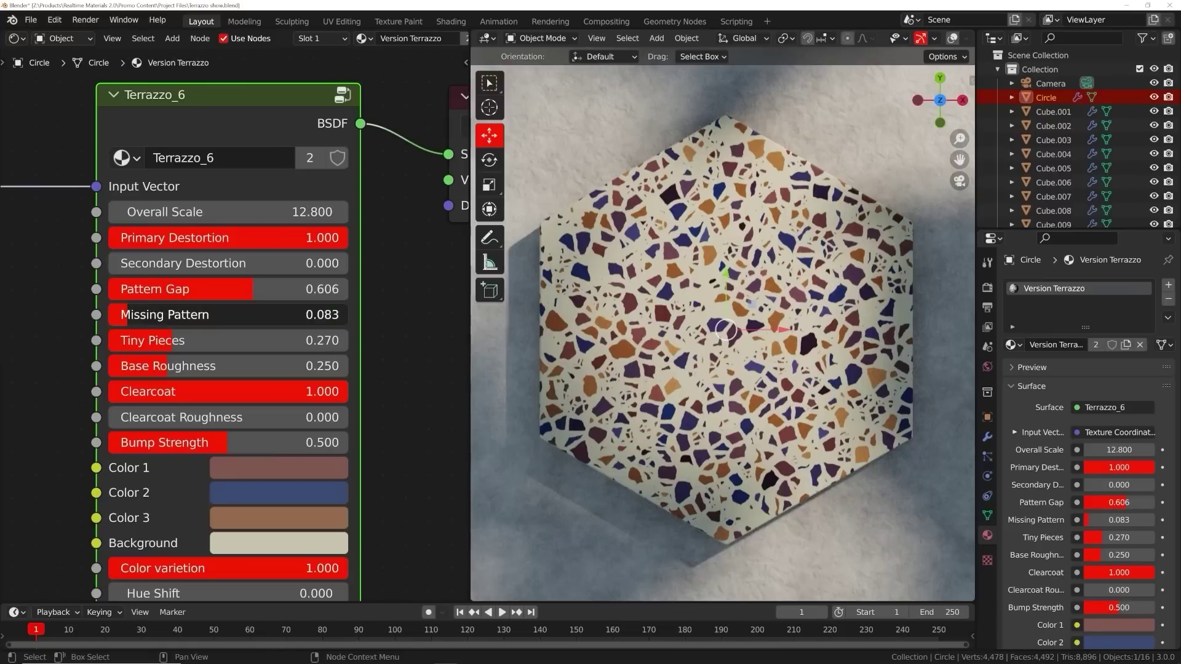
- Increase the Missing Pattern value of the hexagon's Terrazzo_6 shader
{"action": "left_click_drag", "start_coordinate": [128, 314], "coordinate": [207, 317]}
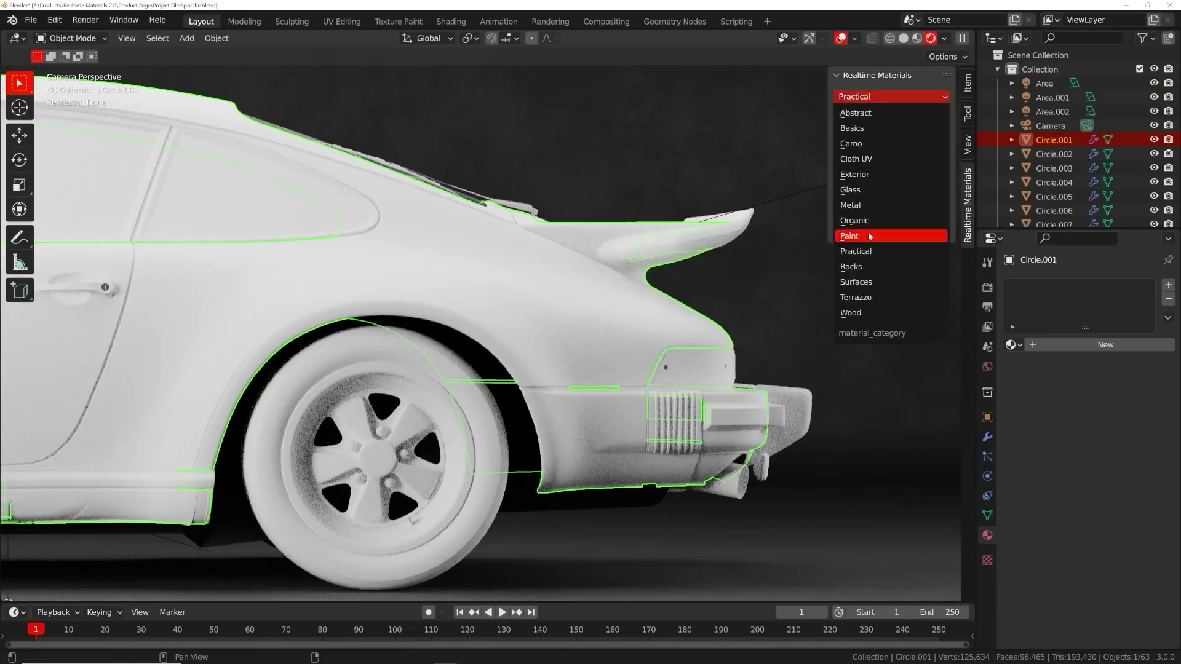
- Choose a worn material from the Paint category for the car body
{"action": "left_click", "coordinate": [891, 163]}
{"action": "left_click", "coordinate": [800, 406]}
- Apply a dark material from the Surfaces category to the car's trim, bumper and spoiler parts
{"action": "left_click", "coordinate": [880, 97]}
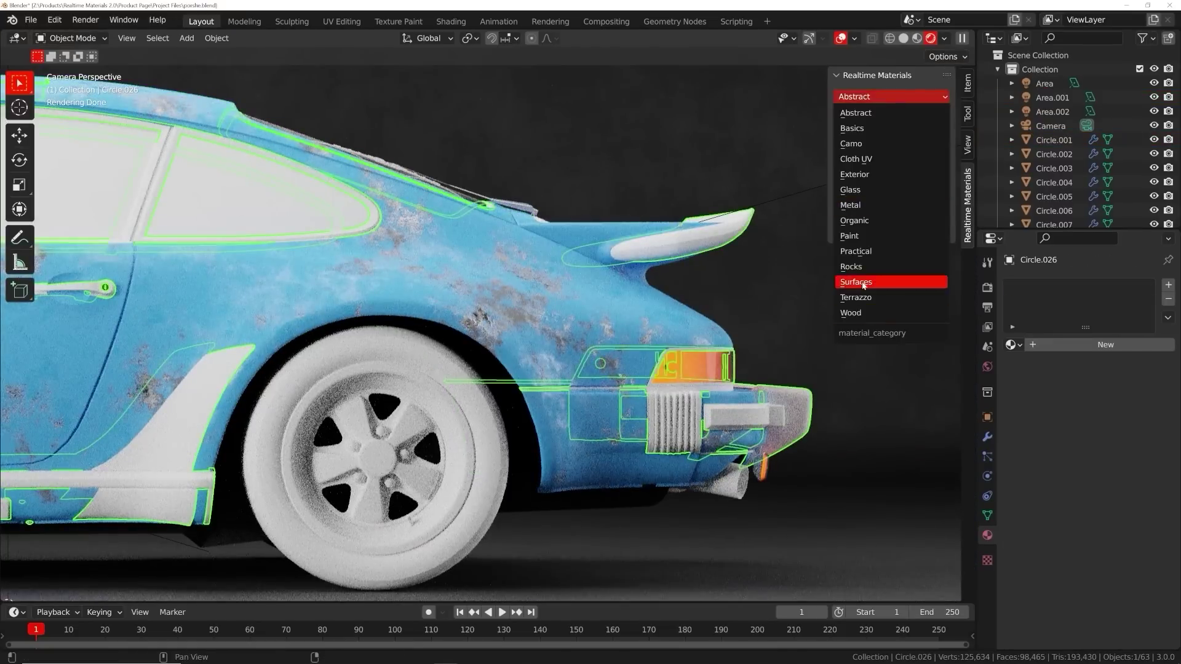
{"action": "left_click", "coordinate": [862, 283]}
{"action": "left_click", "coordinate": [891, 163]}
{"action": "left_click", "coordinate": [757, 264]}
{"action": "left_click", "coordinate": [891, 231]}
- Select the rear wheel's second material slot and add a material from the Metal category
{"action": "left_click", "coordinate": [467, 419]}
{"action": "left_click", "coordinate": [1046, 303]}
{"action": "left_click", "coordinate": [872, 97]}
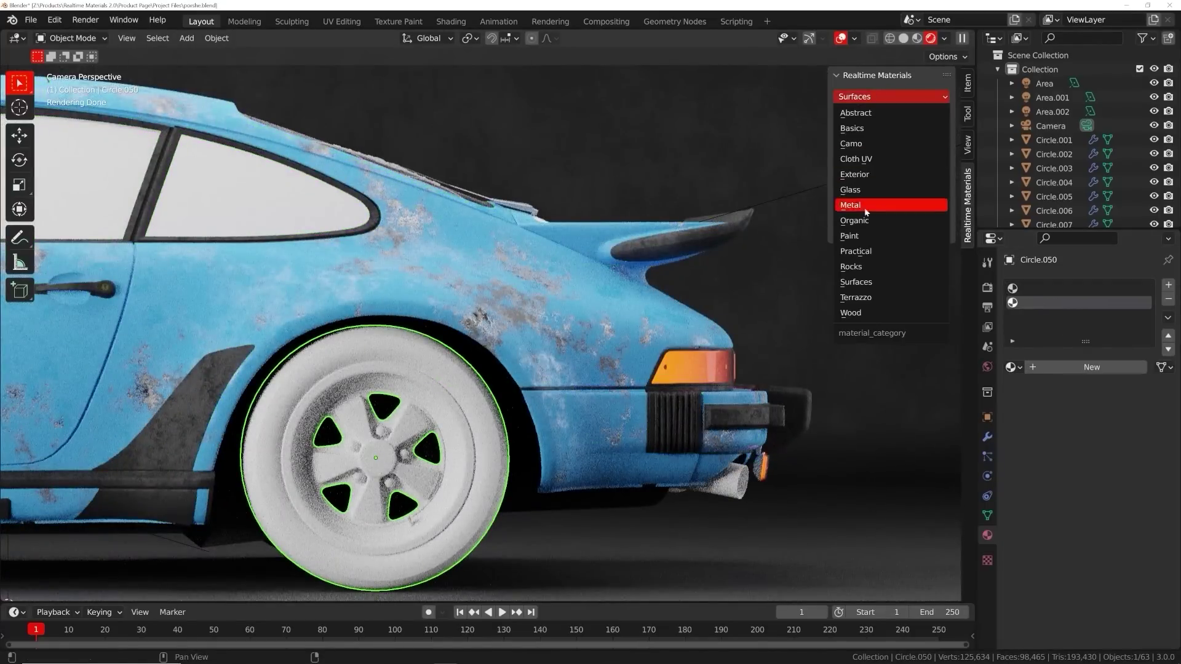
{"action": "left_click", "coordinate": [860, 205]}
{"action": "left_click", "coordinate": [904, 231]}
- Apply the Metal Grain material to the wheel's first slot and open its colour for editing
{"action": "left_click", "coordinate": [880, 97]}
{"action": "left_click", "coordinate": [860, 114]}
{"action": "left_click", "coordinate": [891, 163]}
{"action": "left_click", "coordinate": [521, 464]}
{"action": "left_click", "coordinate": [892, 231]}
{"action": "left_click", "coordinate": [879, 194]}
{"action": "left_click", "coordinate": [891, 231]}
{"action": "left_click", "coordinate": [1132, 506]}
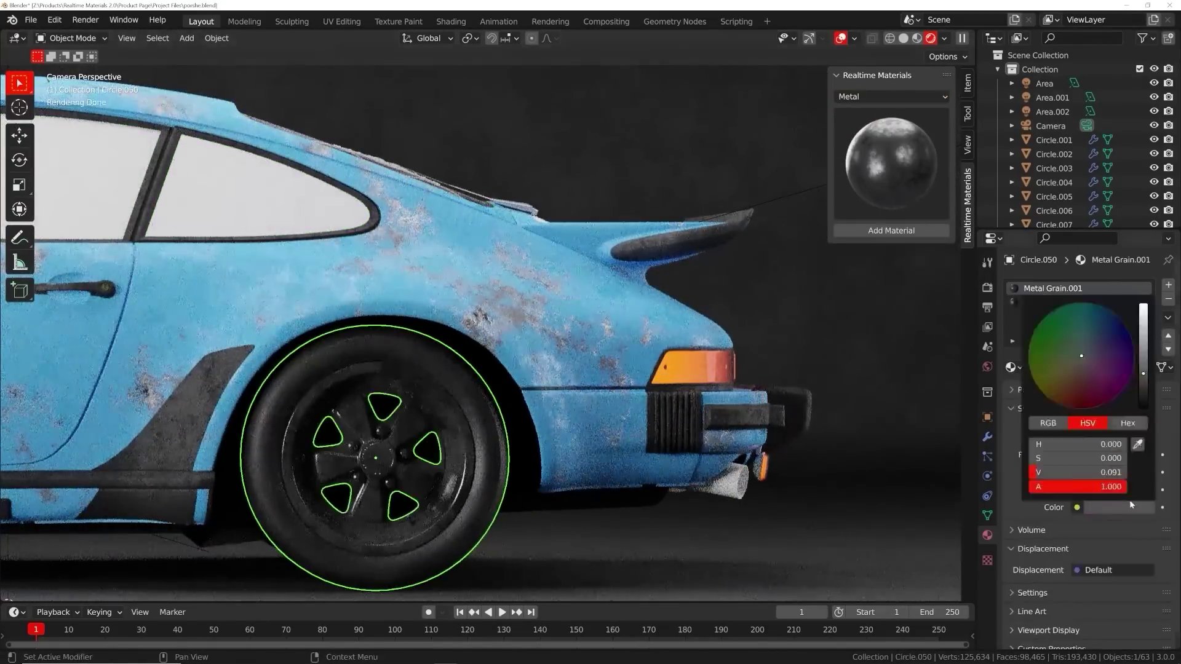
- Add a library material to the car's side window and select the exhaust pipe
{"action": "left_click", "coordinate": [264, 197]}
{"action": "left_click", "coordinate": [891, 96]}
{"action": "left_click", "coordinate": [892, 163]}
{"action": "left_click", "coordinate": [633, 256]}
{"action": "left_click", "coordinate": [891, 230]}
{"action": "left_click", "coordinate": [729, 477]}
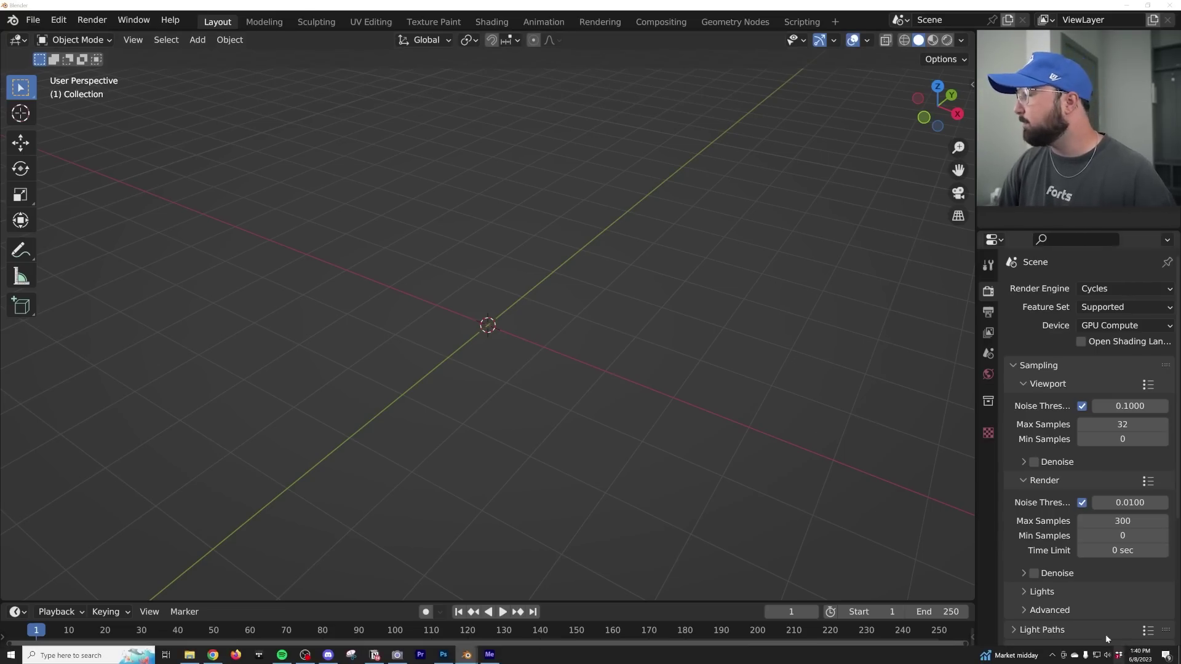
- Add a mesh plane at the world origin
{"action": "key", "text": "shift+a"}
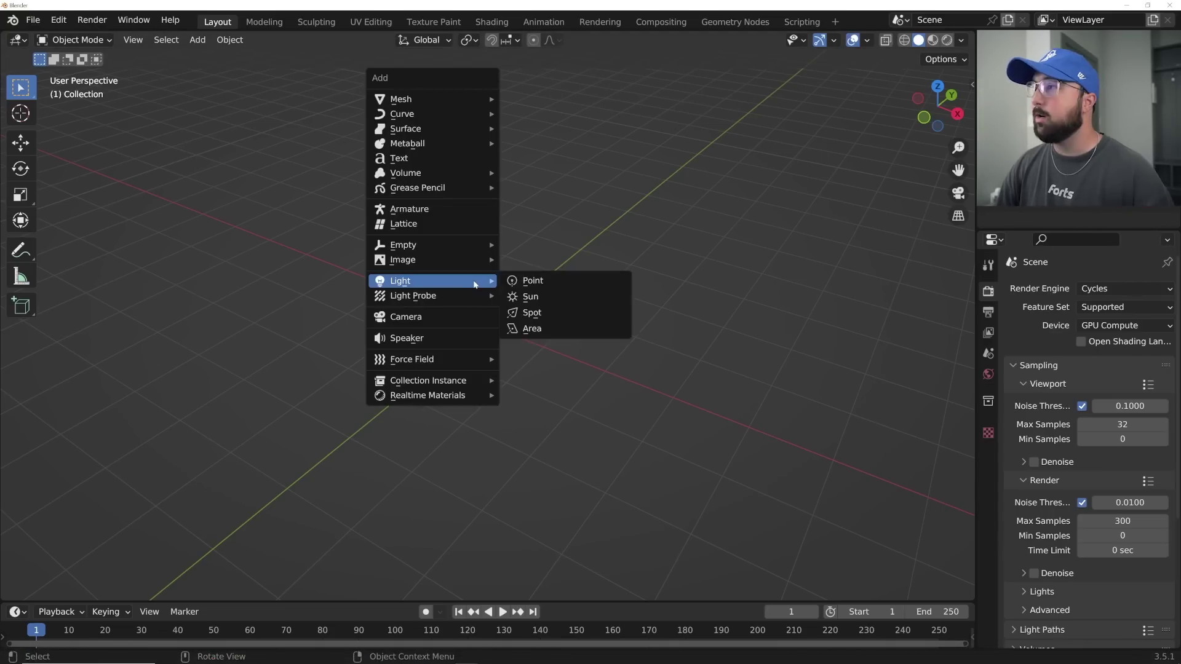
{"action": "key", "text": "shift+a"}
{"action": "mouse_move", "coordinate": [463, 137]}
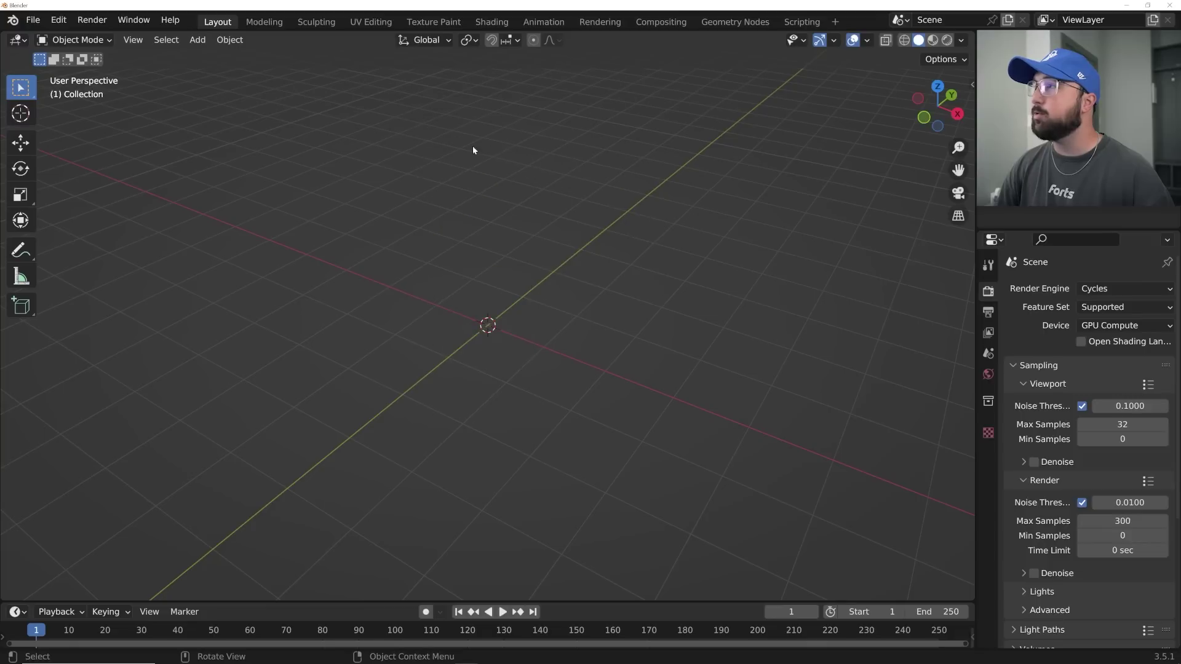
{"action": "key", "text": "shift+a"}
{"action": "mouse_move", "coordinate": [482, 49]}
{"action": "left_click", "coordinate": [555, 54]}
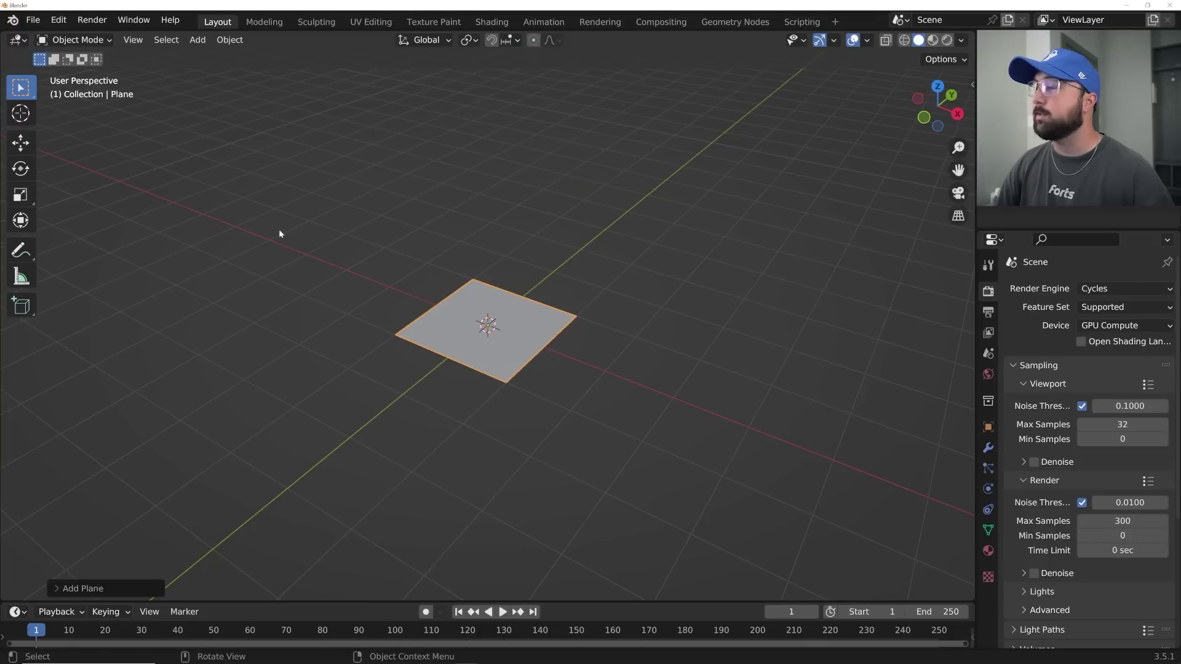
- In the Geometry Nodes workspace, collapse the spreadsheet and create a new node tree for the plane
{"action": "left_click", "coordinate": [726, 23]}
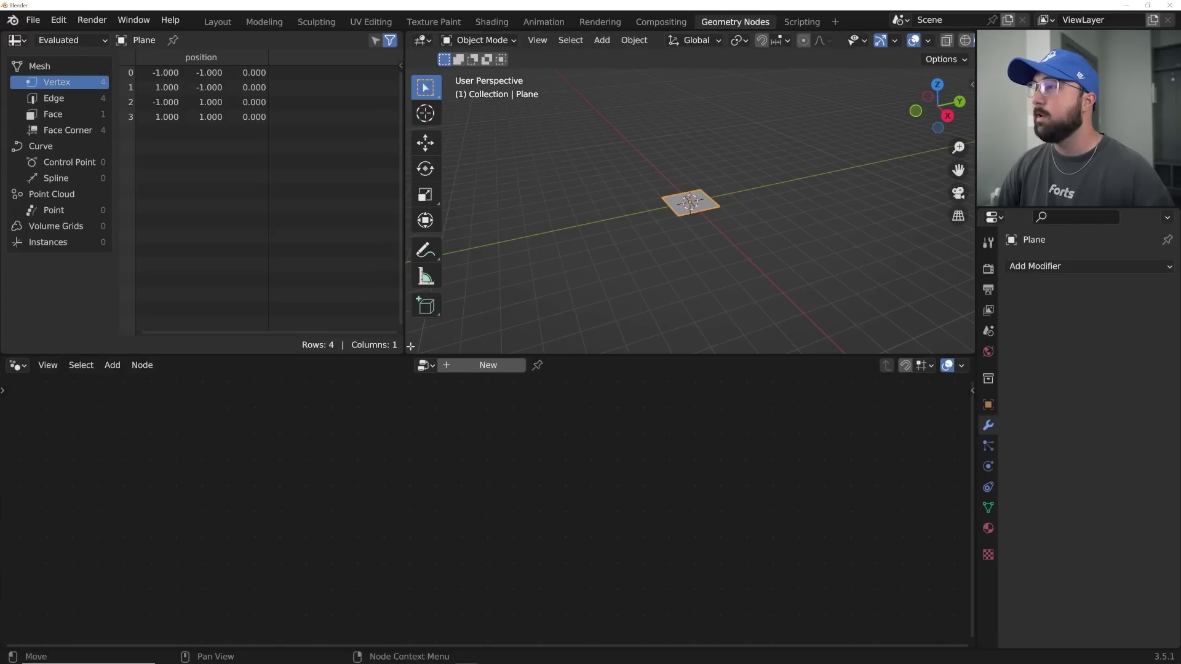
{"action": "left_click_drag", "start_coordinate": [411, 346], "coordinate": [345, 344]}
{"action": "left_click", "coordinate": [482, 367]}
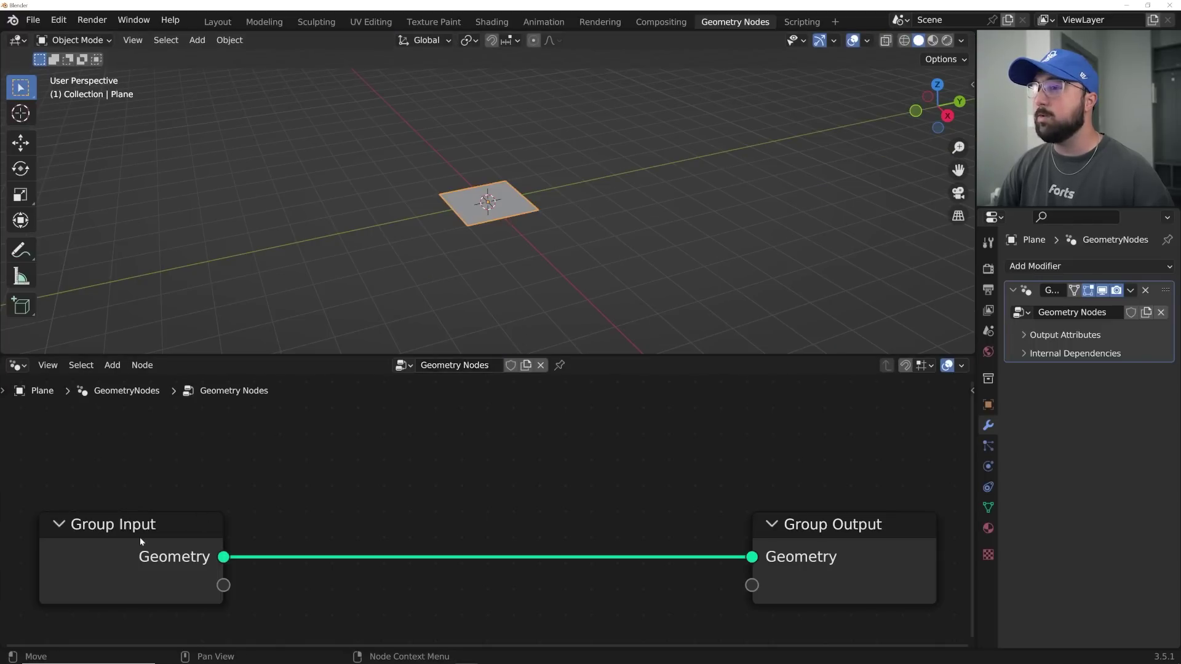
- Replace the Group Input node with a Cube node and connect its Mesh to the Group Output geometry
{"action": "key", "text": "x"}
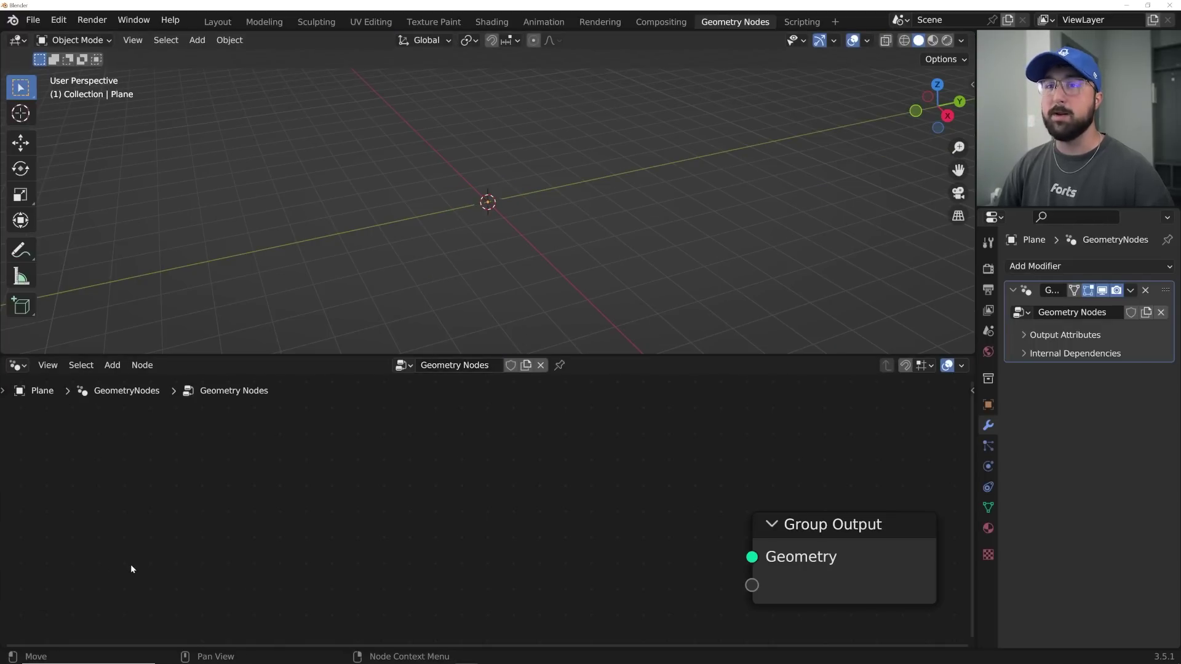
{"action": "scroll", "coordinate": [627, 504], "scroll_direction": "up", "scroll_amount": 1}
{"action": "middle_click_drag", "start_coordinate": [627, 504], "coordinate": [473, 446]}
{"action": "key", "text": "shift+a"}
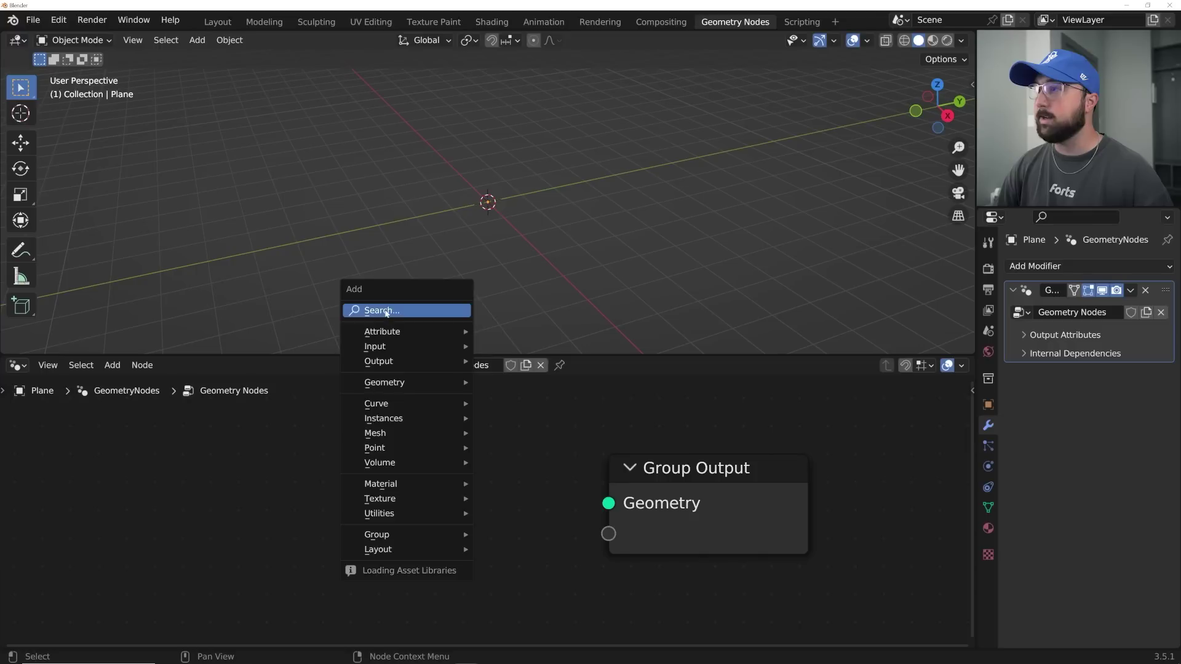
{"action": "left_click", "coordinate": [388, 311]}
{"action": "type", "text": "cube"}
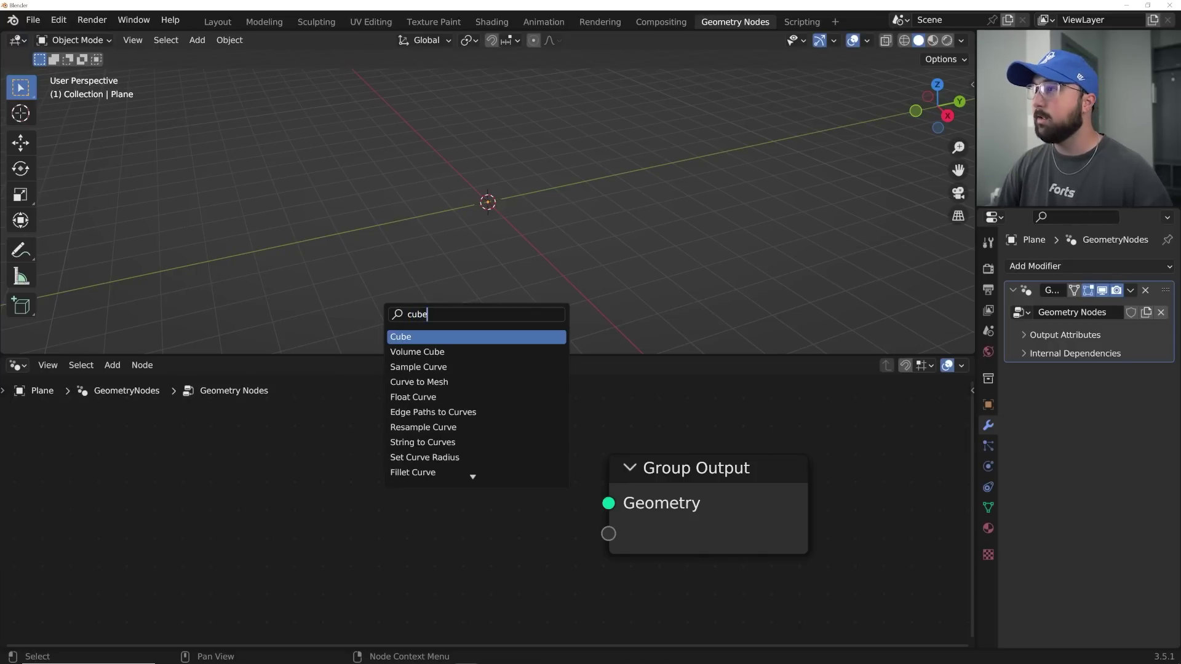
{"action": "key", "text": "Return"}
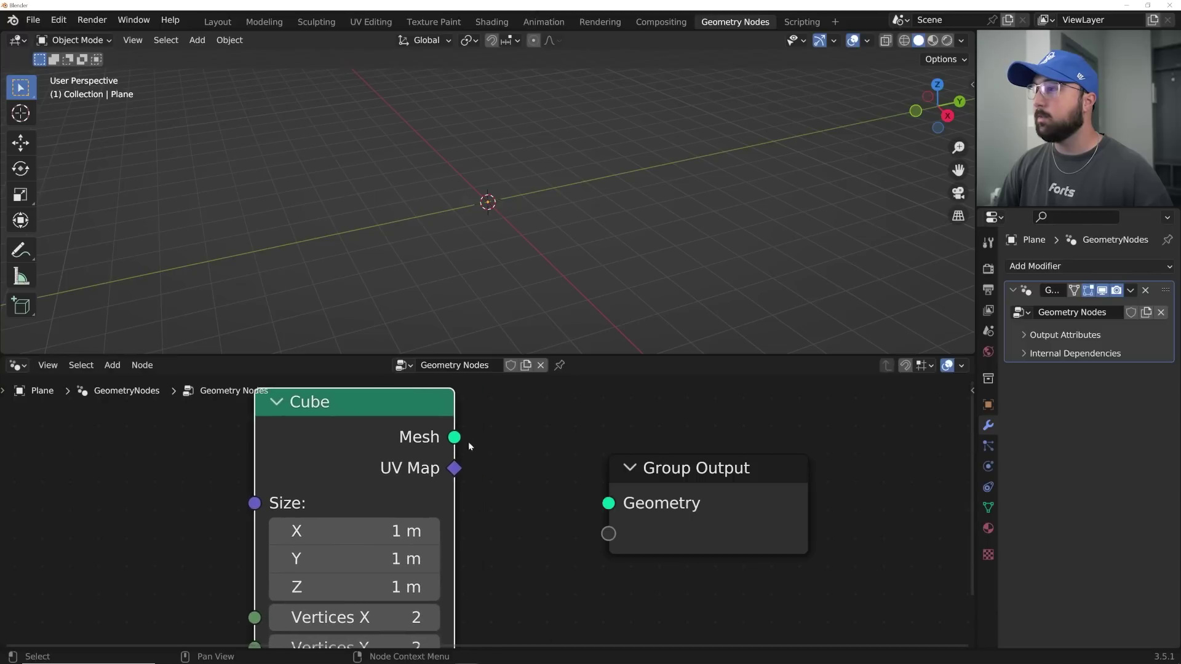
{"action": "left_click_drag", "start_coordinate": [638, 514], "coordinate": [606, 505]}
- Set the Cube node's X size to 1.7 m
{"action": "scroll", "coordinate": [579, 455], "scroll_direction": "down", "scroll_amount": 5}
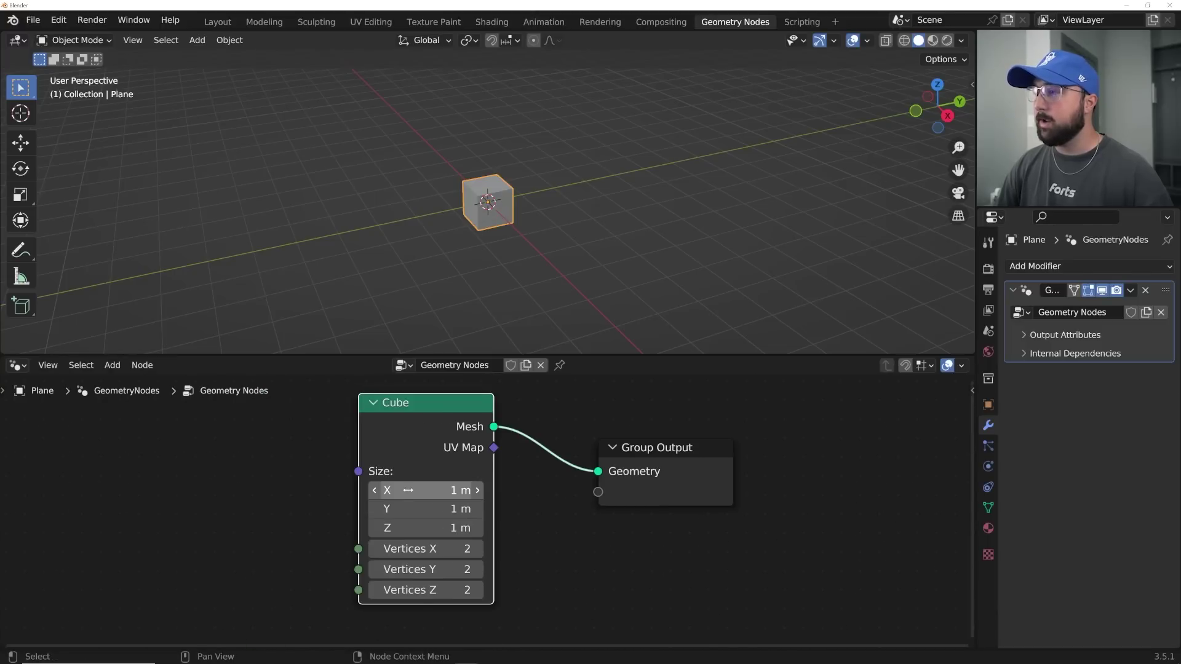
{"action": "type", "text": "1.7"}
{"action": "key", "text": "Return"}
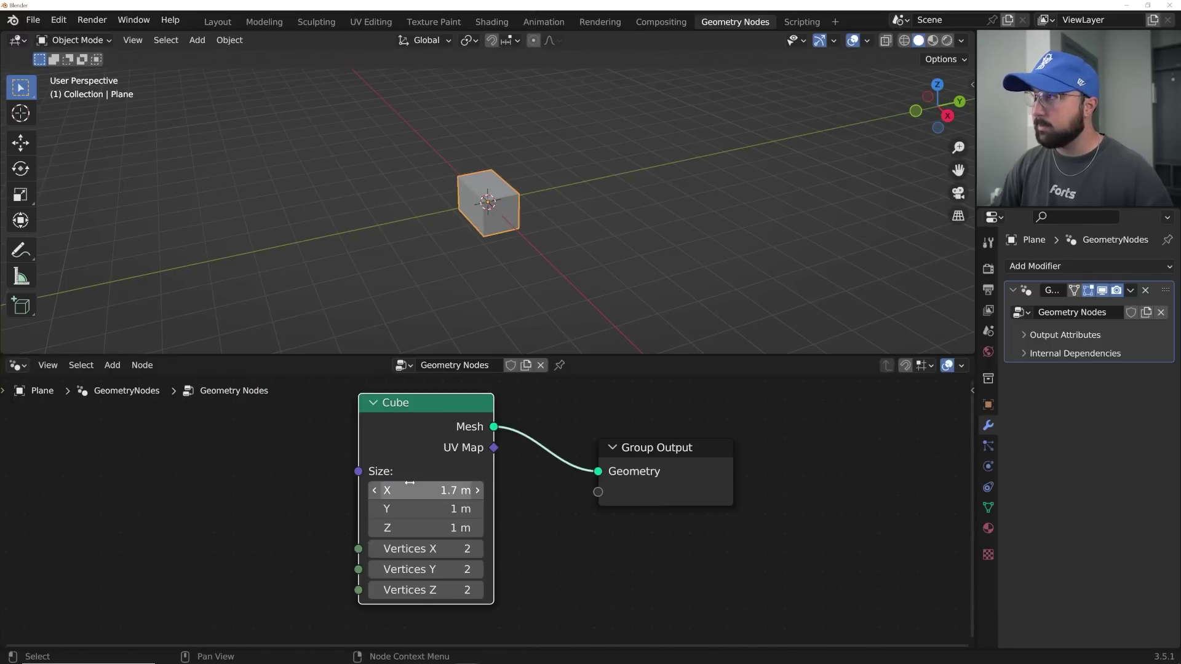
- Set the Cube node's vertices to 12 in X and 7 in both Y and Z
{"action": "scroll", "coordinate": [574, 210], "scroll_direction": "up", "scroll_amount": 6}
{"action": "middle_click_drag", "start_coordinate": [569, 210], "coordinate": [606, 217]}
{"action": "scroll", "coordinate": [507, 225], "scroll_direction": "up", "scroll_amount": 1}
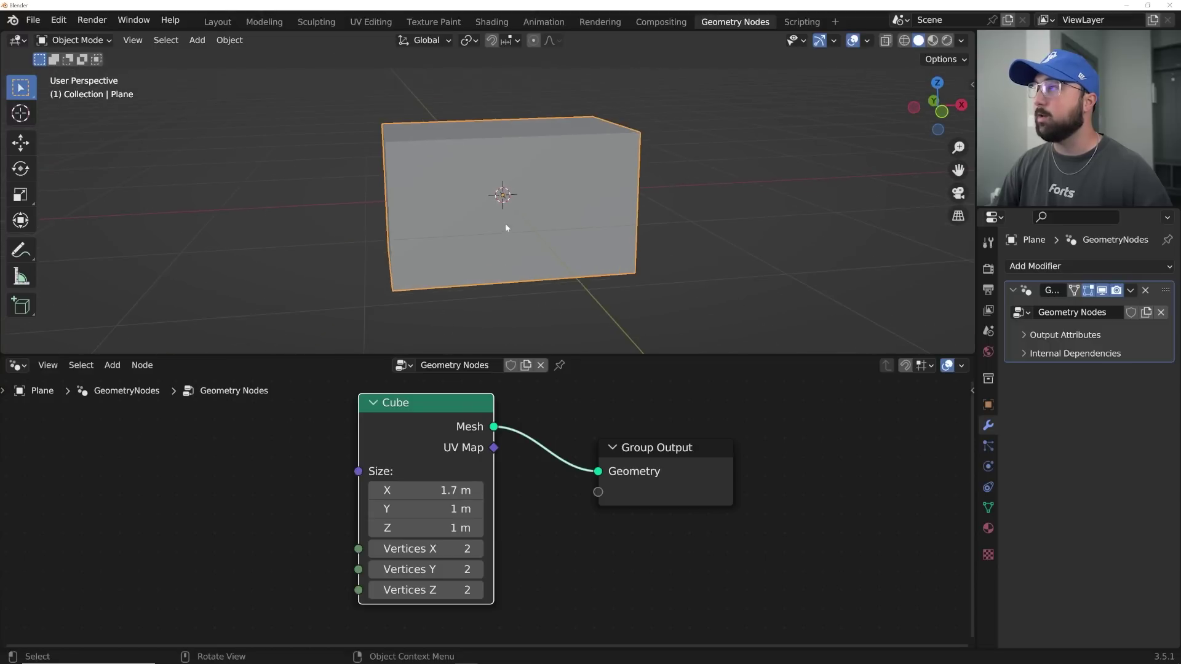
{"action": "middle_click_drag", "start_coordinate": [506, 227], "coordinate": [512, 255]}
{"action": "left_click", "coordinate": [452, 549]}
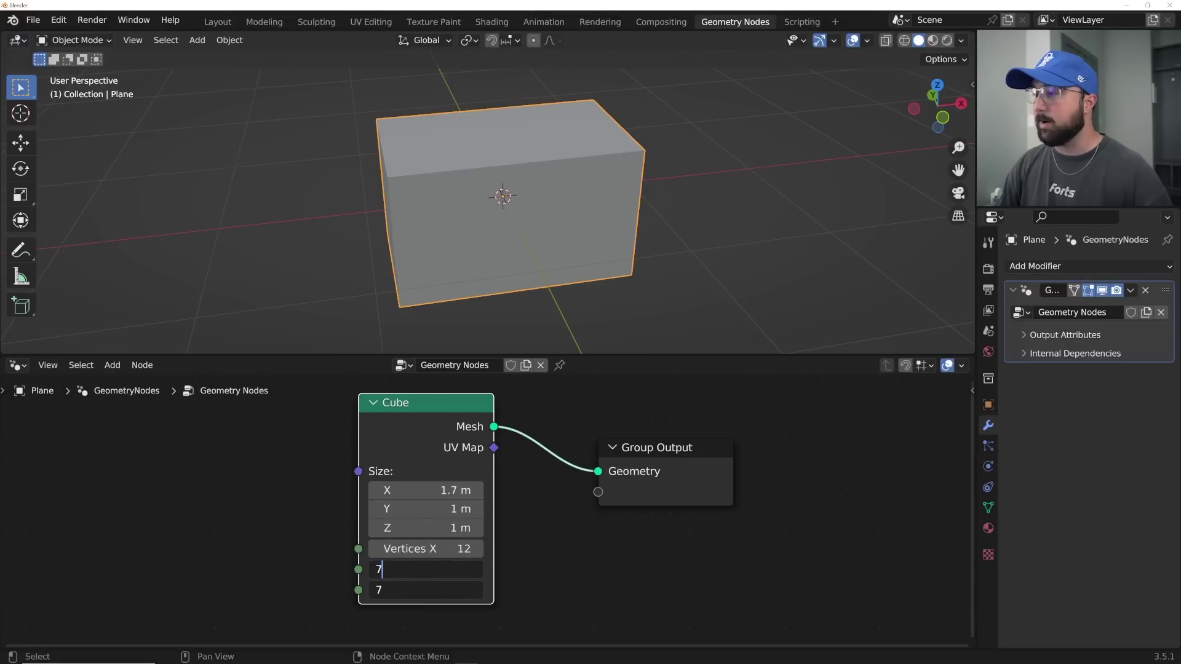
{"action": "type", "text": "7"}
{"action": "key", "text": "Return"}
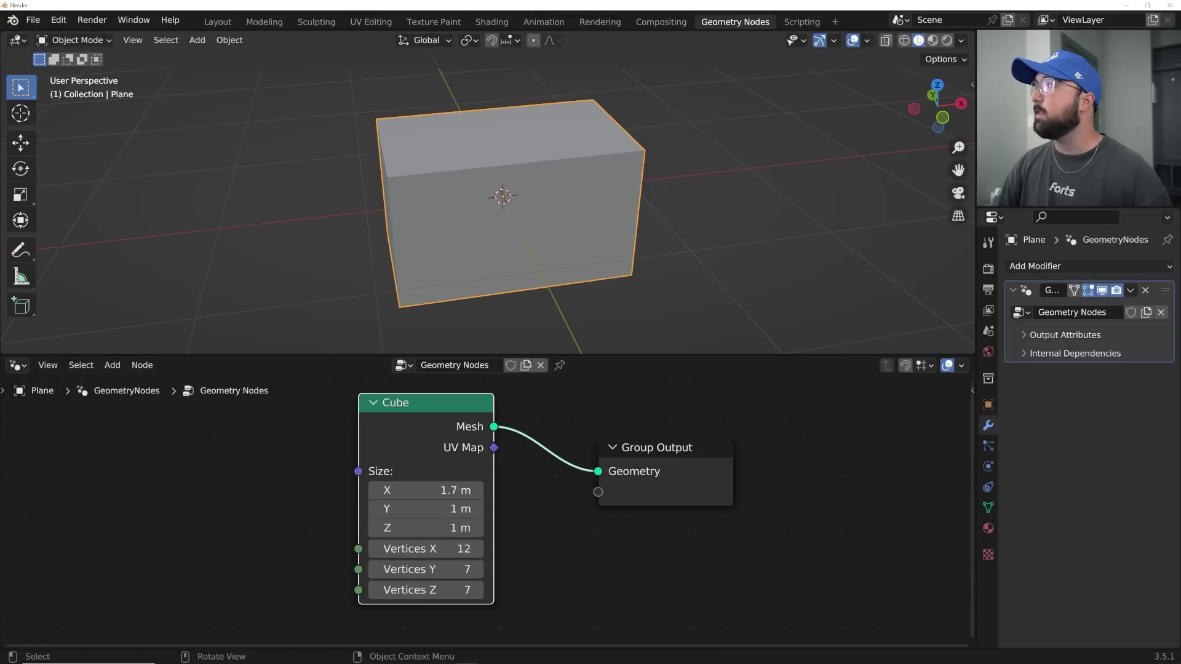
- Show the box in wireframe and reduce the Cube node's X vertices to 2
{"action": "key", "text": "shift+z"}
{"action": "mouse_move", "coordinate": [766, 164]}
{"action": "middle_mouse_down"}
{"action": "mouse_move", "coordinate": [555, 249]}
{"action": "mouse_move", "coordinate": [685, 213]}
{"action": "mouse_move", "coordinate": [700, 157]}
{"action": "mouse_move", "coordinate": [636, 214]}
{"action": "mouse_move", "coordinate": [514, 192]}
{"action": "middle_mouse_up"}
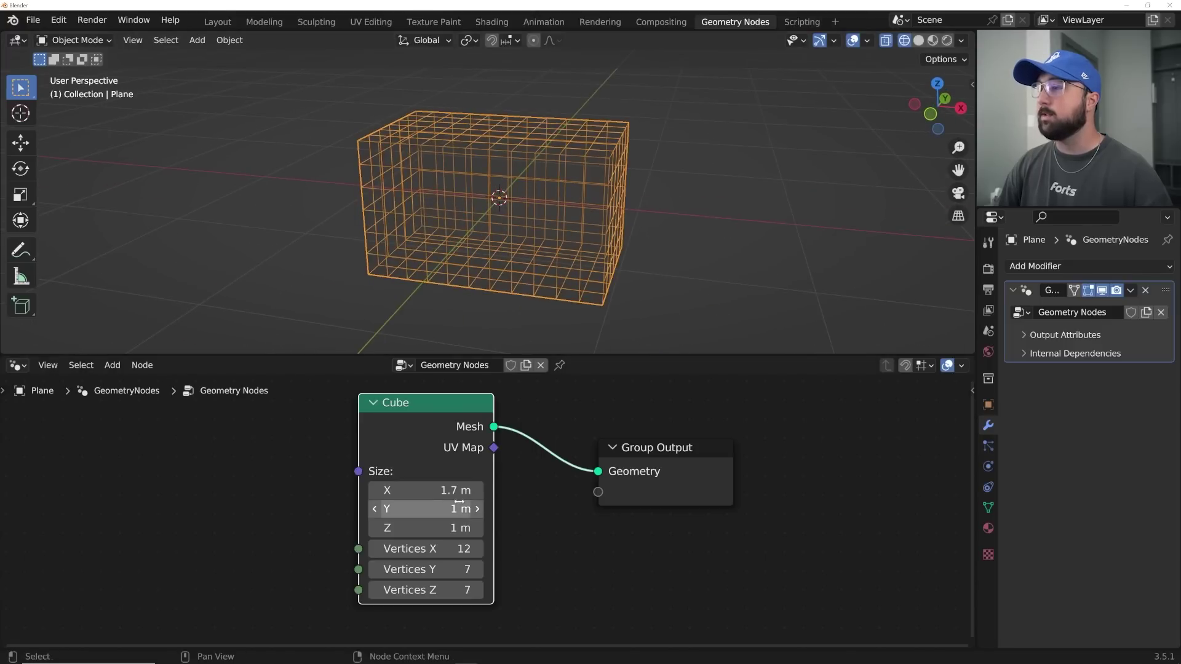
{"action": "left_click_drag", "start_coordinate": [438, 548], "coordinate": [376, 548]}
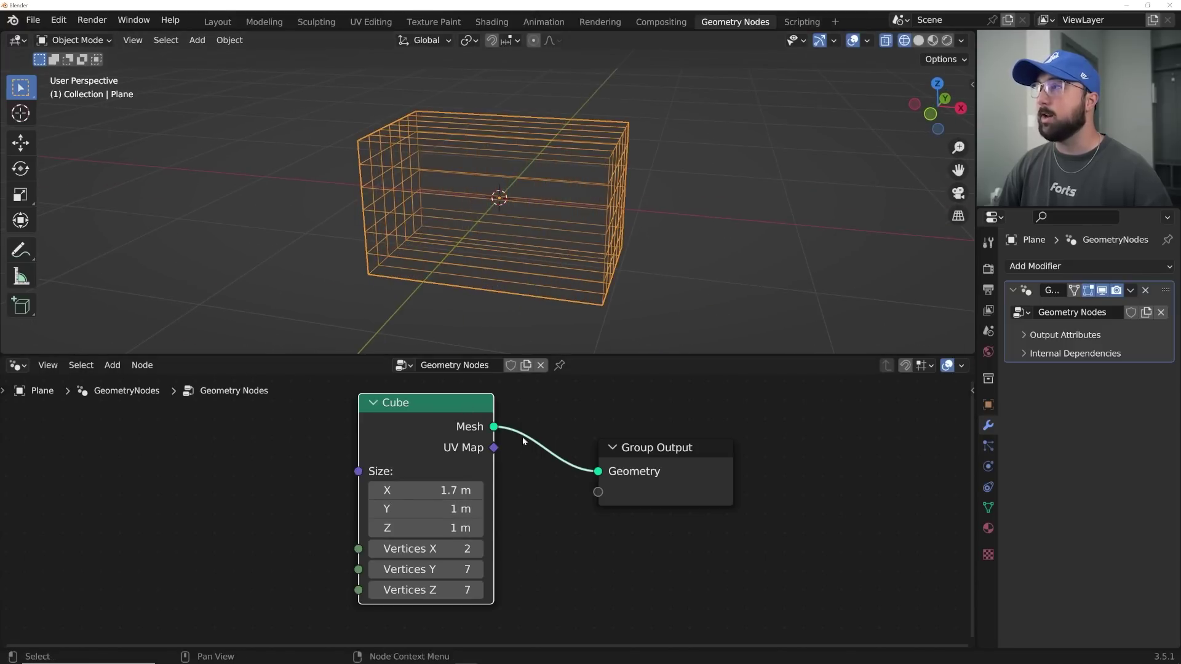
- Undo the reduction of the Cube node's X vertices and return the viewport to solid shading
{"action": "key", "text": "ctrl+z"}
{"action": "middle_click_drag", "start_coordinate": [589, 281], "coordinate": [826, 70]}
{"action": "left_click", "coordinate": [919, 40]}
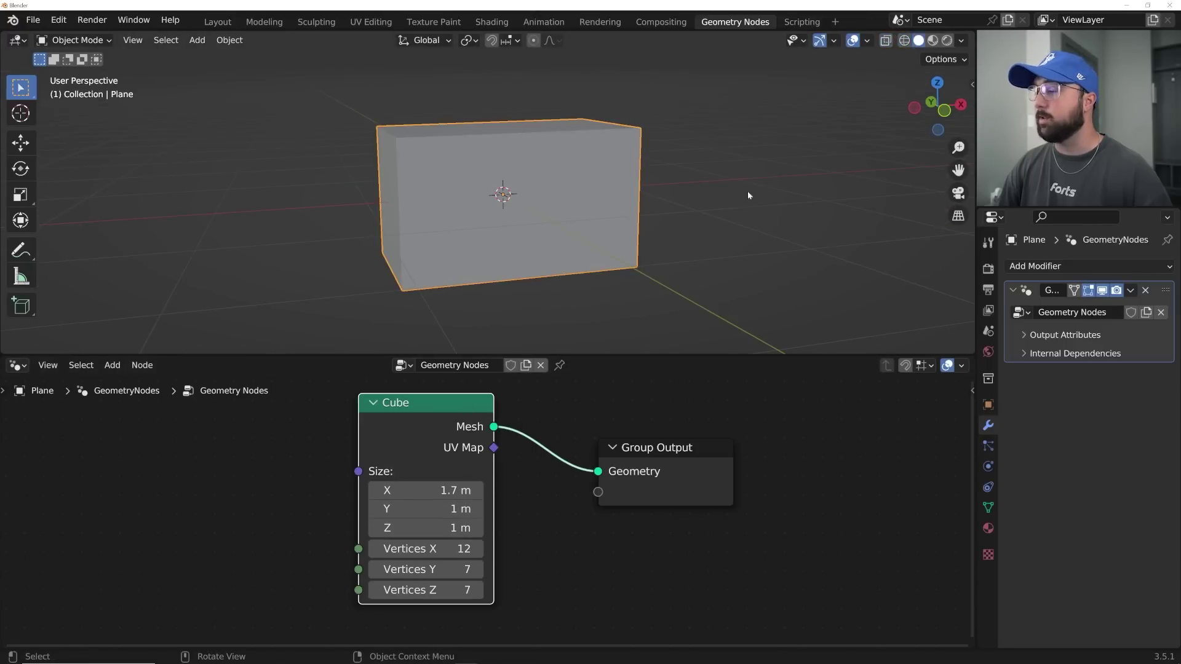
- Insert an Instance on Points node between the Cube node and the Group Output
{"action": "left_click_drag", "start_coordinate": [423, 426], "coordinate": [204, 475]}
{"action": "key", "text": "shift+a"}
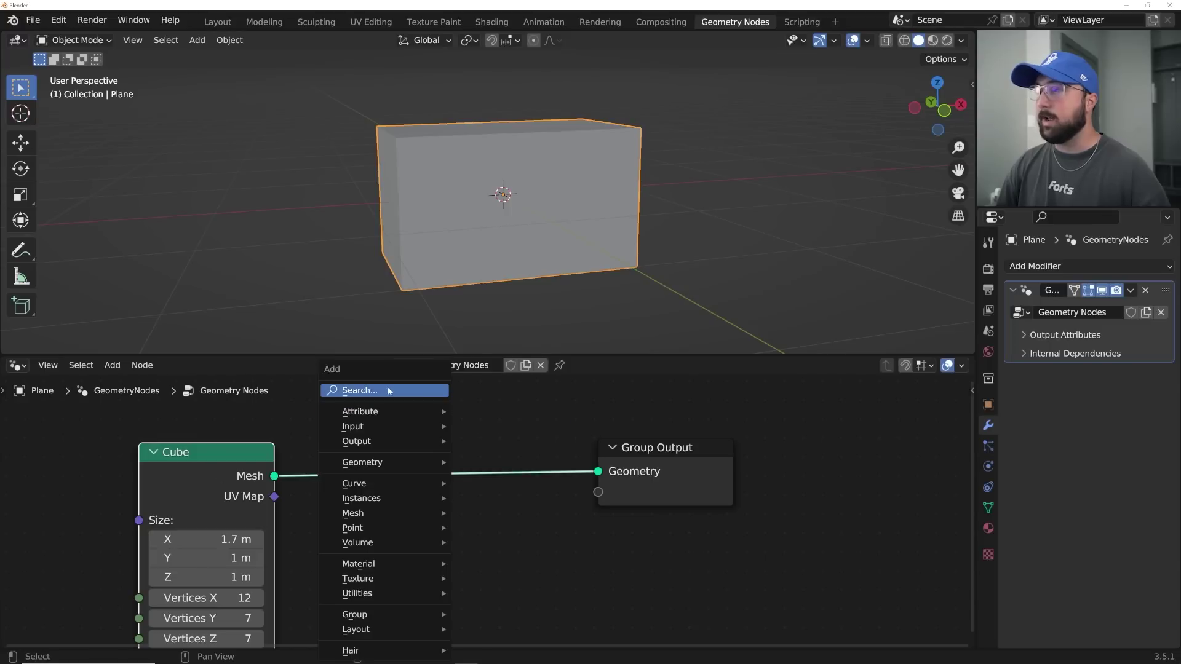
{"action": "left_click", "coordinate": [354, 391]}
{"action": "type", "text": "inst"}
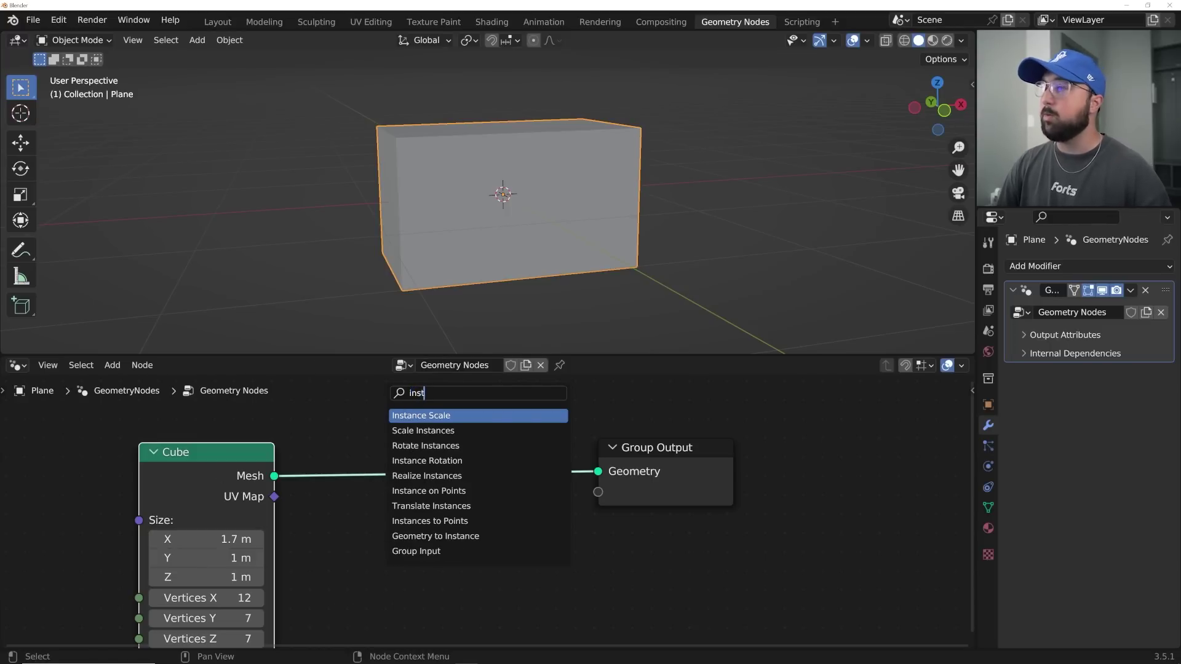
{"action": "key", "text": "Down"}
{"action": "key", "text": "Down"}
{"action": "key", "text": "Down"}
{"action": "key", "text": "Down"}
{"action": "key", "text": "Down"}
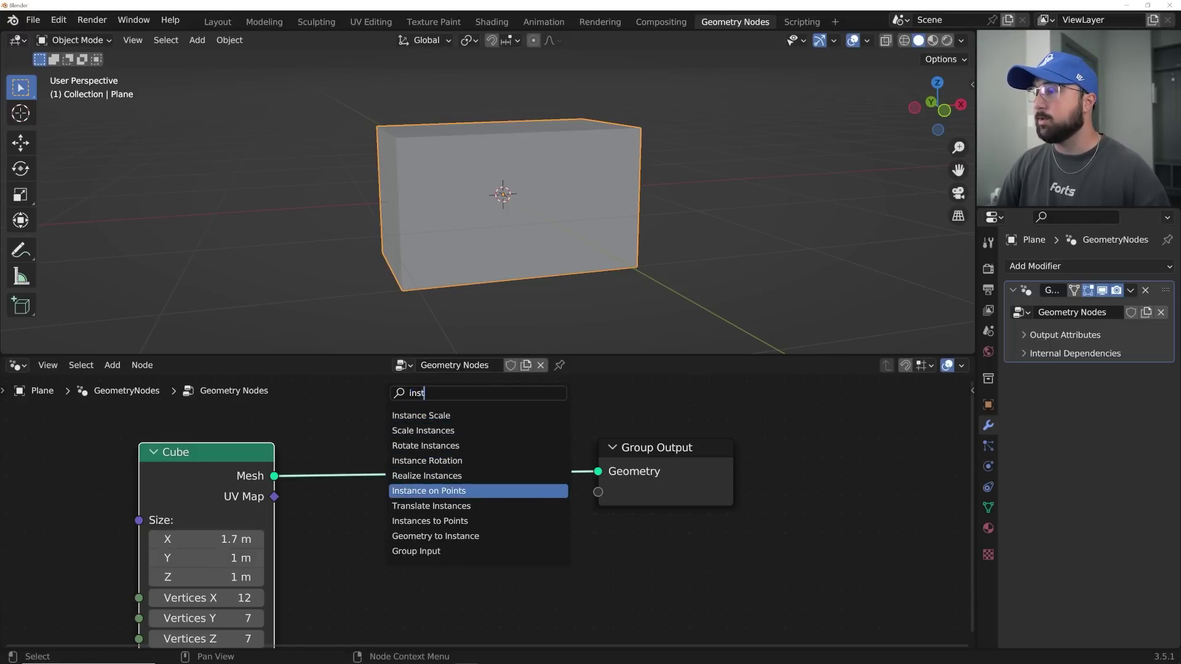
{"action": "key", "text": "Return"}
{"action": "left_click", "coordinate": [393, 395]}
{"action": "scroll", "coordinate": [394, 395], "scroll_direction": "down", "scroll_amount": 5}
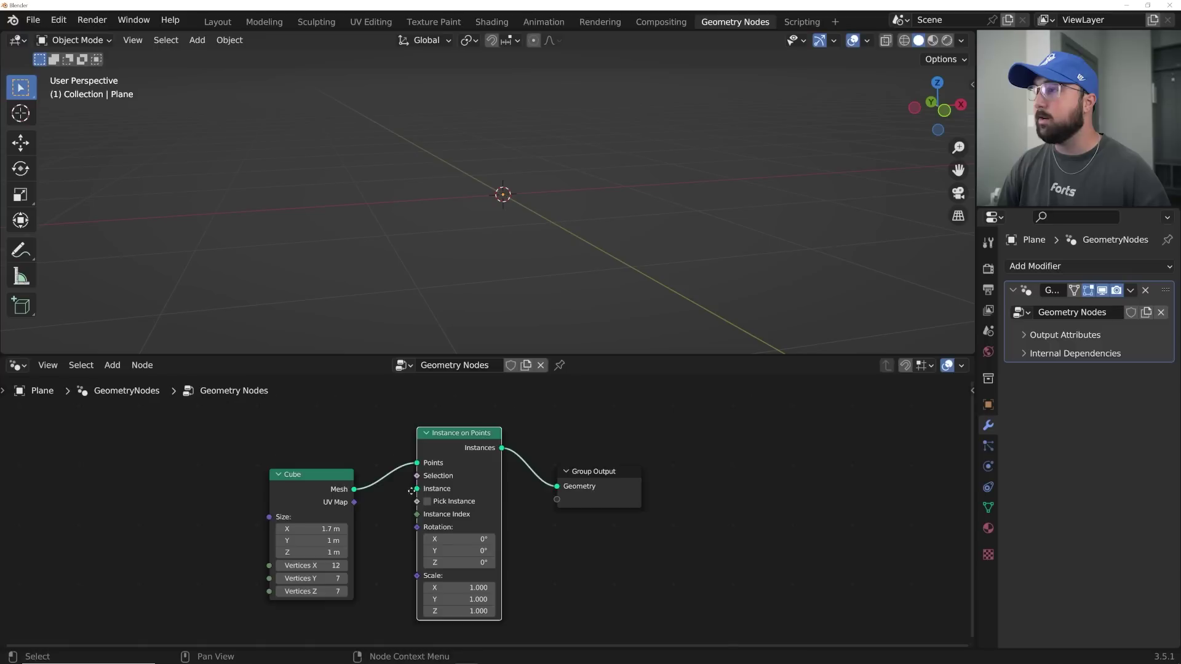
- Add an Ico Sphere node below the Cube node and connect its Mesh to the Instance input of Instance on Points
{"action": "middle_click_drag", "start_coordinate": [328, 436], "coordinate": [366, 407]}
{"action": "key", "text": "shift+a"}
{"action": "left_click", "coordinate": [364, 395]}
{"action": "type", "text": "ico"}
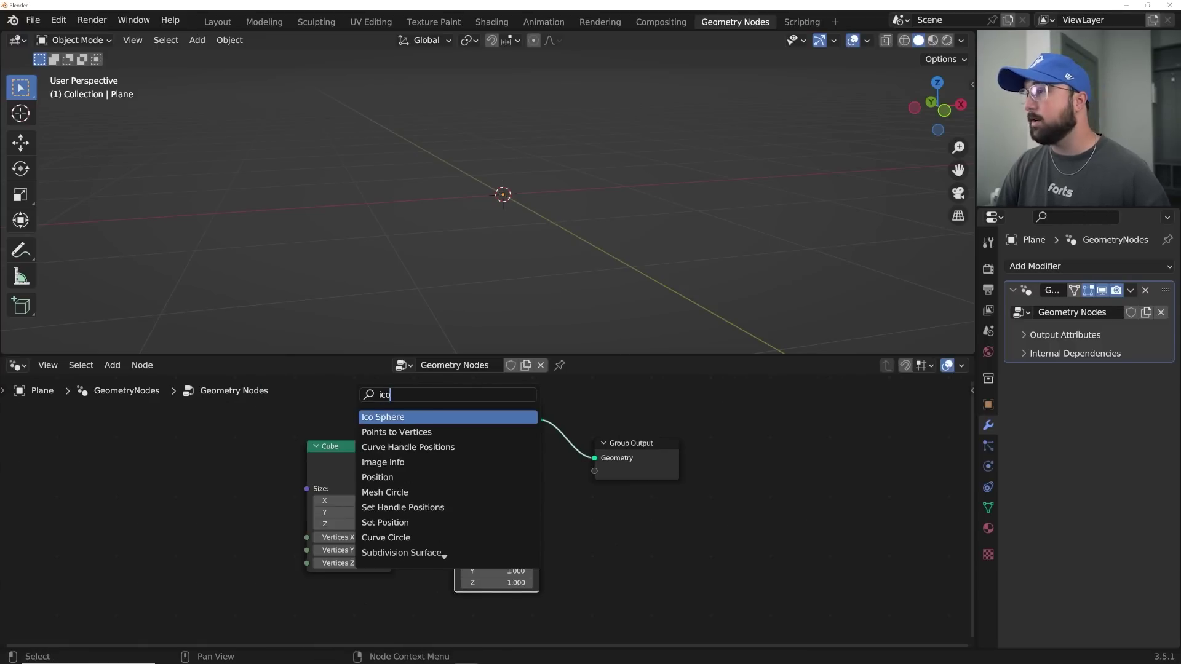
{"action": "key", "text": "Return"}
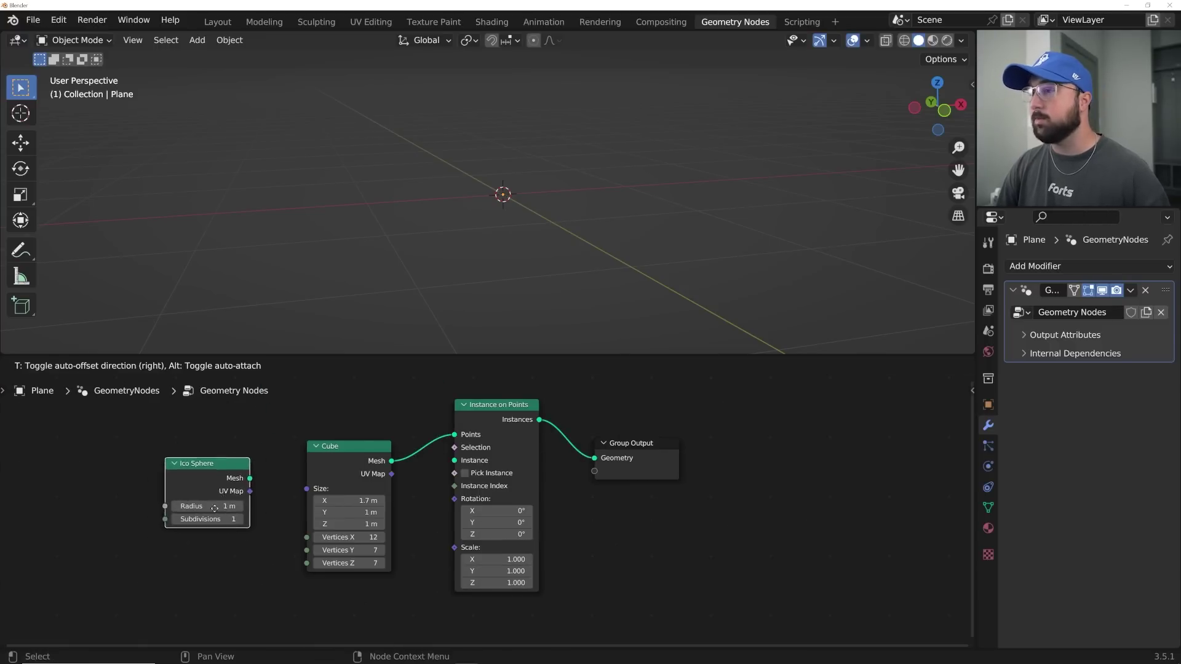
{"action": "left_click", "coordinate": [361, 604]}
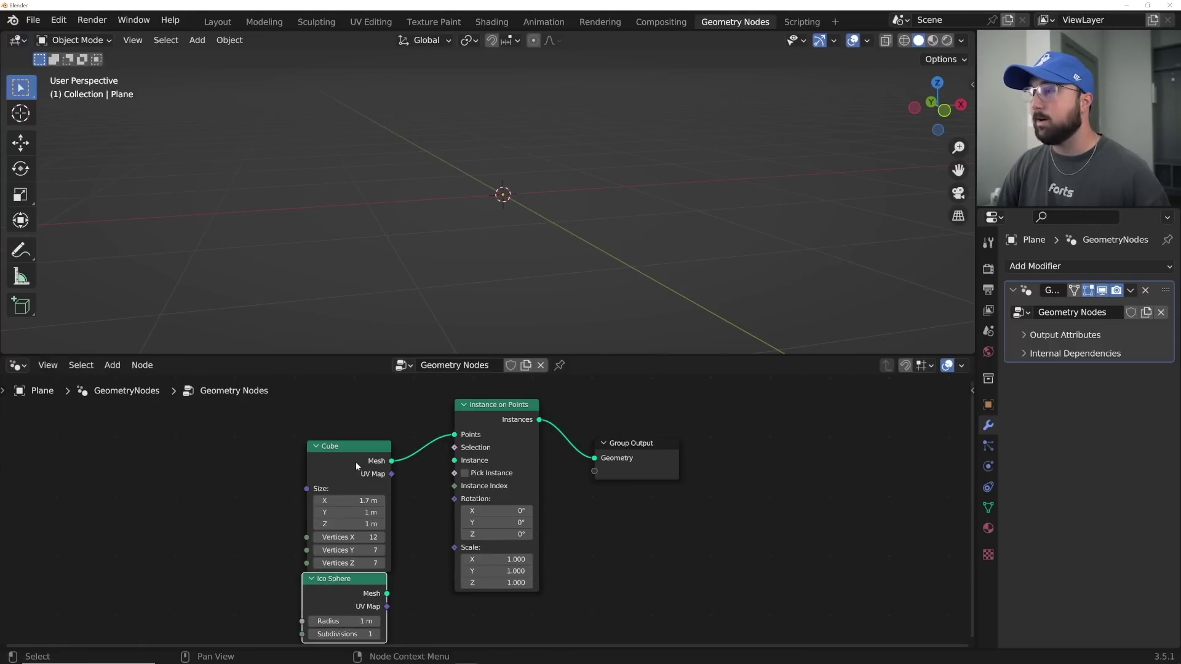
{"action": "left_click_drag", "start_coordinate": [355, 453], "coordinate": [354, 429]}
{"action": "left_click_drag", "start_coordinate": [339, 577], "coordinate": [340, 562]}
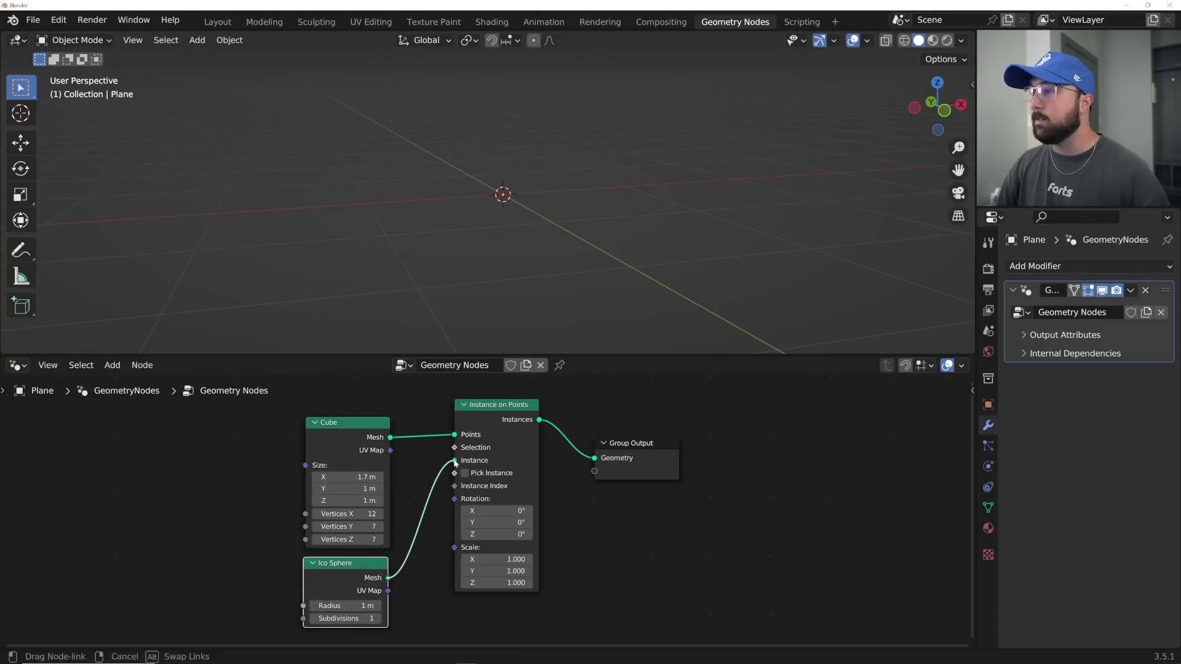
{"action": "left_click_drag", "start_coordinate": [455, 464], "coordinate": [454, 464]}
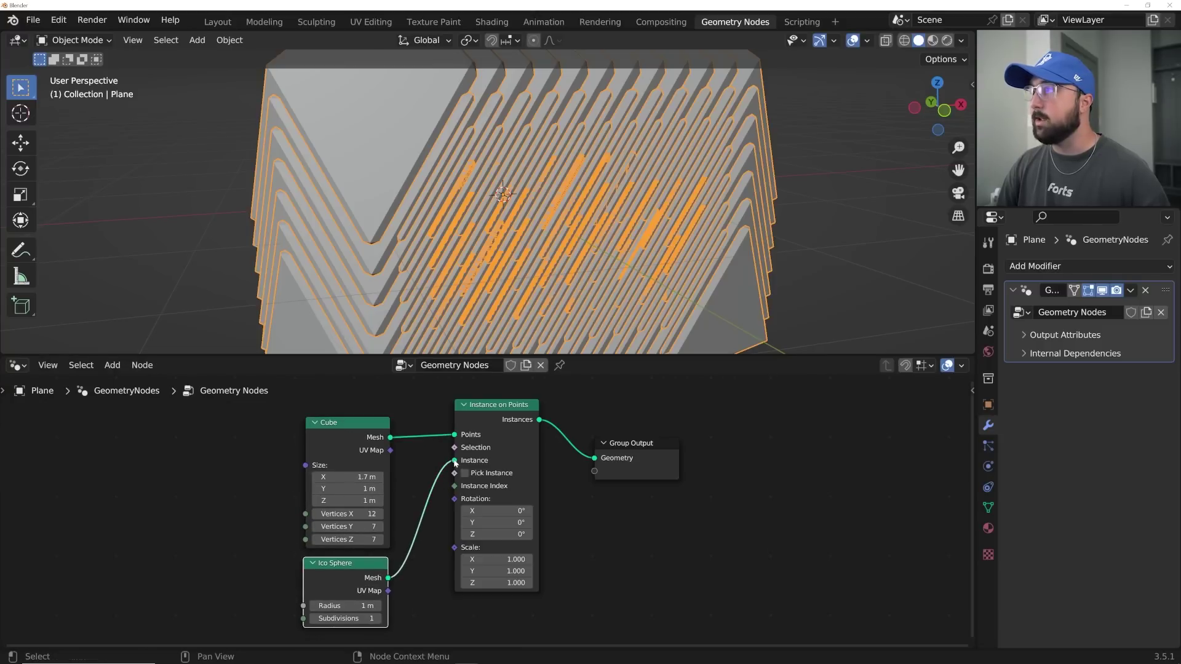
- Set the Ico Sphere node's subdivisions to 4 and its radius to 0.22 m
{"action": "left_click", "coordinate": [379, 619]}
{"action": "left_click", "coordinate": [379, 619]}
{"action": "left_click", "coordinate": [379, 619]}
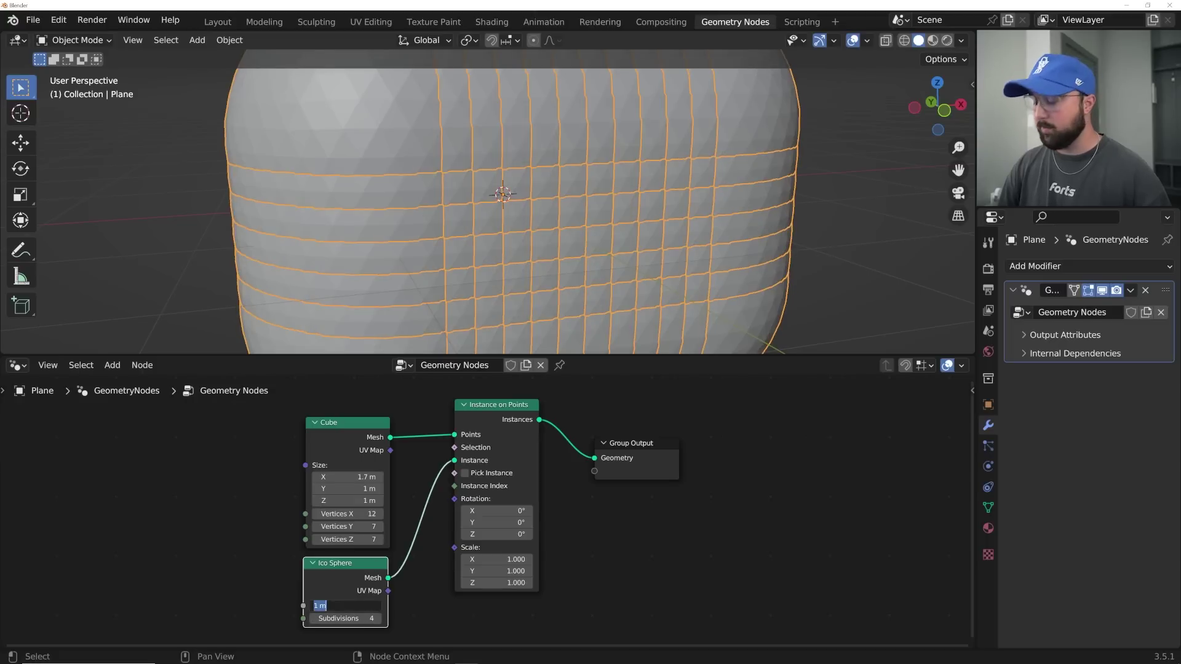
{"action": "type", "text": ".22"}
{"action": "key", "text": "Return"}
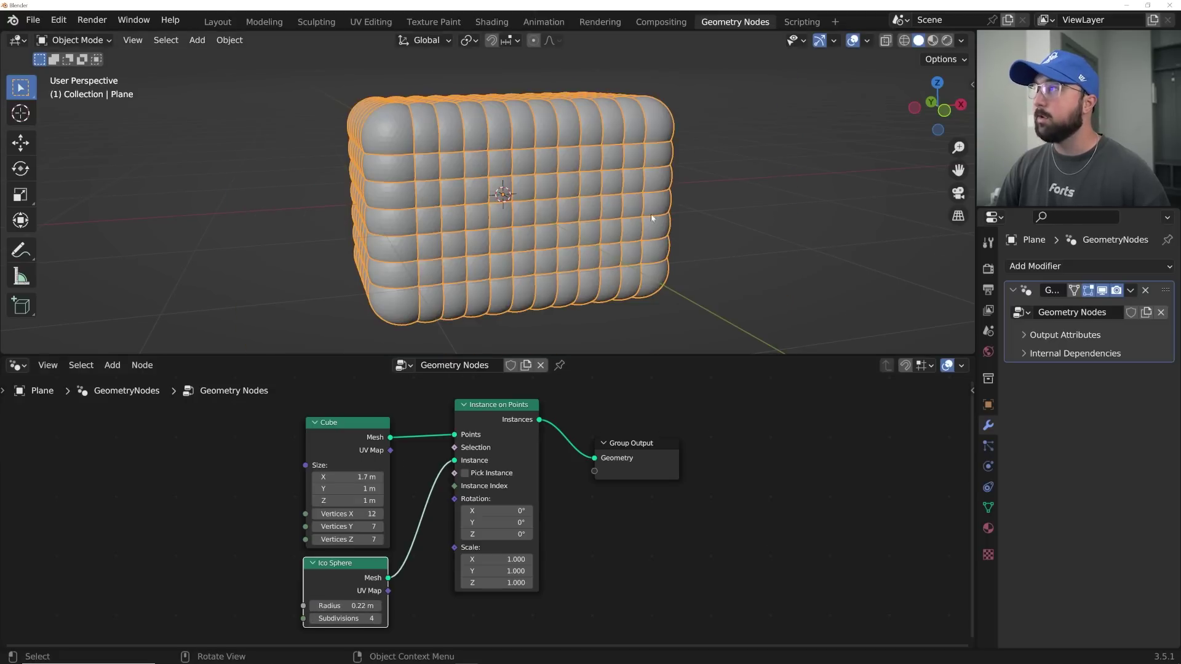
- Move the Instance on Points node lower so it sits beside the Ico Sphere node
{"action": "middle_click_drag", "start_coordinate": [651, 213], "coordinate": [606, 198]}
{"action": "left_click_drag", "start_coordinate": [484, 416], "coordinate": [486, 545]}
{"action": "middle_click_drag", "start_coordinate": [490, 572], "coordinate": [534, 397]}
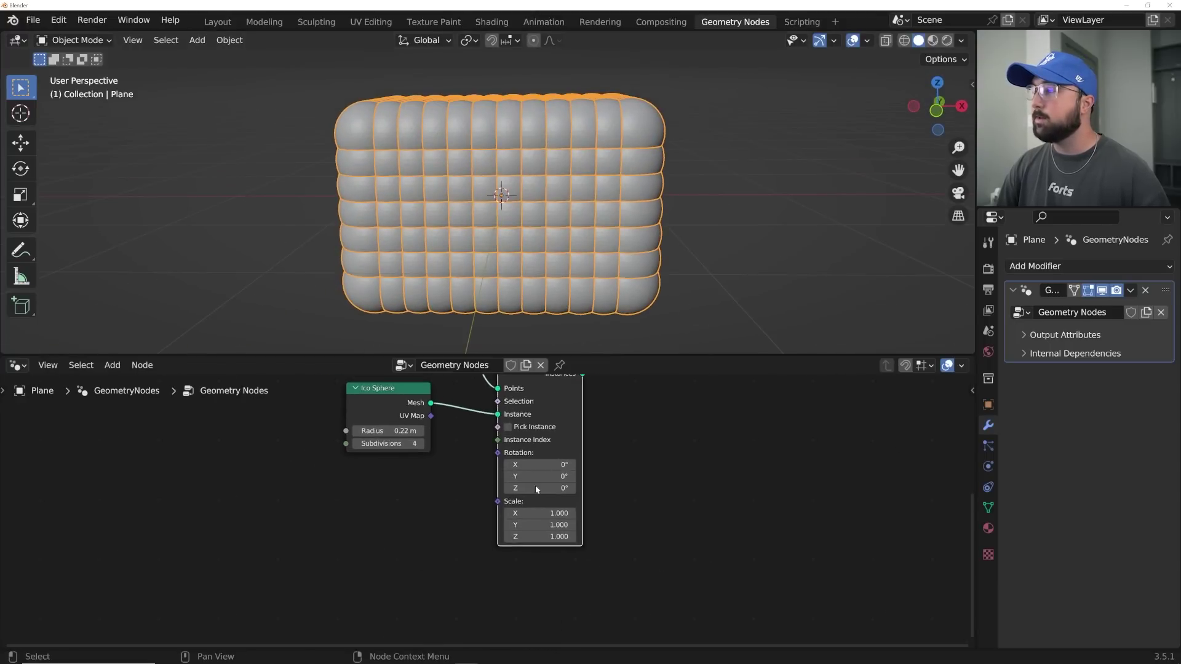
- Try out different Scale values on the Instance on Points node and undo the change
{"action": "scroll", "coordinate": [535, 487], "scroll_direction": "up", "scroll_amount": 4}
{"action": "left_click_drag", "start_coordinate": [560, 515], "coordinate": [488, 546]}
{"action": "key", "text": "ctrl+z"}
- Add a sphere-shaped Empty at the scene's origin
{"action": "middle_click_drag", "start_coordinate": [431, 215], "coordinate": [409, 237]}
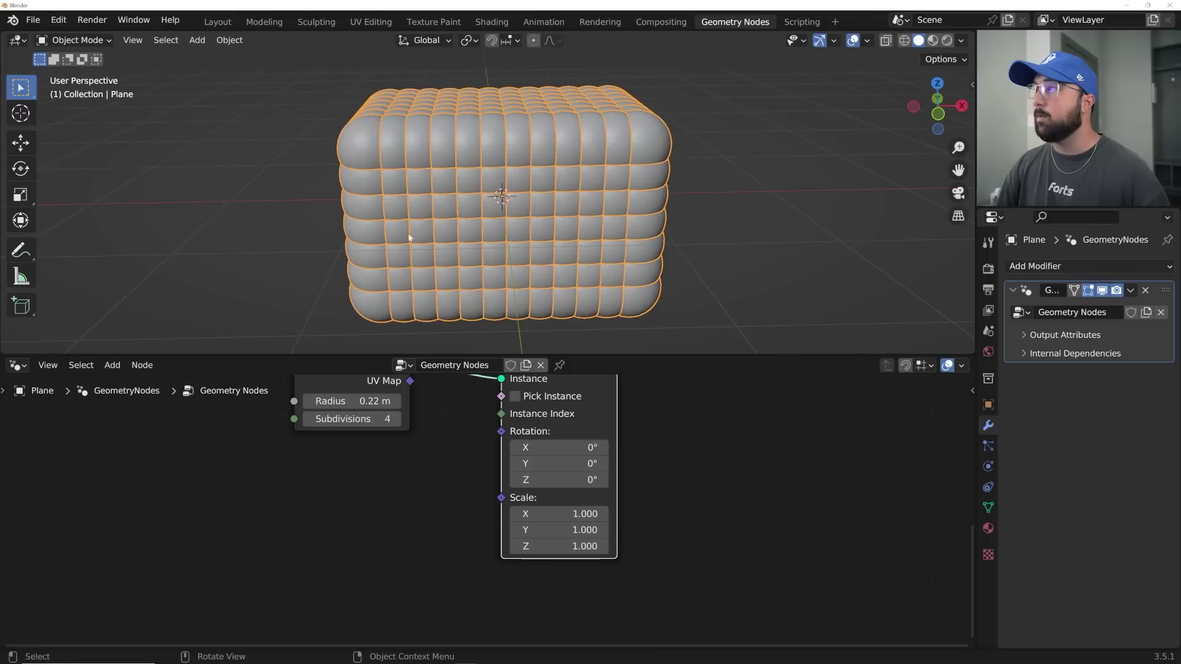
{"action": "key", "text": "shift+a"}
{"action": "mouse_move", "coordinate": [212, 183]}
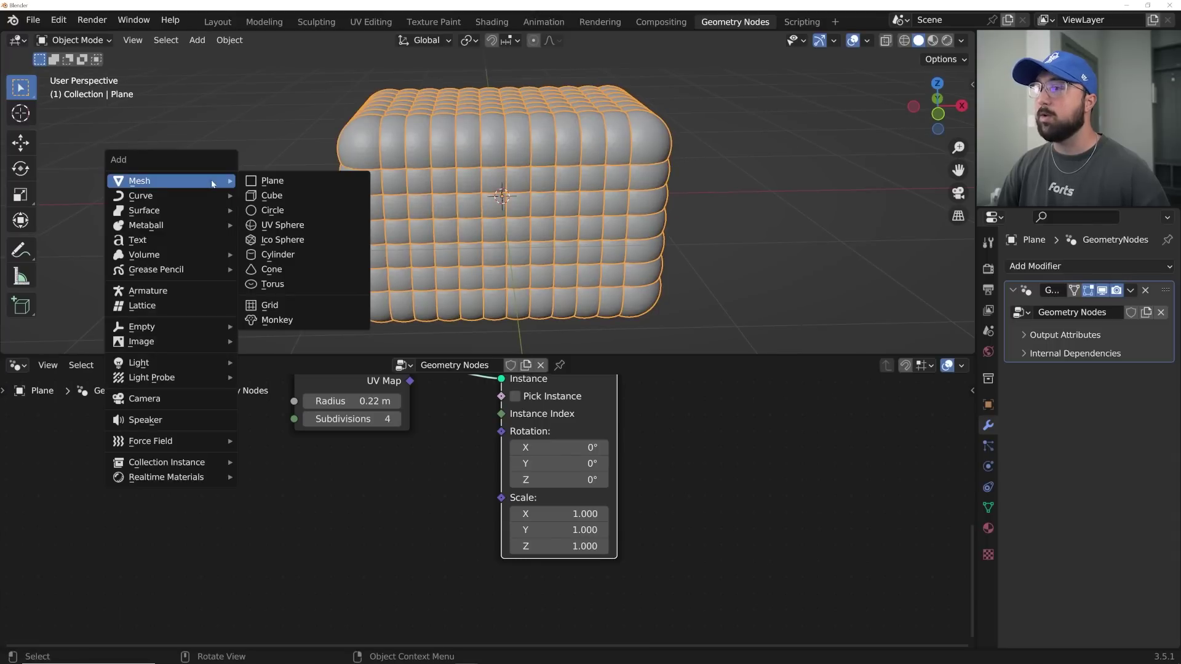
{"action": "mouse_move", "coordinate": [174, 329]}
{"action": "left_click", "coordinate": [286, 408]}
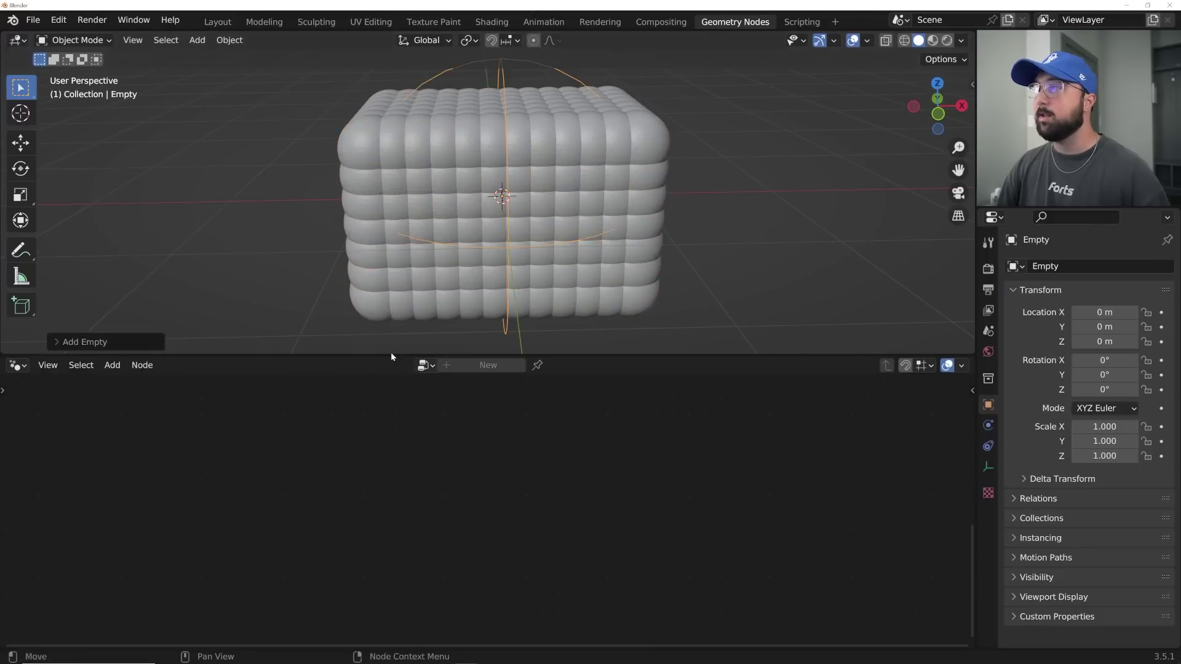
- Inspect the Empty inside the box in wireframe and return to solid shading
{"action": "left_click", "coordinate": [906, 42]}
{"action": "middle_click_drag", "start_coordinate": [729, 150], "coordinate": [689, 162]}
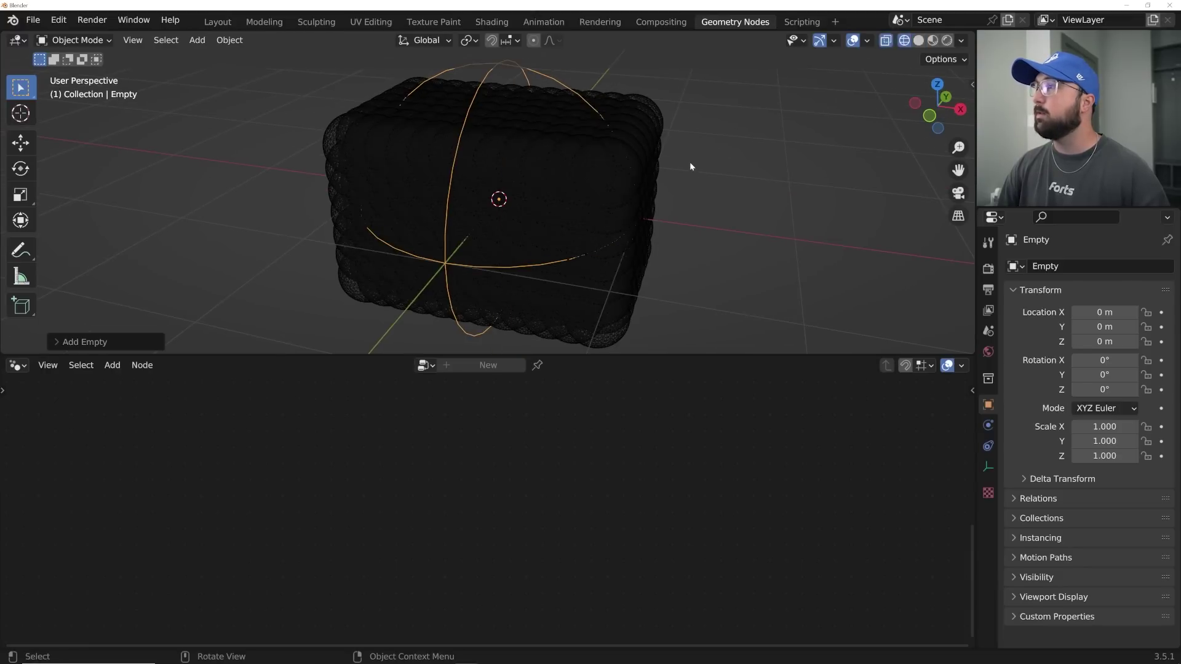
{"action": "left_click", "coordinate": [920, 41]}
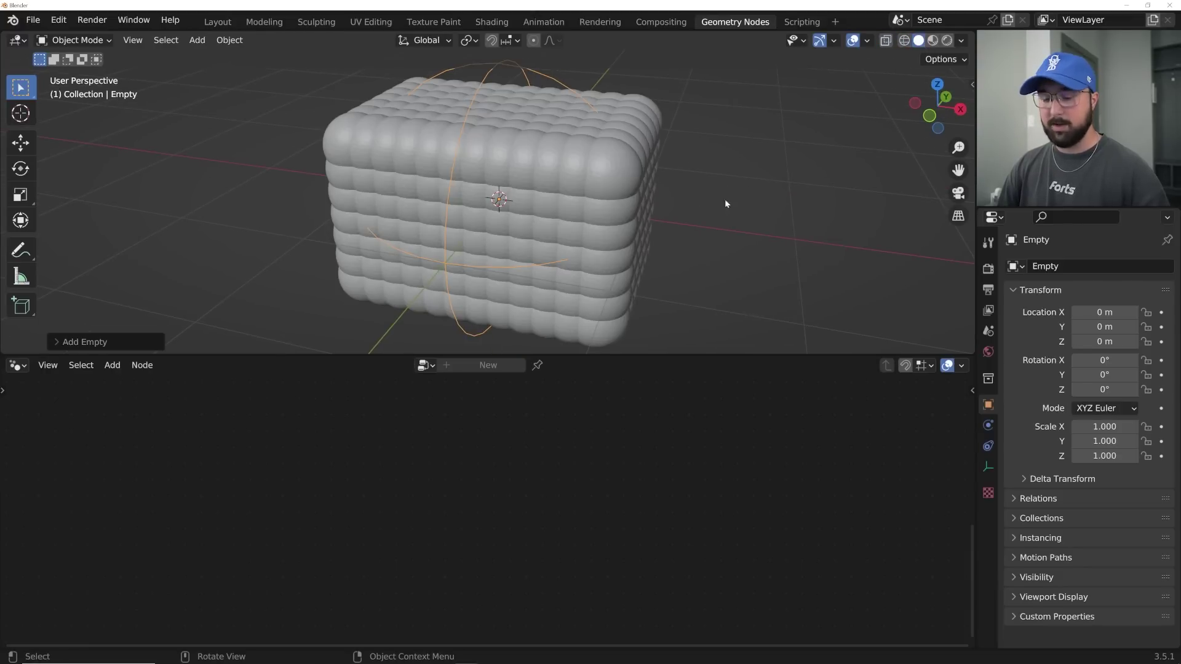
- Move the Empty out of the box to about X -2.23 m, Y -0.76 m, Z 0.14 m
{"action": "key", "text": "g"}
{"action": "left_click", "coordinate": [403, 186]}
{"action": "middle_click_drag", "start_coordinate": [403, 187], "coordinate": [539, 186]}
{"action": "scroll", "coordinate": [547, 186], "scroll_direction": "down", "scroll_amount": 1}
- Scale the Empty down to about 0.2 and apply its scale
{"action": "key", "text": "s"}
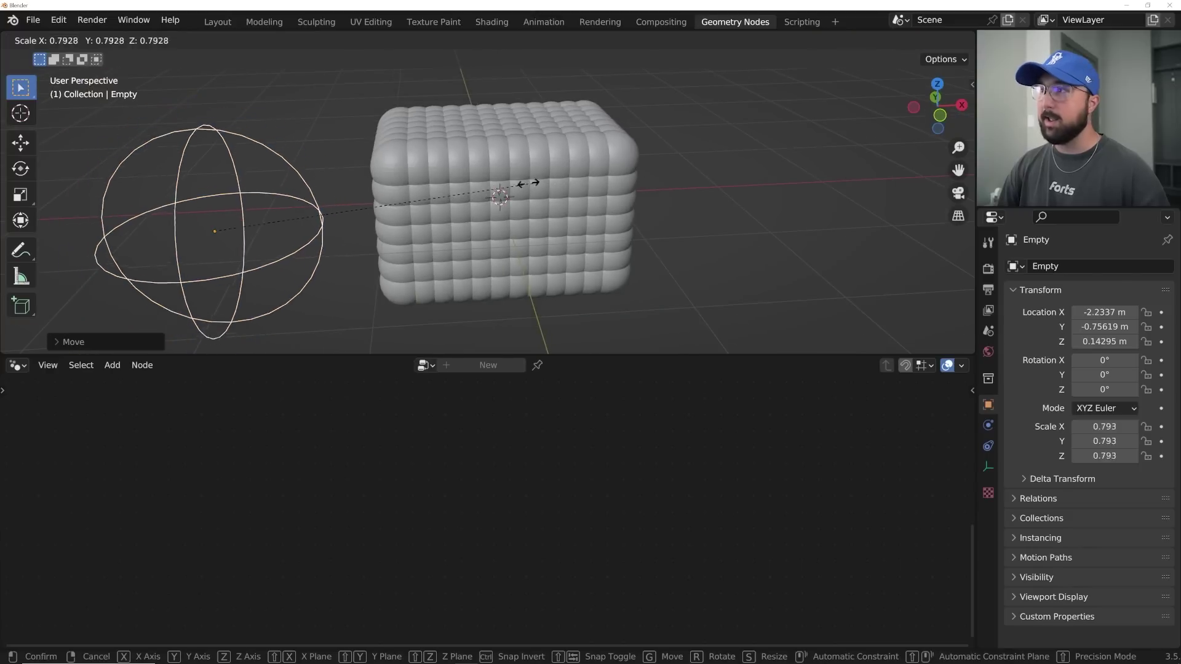
{"action": "left_click", "coordinate": [297, 224]}
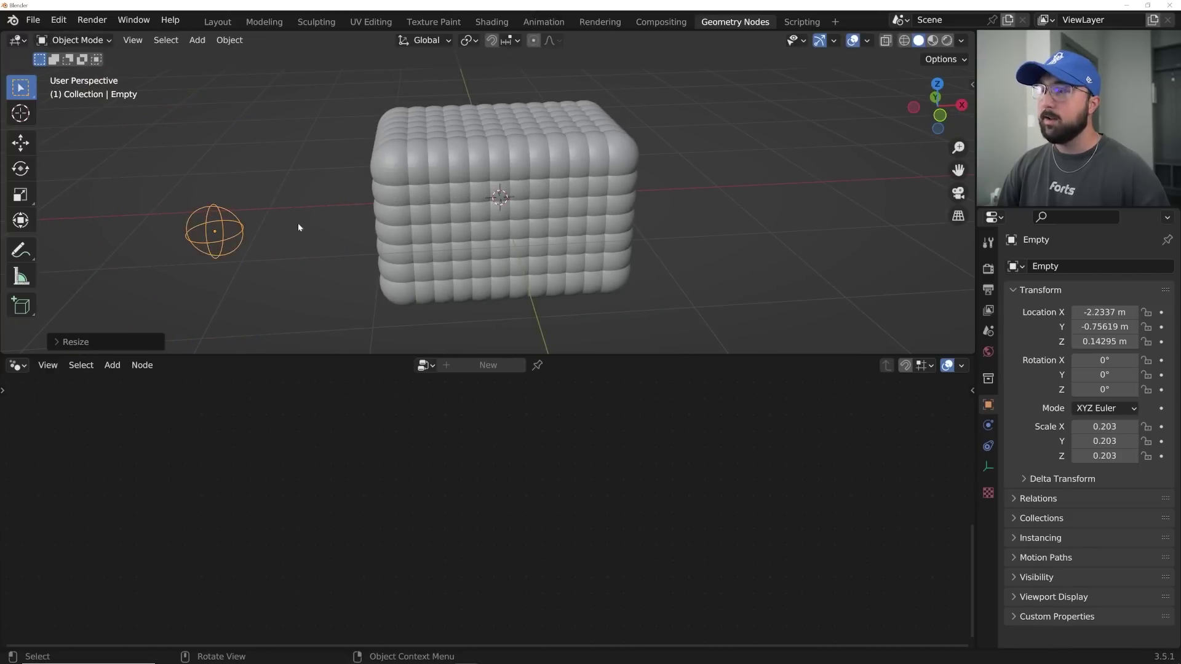
{"action": "key", "text": "ctrl+a"}
{"action": "left_click", "coordinate": [285, 182]}
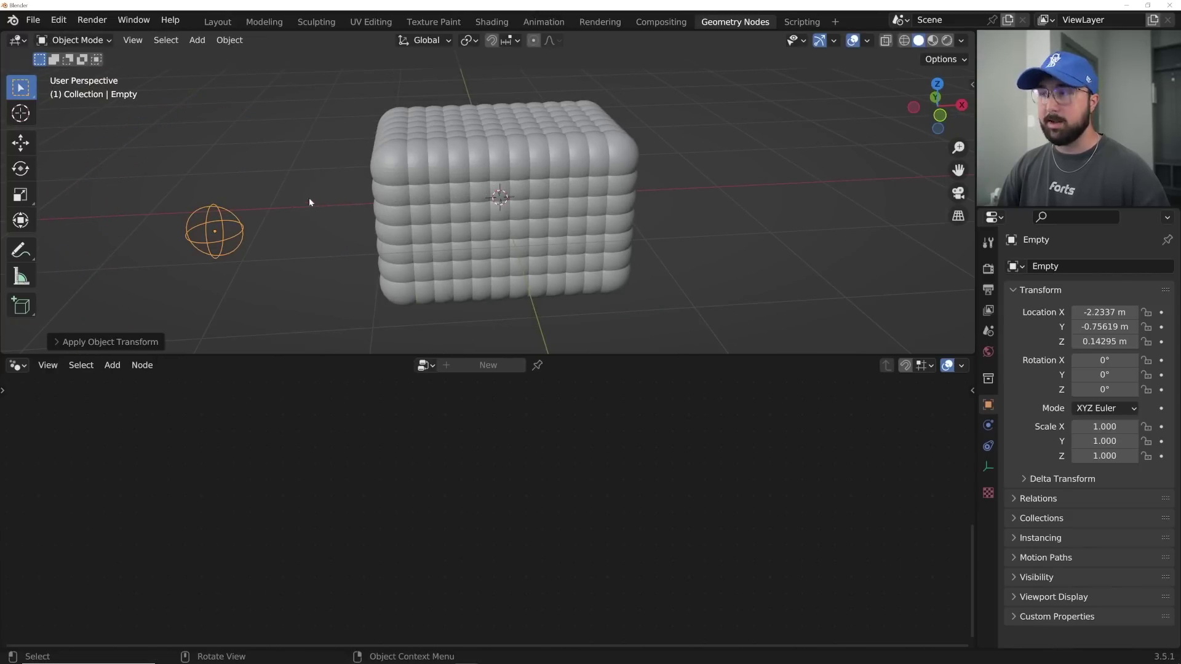
- Move the Empty onto the box's upper front corner on the negative X side
{"action": "key", "text": "g"}
{"action": "left_click", "coordinate": [523, 81]}
{"action": "middle_click_drag", "start_coordinate": [523, 81], "coordinate": [549, 177]}
{"action": "key", "text": "g"}
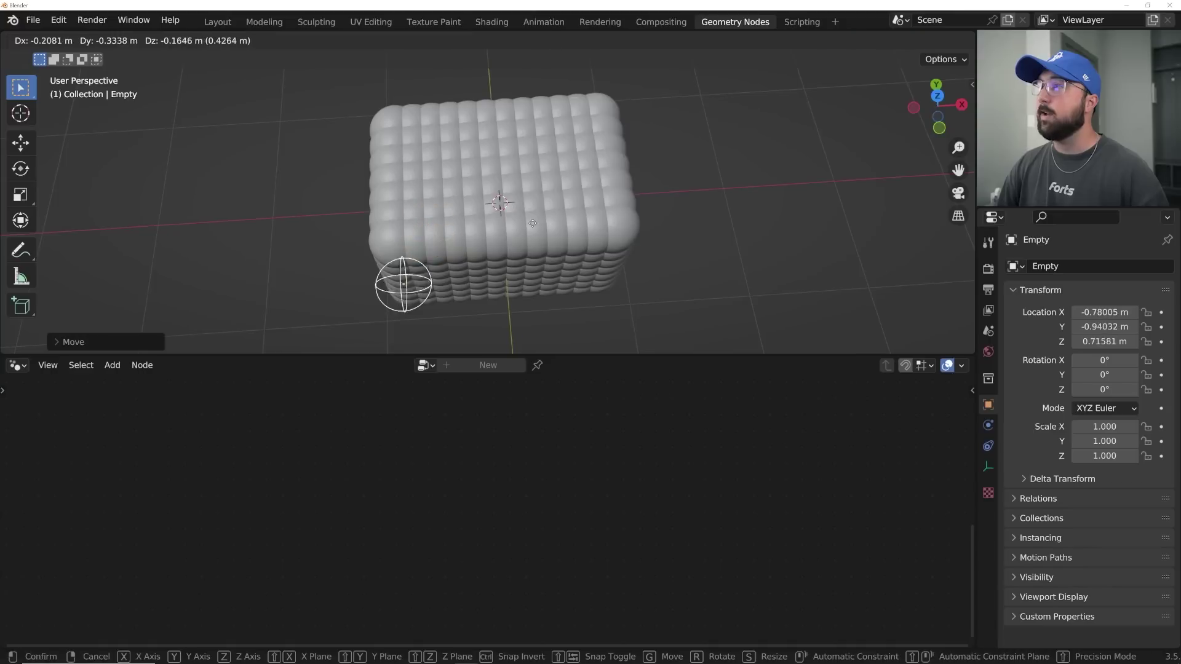
{"action": "left_click", "coordinate": [511, 241]}
{"action": "middle_click_drag", "start_coordinate": [512, 241], "coordinate": [456, 150]}
{"action": "key", "text": "g"}
{"action": "left_click", "coordinate": [499, 227]}
{"action": "key", "text": "g"}
{"action": "left_click", "coordinate": [481, 143]}
- Select the box and add an Object Info node for the Empty to its node tree, placed apart from the other nodes
{"action": "left_click", "coordinate": [498, 175]}
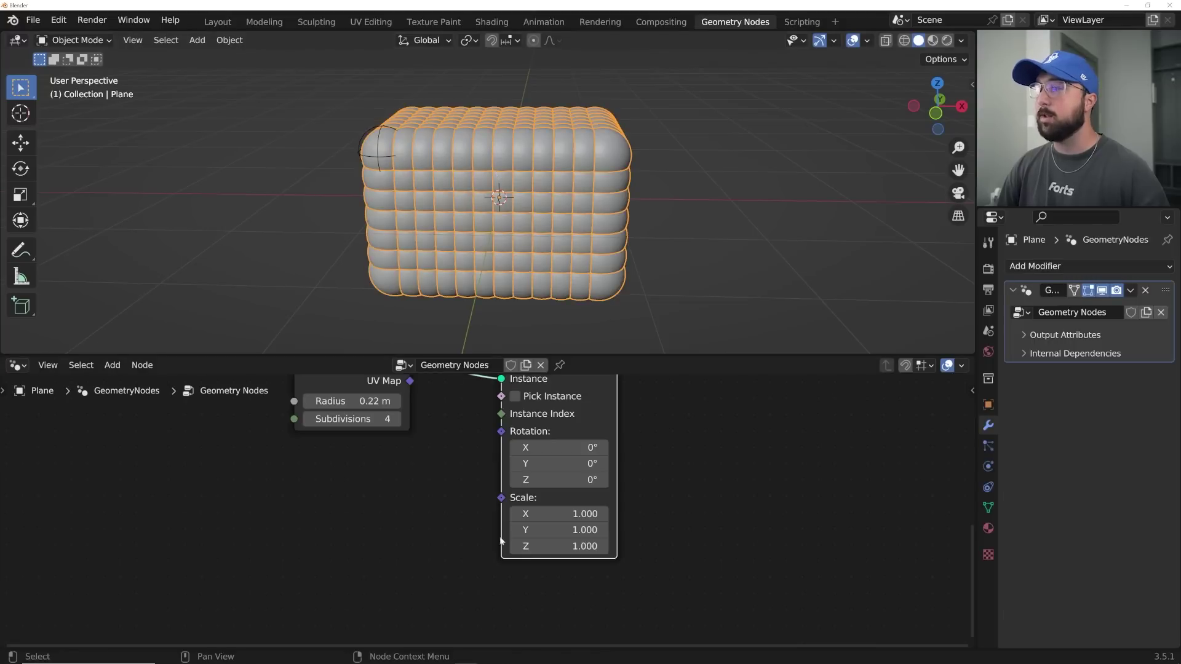
{"action": "middle_click_drag", "start_coordinate": [440, 502], "coordinate": [488, 477]}
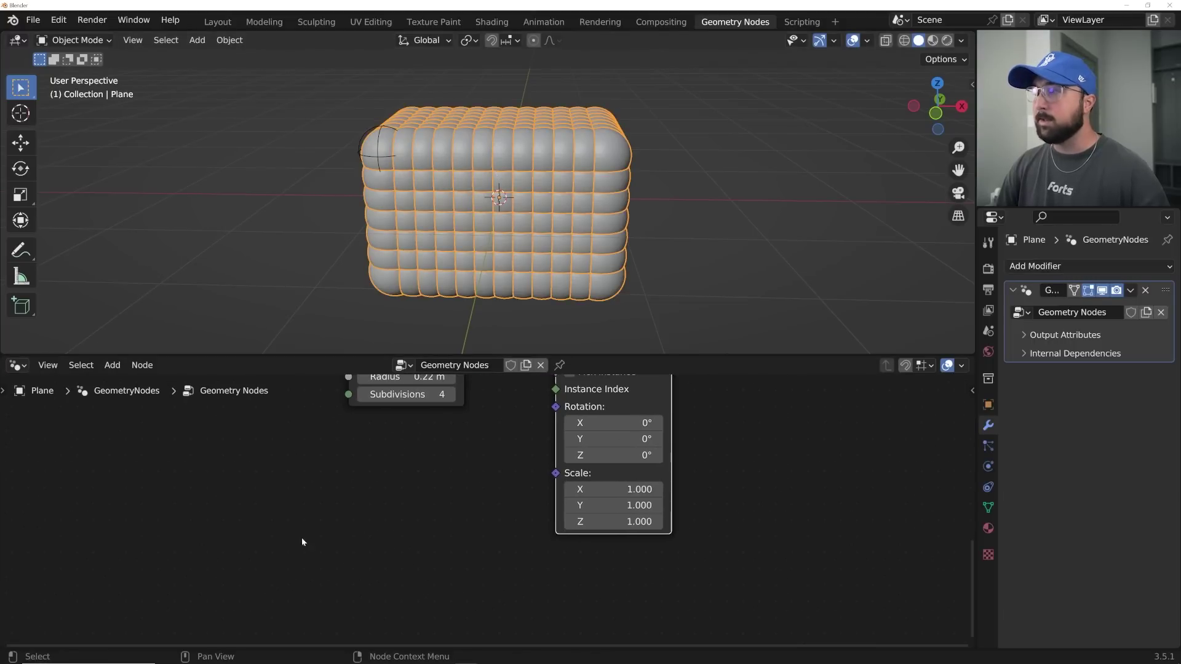
{"action": "left_click_drag", "start_coordinate": [1053, 89], "coordinate": [98, 492]}
{"action": "left_click_drag", "start_coordinate": [158, 457], "coordinate": [159, 457]}
{"action": "middle_click_drag", "start_coordinate": [349, 456], "coordinate": [308, 512]}
{"action": "scroll", "coordinate": [307, 512], "scroll_direction": "down", "scroll_amount": 3}
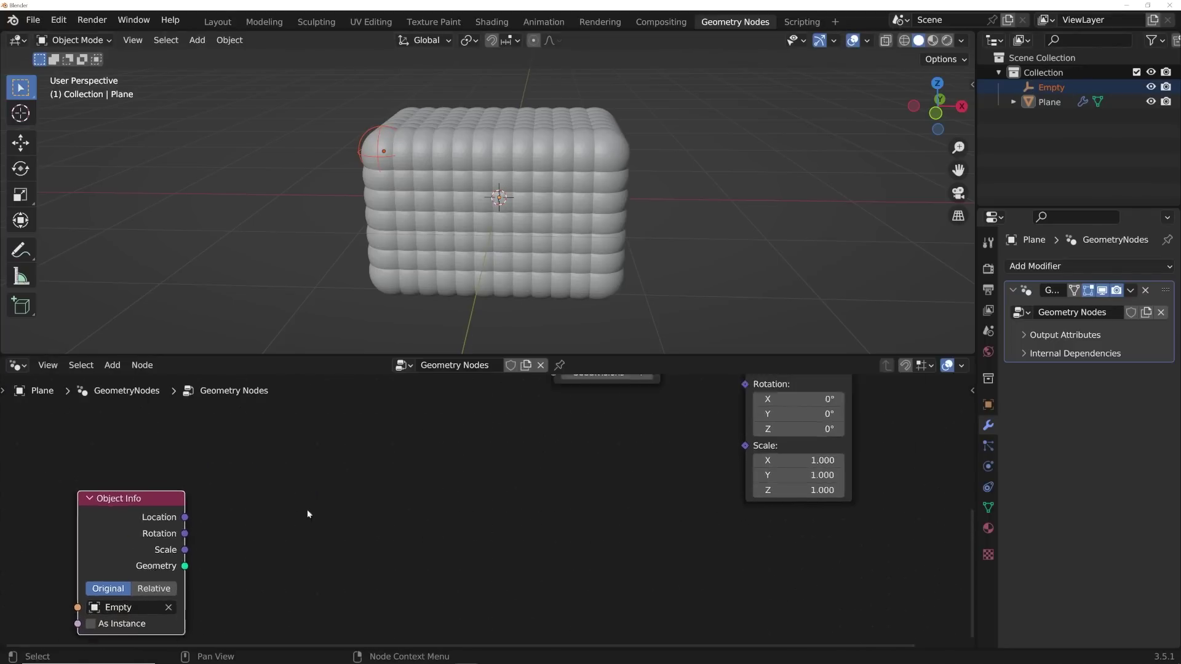
{"action": "left_click_drag", "start_coordinate": [183, 510], "coordinate": [114, 448]}
- Add a Mesh Line node with a Count of 1 and connect the Object Info's Location to its Start Location
{"action": "key", "text": "shift+a"}
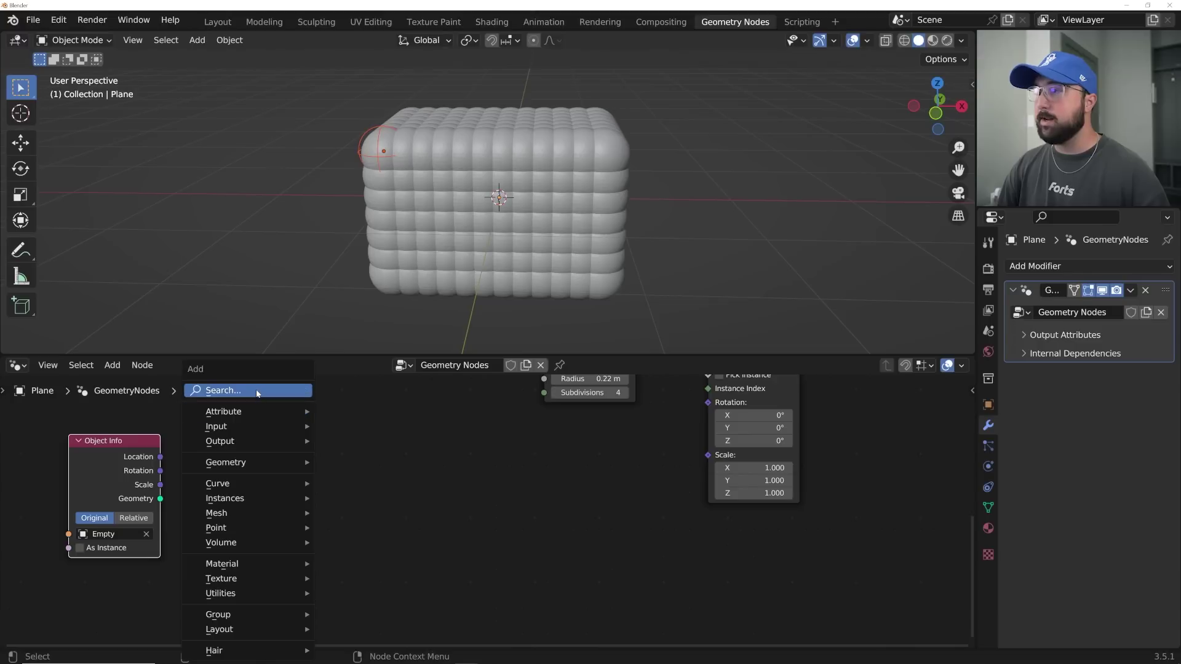
{"action": "left_click", "coordinate": [258, 391]}
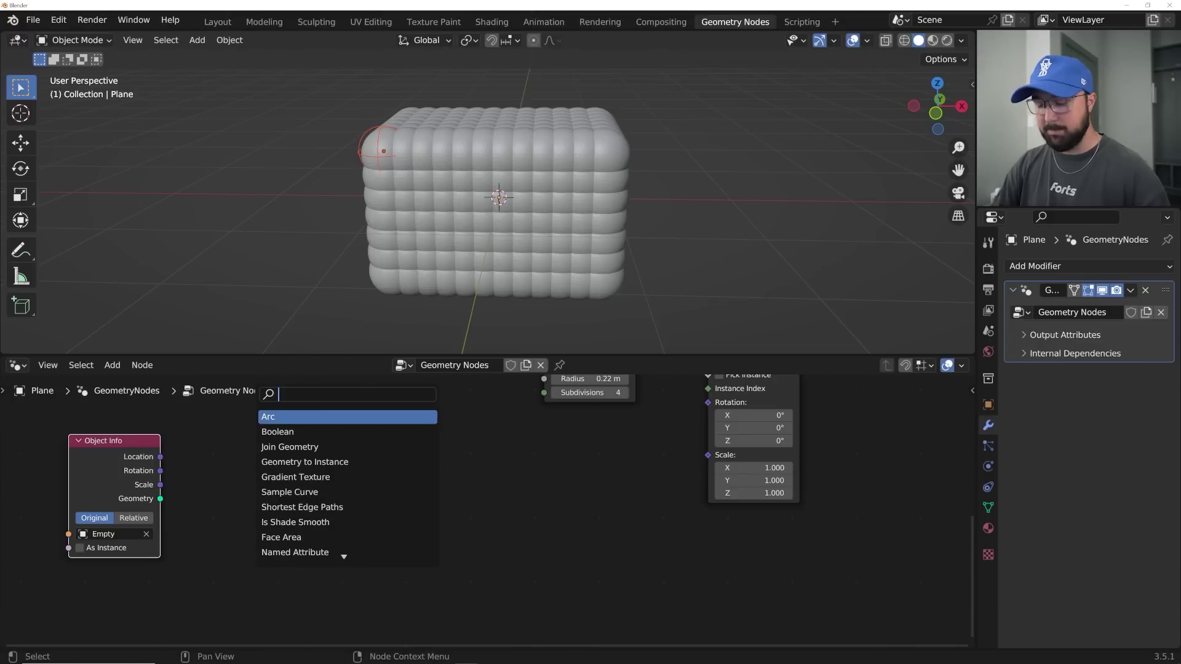
{"action": "type", "text": "m"}
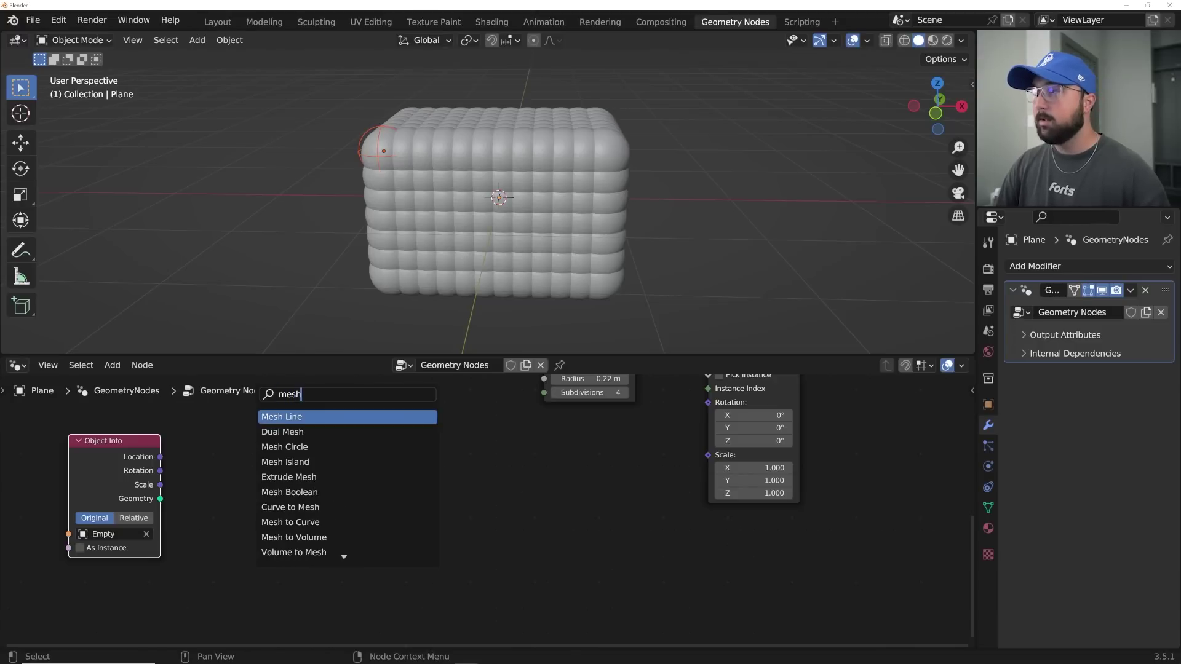
{"action": "type", "text": "esh"}
{"action": "key", "text": "Return"}
{"action": "left_click", "coordinate": [243, 483]}
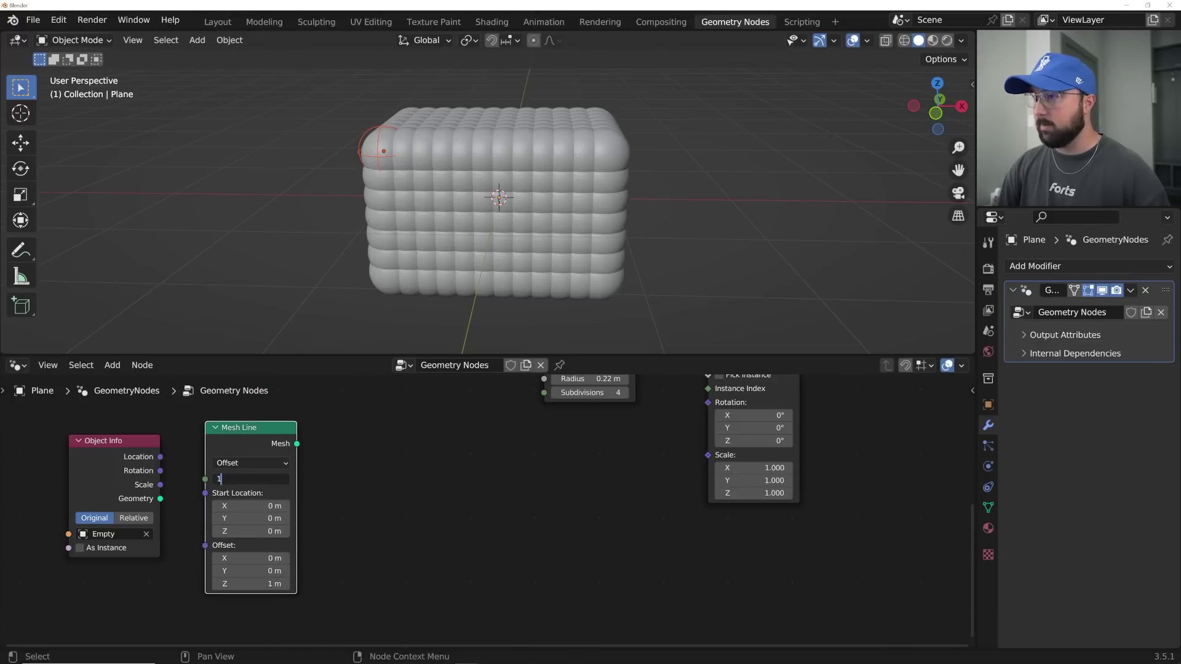
{"action": "left_click_drag", "start_coordinate": [160, 457], "coordinate": [170, 436]}
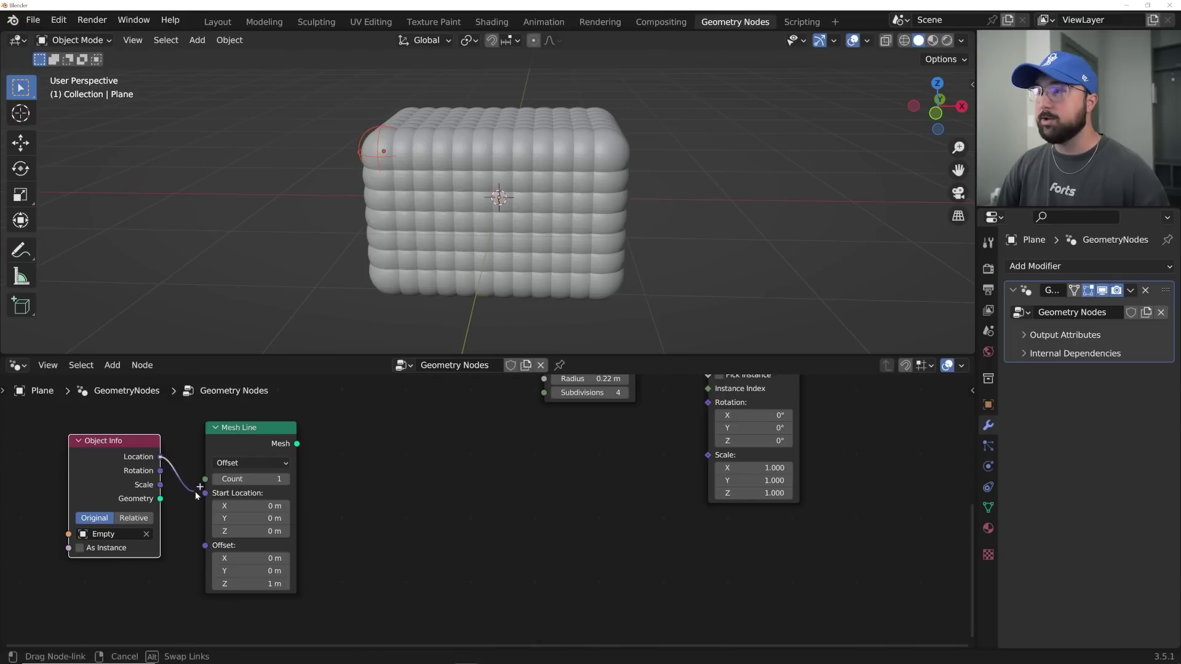
{"action": "left_click_drag", "start_coordinate": [197, 495], "coordinate": [205, 494]}
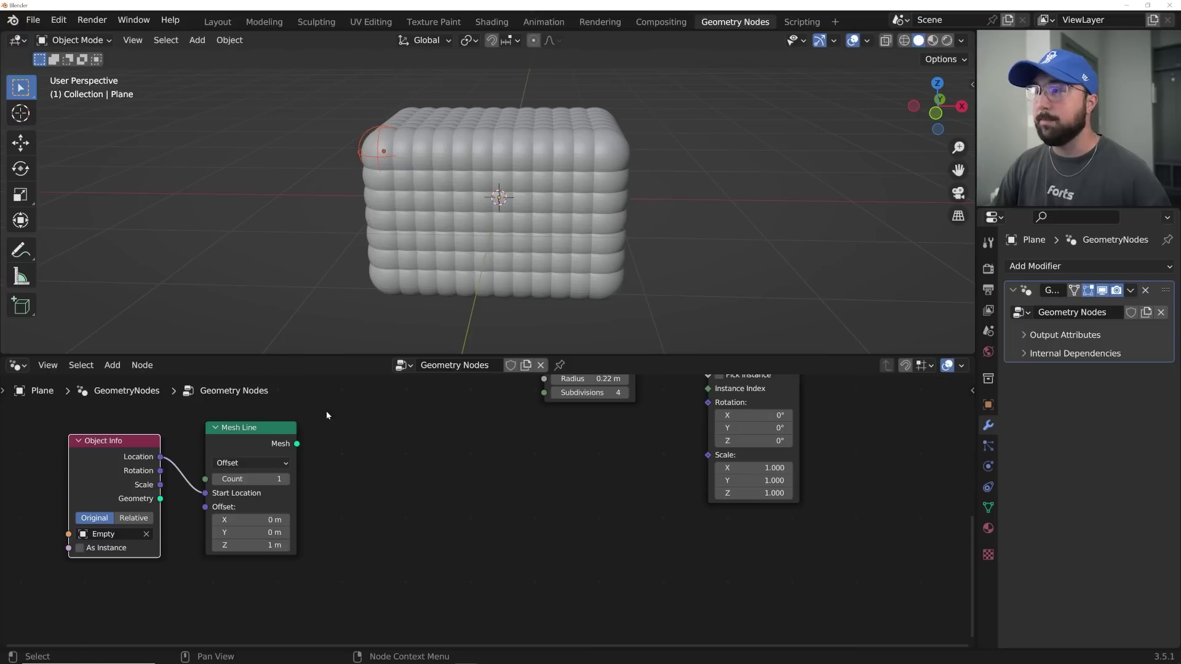
- Add a Geometry Proximity node beside the Mesh Line node and set its target geometry to Points
{"action": "key", "text": "shift+a"}
{"action": "left_click", "coordinate": [332, 392]}
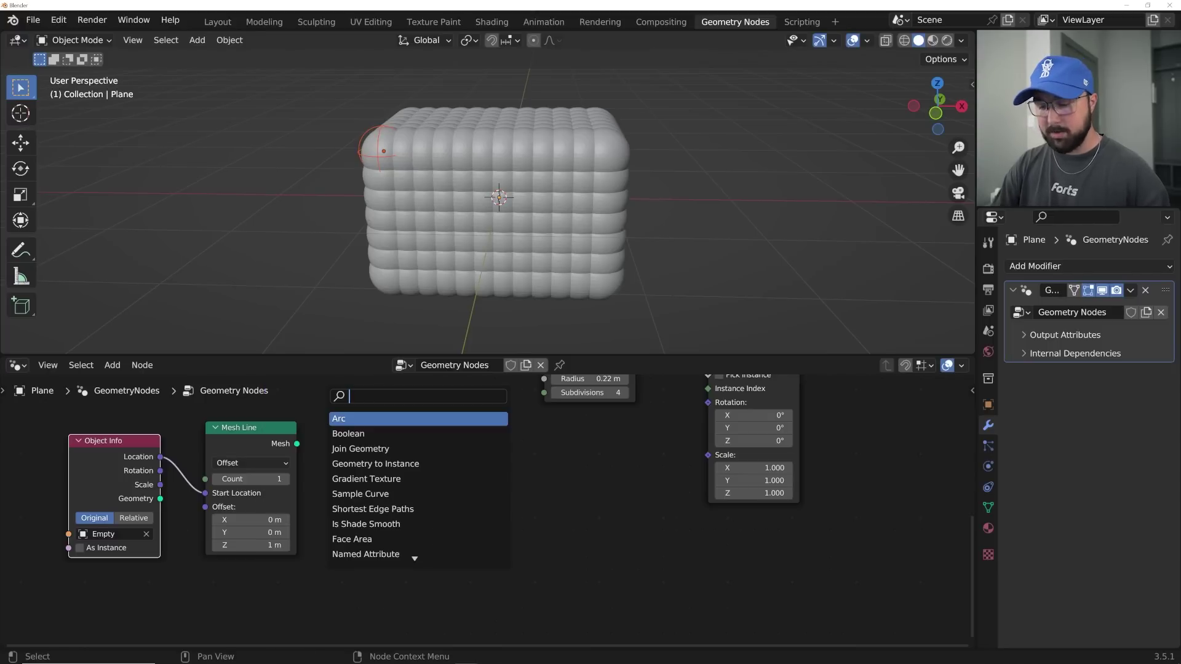
{"action": "type", "text": "prox"}
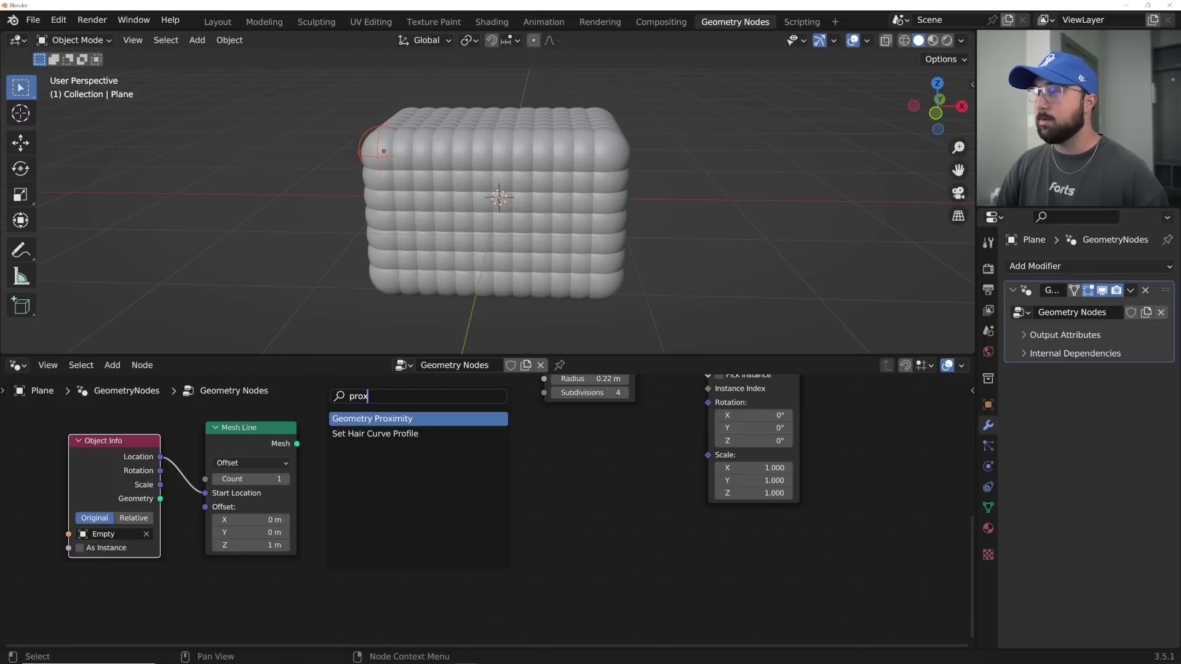
{"action": "key", "text": "Return"}
{"action": "left_click", "coordinate": [382, 484]}
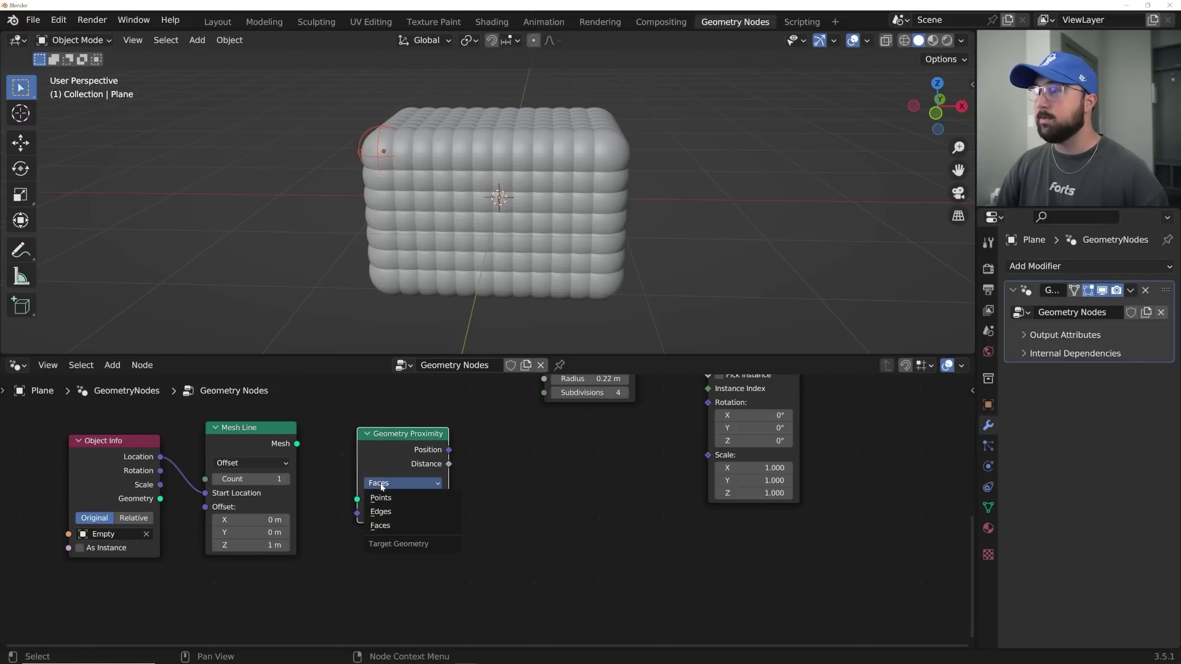
{"action": "left_click", "coordinate": [383, 498]}
{"action": "middle_click_drag", "start_coordinate": [686, 435], "coordinate": [549, 534]}
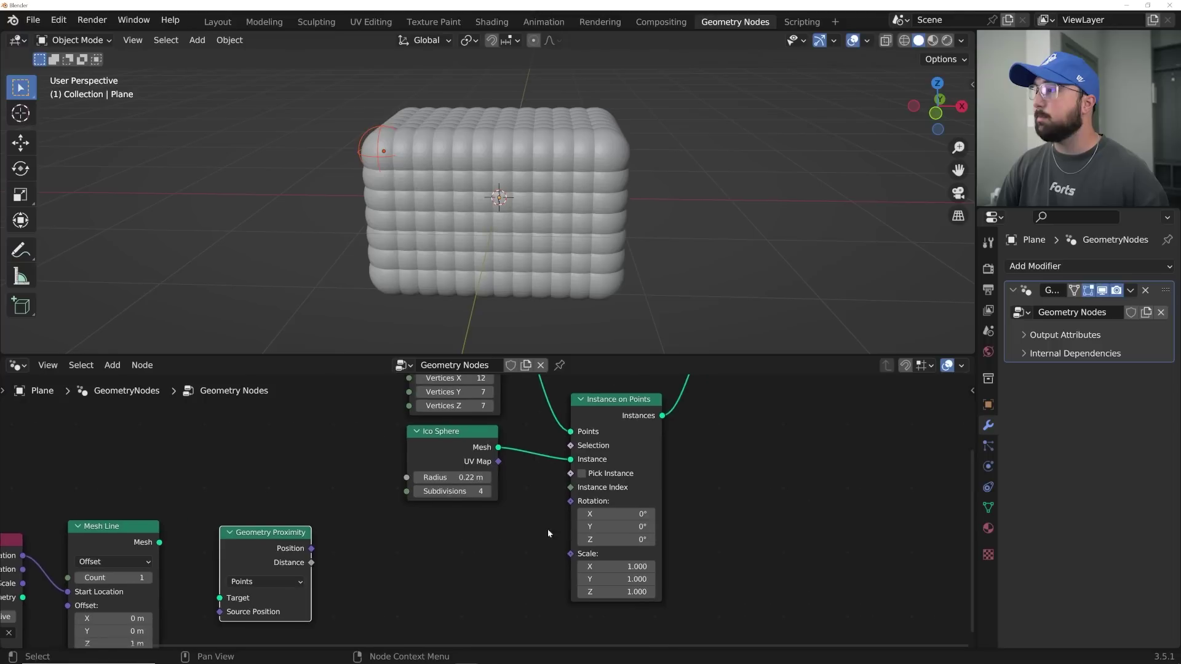
- Connect the Mesh Line to the Geometry Proximity target and link its Distance output to the Scale of Instance on Points
{"action": "scroll", "coordinate": [450, 512], "scroll_direction": "up", "scroll_amount": 3}
{"action": "middle_click_drag", "start_coordinate": [288, 555], "coordinate": [464, 501]}
{"action": "left_click", "coordinate": [452, 501]}
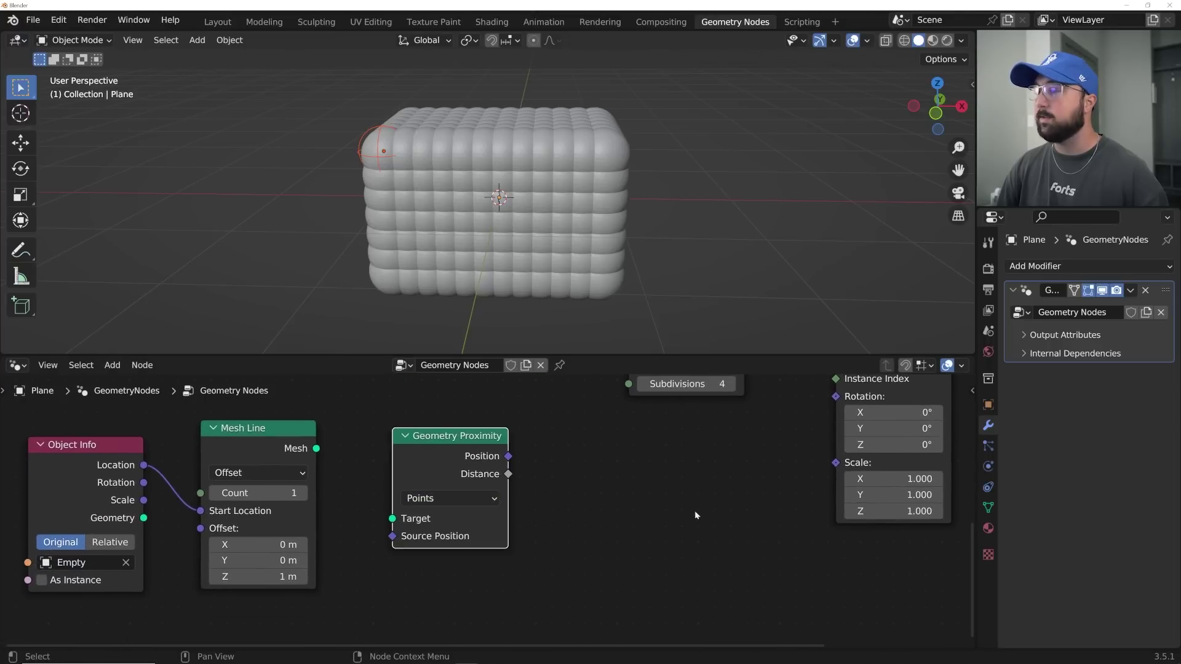
{"action": "left_click_drag", "start_coordinate": [317, 449], "coordinate": [391, 519]}
{"action": "scroll", "coordinate": [447, 489], "scroll_direction": "down", "scroll_amount": 2}
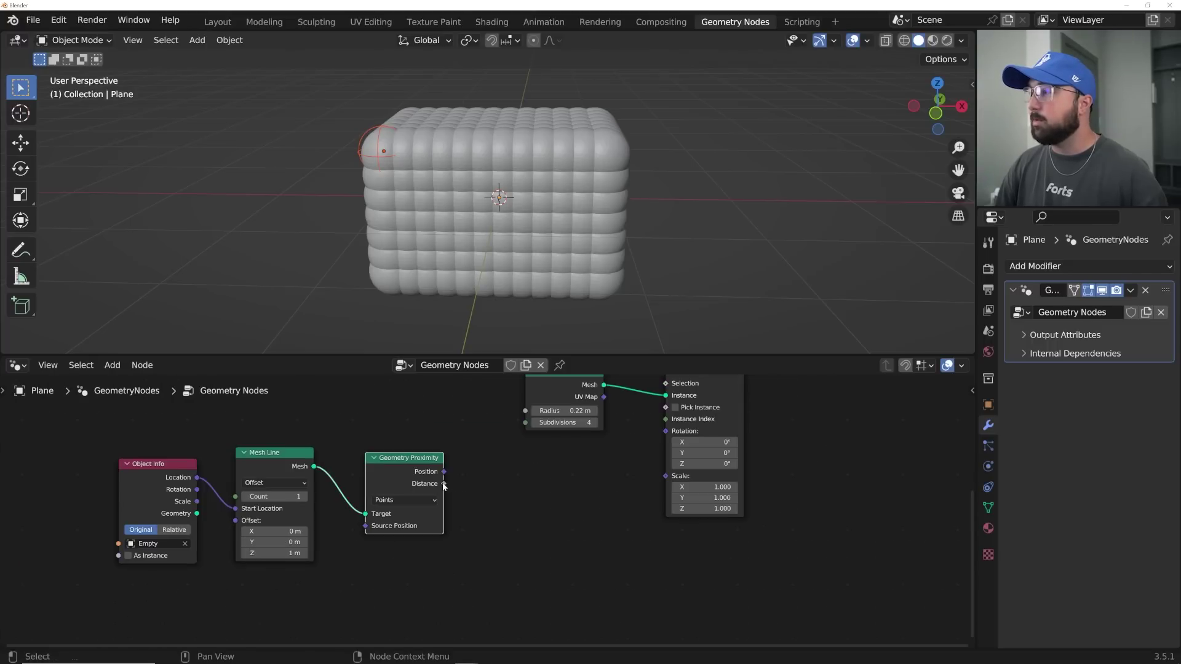
{"action": "left_click_drag", "start_coordinate": [444, 484], "coordinate": [661, 478]}
- Try moving the Empty across the box to test how its proximity scales the spheres
{"action": "middle_click_drag", "start_coordinate": [403, 201], "coordinate": [399, 230]}
{"action": "left_click", "coordinate": [416, 184]}
{"action": "key", "text": "g"}
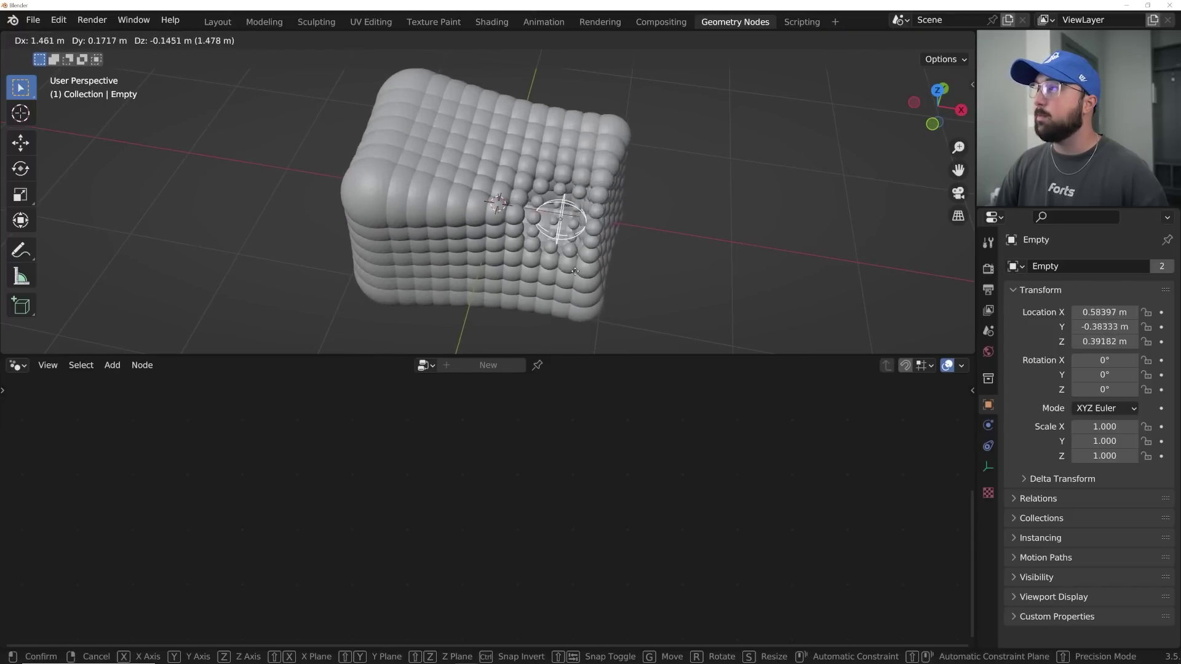
{"action": "left_click", "coordinate": [441, 265]}
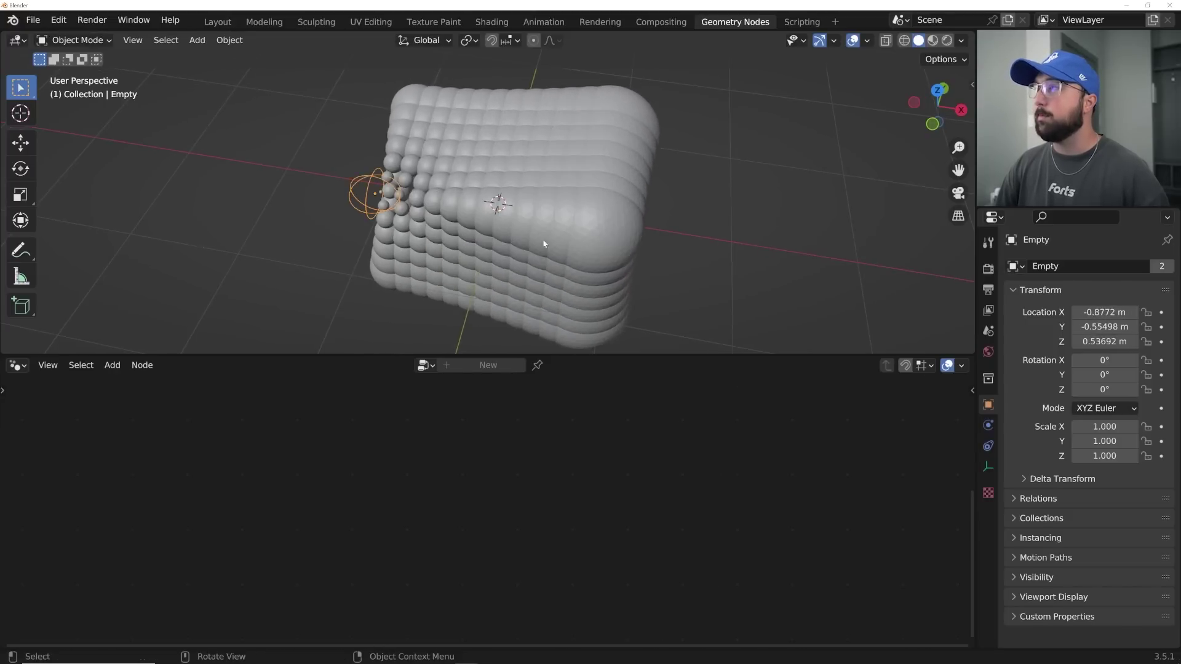
- Select the box and insert a ColorRamp node between the Geometry Proximity Distance and the Scale of Instance on Points
{"action": "left_click", "coordinate": [511, 258]}
{"action": "key", "text": "shift+a"}
{"action": "left_click", "coordinate": [431, 389]}
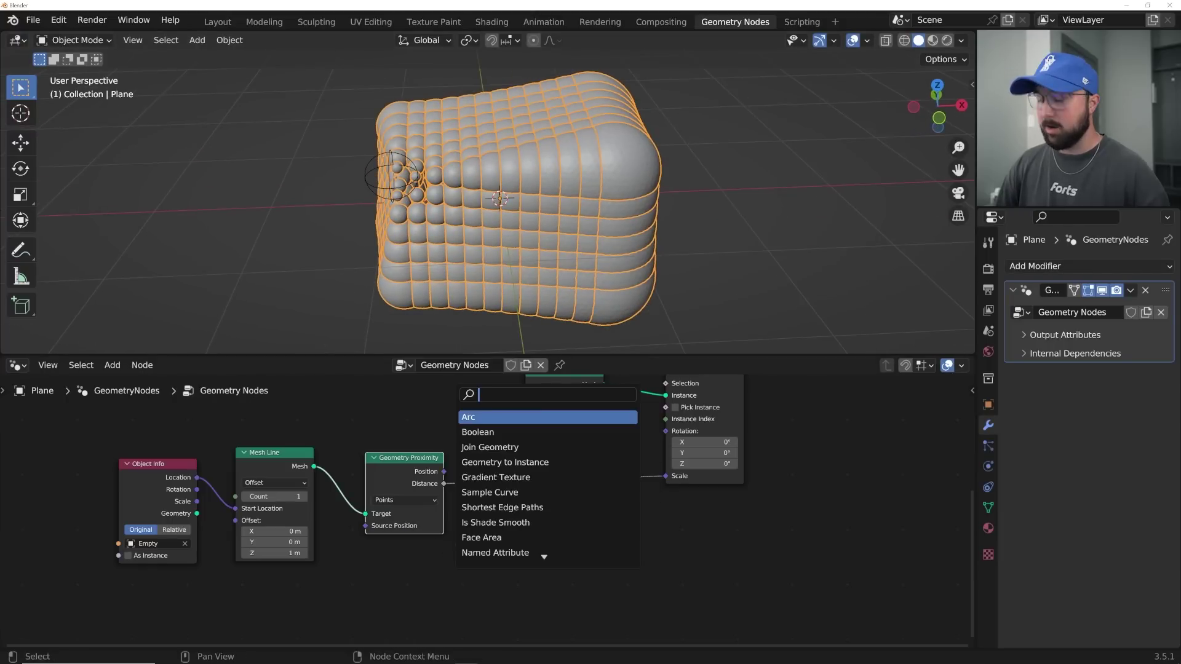
{"action": "type", "text": "col"}
{"action": "key", "text": "Down"}
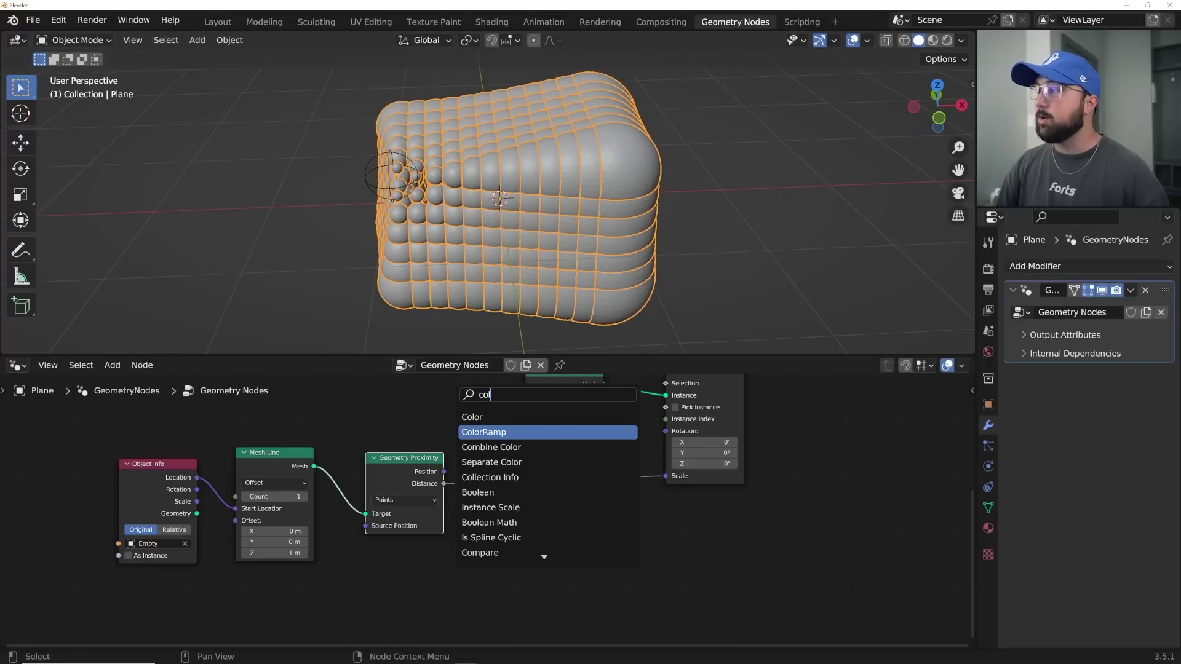
{"action": "key", "text": "Return"}
{"action": "left_click", "coordinate": [567, 491]}
- Flip the ColorRamp so spheres near the Empty are largest and distant ones shrink
{"action": "middle_click_drag", "start_coordinate": [520, 508], "coordinate": [517, 507]}
{"action": "scroll", "coordinate": [547, 228], "scroll_direction": "up", "scroll_amount": 1}
{"action": "mouse_move", "coordinate": [548, 227]}
{"action": "middle_mouse_down"}
{"action": "mouse_move", "coordinate": [599, 264]}
{"action": "mouse_move", "coordinate": [543, 213]}
{"action": "middle_mouse_up"}
{"action": "left_click", "coordinate": [500, 478]}
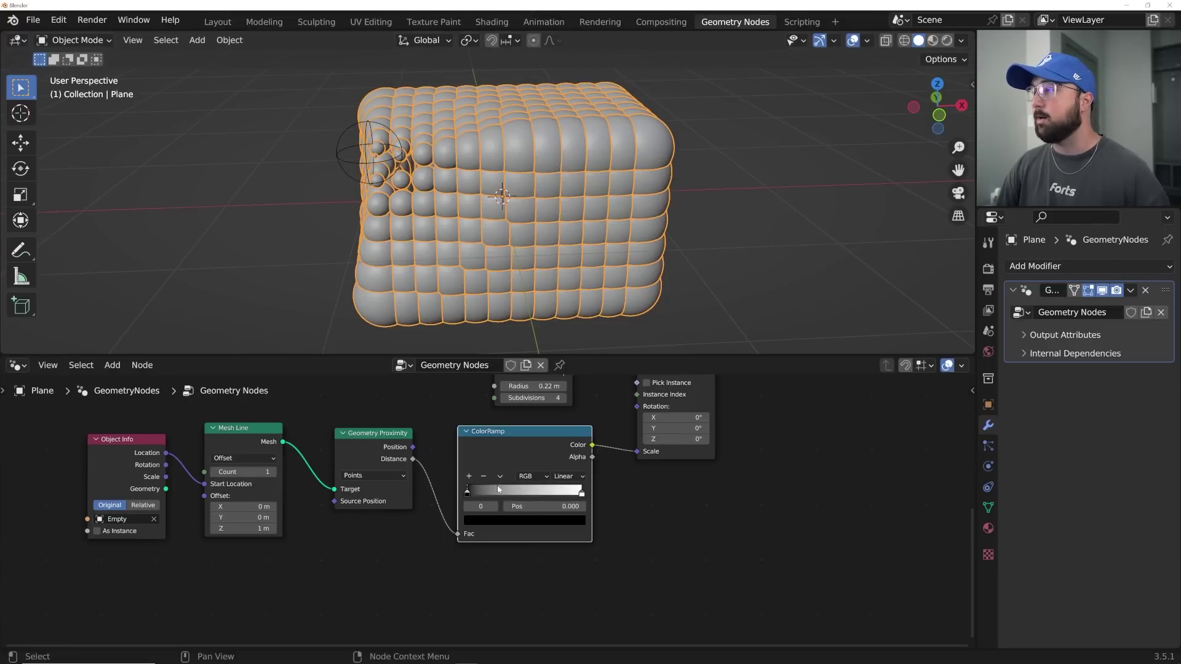
{"action": "left_click", "coordinate": [500, 478]}
{"action": "left_click", "coordinate": [505, 489]}
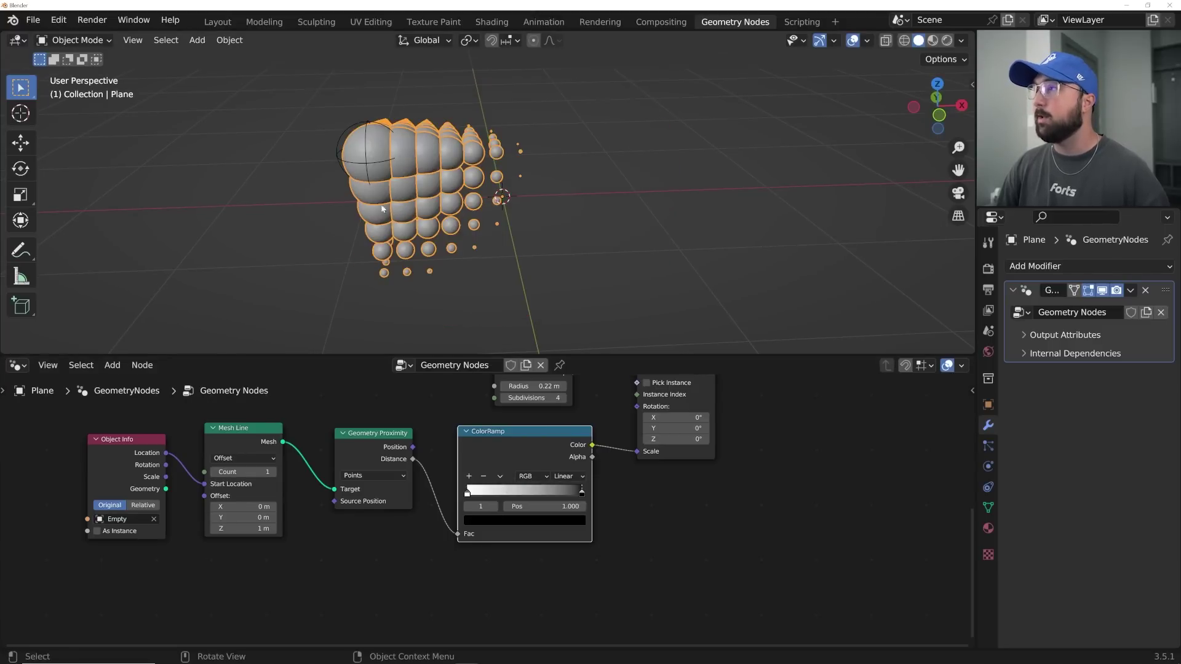
{"action": "middle_click_drag", "start_coordinate": [382, 210], "coordinate": [361, 227]}
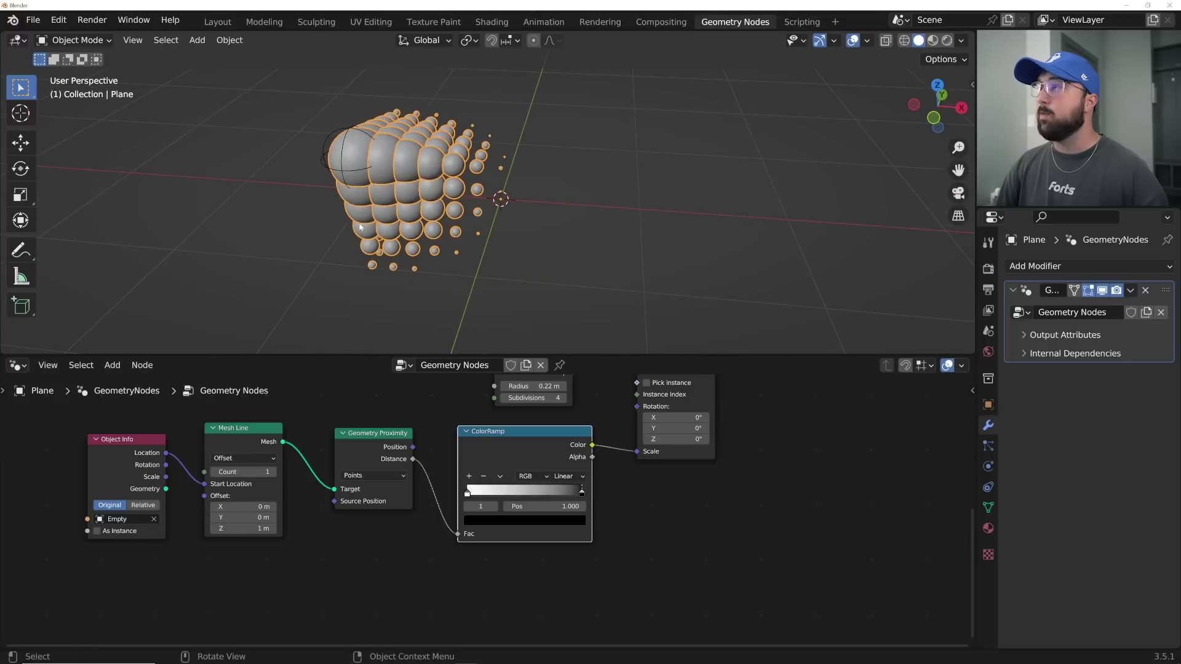
- Lighten the ColorRamp's black stop to a dark gray so the distant spheres remain small instead of disappearing
{"action": "left_click", "coordinate": [533, 519]}
{"action": "scroll", "coordinate": [420, 498], "scroll_direction": "up", "scroll_amount": 3}
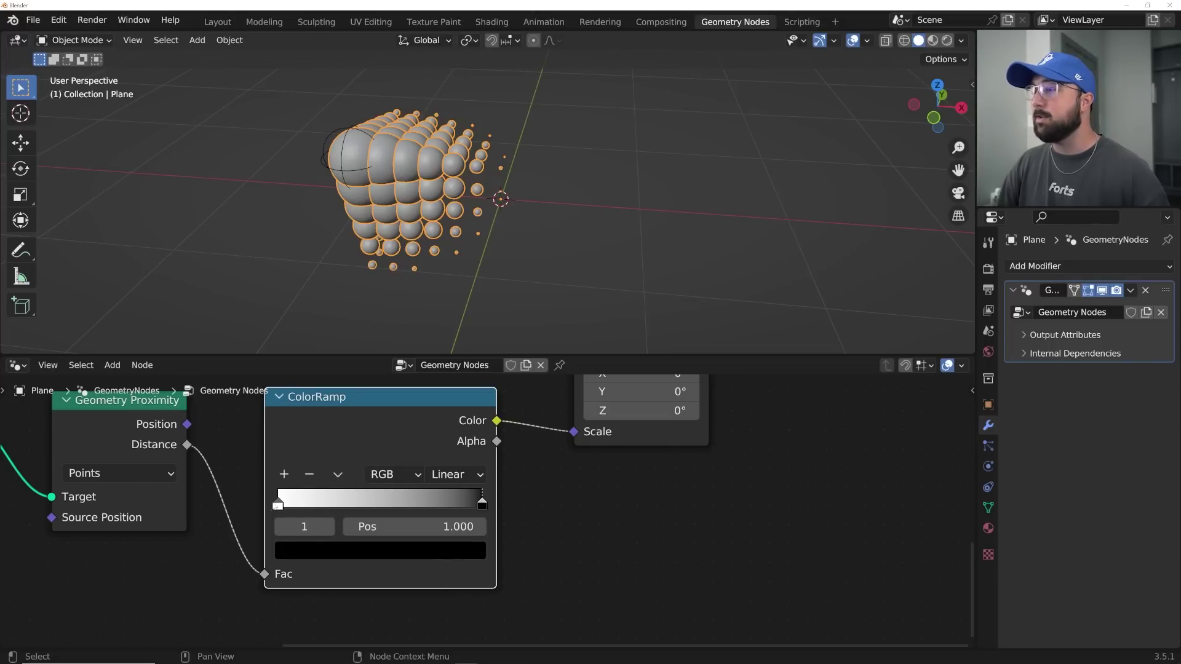
{"action": "left_click", "coordinate": [337, 510]}
{"action": "left_click", "coordinate": [482, 507]}
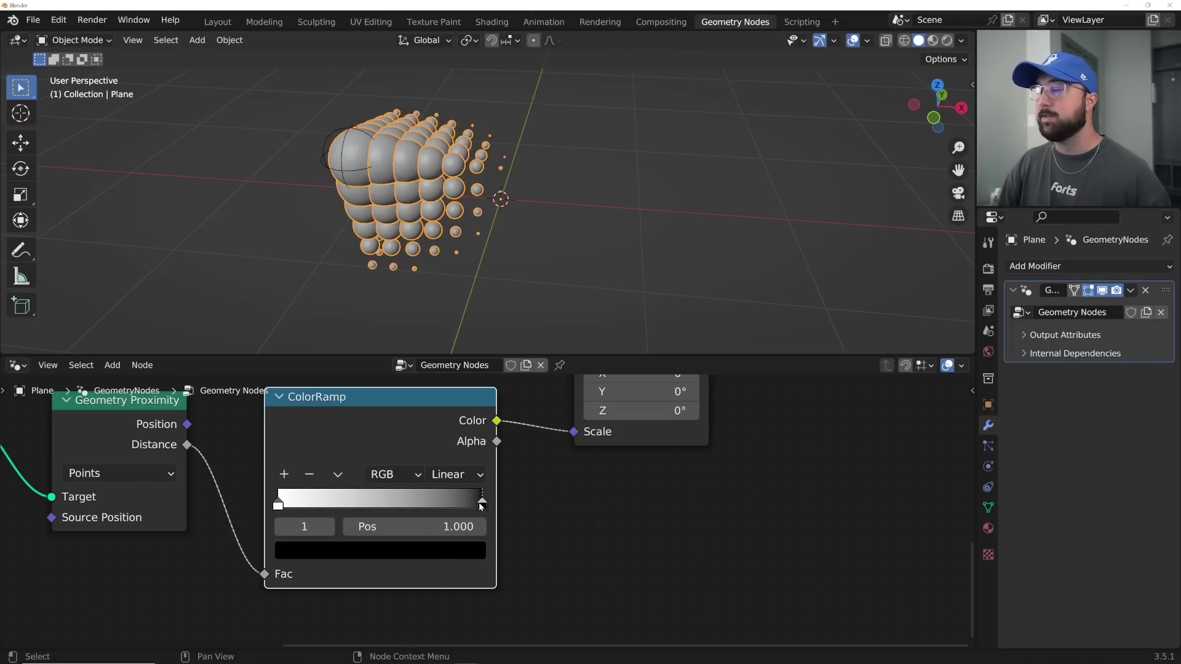
{"action": "left_click", "coordinate": [416, 552]}
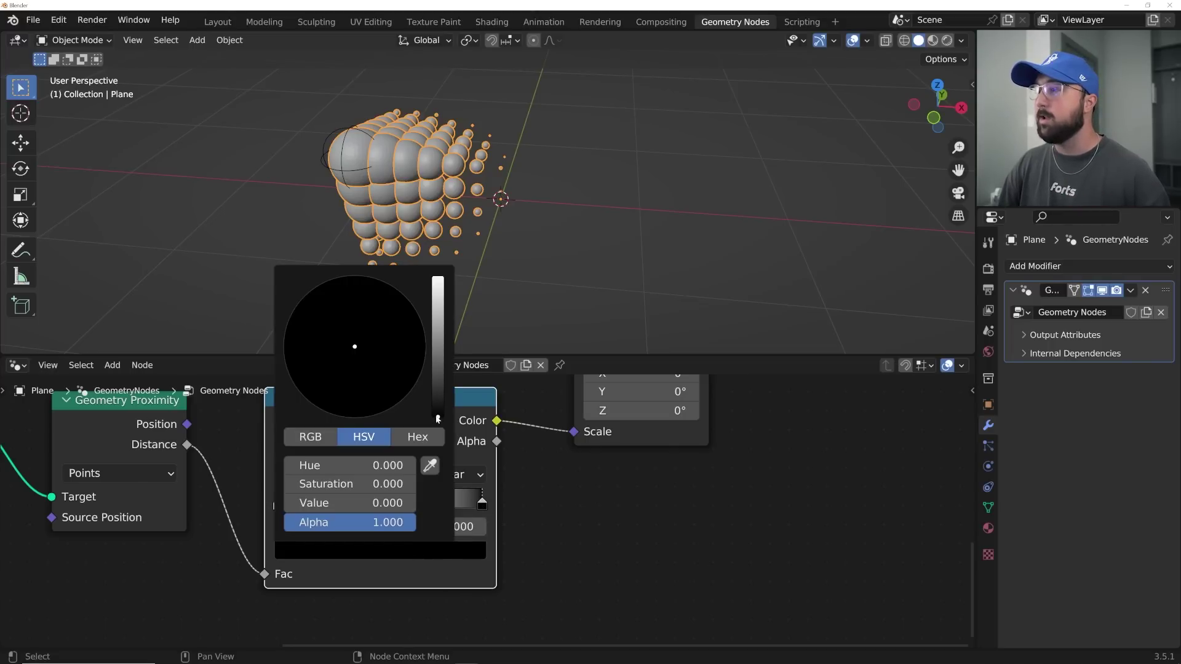
{"action": "left_click_drag", "start_coordinate": [438, 414], "coordinate": [438, 361]}
{"action": "scroll", "coordinate": [556, 185], "scroll_direction": "up", "scroll_amount": 4}
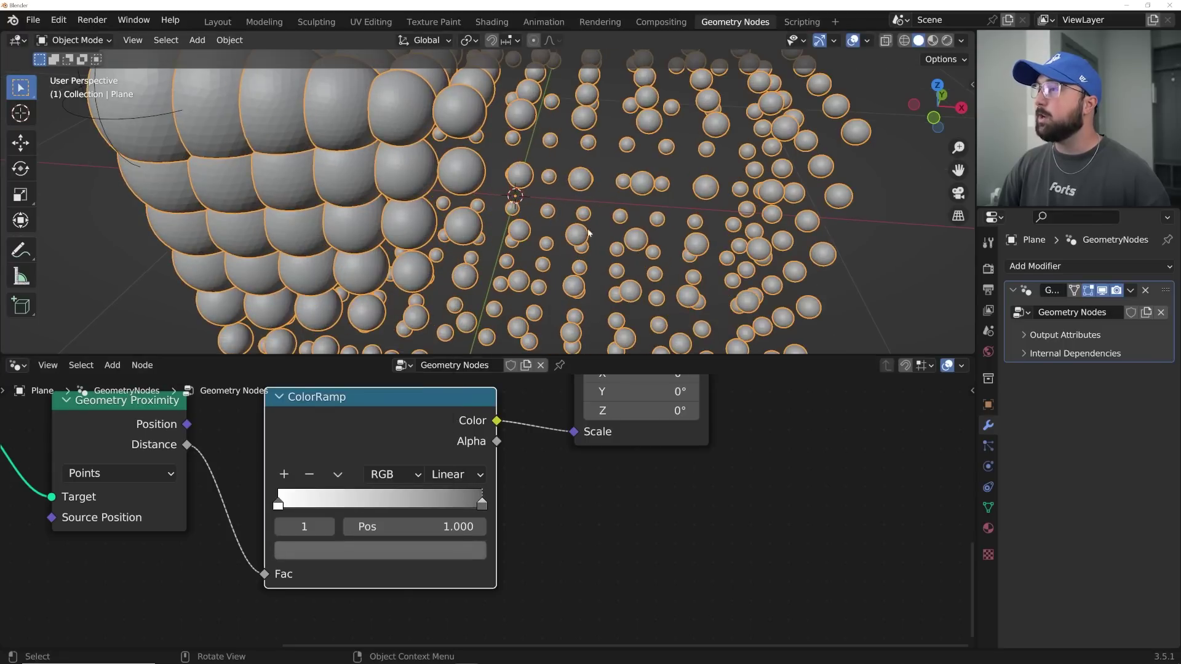
{"action": "left_click", "coordinate": [430, 555]}
{"action": "left_click_drag", "start_coordinate": [438, 362], "coordinate": [438, 370]}
{"action": "scroll", "coordinate": [556, 190], "scroll_direction": "down", "scroll_amount": 4}
{"action": "mouse_move", "coordinate": [556, 190]}
{"action": "middle_mouse_down"}
{"action": "mouse_move", "coordinate": [555, 181]}
{"action": "mouse_move", "coordinate": [565, 207]}
{"action": "middle_mouse_up"}
- Darken the ColorRamp's white stop to a light gray with a Value of 0.635
{"action": "left_click", "coordinate": [278, 503]}
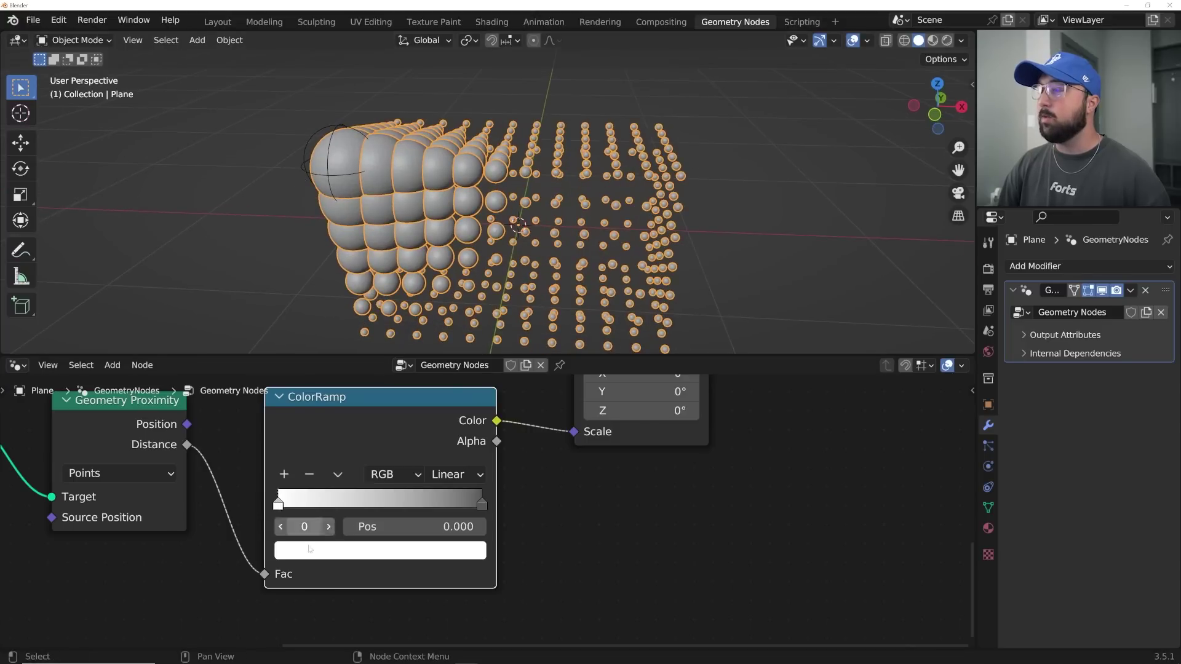
{"action": "left_click", "coordinate": [369, 551]}
{"action": "mouse_move", "coordinate": [438, 289]}
{"action": "left_mouse_down"}
{"action": "mouse_move", "coordinate": [438, 357]}
{"action": "mouse_move", "coordinate": [438, 300]}
{"action": "left_mouse_up"}
- Shift the ColorRamp's dark stop inward and place the light stop at position 0.379
{"action": "left_click_drag", "start_coordinate": [484, 505], "coordinate": [428, 506]}
{"action": "left_click_drag", "start_coordinate": [280, 504], "coordinate": [366, 503]}
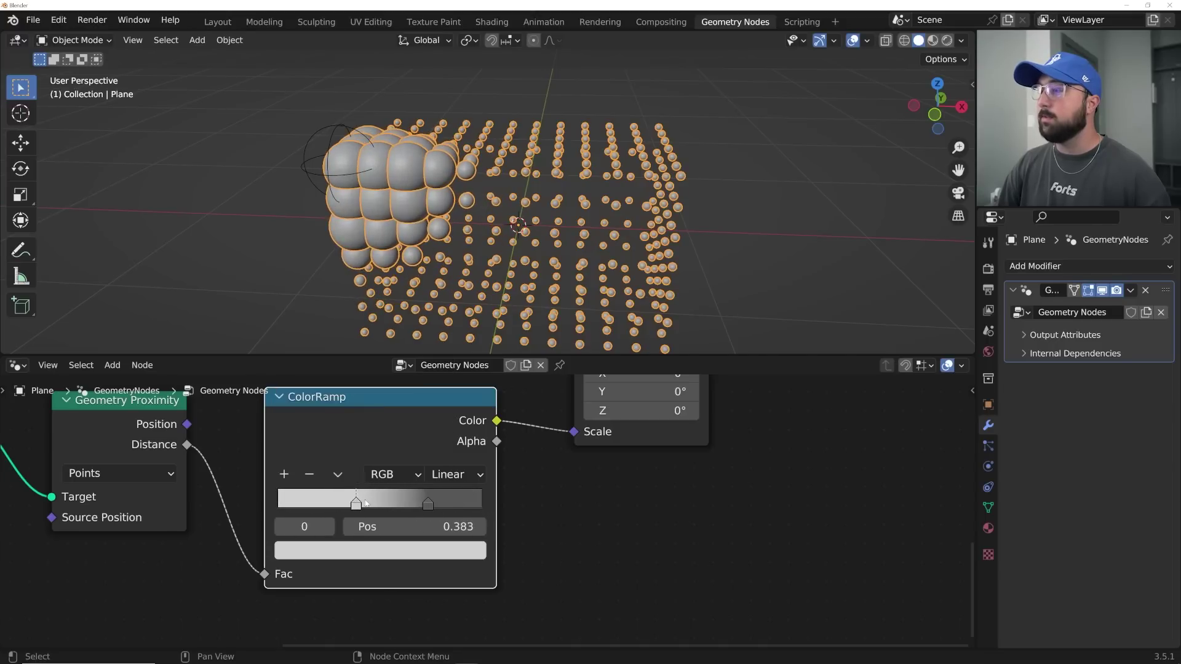
{"action": "middle_click_drag", "start_coordinate": [404, 274], "coordinate": [513, 198]}
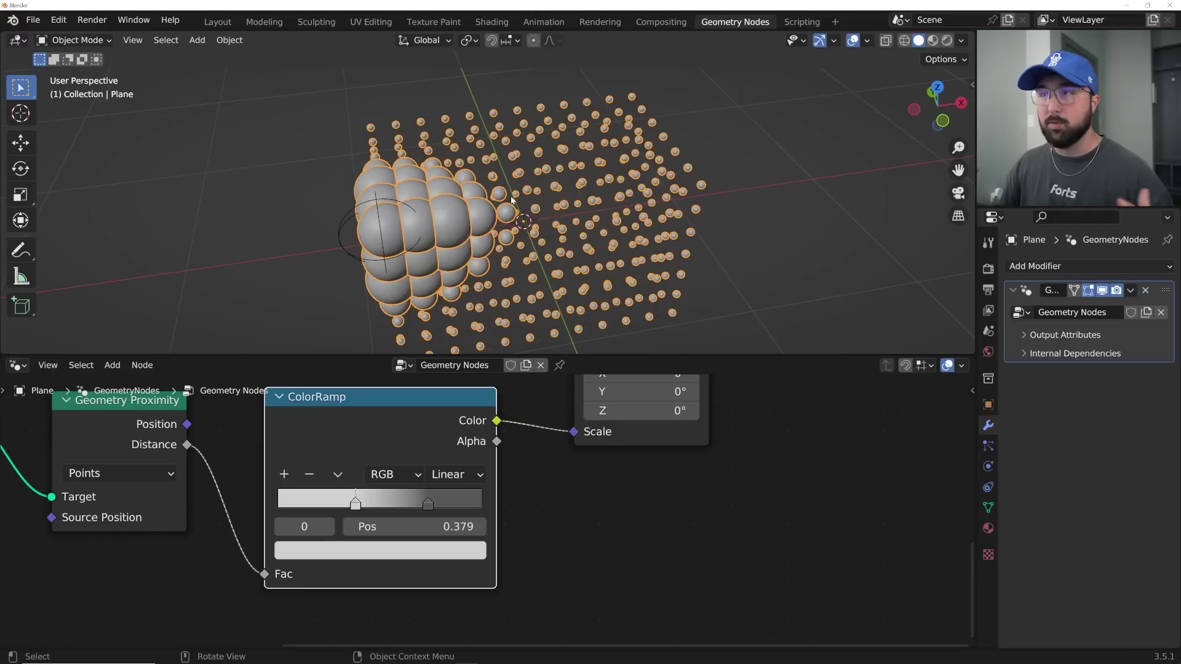
- Bring the ColorRamp's dark stop closer to the start and reposition the light stop at 0.234
{"action": "left_click_drag", "start_coordinate": [427, 505], "coordinate": [240, 497]}
{"action": "mouse_move", "coordinate": [405, 509]}
{"action": "left_mouse_down"}
{"action": "mouse_move", "coordinate": [373, 509]}
{"action": "mouse_move", "coordinate": [393, 509]}
{"action": "left_mouse_up"}
{"action": "key", "text": "ctrl+z"}
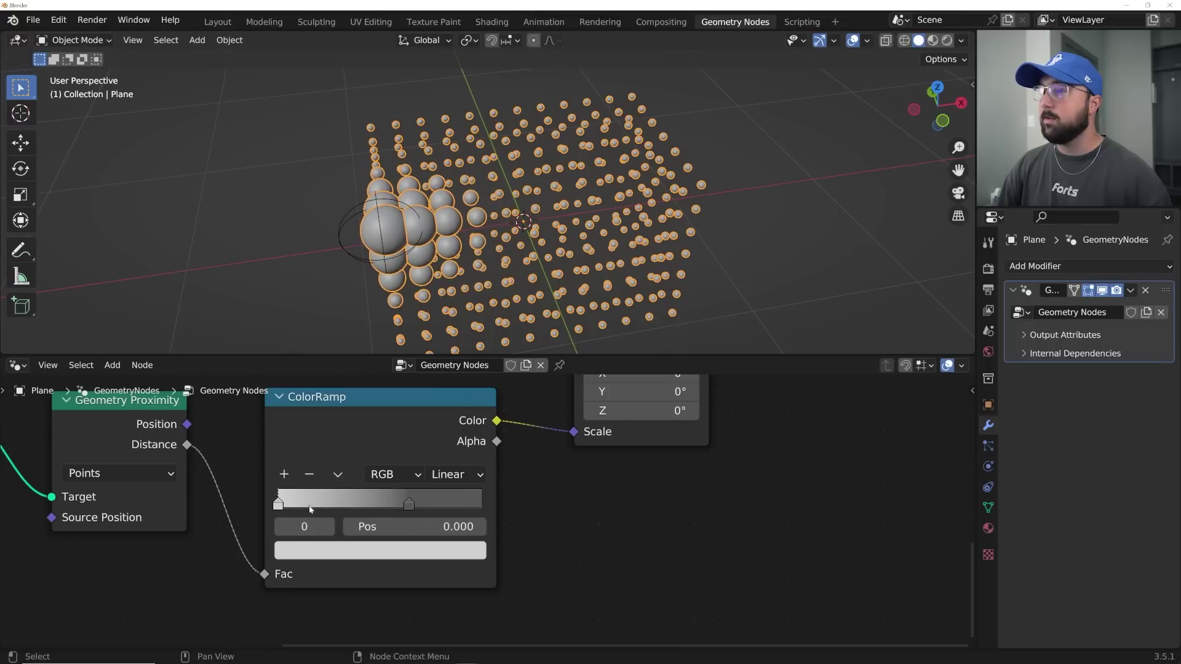
{"action": "left_click_drag", "start_coordinate": [312, 509], "coordinate": [332, 509]}
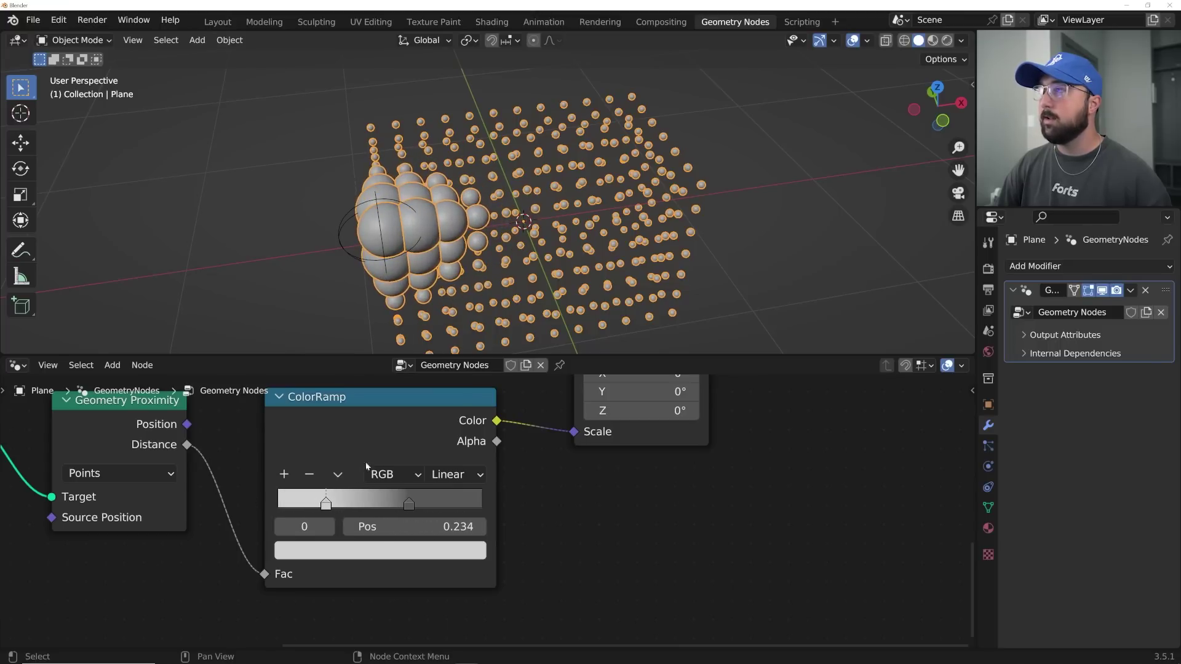
- Move the Empty to the middle of the box's upper front edge, at about X -0.10, Y -0.37, Z 0.48 m
{"action": "middle_click_drag", "start_coordinate": [403, 246], "coordinate": [407, 211]}
{"action": "left_click", "coordinate": [375, 195]}
{"action": "key", "text": "g"}
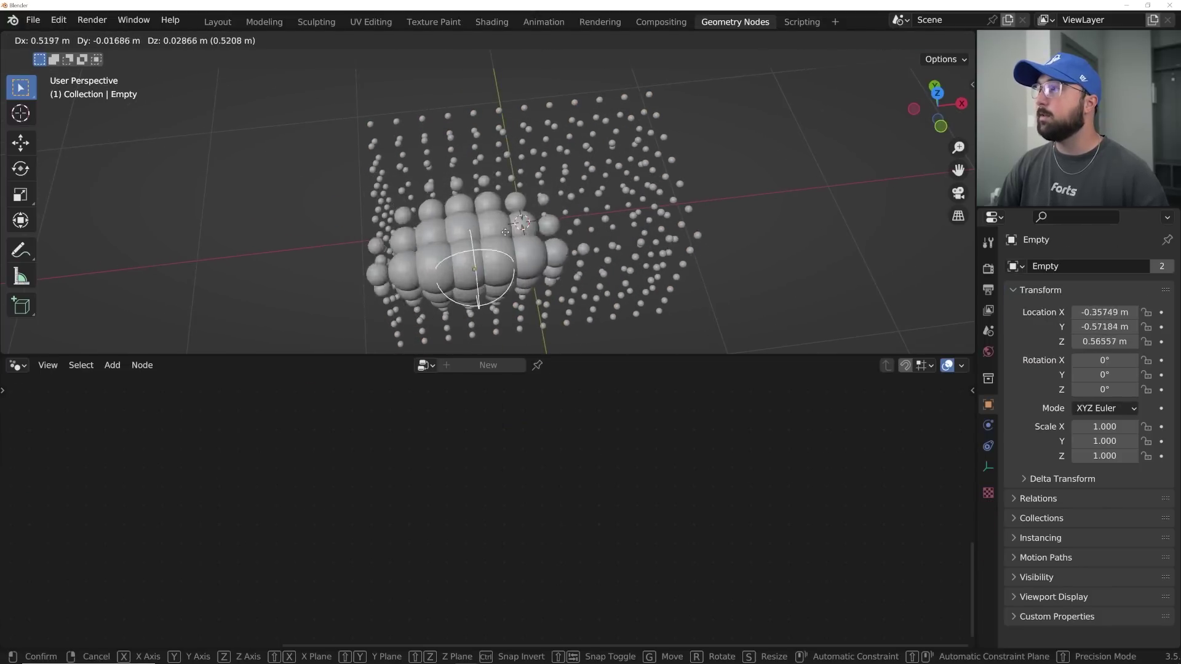
{"action": "left_click", "coordinate": [523, 153]}
{"action": "mouse_move", "coordinate": [523, 153]}
{"action": "middle_mouse_down"}
{"action": "mouse_move", "coordinate": [521, 129]}
{"action": "mouse_move", "coordinate": [520, 154]}
{"action": "middle_mouse_up"}
{"action": "key", "text": "g"}
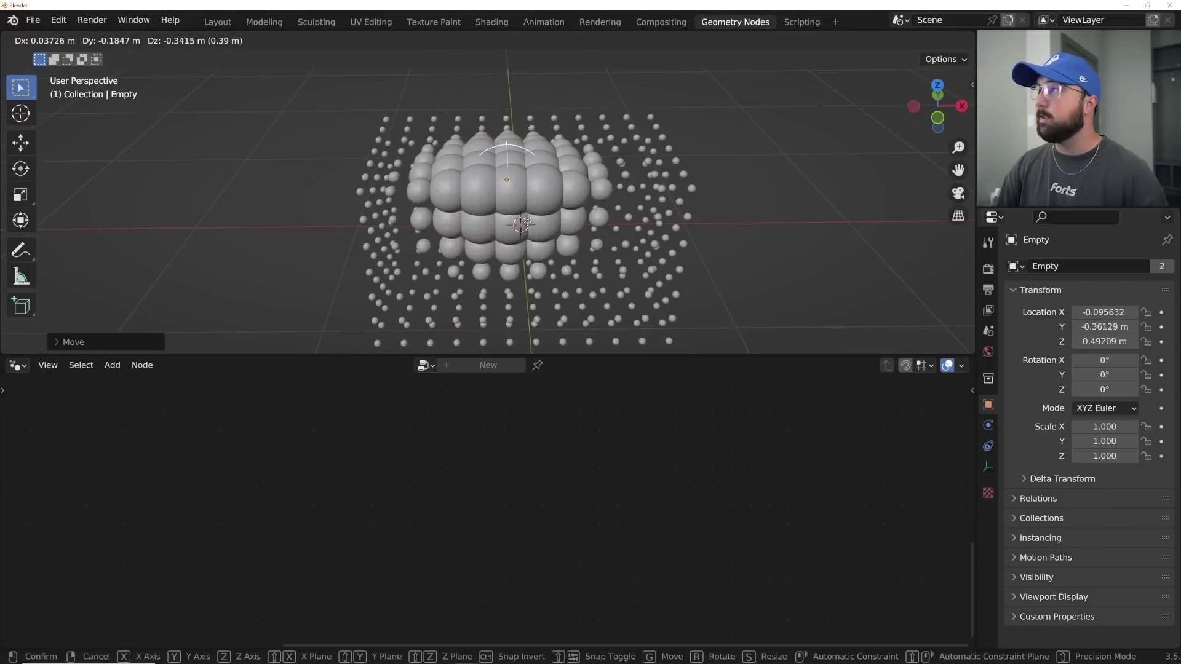
{"action": "left_click", "coordinate": [533, 216]}
- Select the box and shift both ColorRamp stops toward the start, with the light stop at 0.069
{"action": "left_click", "coordinate": [533, 216]}
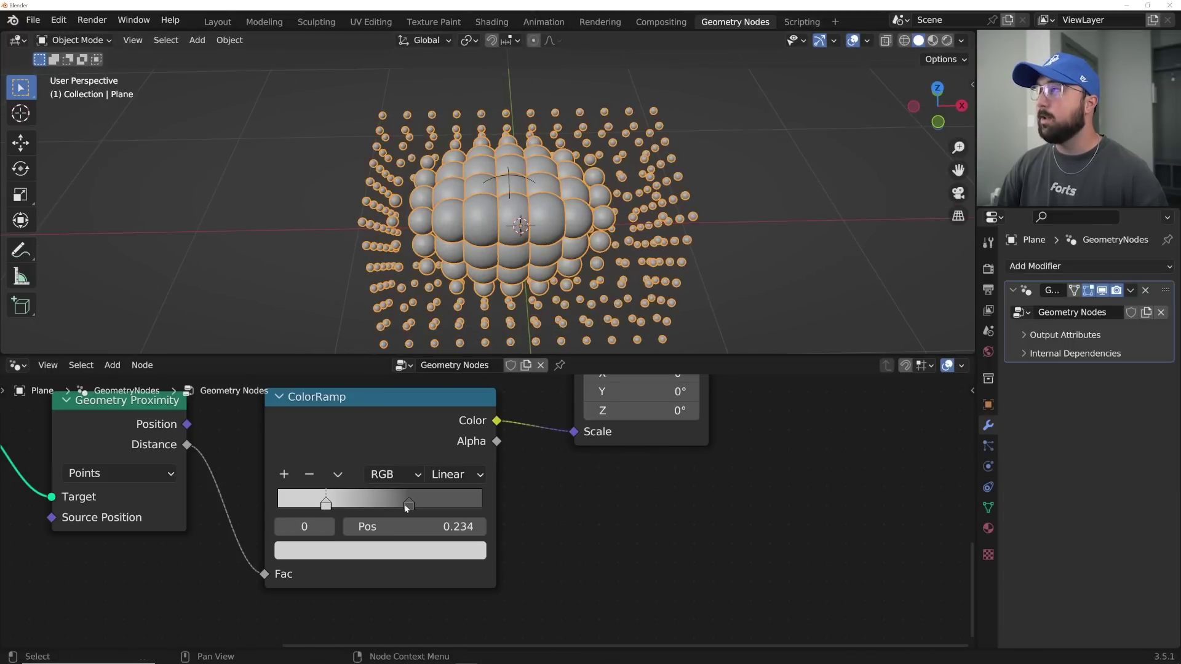
{"action": "left_click_drag", "start_coordinate": [407, 505], "coordinate": [293, 505]}
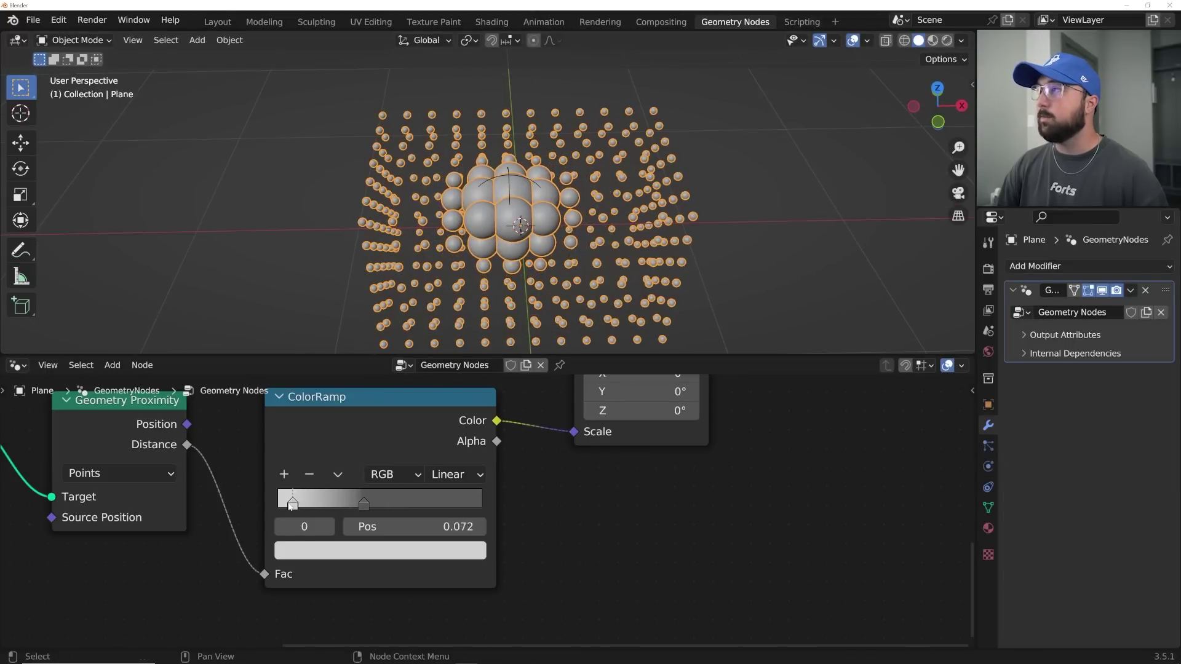
{"action": "middle_click_drag", "start_coordinate": [509, 291], "coordinate": [484, 249]}
- Move the Empty toward the front of the box on the negative X side
{"action": "key", "text": "g"}
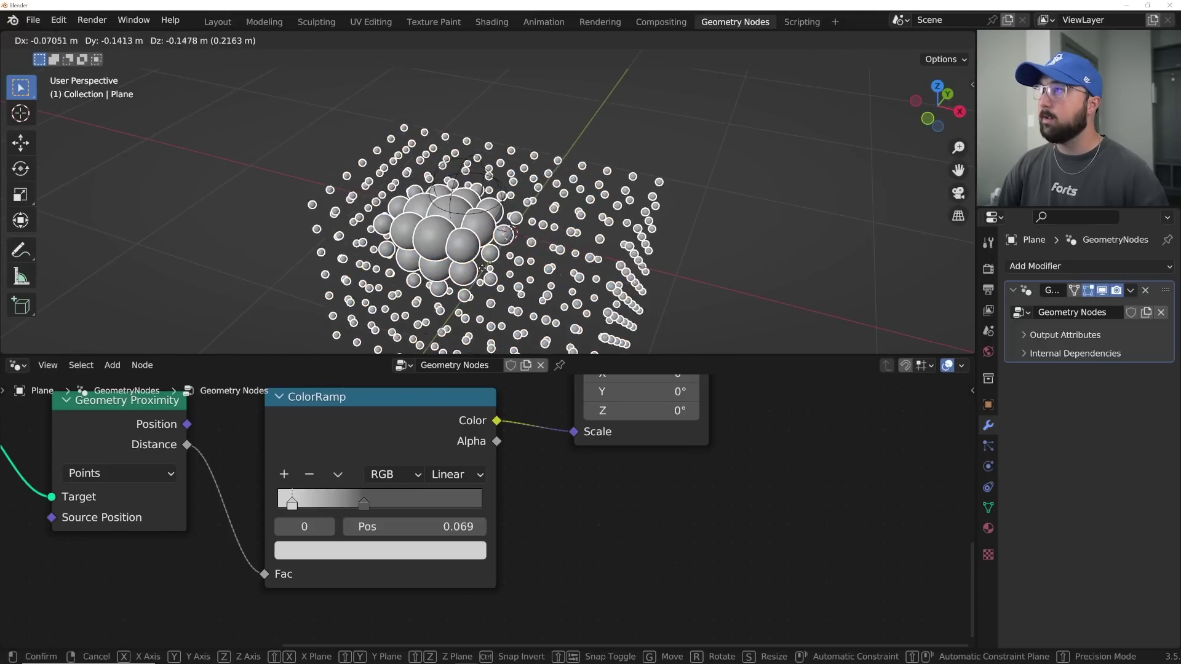
{"action": "right_click", "coordinate": [473, 215]}
{"action": "left_click", "coordinate": [459, 172]}
{"action": "middle_click_drag", "start_coordinate": [461, 173], "coordinate": [506, 184]}
{"action": "key", "text": "g"}
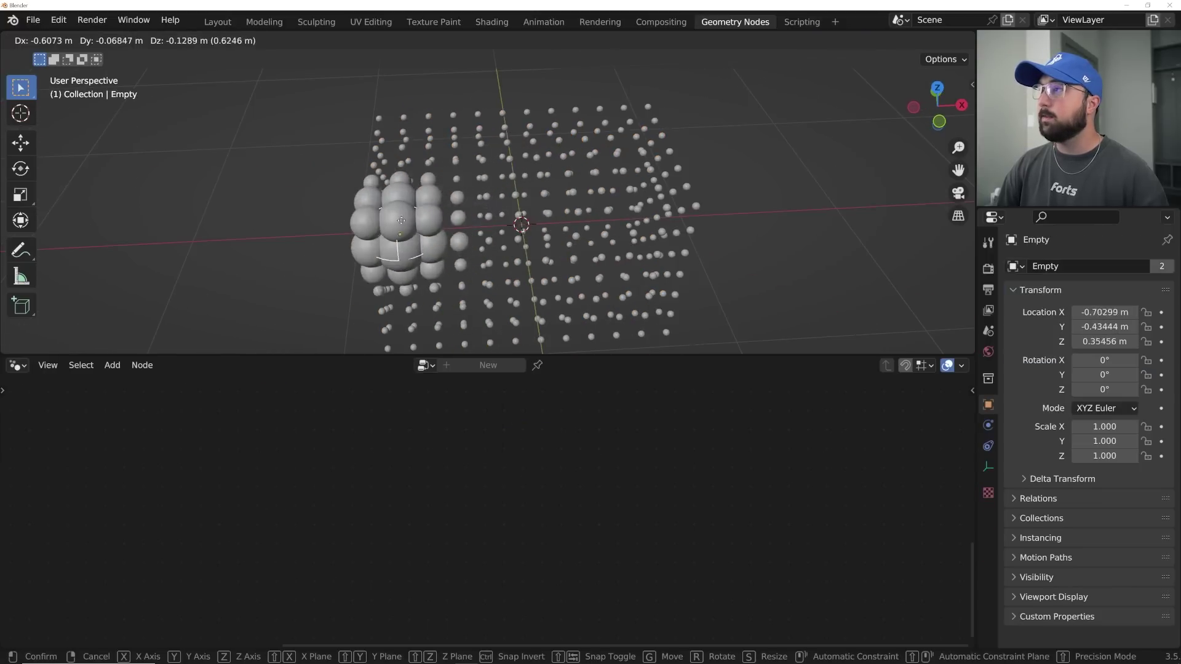
{"action": "left_click", "coordinate": [372, 181]}
{"action": "middle_click_drag", "start_coordinate": [373, 182], "coordinate": [456, 195]}
- Select the box and raise the Value of the ColorRamp's light stop to 0.741
{"action": "left_click", "coordinate": [435, 234]}
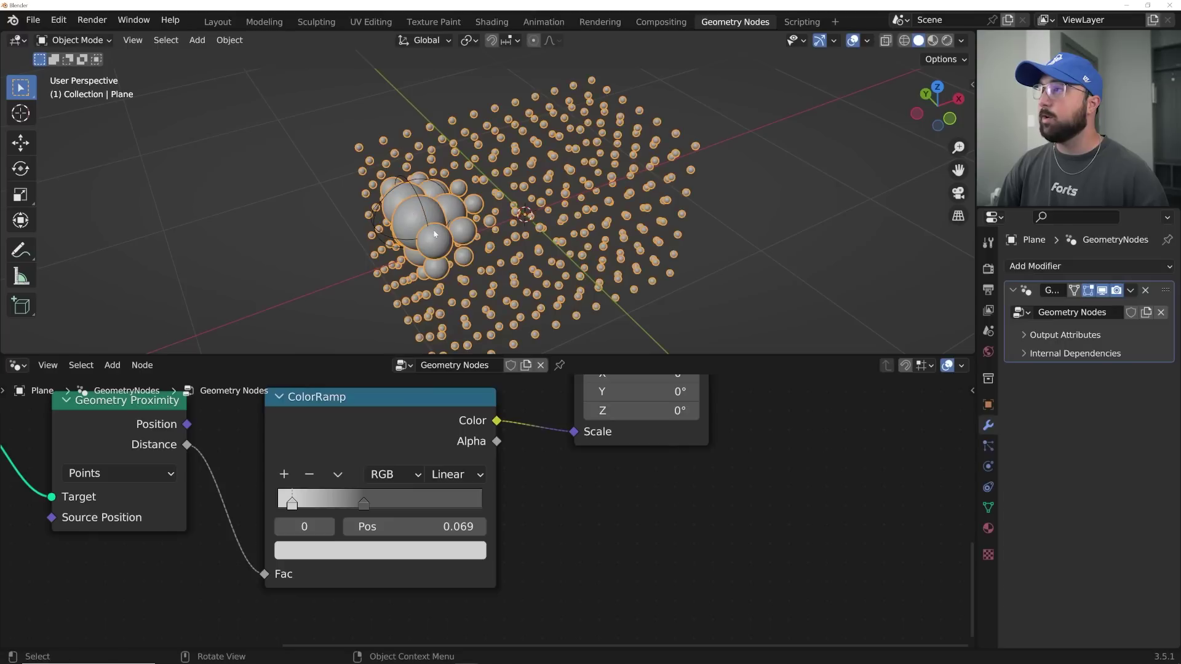
{"action": "left_click", "coordinate": [315, 552]}
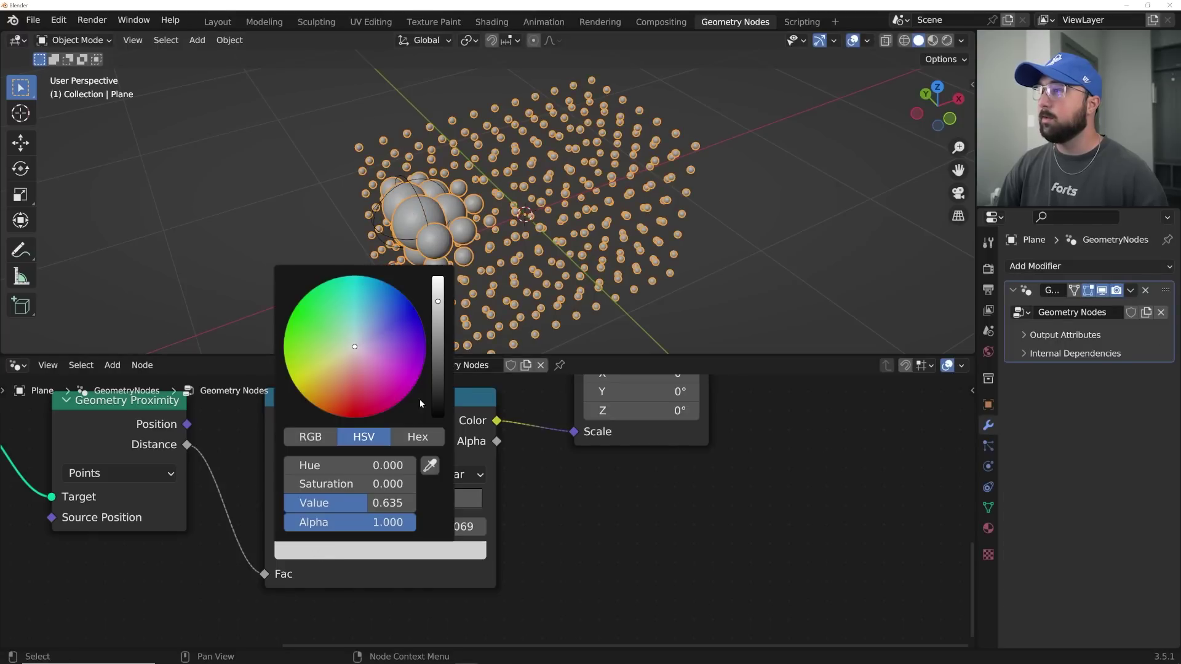
{"action": "mouse_move", "coordinate": [351, 503]}
{"action": "left_mouse_down"}
{"action": "mouse_move", "coordinate": [379, 504]}
{"action": "mouse_move", "coordinate": [363, 503]}
{"action": "left_mouse_up"}
{"action": "middle_click_drag", "start_coordinate": [577, 227], "coordinate": [514, 220]}
{"action": "scroll", "coordinate": [512, 220], "scroll_direction": "up", "scroll_amount": 5}
{"action": "middle_click_drag", "start_coordinate": [416, 229], "coordinate": [466, 227]}
- Move the Group Output node away from Instance on Points to make room between them
{"action": "middle_click_drag", "start_coordinate": [601, 454], "coordinate": [335, 557]}
{"action": "scroll", "coordinate": [509, 458], "scroll_direction": "down", "scroll_amount": 4}
{"action": "scroll", "coordinate": [510, 458], "scroll_direction": "down", "scroll_amount": 4}
{"action": "middle_click_drag", "start_coordinate": [510, 458], "coordinate": [356, 564]}
{"action": "middle_click_drag", "start_coordinate": [404, 478], "coordinate": [412, 542]}
{"action": "left_click_drag", "start_coordinate": [413, 477], "coordinate": [504, 495]}
- Insert a Set Shade Smooth node between Instance on Points and Group Output
{"action": "key", "text": "shift+a"}
{"action": "left_click", "coordinate": [330, 390]}
{"action": "type", "text": "set s"}
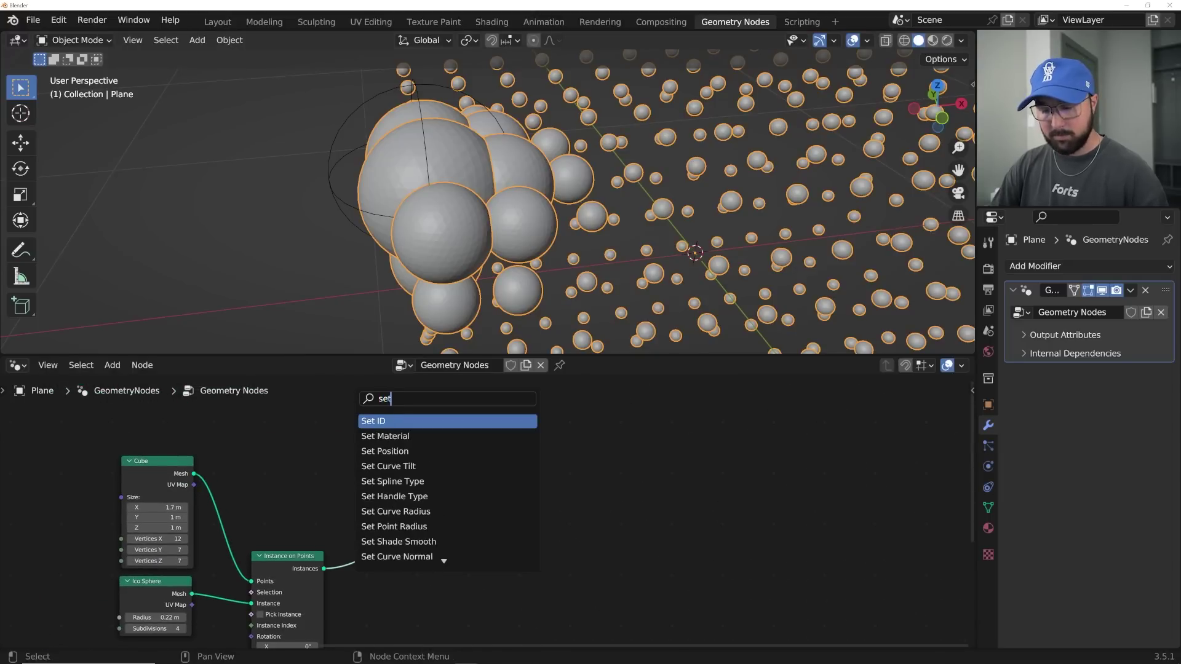
{"action": "key", "text": "Down"}
{"action": "key", "text": "Down"}
{"action": "key", "text": "Down"}
{"action": "key", "text": "Down"}
{"action": "key", "text": "Down"}
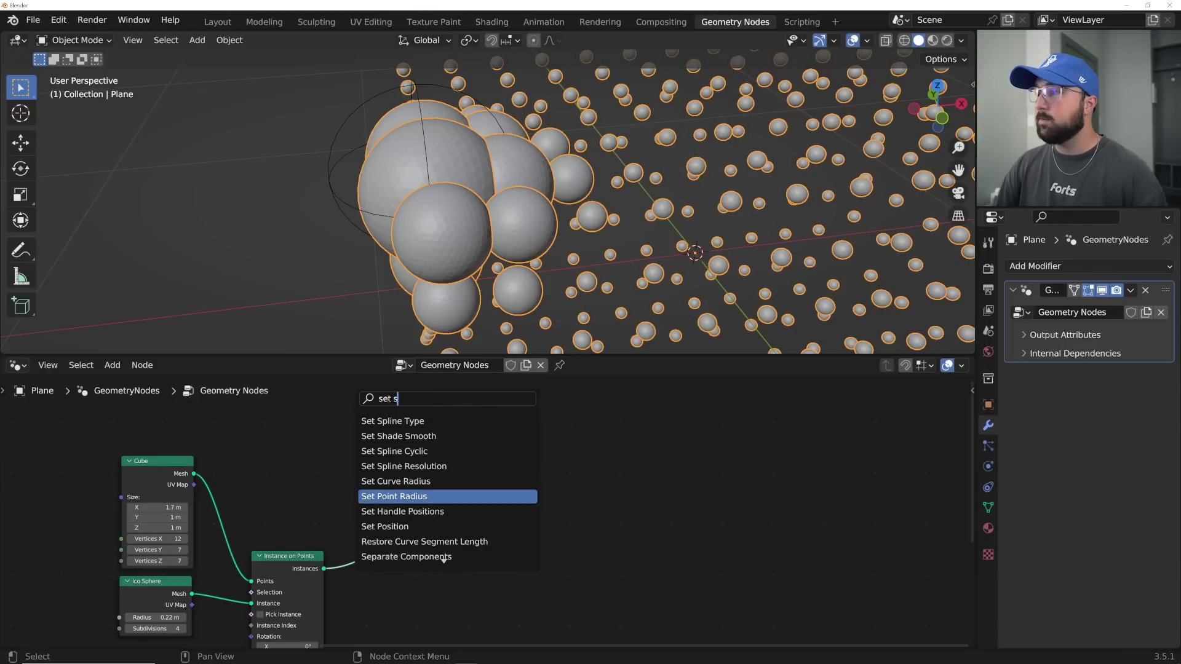
{"action": "type", "text": "h"}
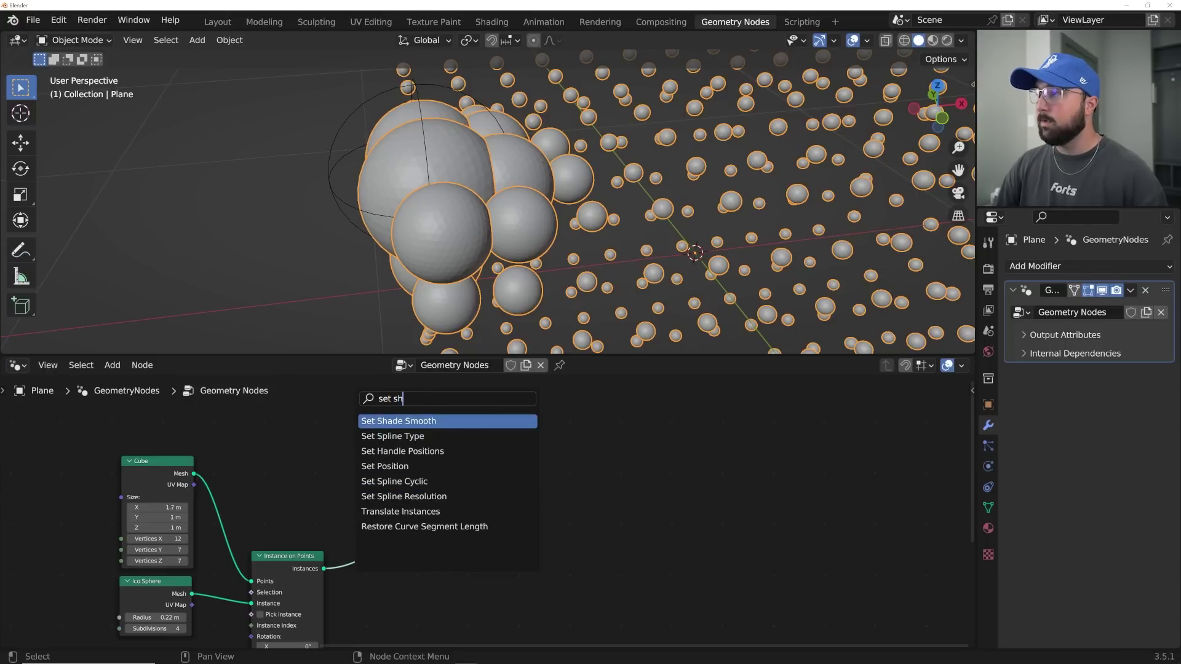
{"action": "key", "text": "Return"}
{"action": "left_click", "coordinate": [435, 565]}
{"action": "middle_click_drag", "start_coordinate": [536, 223], "coordinate": [587, 216]}
{"action": "scroll", "coordinate": [641, 231], "scroll_direction": "down", "scroll_amount": 5}
{"action": "scroll", "coordinate": [560, 247], "scroll_direction": "up", "scroll_amount": 1}
{"action": "scroll", "coordinate": [588, 215], "scroll_direction": "up", "scroll_amount": 2}
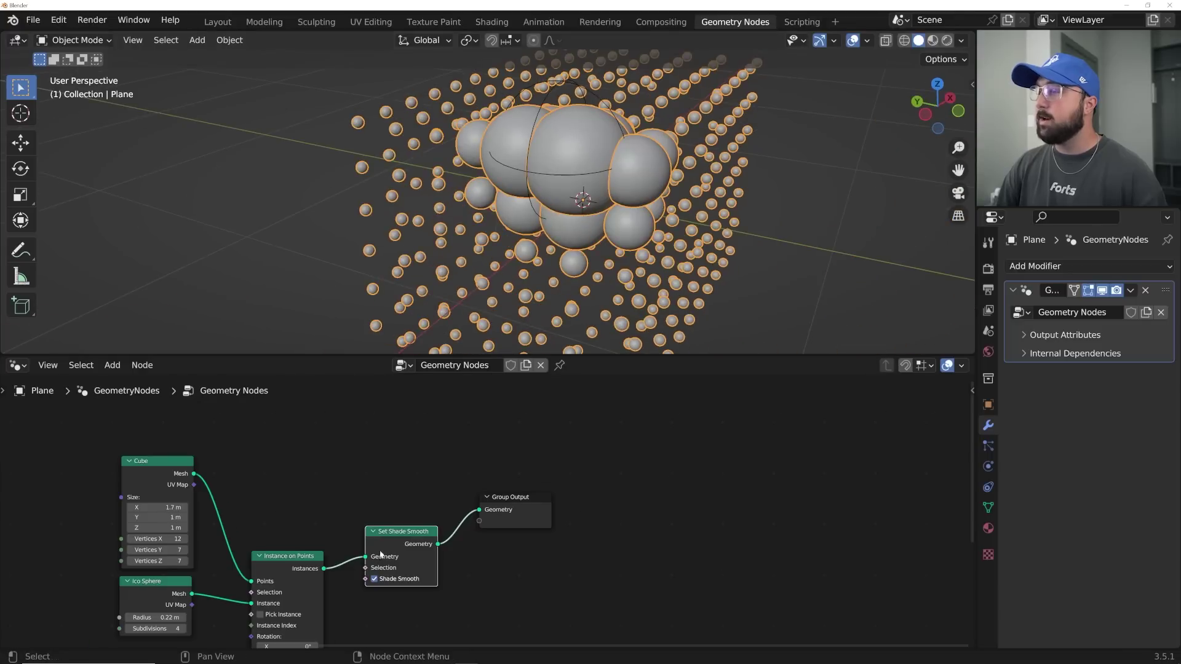
- Darken the ColorRamp's light stop slightly and fine-tune the position of its dark stop
{"action": "scroll", "coordinate": [406, 438], "scroll_direction": "up", "scroll_amount": 1}
{"action": "middle_click_drag", "start_coordinate": [252, 637], "coordinate": [428, 426]}
{"action": "left_click", "coordinate": [283, 538]}
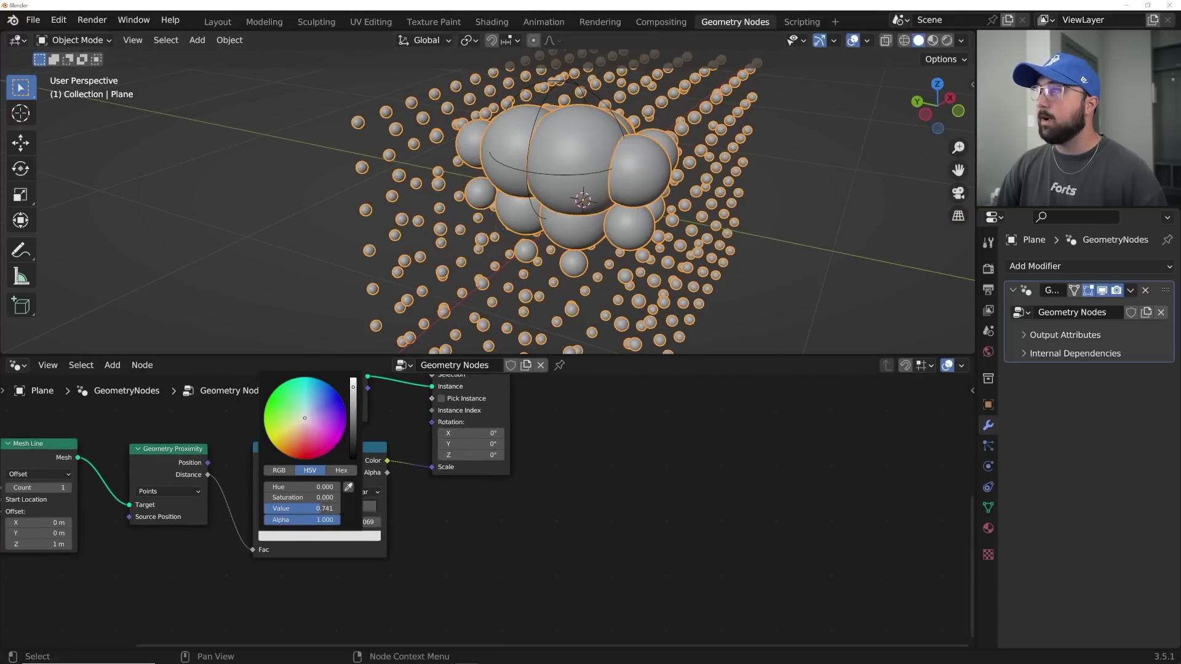
{"action": "left_click_drag", "start_coordinate": [353, 388], "coordinate": [353, 392]}
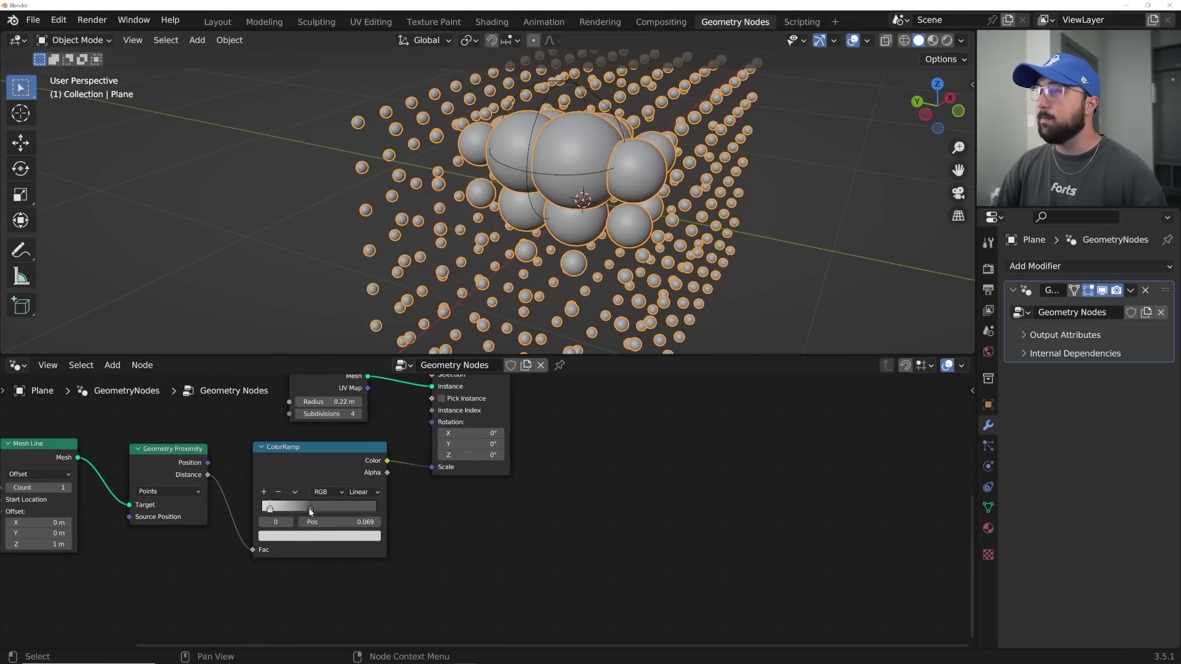
{"action": "left_click_drag", "start_coordinate": [310, 508], "coordinate": [315, 508]}
{"action": "middle_click_drag", "start_coordinate": [644, 236], "coordinate": [607, 273]}
- Move the Group Output node further from Set Shade Smooth to free space for another node
{"action": "middle_click_drag", "start_coordinate": [582, 456], "coordinate": [309, 584]}
{"action": "scroll", "coordinate": [314, 578], "scroll_direction": "down", "scroll_amount": 5}
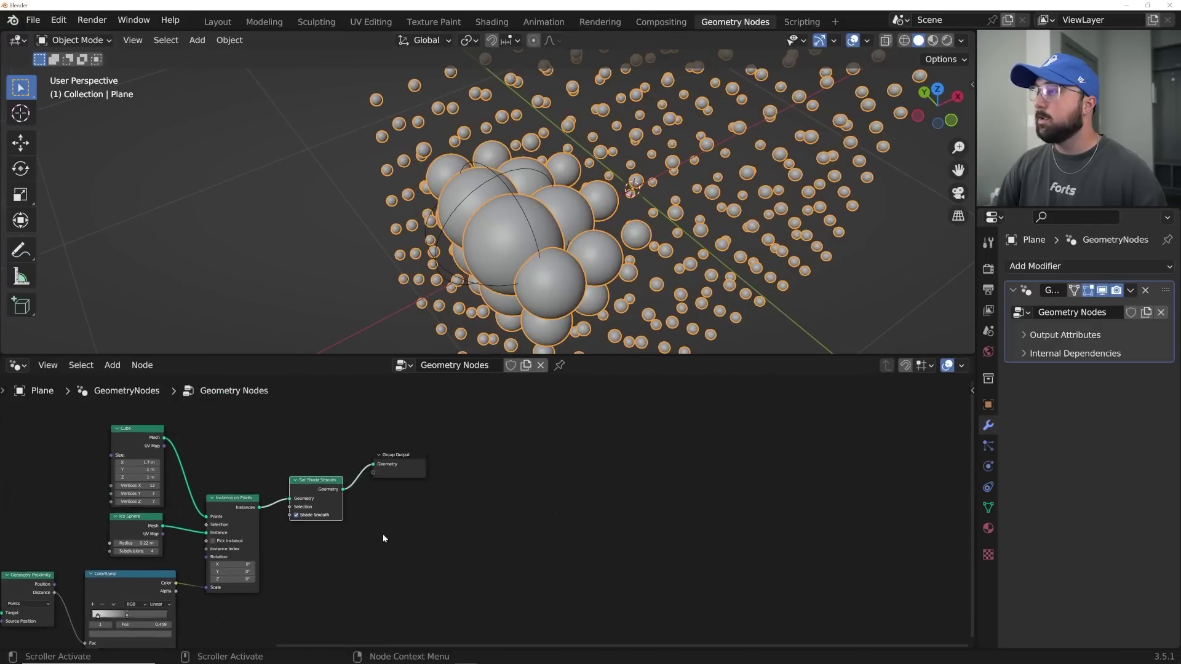
{"action": "middle_click_drag", "start_coordinate": [382, 537], "coordinate": [298, 548]}
{"action": "scroll", "coordinate": [246, 545], "scroll_direction": "up", "scroll_amount": 6}
{"action": "left_click_drag", "start_coordinate": [345, 426], "coordinate": [437, 464]}
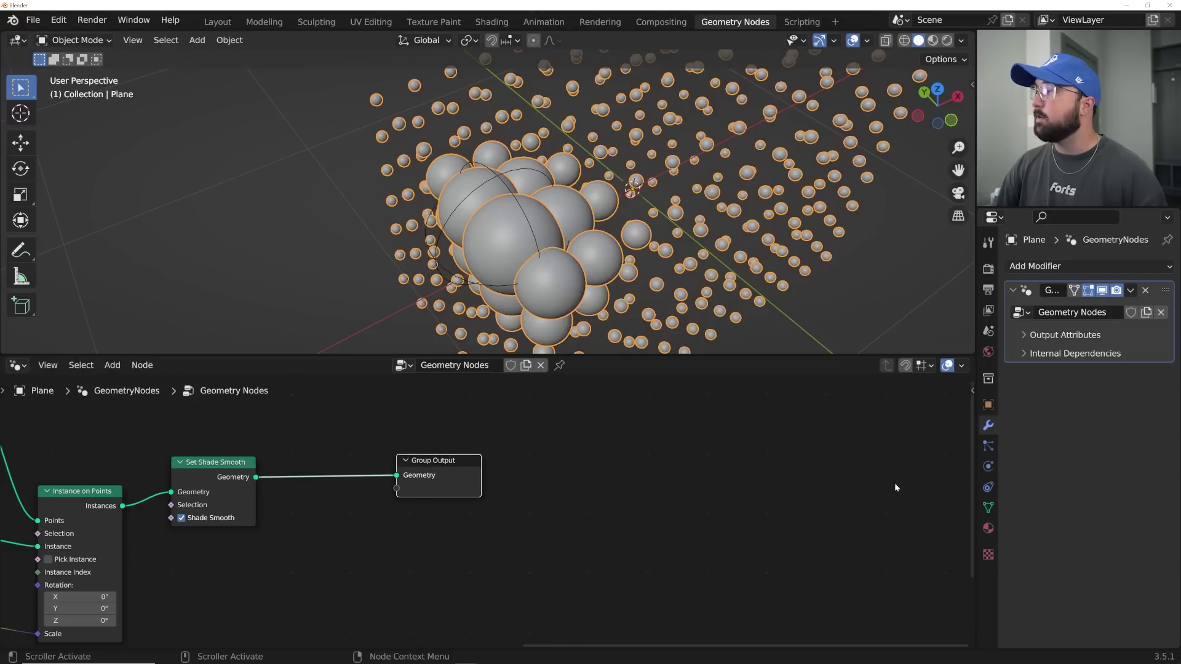
- Create a new material for the box in its material properties
{"action": "left_click", "coordinate": [988, 528]}
{"action": "left_click", "coordinate": [1079, 330]}
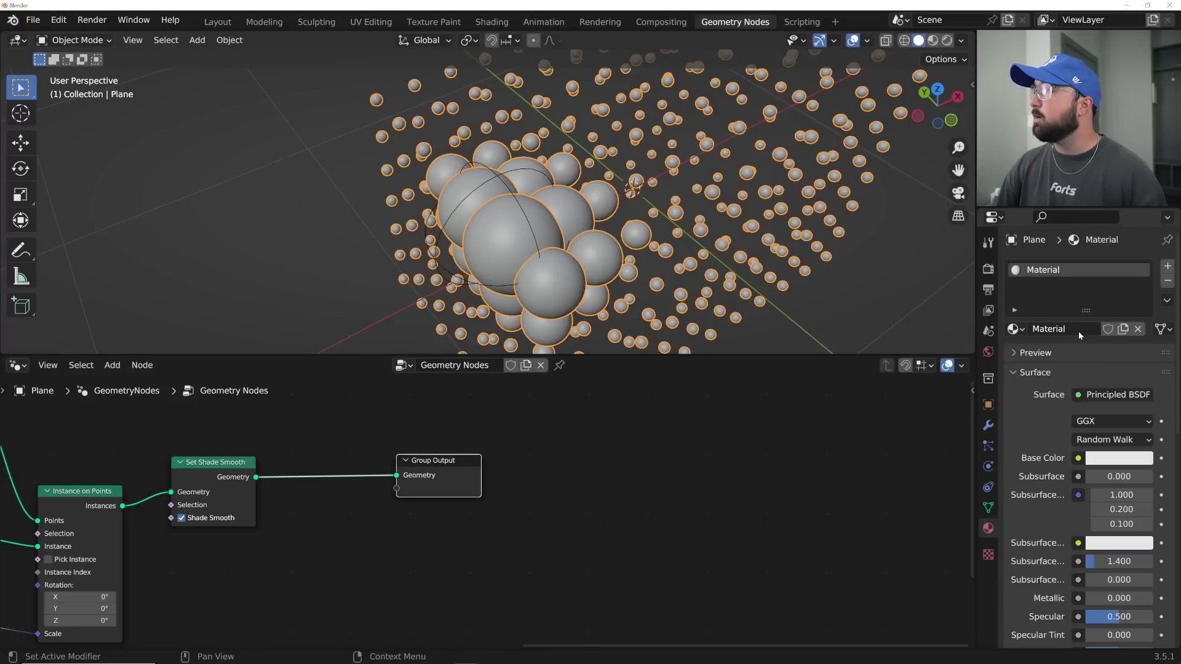
- Rename the new material as grad
{"action": "double_click", "coordinate": [1079, 331]}
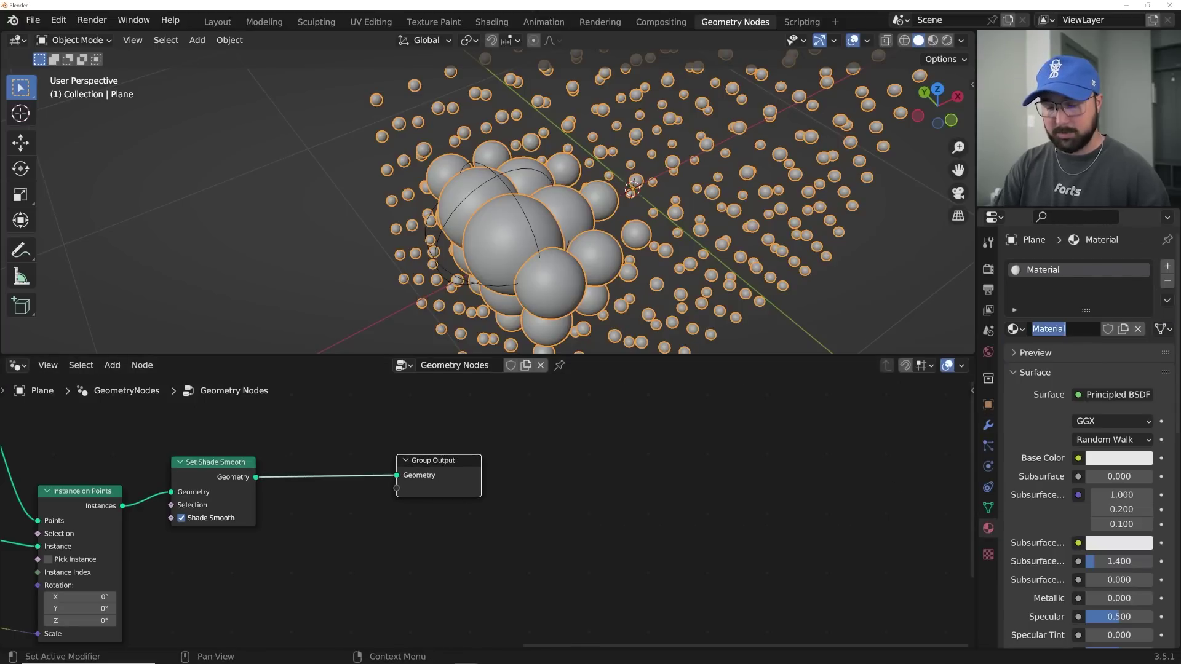
- Insert a Set Material node between Set Shade Smooth and Group Output and assign it the grad material
{"action": "scroll", "coordinate": [485, 512], "scroll_direction": "up", "scroll_amount": 5}
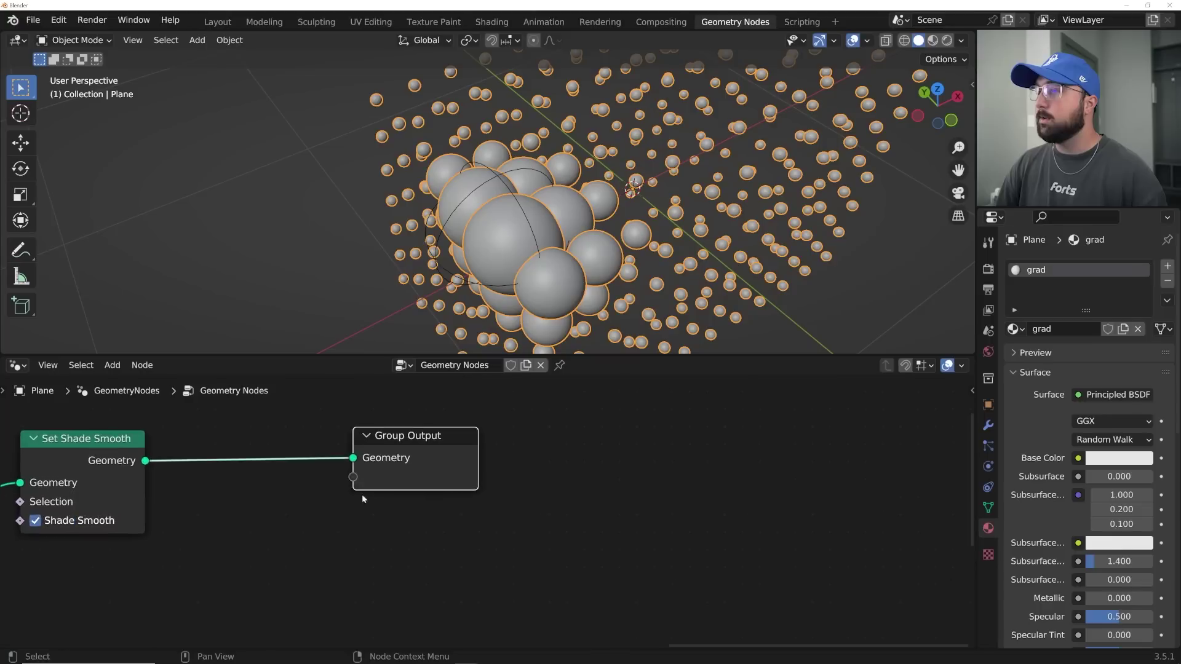
{"action": "middle_click_drag", "start_coordinate": [362, 493], "coordinate": [449, 497]}
{"action": "key", "text": "shift+a"}
{"action": "left_click", "coordinate": [342, 394]}
{"action": "type", "text": "set mat"}
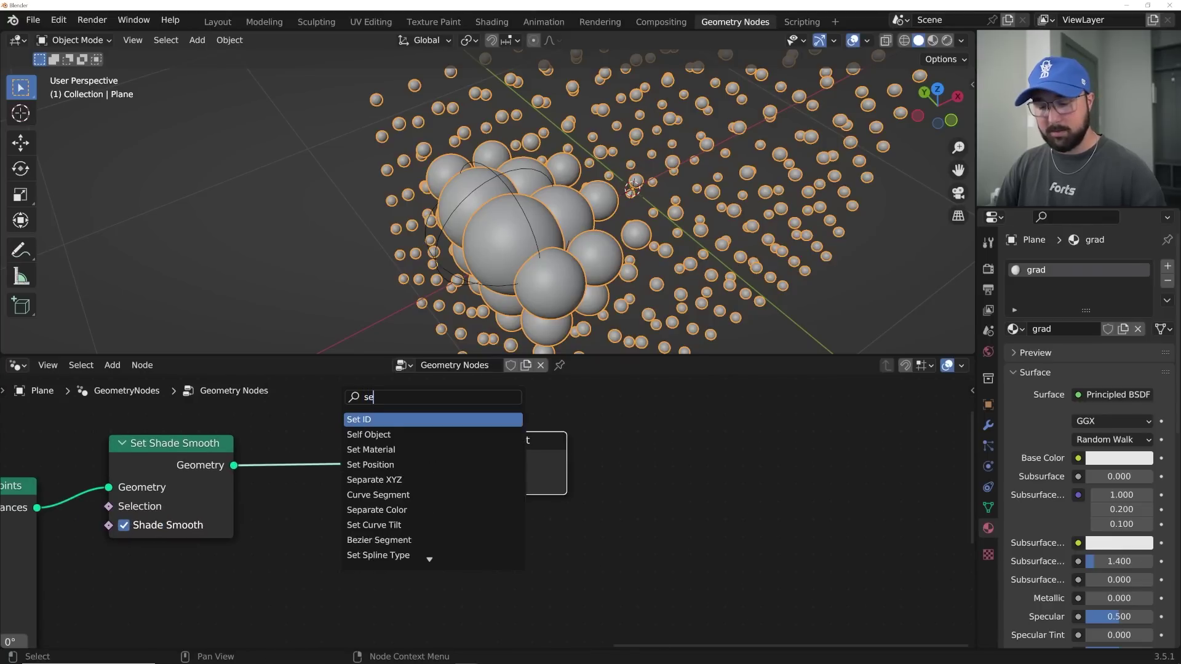
{"action": "key", "text": "Return"}
{"action": "left_click", "coordinate": [333, 460]}
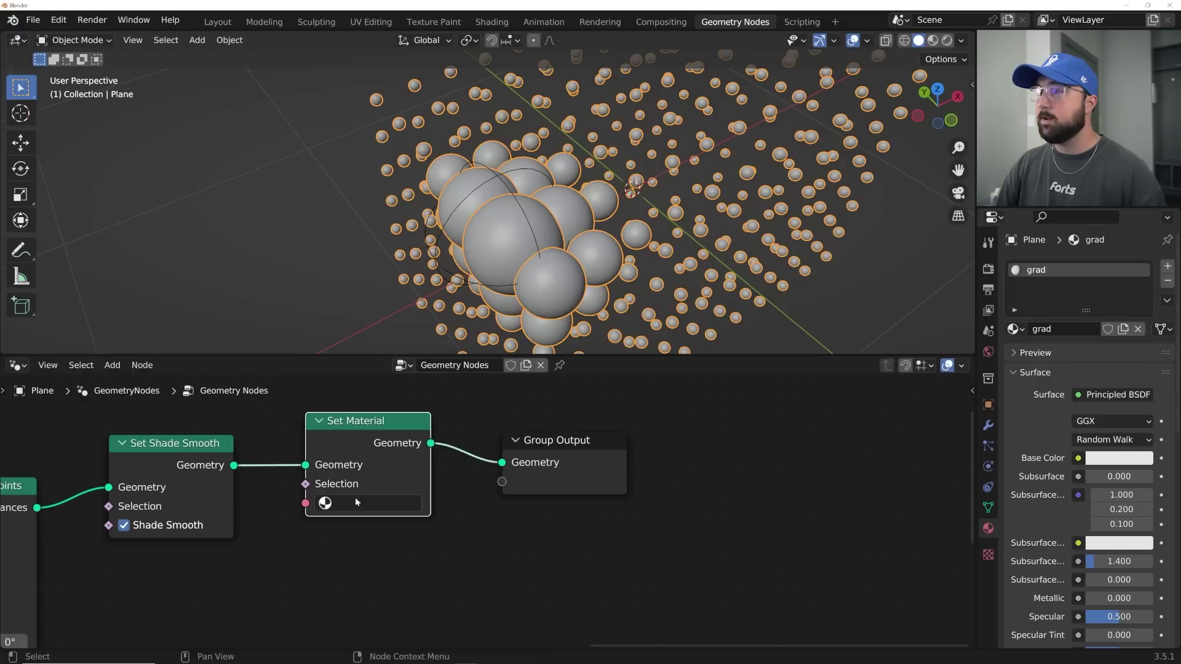
{"action": "left_click", "coordinate": [355, 503]}
{"action": "left_click", "coordinate": [357, 318]}
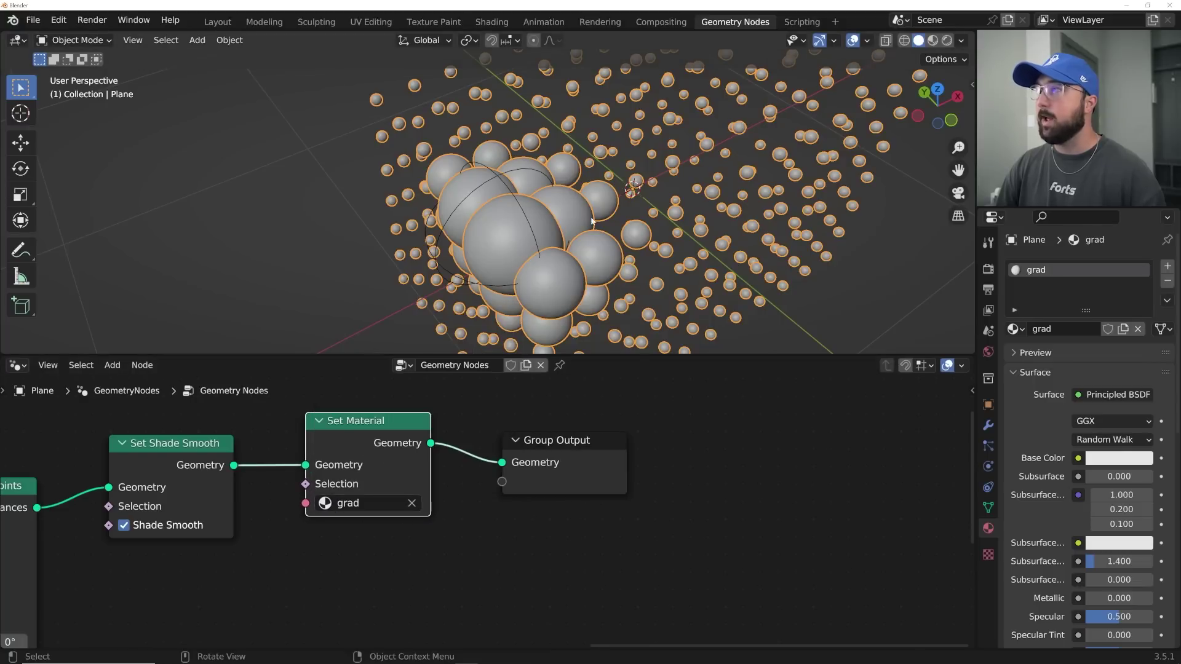
- Switch to the Shading workspace and close the file browser and image editor areas, leaving the viewport and shader editor at full width
{"action": "middle_click_drag", "start_coordinate": [592, 222], "coordinate": [576, 216]}
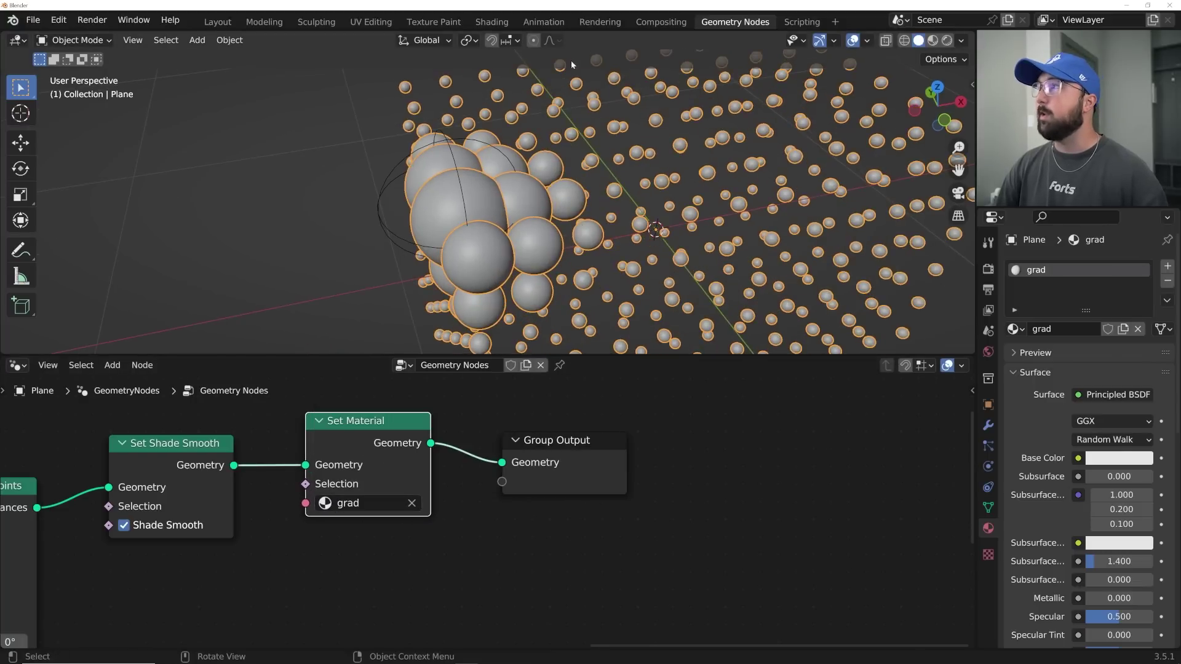
{"action": "left_click", "coordinate": [492, 22]}
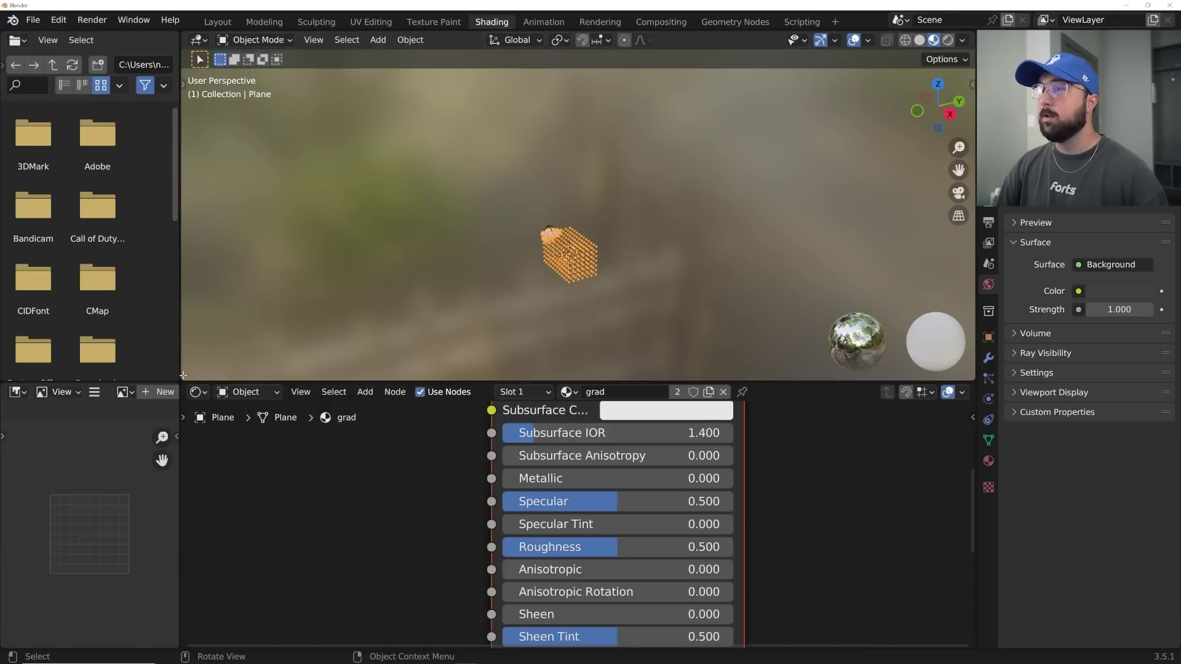
{"action": "left_click_drag", "start_coordinate": [183, 376], "coordinate": [120, 389]}
{"action": "scroll", "coordinate": [438, 251], "scroll_direction": "up", "scroll_amount": 7}
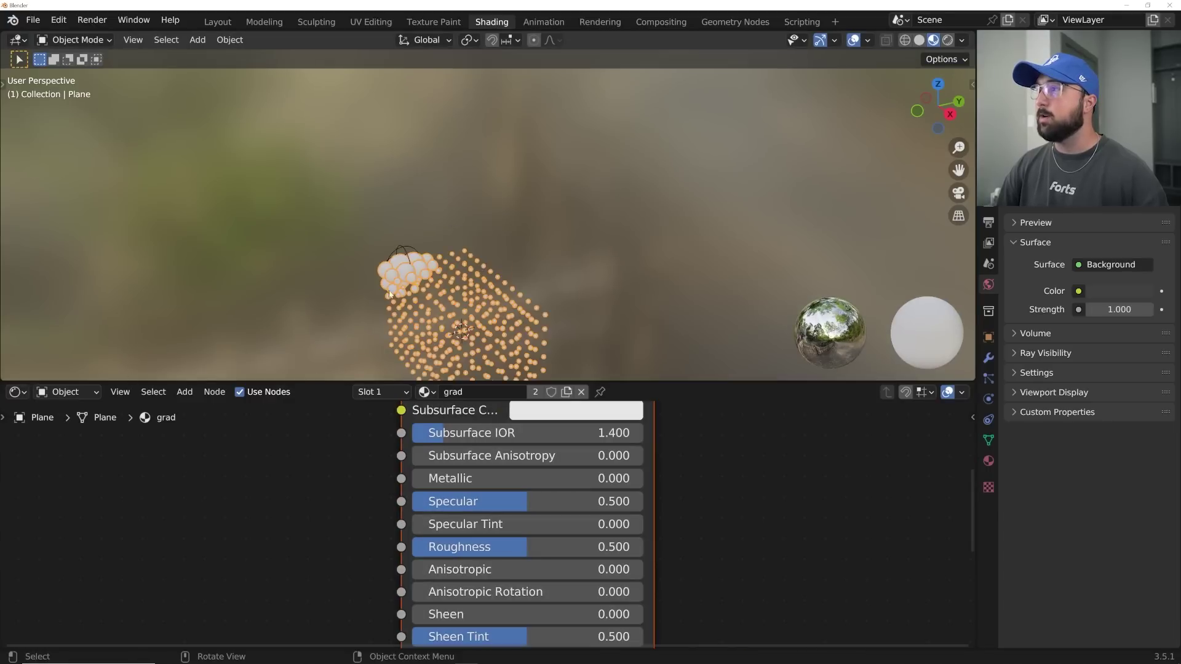
{"action": "middle_click_drag", "start_coordinate": [438, 251], "coordinate": [523, 250]}
{"action": "scroll", "coordinate": [521, 452], "scroll_direction": "down", "scroll_amount": 3}
{"action": "scroll", "coordinate": [554, 471], "scroll_direction": "down", "scroll_amount": 2}
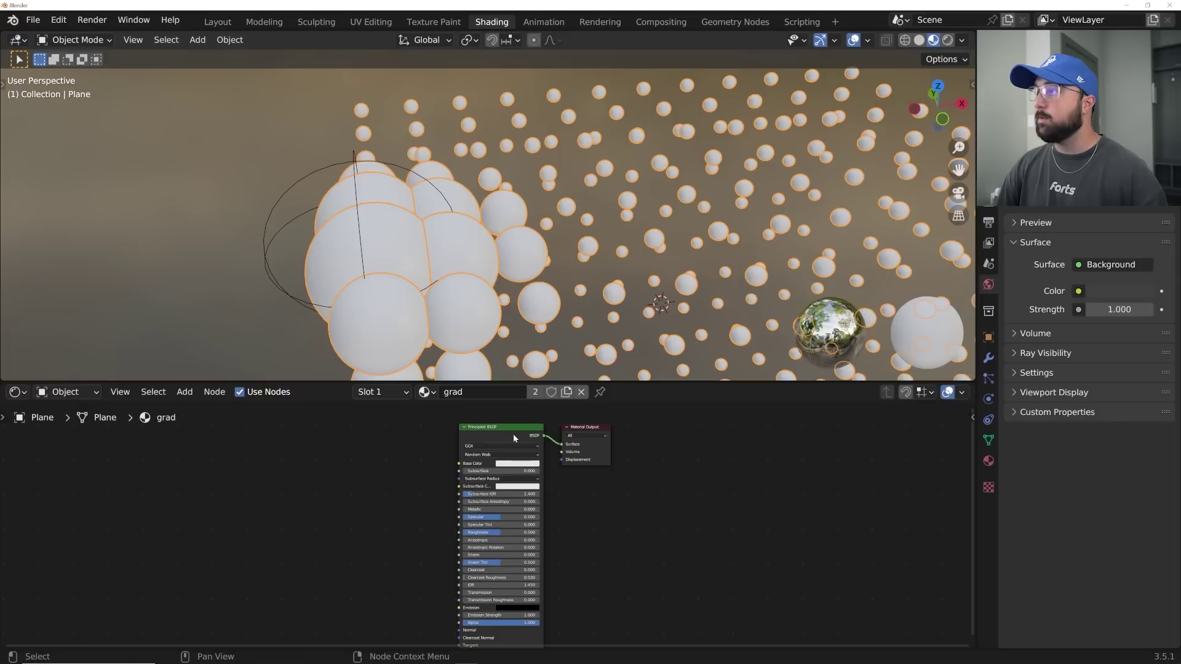
- Enlarge the shader editor and insert a Mix Shader node between Principled BSDF and Material Output
{"action": "left_click_drag", "start_coordinate": [515, 438], "coordinate": [364, 444]}
{"action": "left_click_drag", "start_coordinate": [490, 384], "coordinate": [483, 315]}
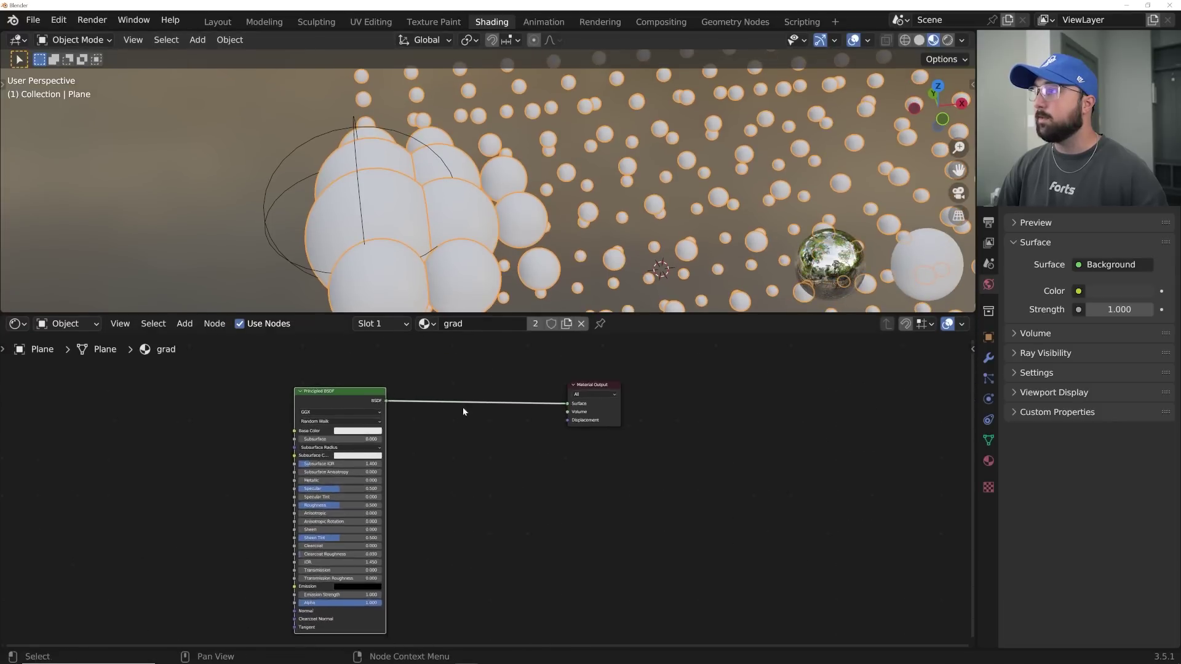
{"action": "scroll", "coordinate": [463, 408], "scroll_direction": "up", "scroll_amount": 2}
{"action": "key", "text": "shift+a"}
{"action": "left_click", "coordinate": [409, 383]}
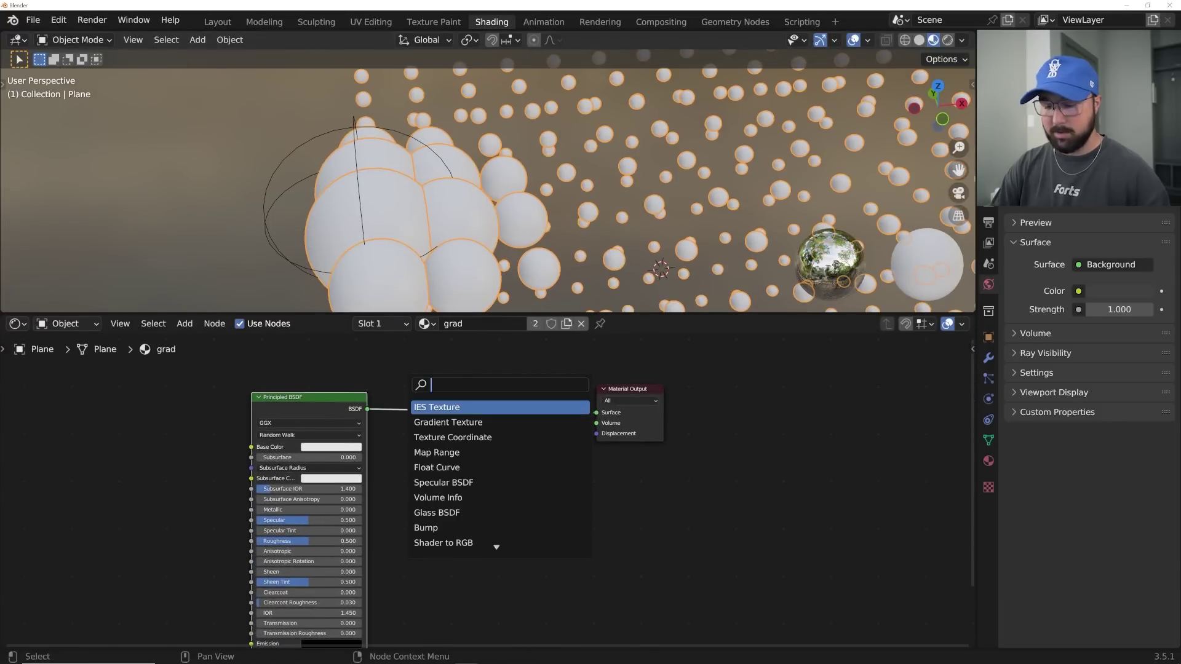
{"action": "type", "text": "mix"}
{"action": "left_click", "coordinate": [495, 423]}
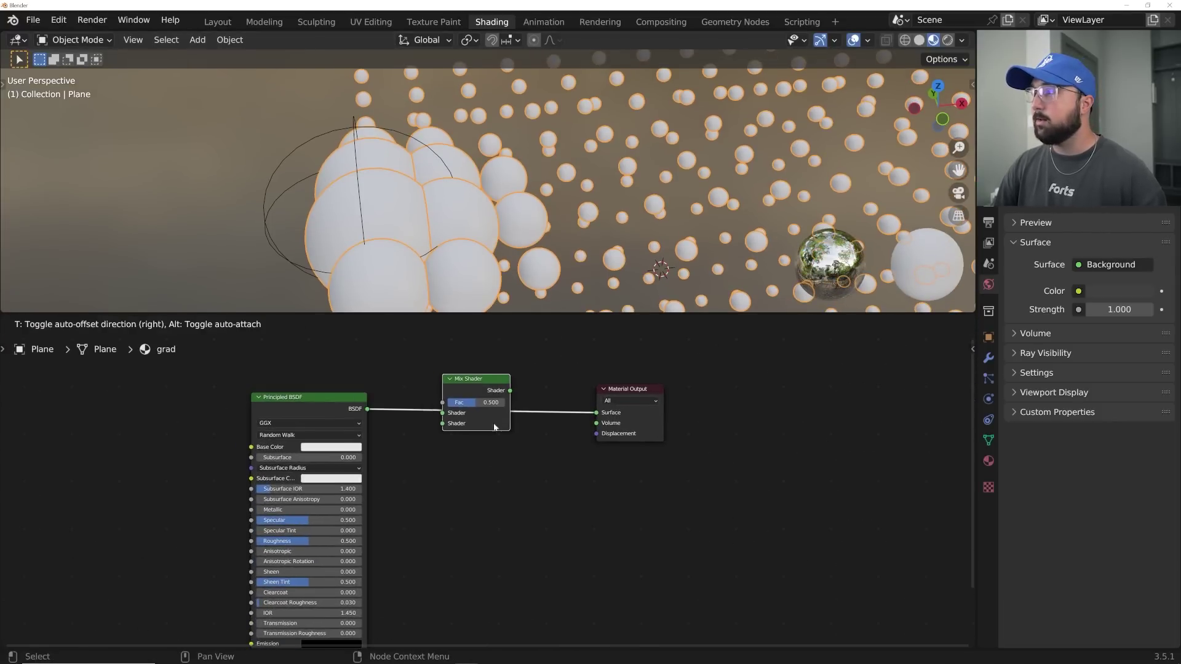
{"action": "left_click", "coordinate": [495, 426]}
- Duplicate the Principled BSDF node and connect the copy to the Mix Shader's second Shader input
{"action": "left_click", "coordinate": [187, 400]}
{"action": "key", "text": "shift+d"}
{"action": "left_click", "coordinate": [387, 483]}
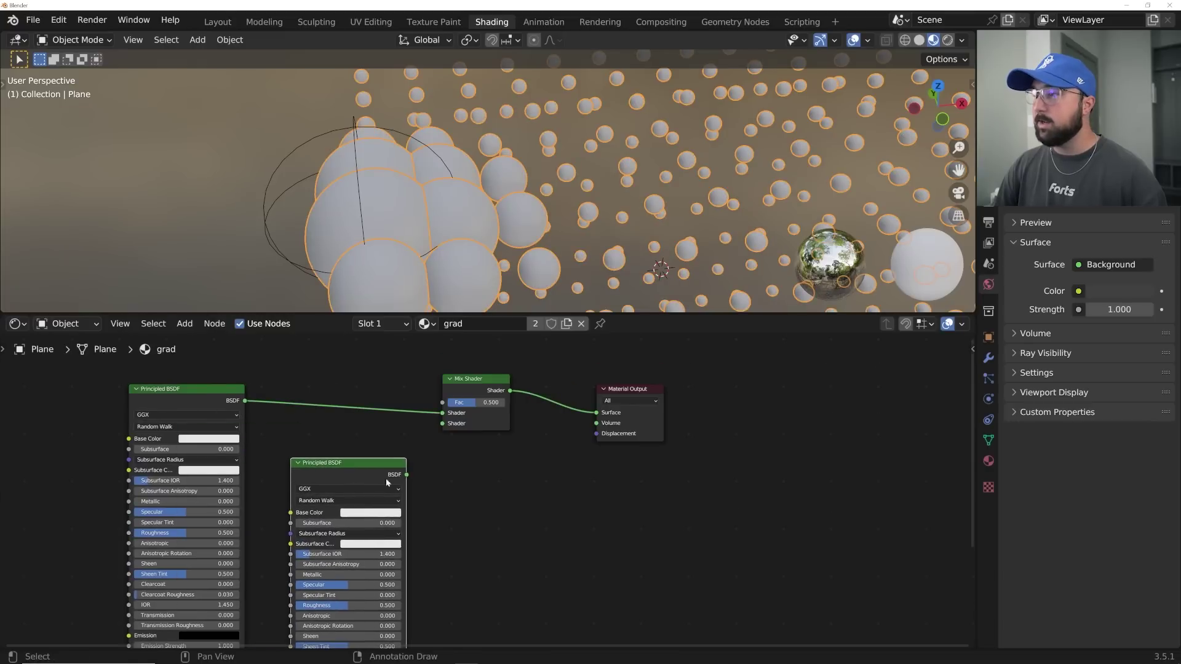
{"action": "left_click_drag", "start_coordinate": [406, 475], "coordinate": [442, 423]}
- Set the Base Color of the duplicated Principled BSDF to a saturated orange
{"action": "scroll", "coordinate": [318, 551], "scroll_direction": "up", "scroll_amount": 2}
{"action": "left_click", "coordinate": [370, 512]}
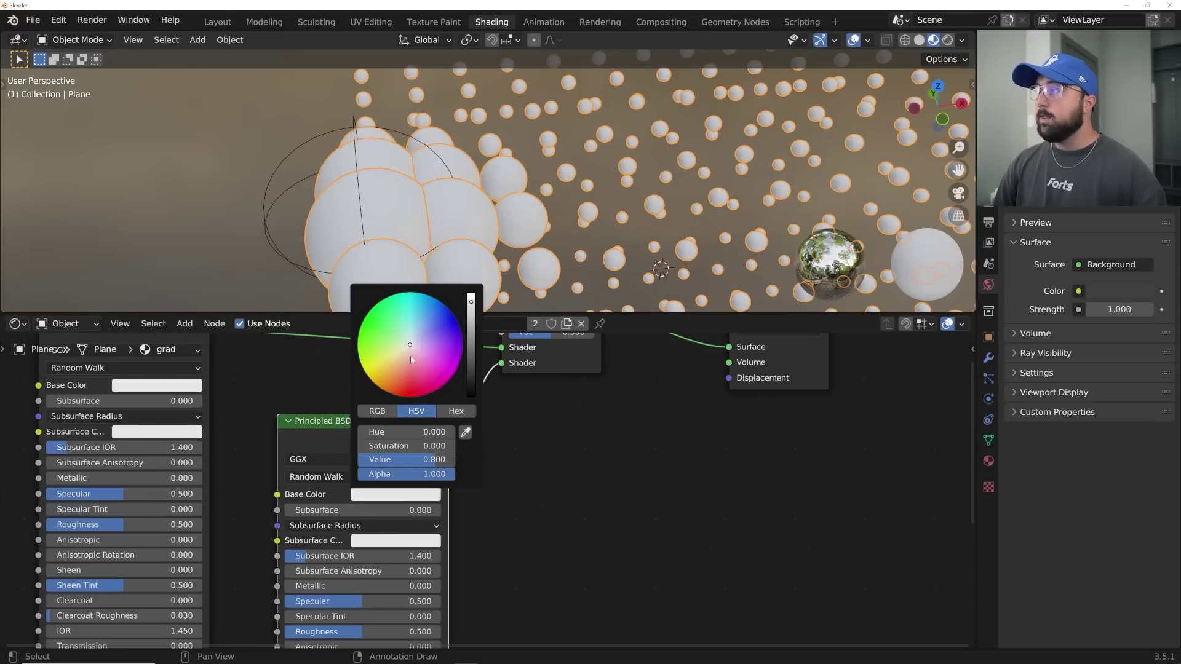
{"action": "left_click", "coordinate": [390, 393]}
- Move the Mix Shader above the shaders and add a ColorRamp whose Color output drives the Mix Shader's Fac
{"action": "scroll", "coordinate": [396, 463], "scroll_direction": "down", "scroll_amount": 3}
{"action": "middle_click_drag", "start_coordinate": [548, 335], "coordinate": [520, 489]}
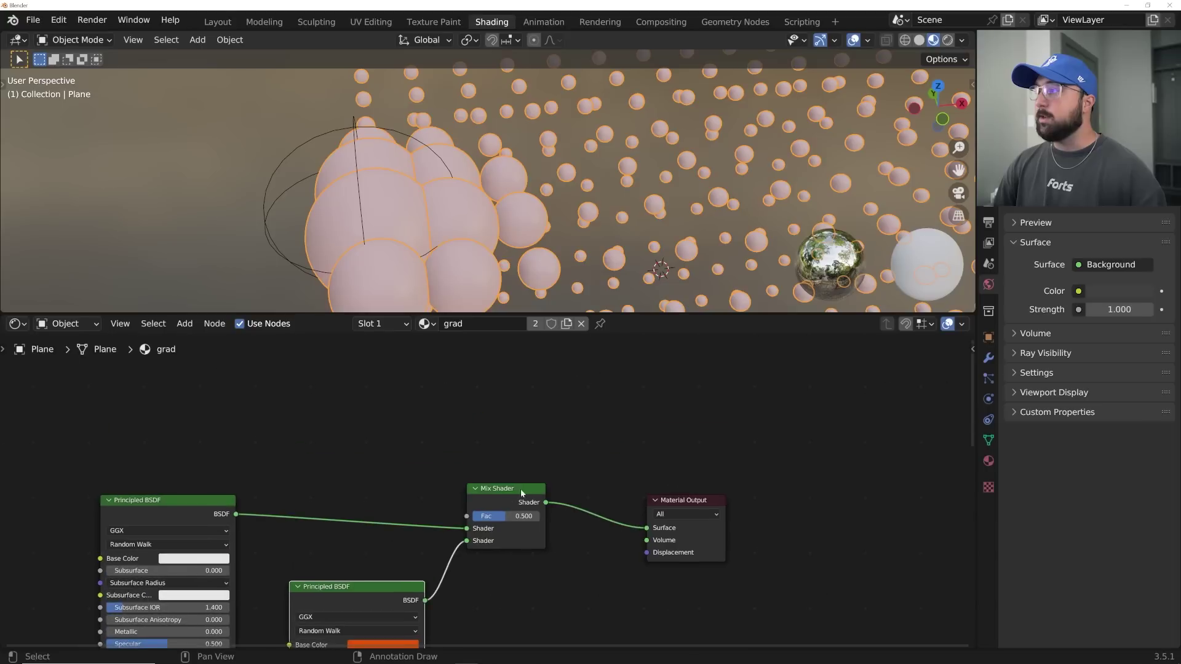
{"action": "left_click_drag", "start_coordinate": [521, 489], "coordinate": [514, 327]}
{"action": "middle_click_drag", "start_coordinate": [367, 388], "coordinate": [373, 447]}
{"action": "middle_click_drag", "start_coordinate": [467, 217], "coordinate": [487, 128]}
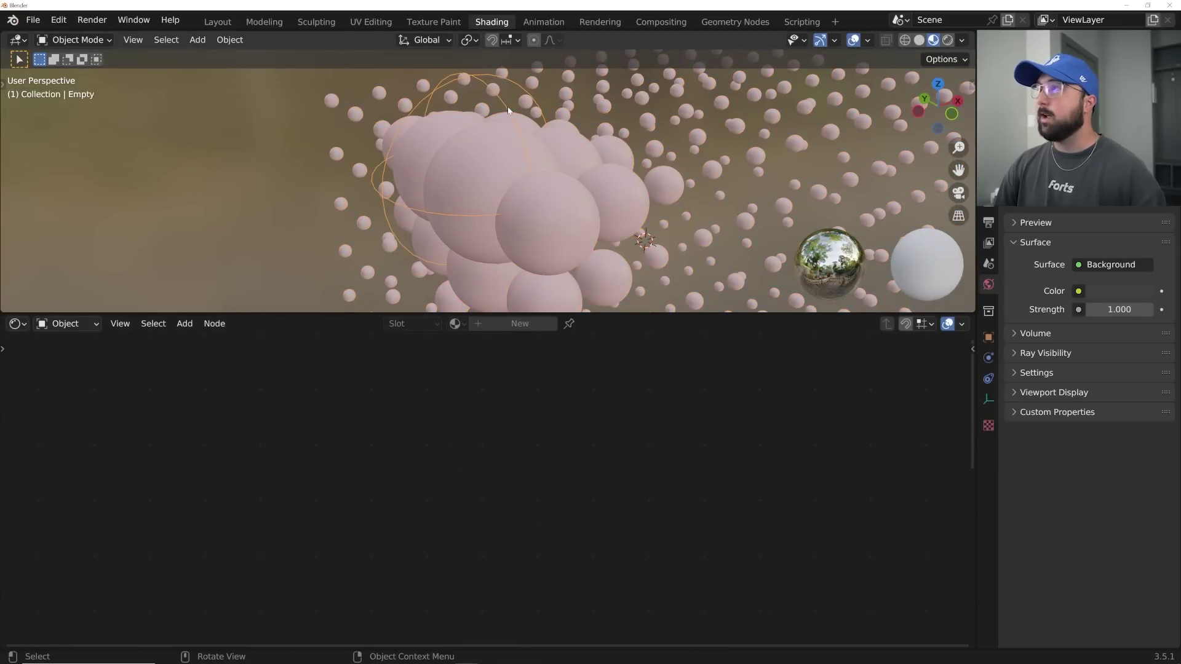
{"action": "key", "text": "shift+a"}
{"action": "type", "text": "col"}
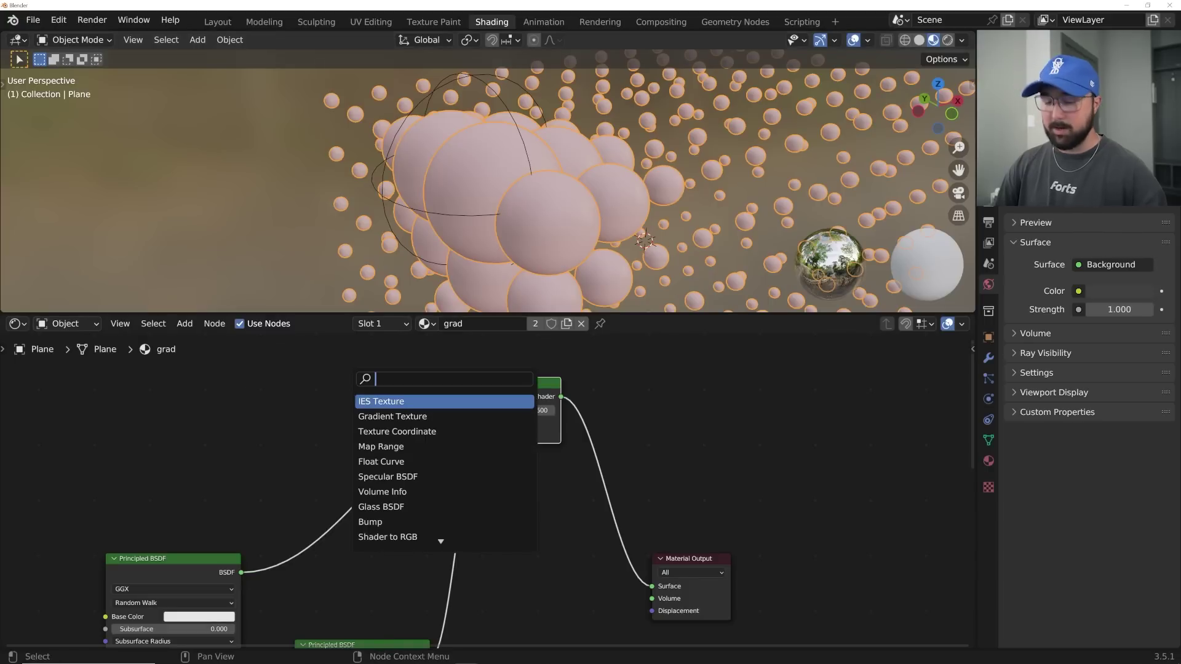
{"action": "key", "text": "Return"}
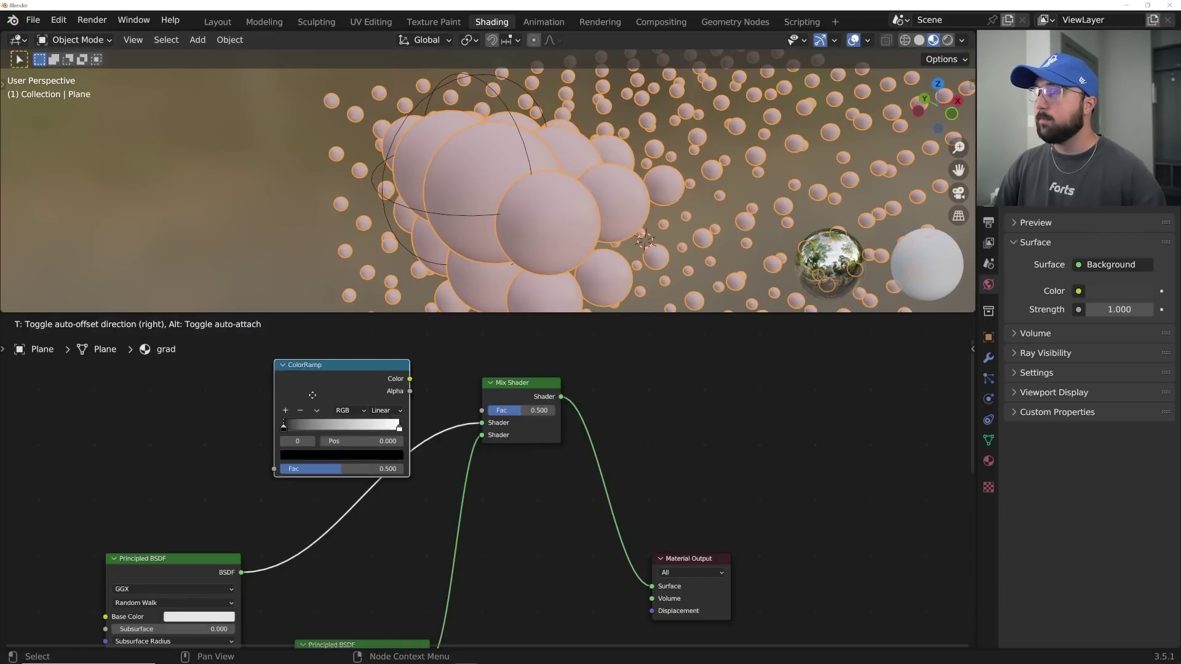
{"action": "left_click", "coordinate": [235, 388]}
{"action": "left_click_drag", "start_coordinate": [328, 373], "coordinate": [497, 415]}
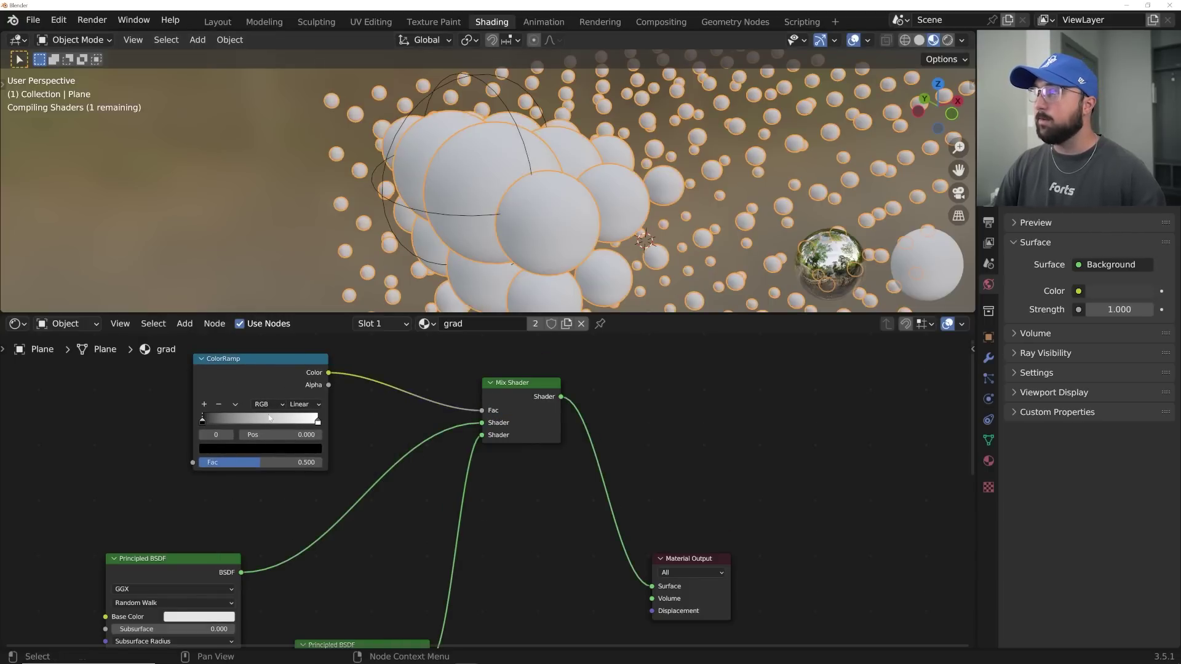
- Add a Gradient Texture node ahead of the ColorRamp
{"action": "middle_click_drag", "start_coordinate": [79, 361], "coordinate": [300, 389]}
{"action": "key", "text": "shift+a"}
{"action": "key", "text": "Escape"}
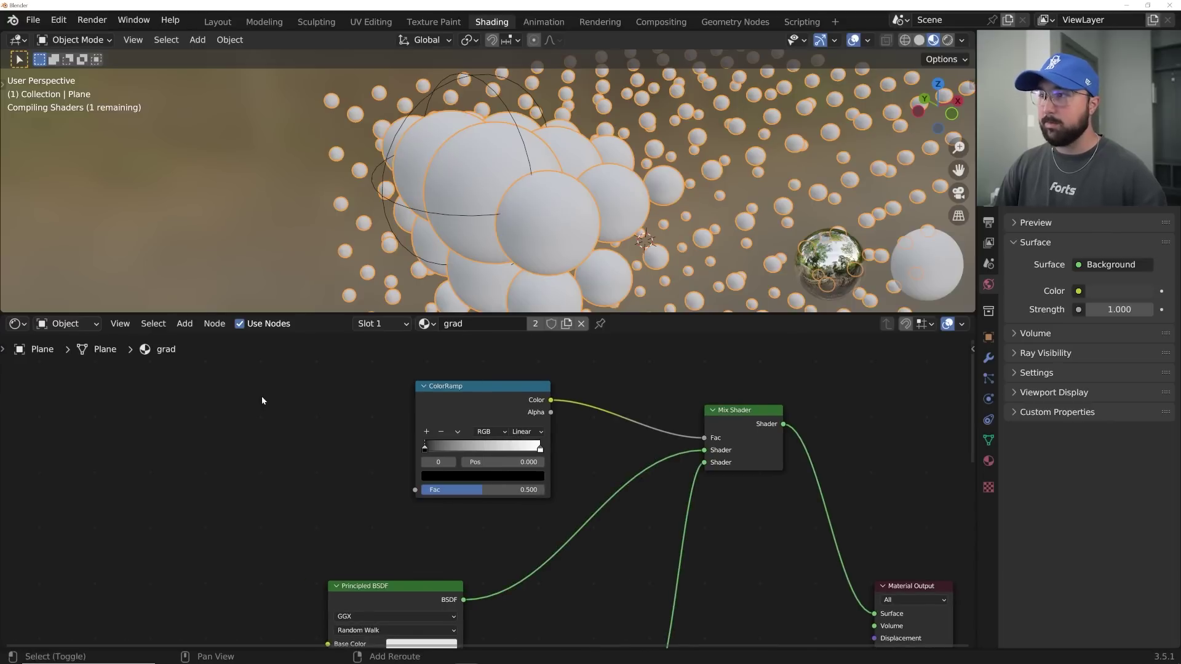
{"action": "key", "text": "shift+a"}
{"action": "left_click", "coordinate": [262, 398]}
{"action": "type", "text": "grad"}
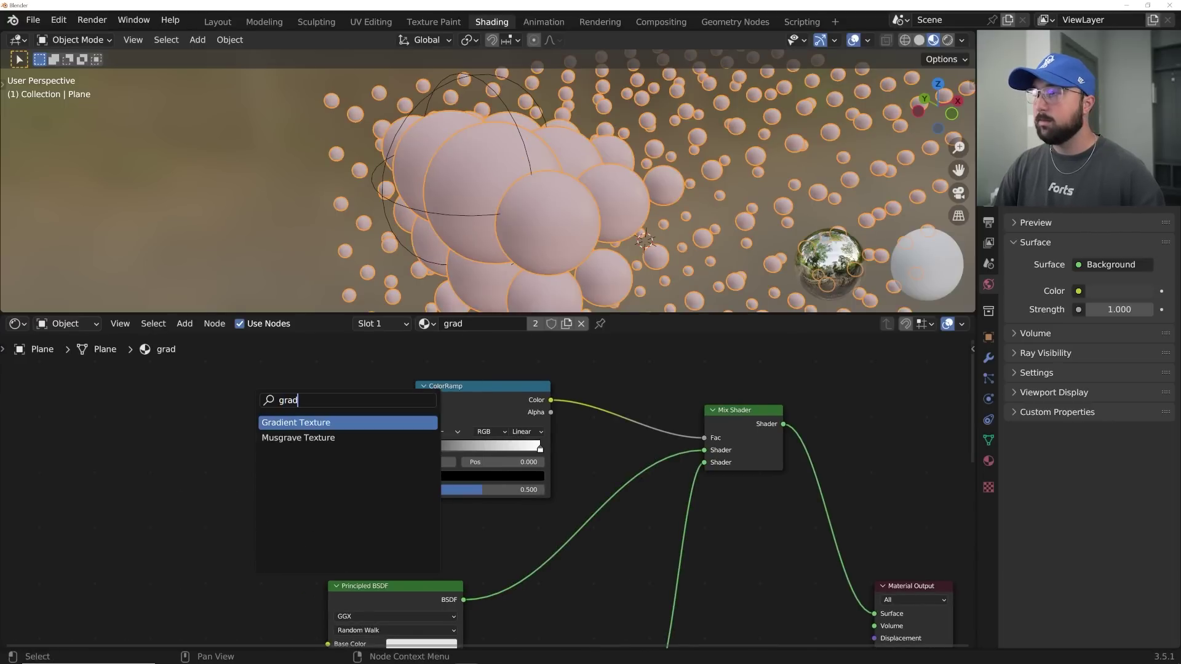
{"action": "key", "text": "Return"}
{"action": "left_click", "coordinate": [254, 422]}
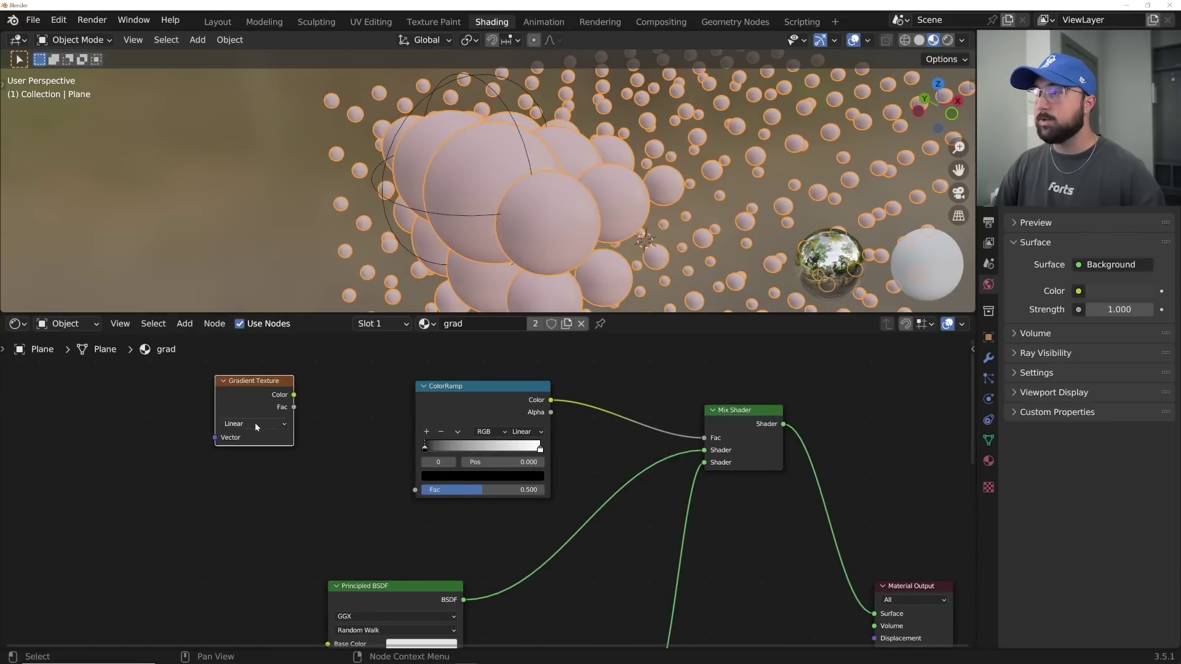
- Set the Gradient Texture to Spherical and connect its Color output to the ColorRamp's Fac input
{"action": "scroll", "coordinate": [324, 397], "scroll_direction": "up", "scroll_amount": 3}
{"action": "left_click", "coordinate": [219, 444]}
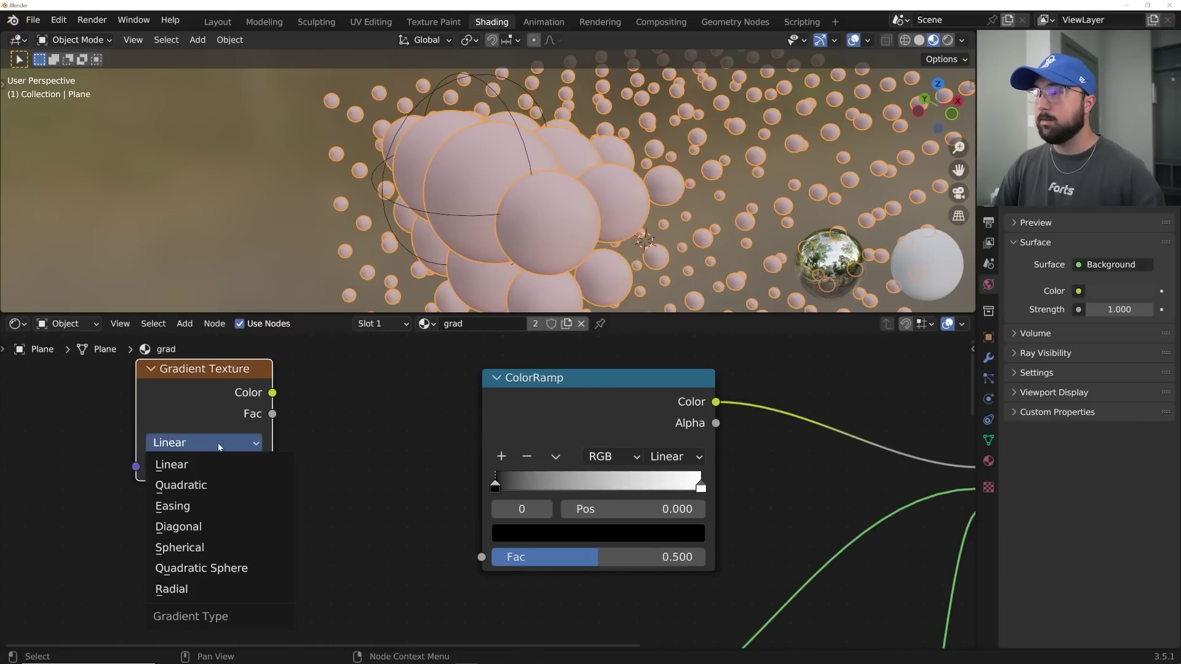
{"action": "left_click", "coordinate": [212, 546]}
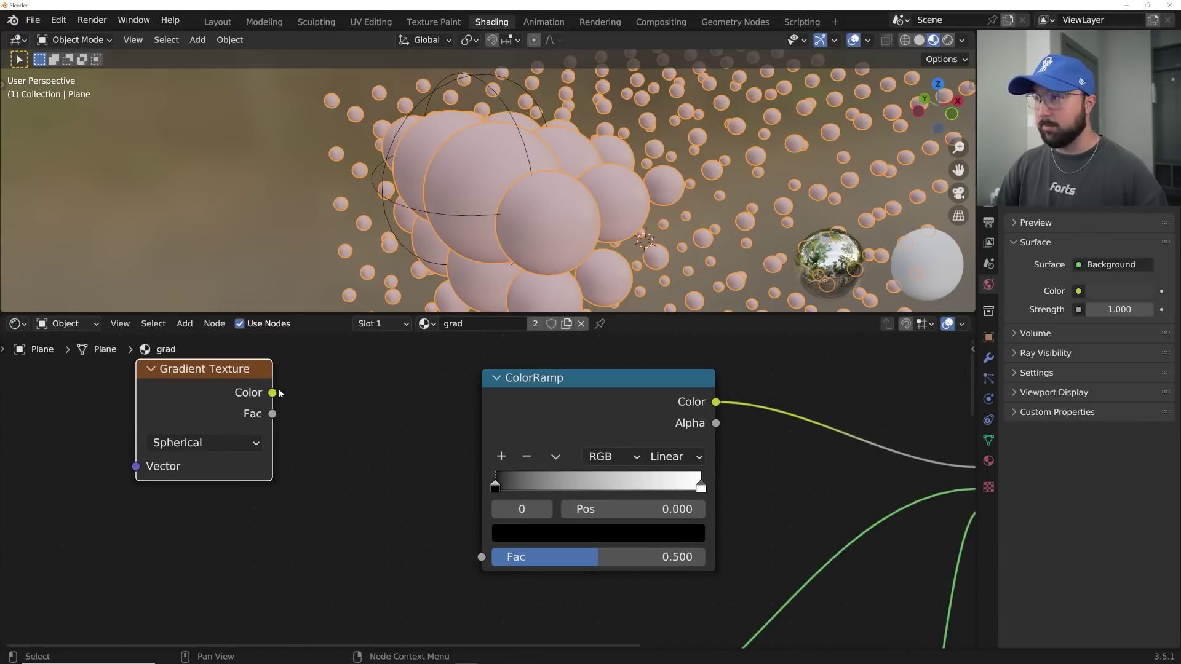
{"action": "left_click_drag", "start_coordinate": [276, 393], "coordinate": [482, 558]}
{"action": "middle_click_drag", "start_coordinate": [609, 190], "coordinate": [610, 231]}
- Add Texture Coordinate and Mapping nodes feeding the Gradient Texture's Vector input, and space the Texture Coordinate node away from Mapping
{"action": "left_click_drag", "start_coordinate": [214, 384], "coordinate": [249, 461]}
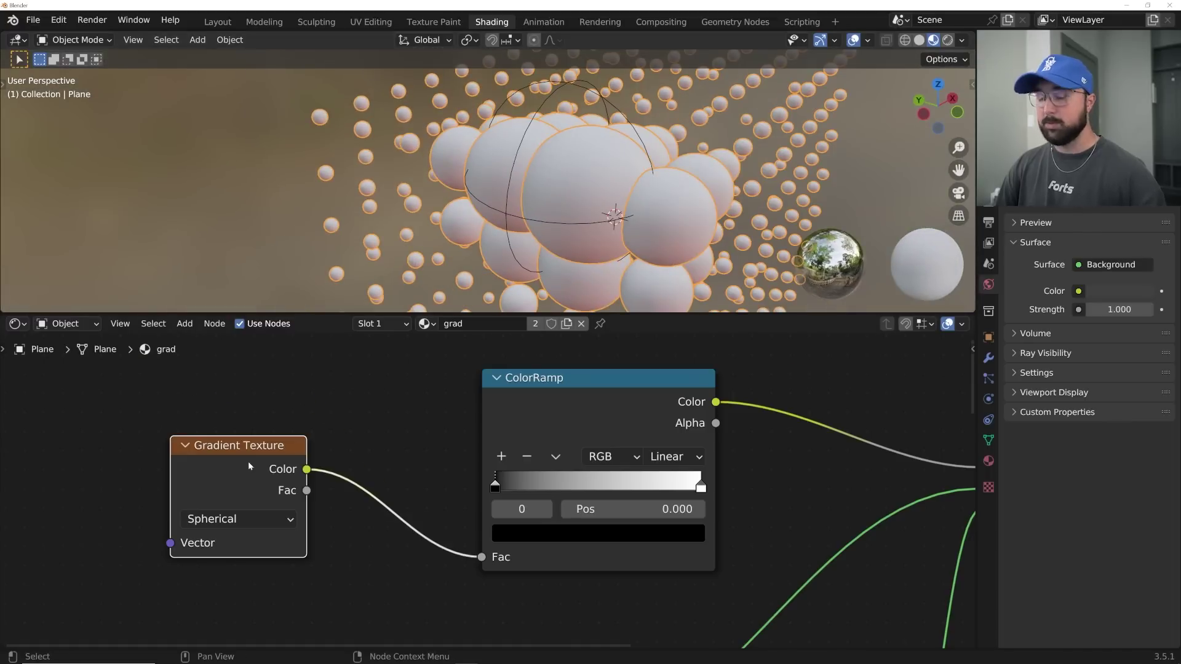
{"action": "middle_click_drag", "start_coordinate": [249, 467], "coordinate": [350, 463]}
{"action": "key", "text": "ctrl+t"}
{"action": "middle_click_drag", "start_coordinate": [237, 513], "coordinate": [401, 445]}
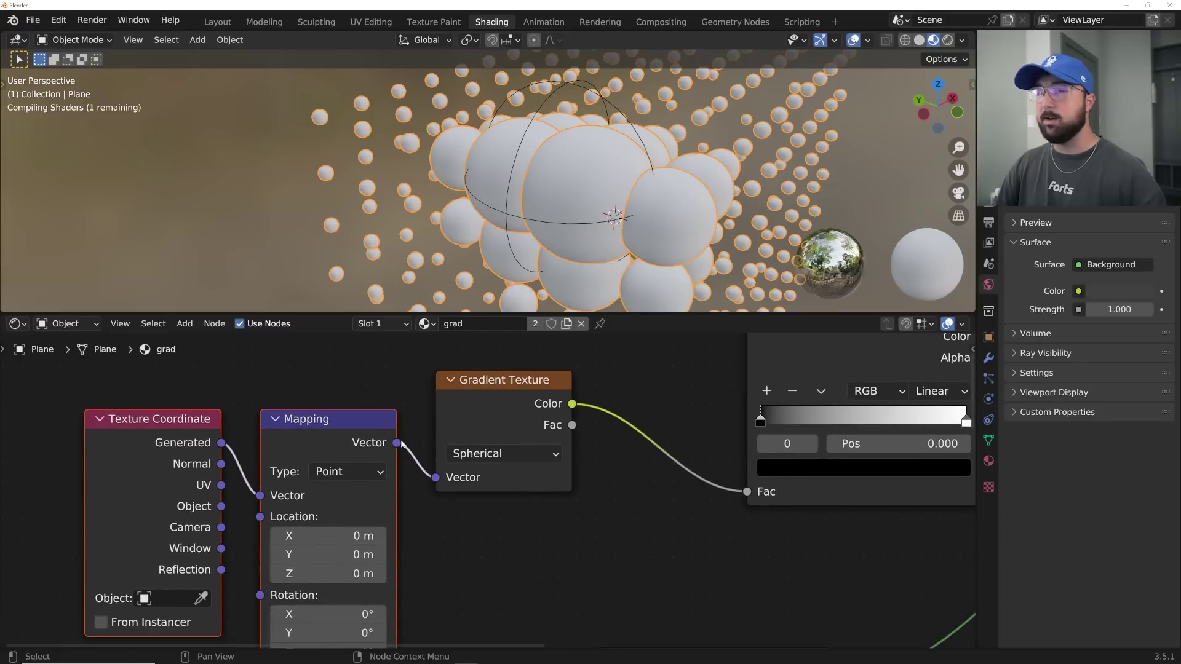
{"action": "left_click", "coordinate": [305, 447]}
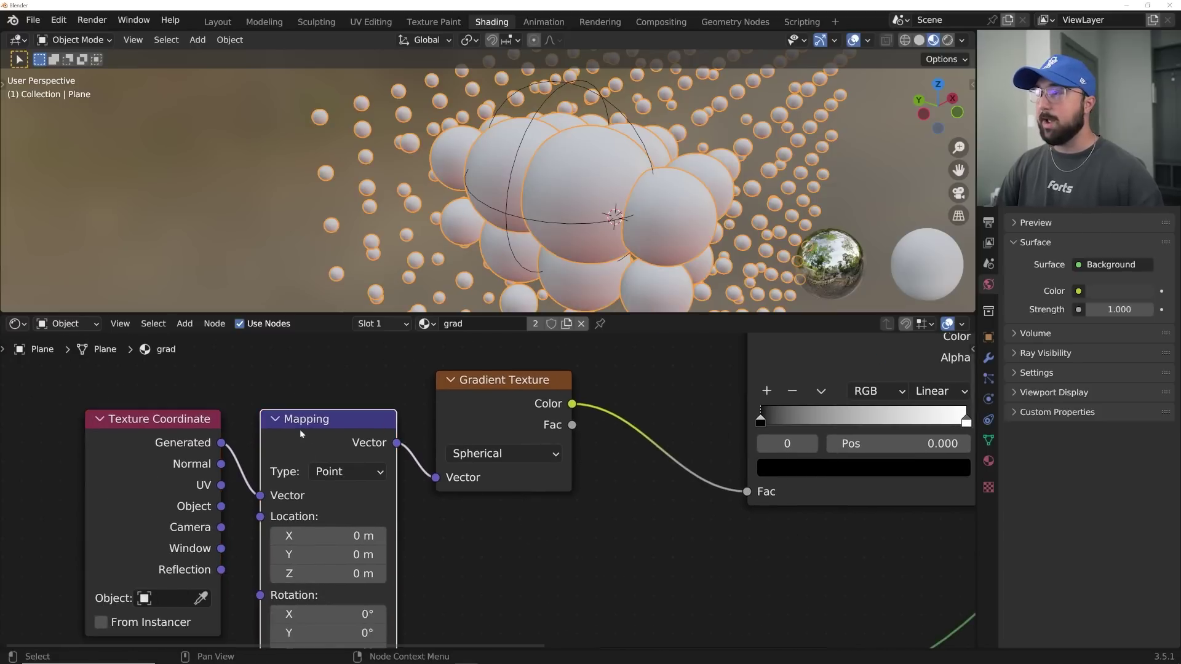
{"action": "left_click_drag", "start_coordinate": [131, 428], "coordinate": [123, 424]}
{"action": "middle_click_drag", "start_coordinate": [195, 441], "coordinate": [228, 398]}
{"action": "scroll", "coordinate": [267, 440], "scroll_direction": "down", "scroll_amount": 3}
{"action": "scroll", "coordinate": [240, 479], "scroll_direction": "up", "scroll_amount": 4}
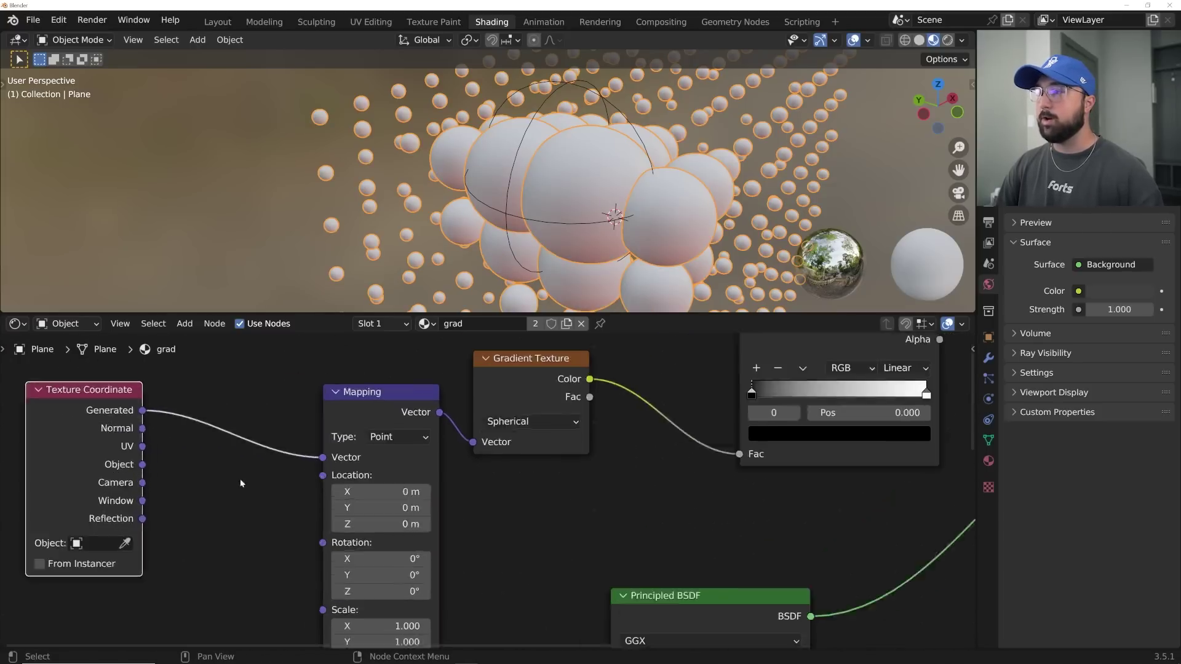
- Feed the Mapping node from the Texture Coordinate's Object output and choose Empty as its reference object
{"action": "left_click_drag", "start_coordinate": [115, 462], "coordinate": [199, 391]}
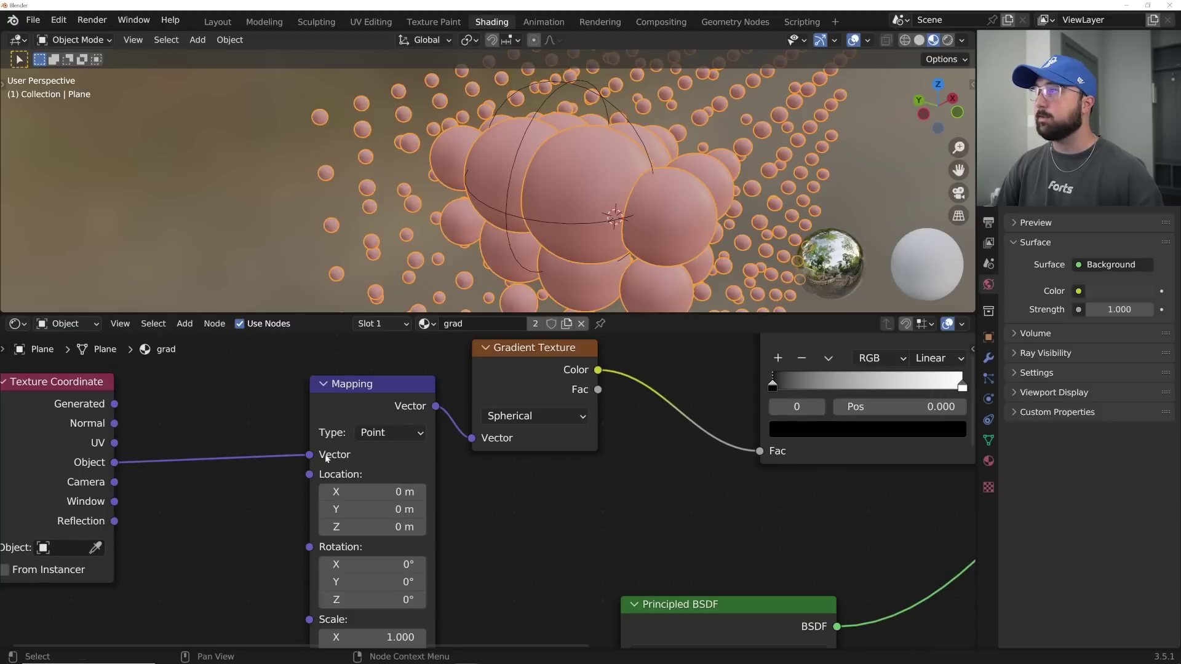
{"action": "middle_click_drag", "start_coordinate": [216, 504], "coordinate": [389, 460]}
{"action": "left_click", "coordinate": [218, 503]}
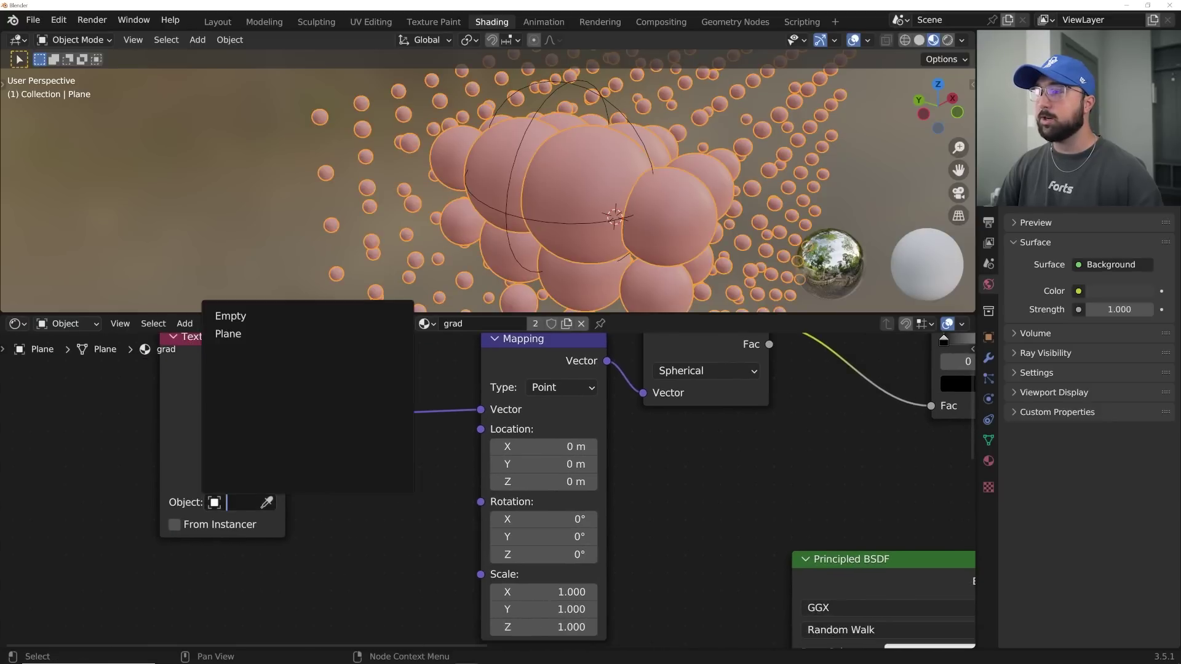
{"action": "left_click", "coordinate": [269, 315]}
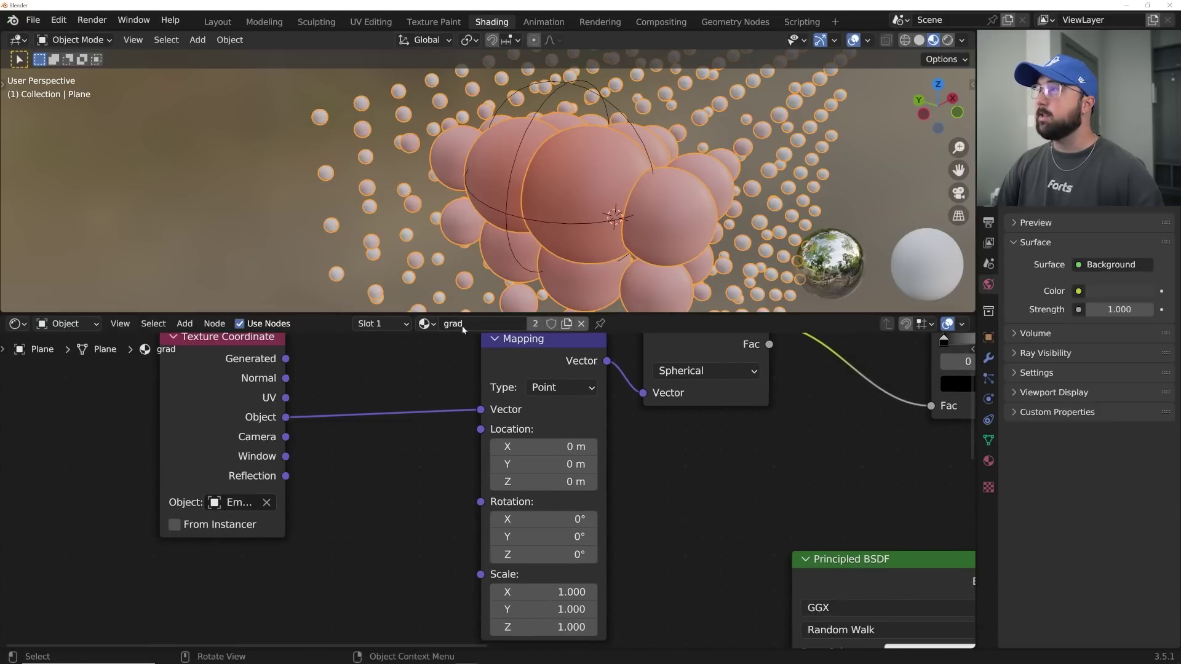
- Tighten the material's ColorRamp by moving the black stop inward and the white stop to position 0.628
{"action": "middle_click_drag", "start_coordinate": [569, 177], "coordinate": [611, 196]}
{"action": "scroll", "coordinate": [609, 403], "scroll_direction": "down", "scroll_amount": 3}
{"action": "middle_click_drag", "start_coordinate": [781, 456], "coordinate": [554, 461]}
{"action": "scroll", "coordinate": [319, 476], "scroll_direction": "up", "scroll_amount": 2}
{"action": "left_click_drag", "start_coordinate": [322, 490], "coordinate": [369, 489]}
{"action": "left_click_drag", "start_coordinate": [504, 487], "coordinate": [434, 489]}
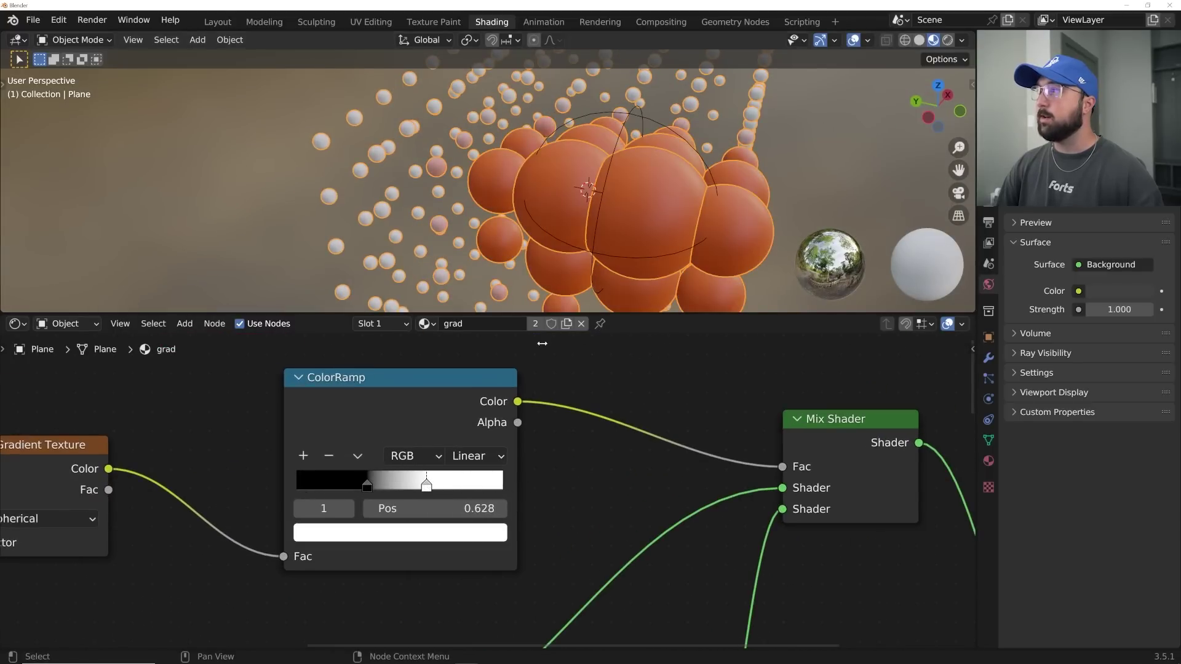
- Move the Empty through the grid of spheres to test the effect and place it back near the grid's outer edge
{"action": "middle_click_drag", "start_coordinate": [547, 212], "coordinate": [451, 202]}
{"action": "scroll", "coordinate": [449, 194], "scroll_direction": "down", "scroll_amount": 3}
{"action": "left_click", "coordinate": [422, 142]}
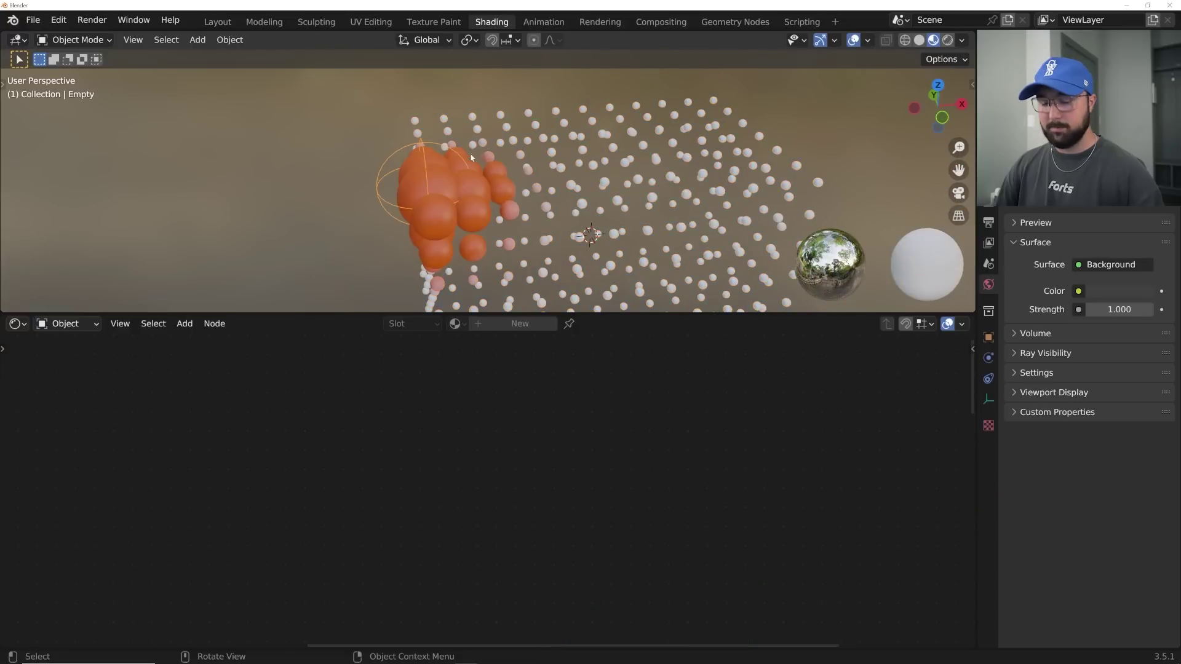
{"action": "key", "text": "g"}
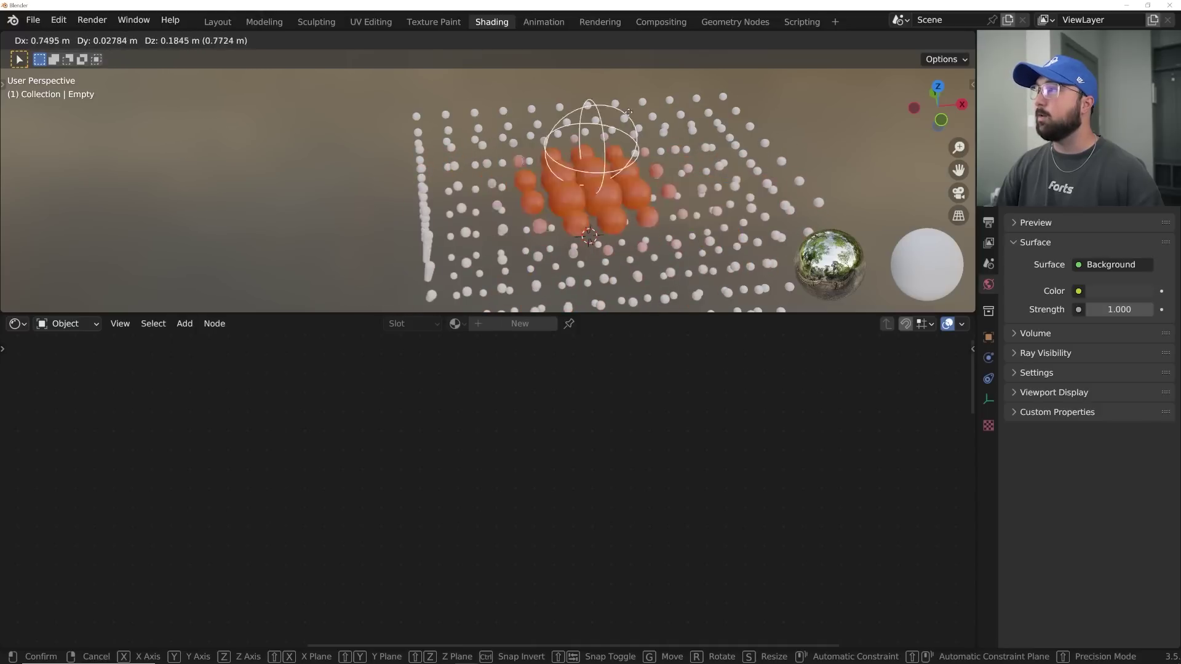
{"action": "left_click", "coordinate": [489, 191]}
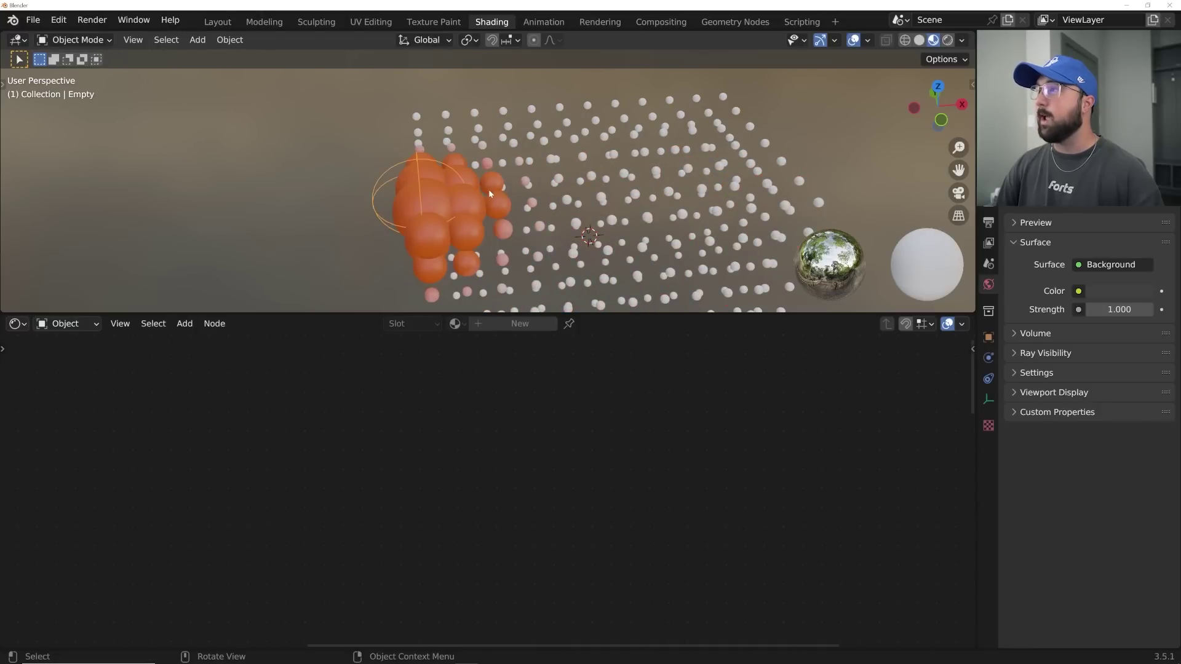
- Select the grid of spheres and lower the Roughness of the grad material's white Principled BSDF to about 0.217
{"action": "middle_click_drag", "start_coordinate": [489, 194], "coordinate": [517, 182]}
{"action": "left_click", "coordinate": [517, 183]}
{"action": "scroll", "coordinate": [489, 491], "scroll_direction": "down", "scroll_amount": 7}
{"action": "scroll", "coordinate": [529, 570], "scroll_direction": "up", "scroll_amount": 1}
{"action": "middle_click_drag", "start_coordinate": [517, 633], "coordinate": [481, 440]}
{"action": "middle_click_drag", "start_coordinate": [486, 548], "coordinate": [483, 405]}
{"action": "scroll", "coordinate": [327, 438], "scroll_direction": "up", "scroll_amount": 2}
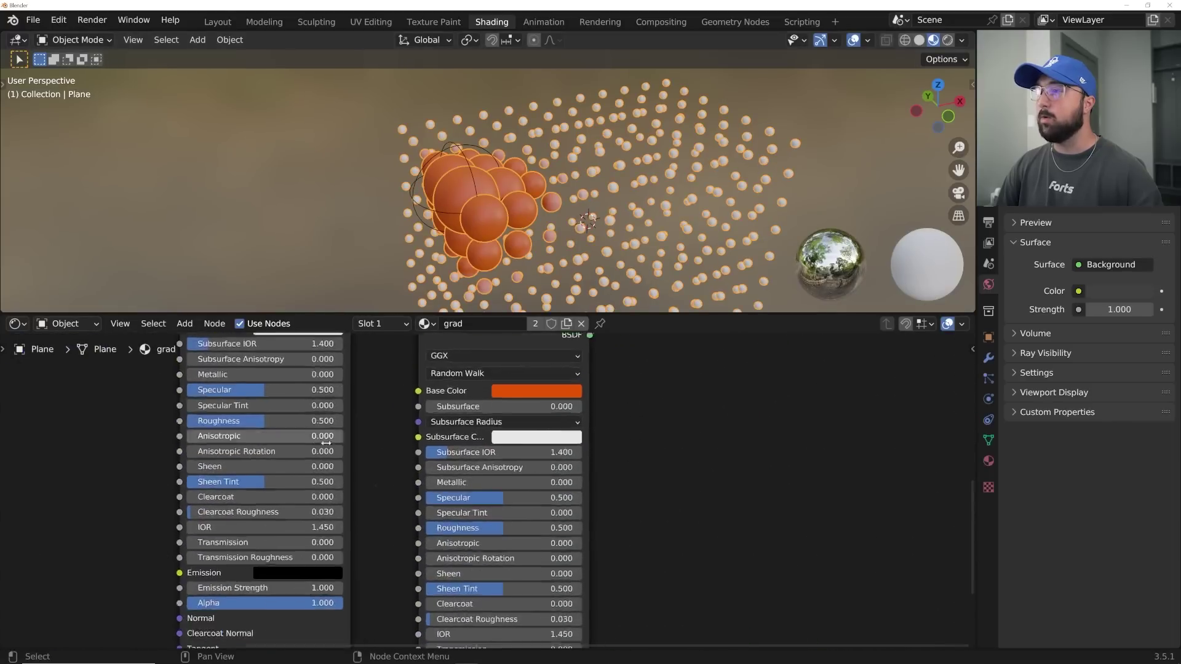
{"action": "scroll", "coordinate": [326, 442], "scroll_direction": "up", "scroll_amount": 1}
{"action": "left_click_drag", "start_coordinate": [351, 489], "coordinate": [320, 489]}
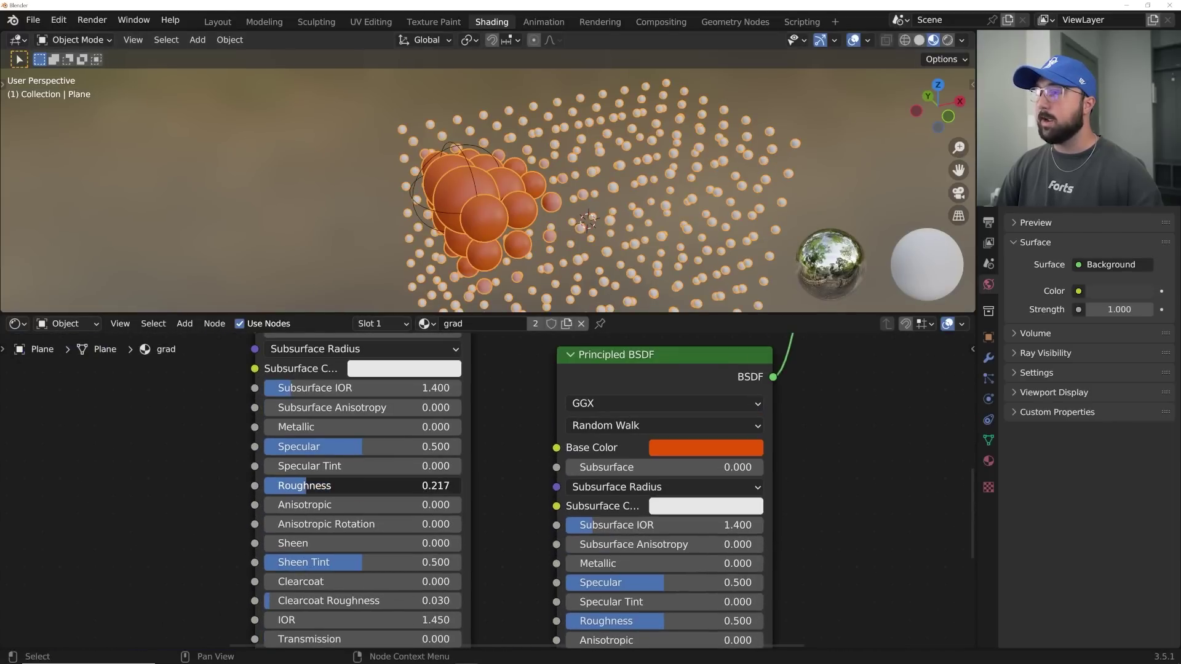
- Move the orange Principled BSDF node directly beneath the white Principled BSDF
{"action": "scroll", "coordinate": [553, 430], "scroll_direction": "down", "scroll_amount": 4}
{"action": "scroll", "coordinate": [587, 369], "scroll_direction": "up", "scroll_amount": 1}
{"action": "left_click_drag", "start_coordinate": [587, 360], "coordinate": [433, 574]}
{"action": "middle_click_drag", "start_coordinate": [438, 566], "coordinate": [448, 344]}
{"action": "scroll", "coordinate": [467, 417], "scroll_direction": "up", "scroll_amount": 5}
{"action": "middle_click_drag", "start_coordinate": [469, 412], "coordinate": [474, 506]}
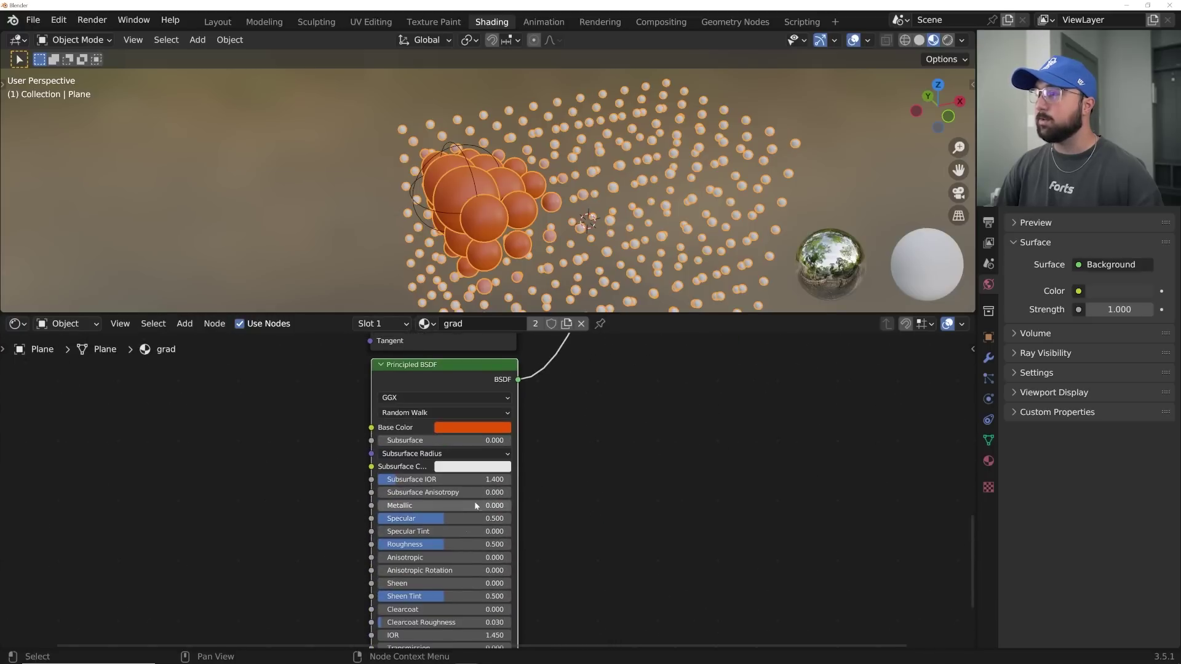
- Add a ColorRamp node beside the orange Principled BSDF and connect its Color output to that shader's Base Color
{"action": "scroll", "coordinate": [481, 488], "scroll_direction": "up", "scroll_amount": 6}
{"action": "middle_click_drag", "start_coordinate": [335, 477], "coordinate": [496, 549]}
{"action": "key", "text": "shift+a"}
{"action": "left_click", "coordinate": [353, 405]}
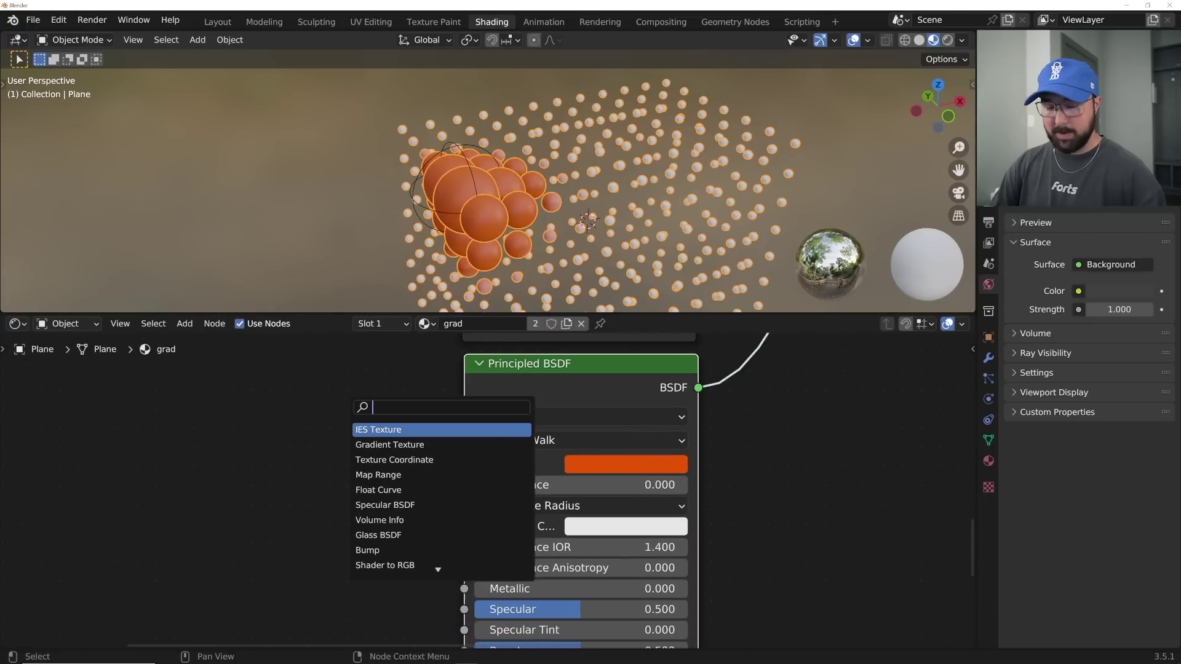
{"action": "type", "text": "col"}
{"action": "left_click", "coordinate": [381, 429]}
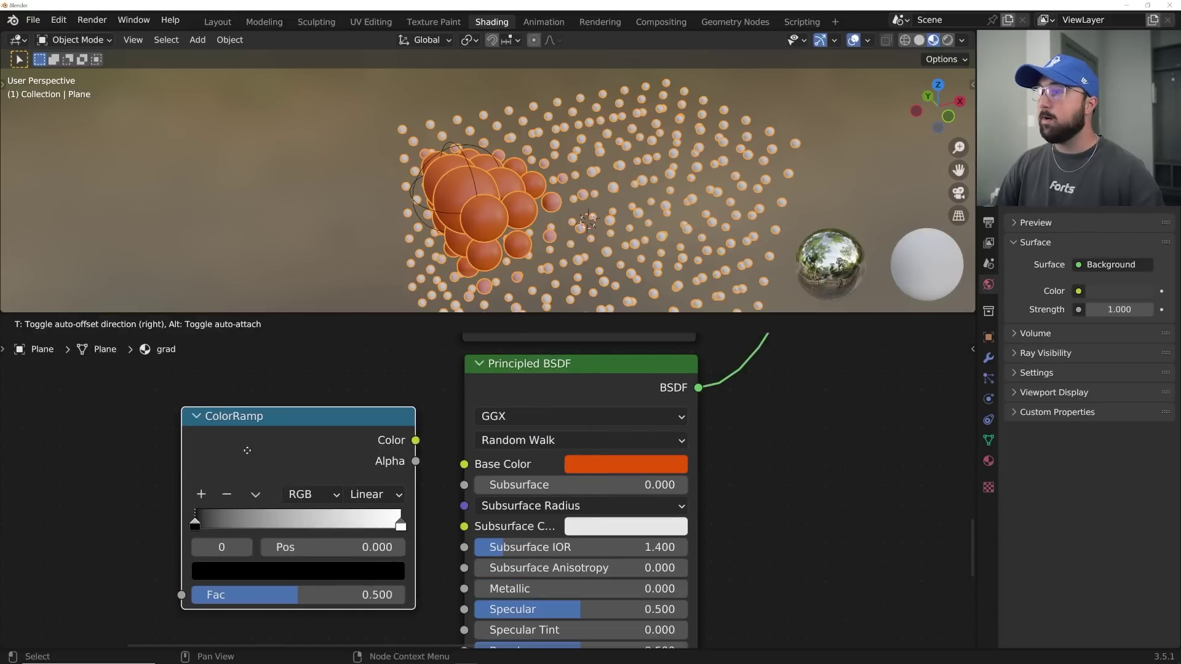
{"action": "left_click", "coordinate": [186, 450]}
{"action": "left_click_drag", "start_coordinate": [354, 440], "coordinate": [464, 464]}
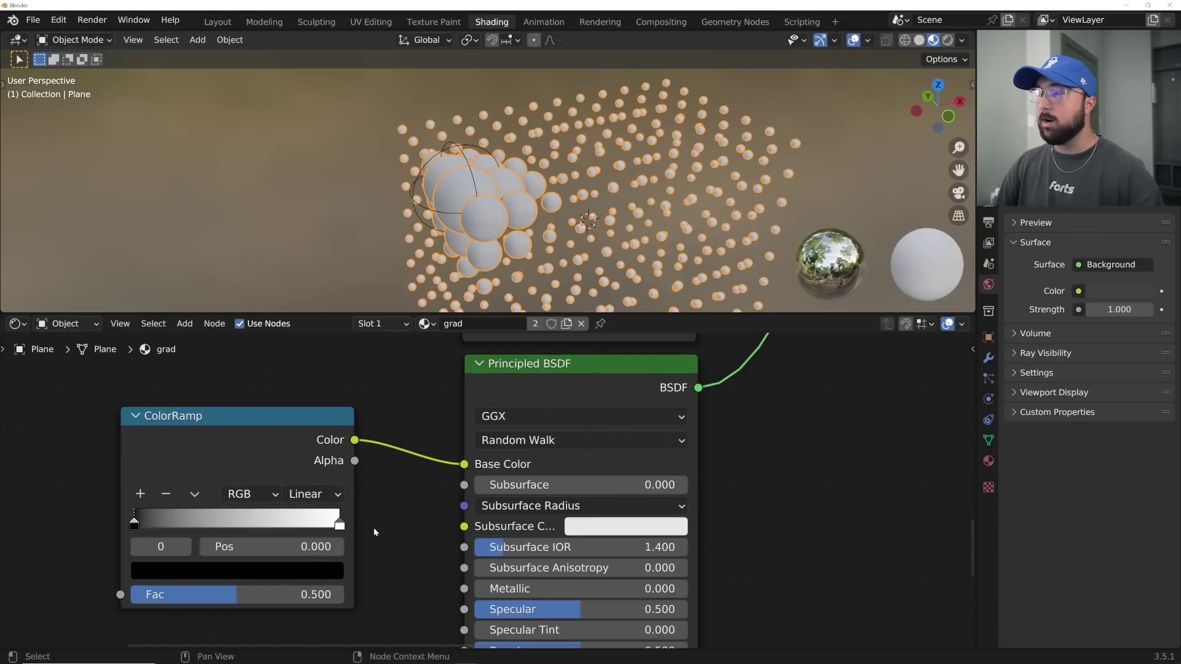
- Lower the Roughness of the Principled BSDF fed by the new ColorRamp to 0.145
{"action": "middle_click_drag", "start_coordinate": [313, 511], "coordinate": [643, 513]}
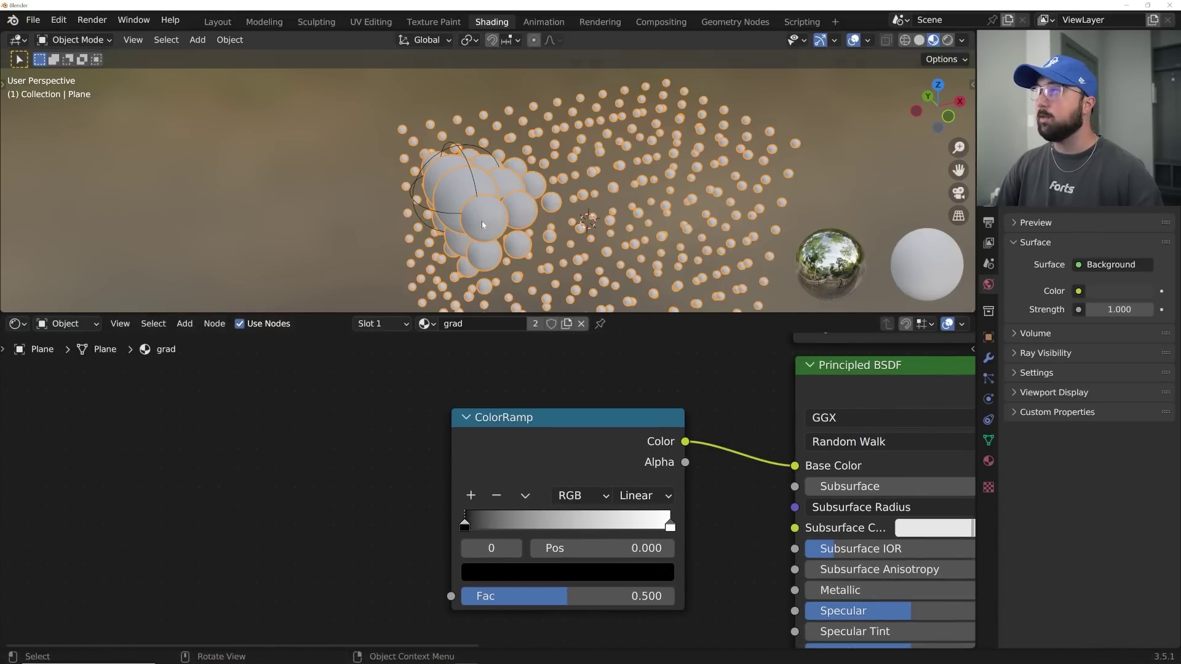
{"action": "middle_click_drag", "start_coordinate": [482, 224], "coordinate": [530, 221]}
{"action": "scroll", "coordinate": [645, 177], "scroll_direction": "up", "scroll_amount": 2}
{"action": "middle_click_drag", "start_coordinate": [910, 532], "coordinate": [738, 410]}
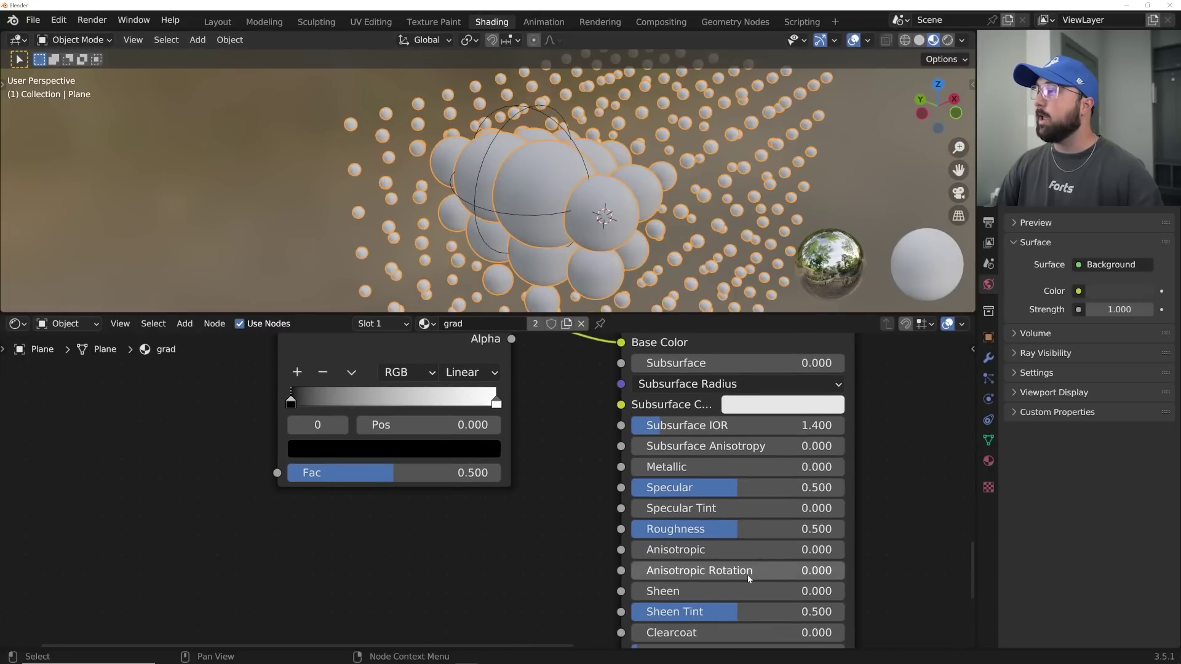
{"action": "middle_click_drag", "start_coordinate": [747, 574], "coordinate": [614, 484]}
{"action": "left_click_drag", "start_coordinate": [608, 441], "coordinate": [606, 441]}
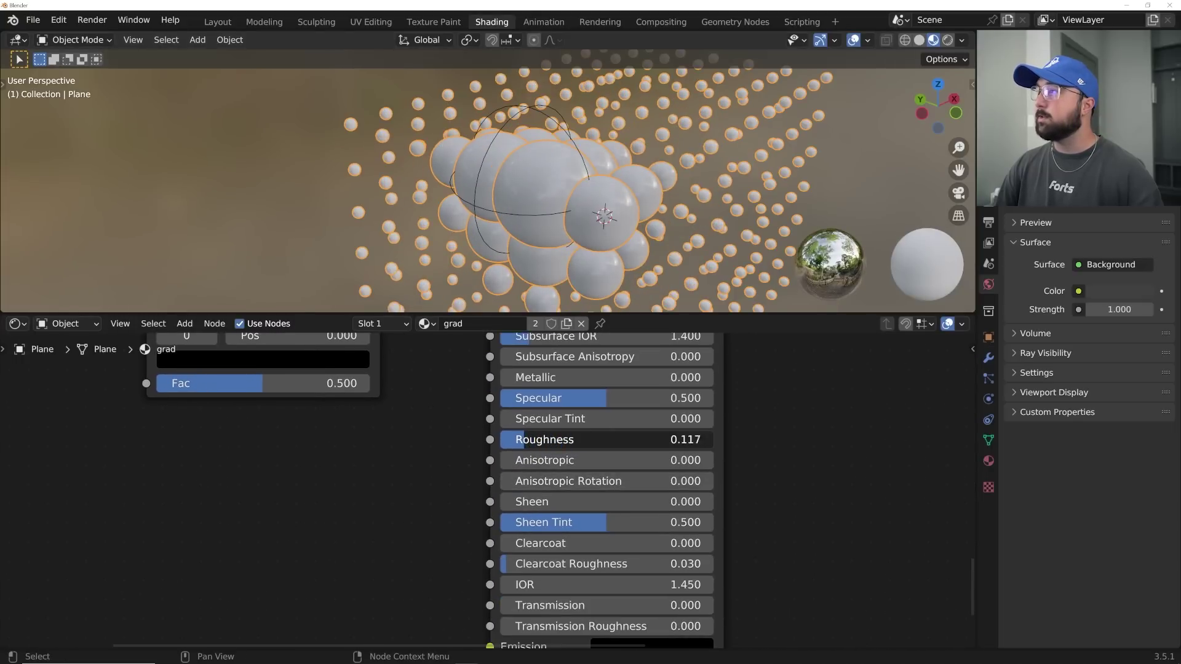
{"action": "middle_click_drag", "start_coordinate": [230, 344], "coordinate": [438, 507]}
- Add an Ambient Occlusion node in front of the new ColorRamp
{"action": "key", "text": "shift+a"}
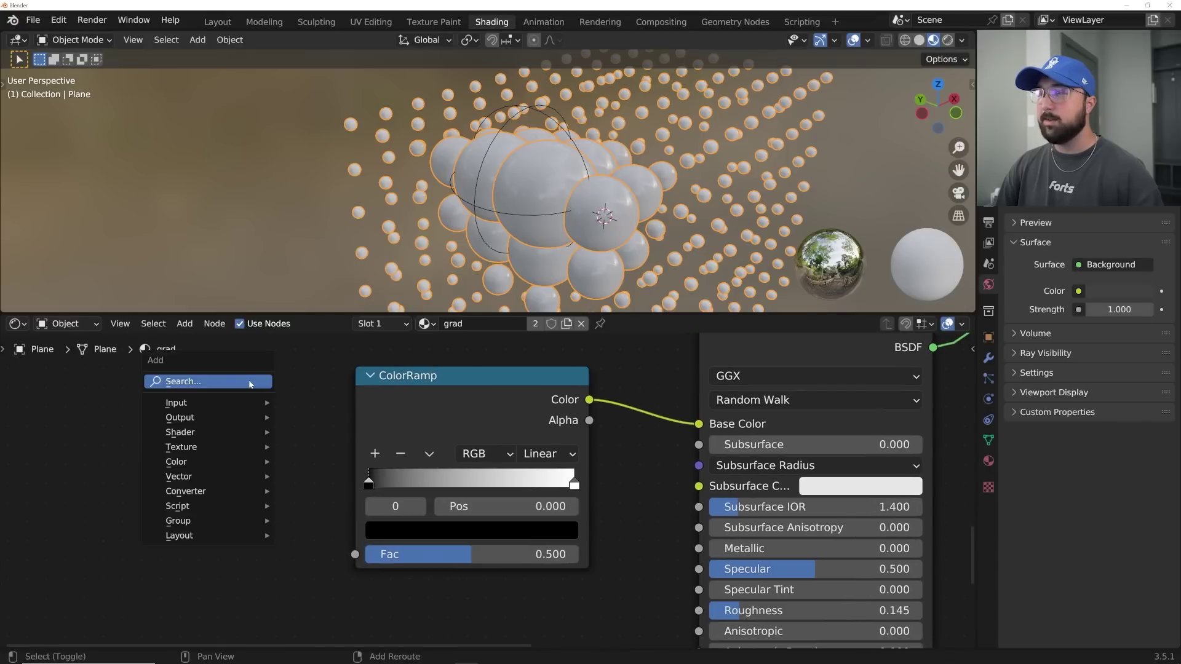
{"action": "left_click", "coordinate": [251, 385]}
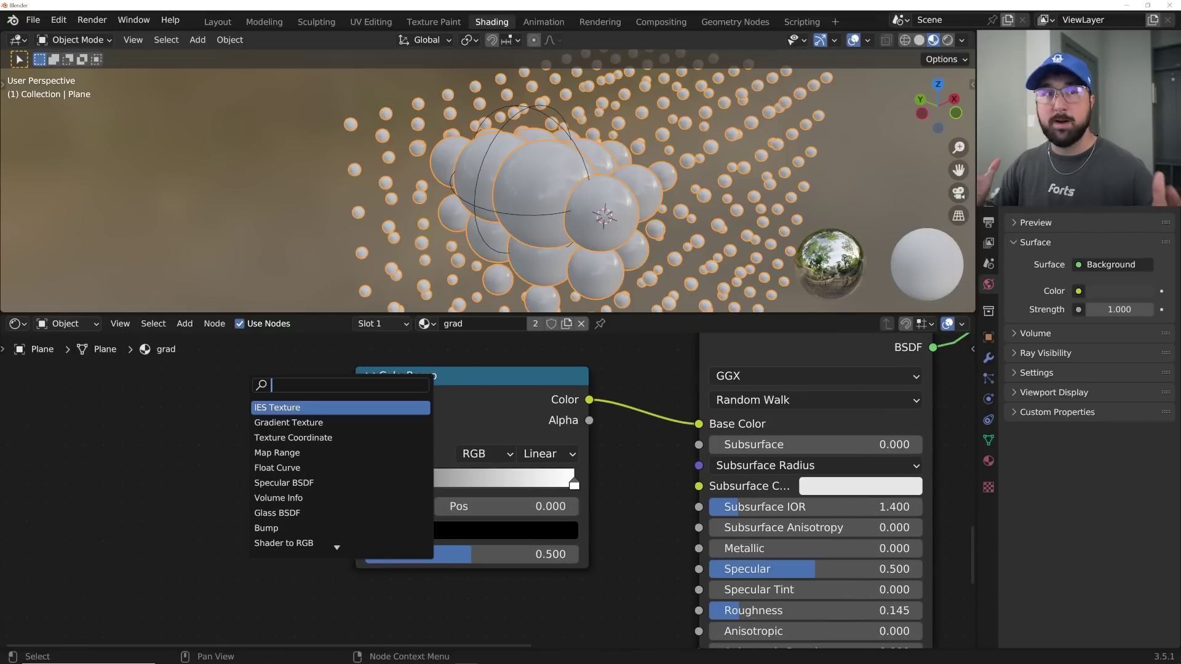
{"action": "type", "text": "amb"}
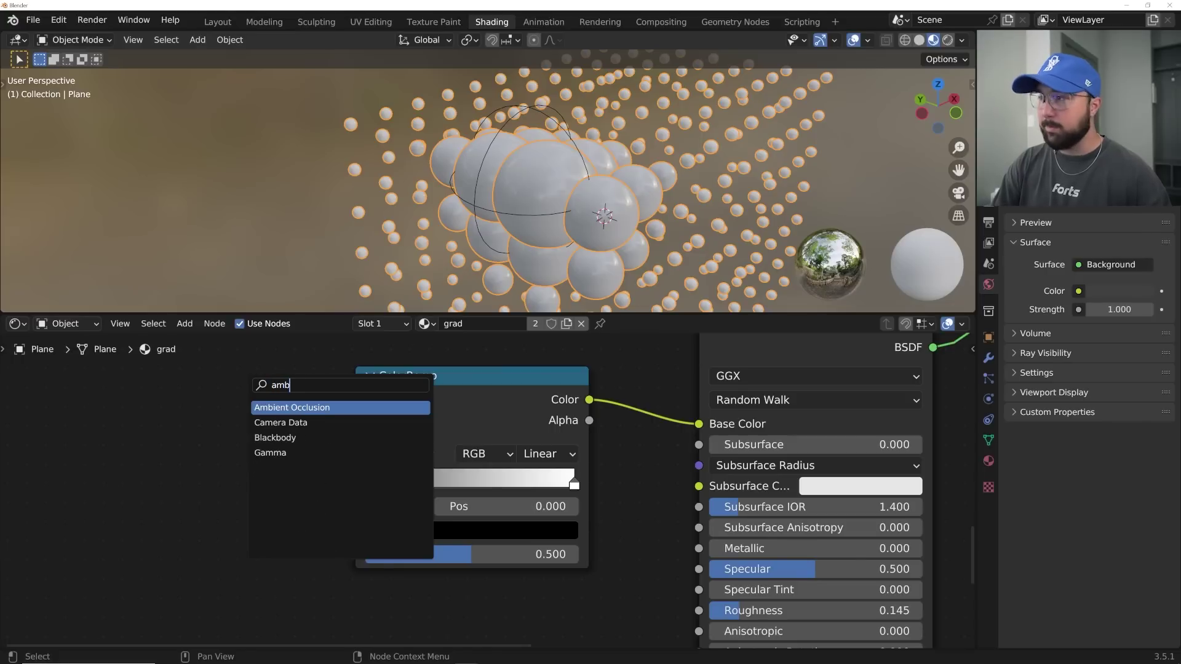
{"action": "key", "text": "Return"}
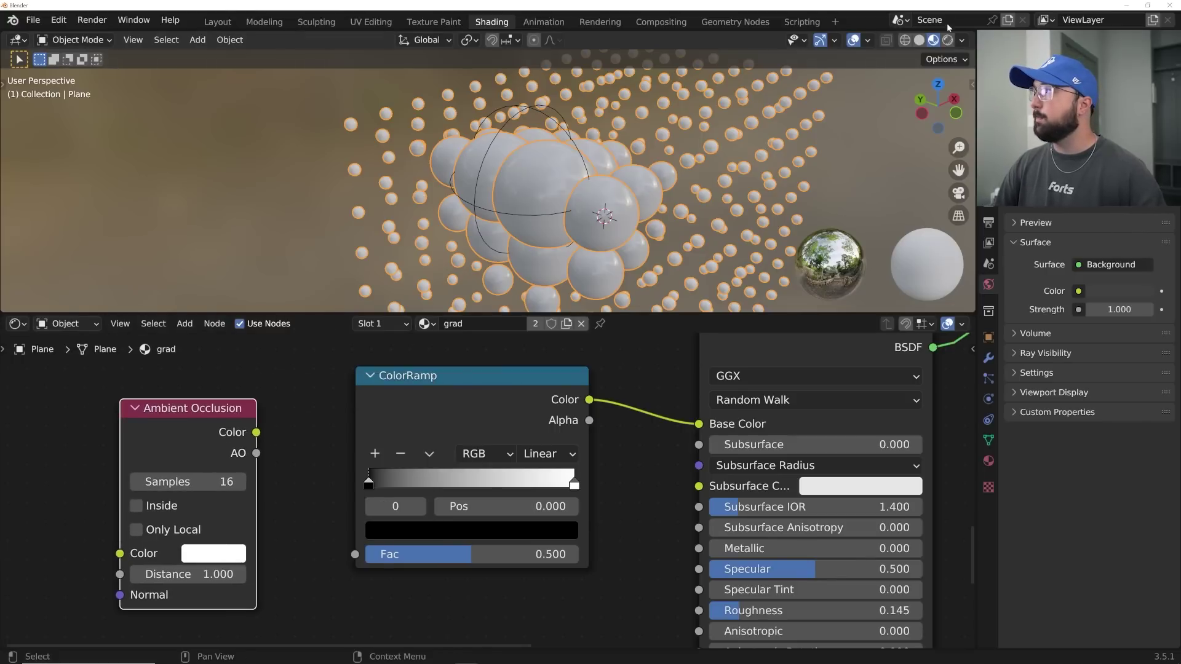
- Switch the 3D viewport to rendered shading with Scene World disabled and hide the viewport overlays and gizmos
{"action": "left_click", "coordinate": [948, 39]}
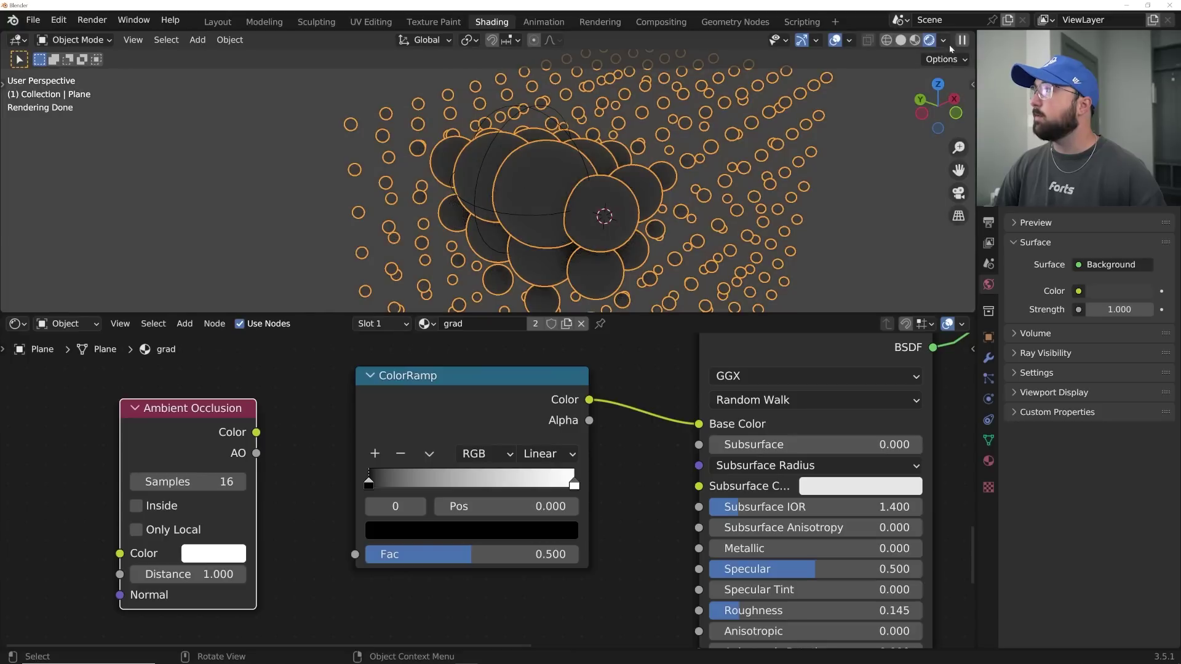
{"action": "left_click", "coordinate": [944, 40]}
{"action": "left_click", "coordinate": [860, 129]}
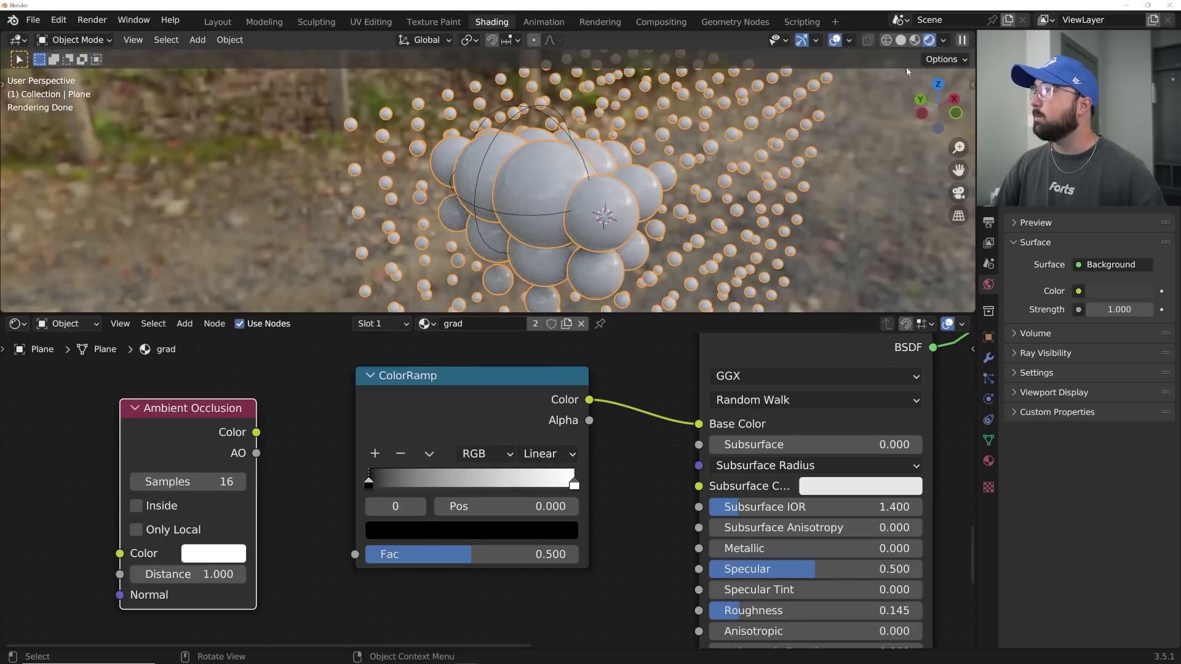
{"action": "key", "text": "shift+alt+z"}
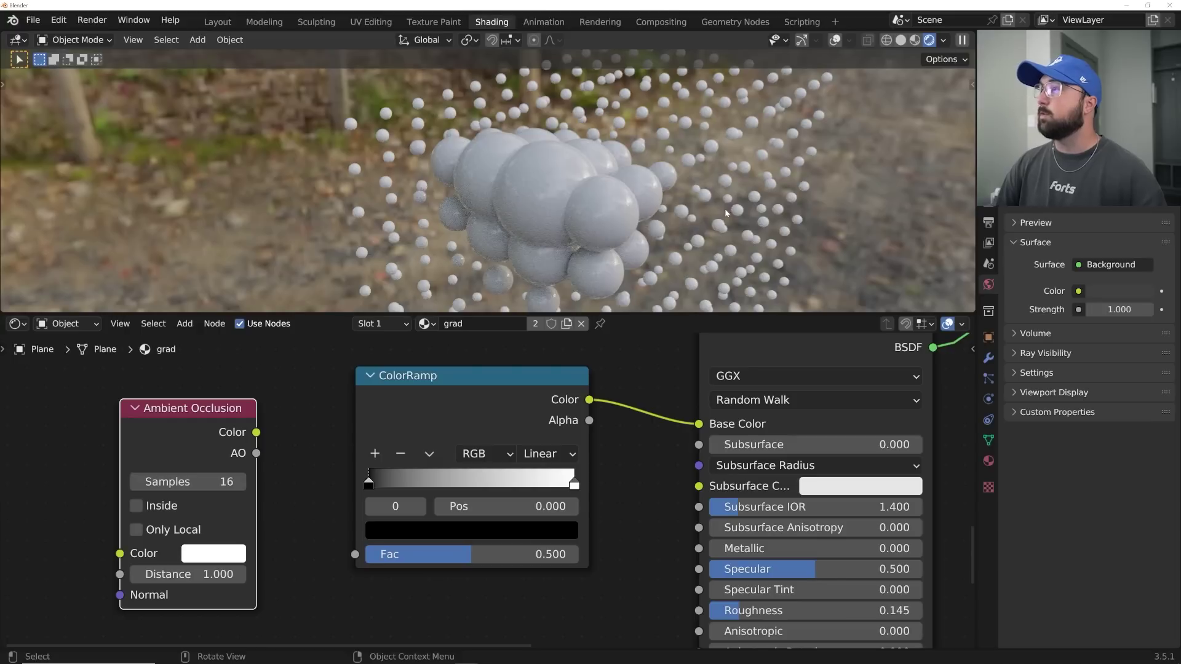
{"action": "left_click", "coordinate": [944, 40]}
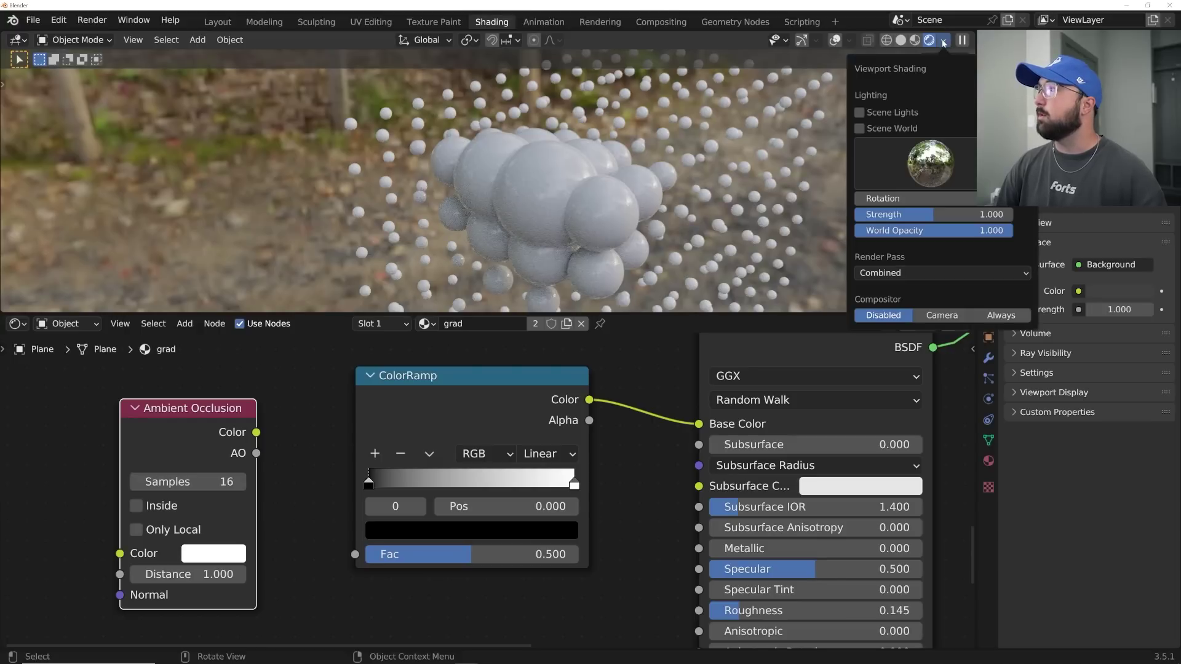
{"action": "left_click", "coordinate": [943, 40]}
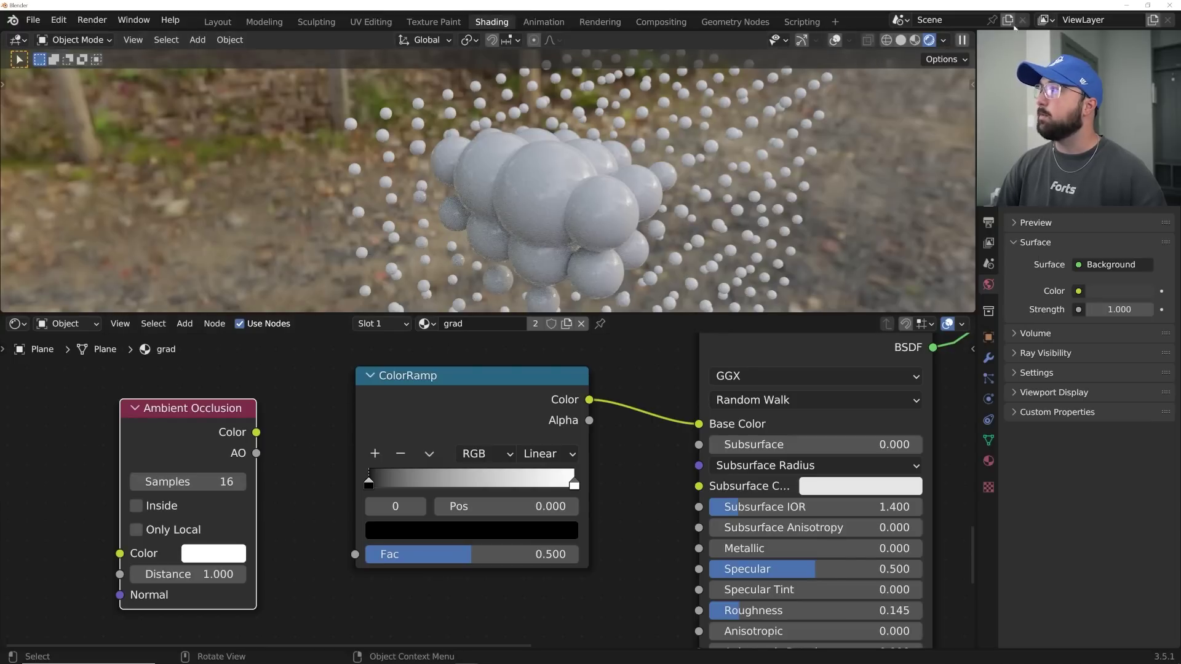
{"action": "left_click", "coordinate": [943, 41]}
{"action": "left_click", "coordinate": [860, 128]}
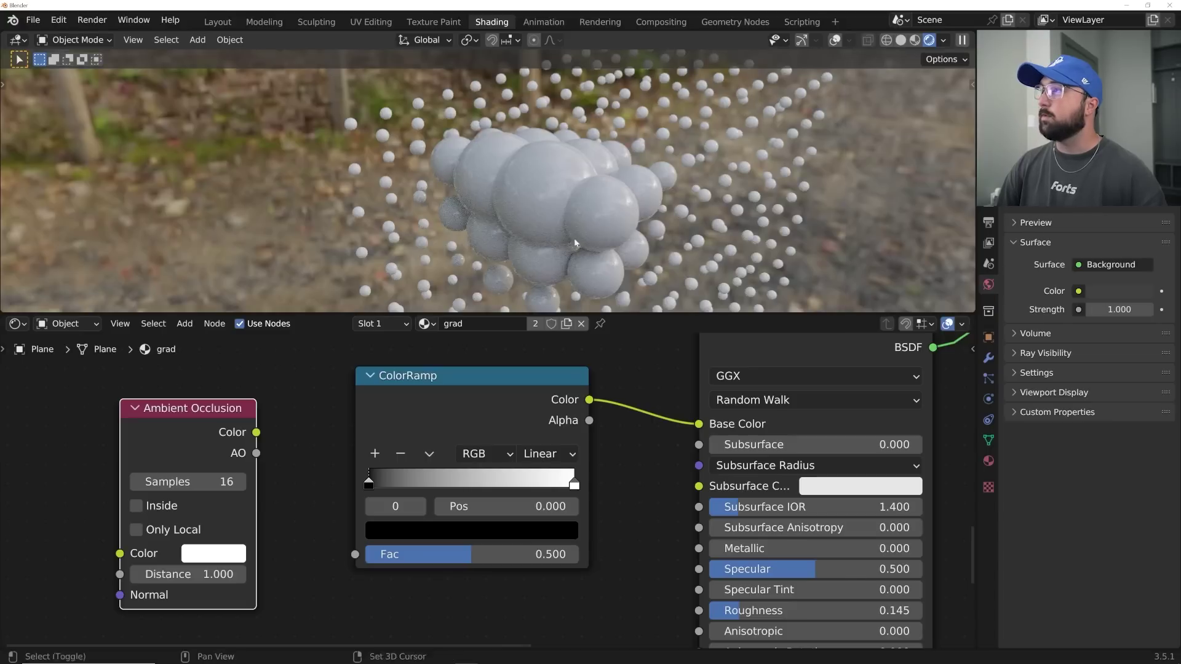
- Connect the Ambient Occlusion Color output to the ColorRamp's Fac and move the black stop to position 0.814
{"action": "middle_click_drag", "start_coordinate": [576, 243], "coordinate": [566, 185], "text": "shift"}
{"action": "middle_click_drag", "start_coordinate": [566, 185], "coordinate": [530, 195]}
{"action": "scroll", "coordinate": [530, 195], "scroll_direction": "up", "scroll_amount": 2}
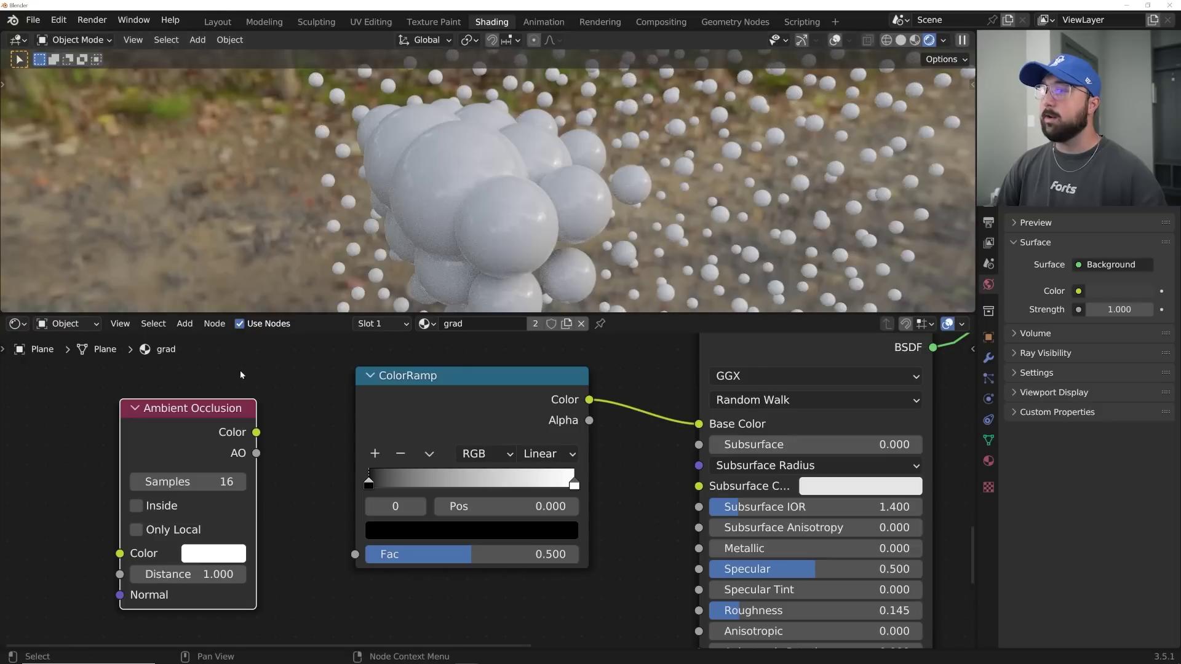
{"action": "left_click_drag", "start_coordinate": [256, 434], "coordinate": [356, 554]}
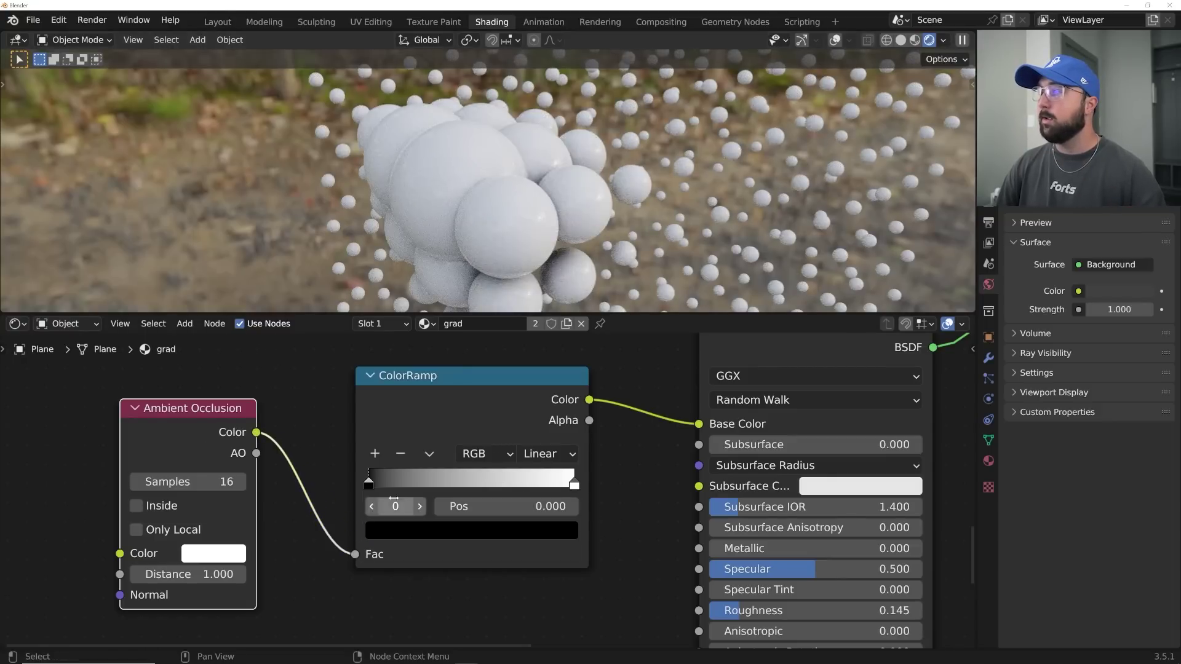
{"action": "left_click_drag", "start_coordinate": [394, 486], "coordinate": [536, 483]}
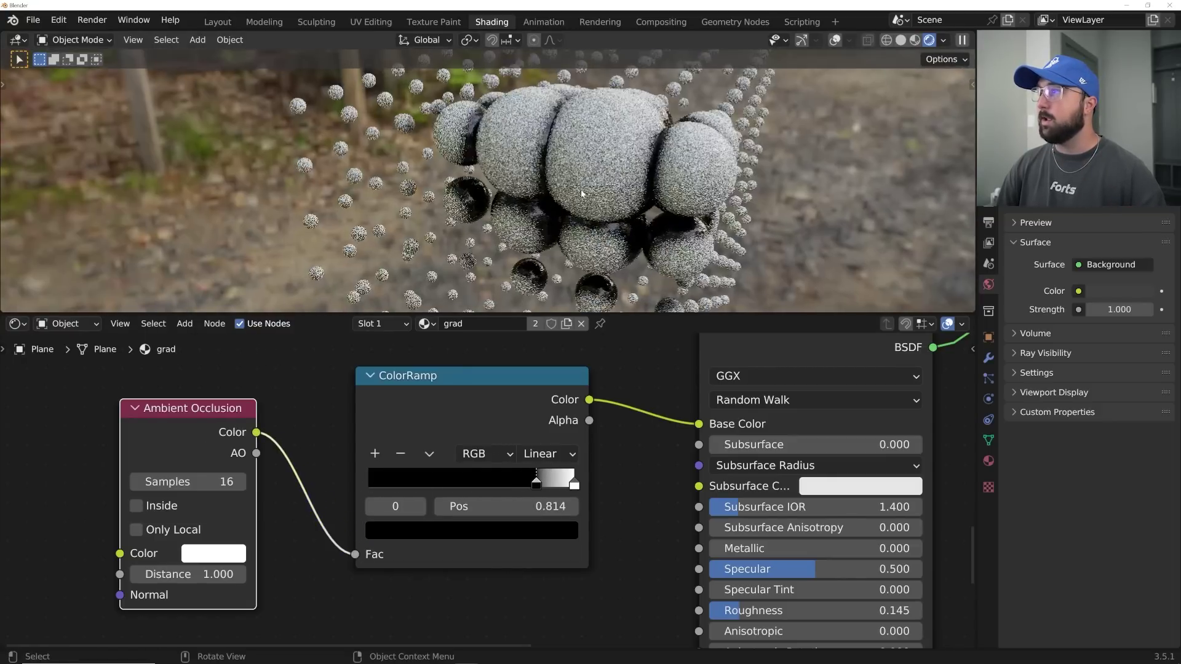
- Recolour the ColorRamp's black stop to a bright purple with hue about 0.767 and full saturation
{"action": "left_click", "coordinate": [533, 531]}
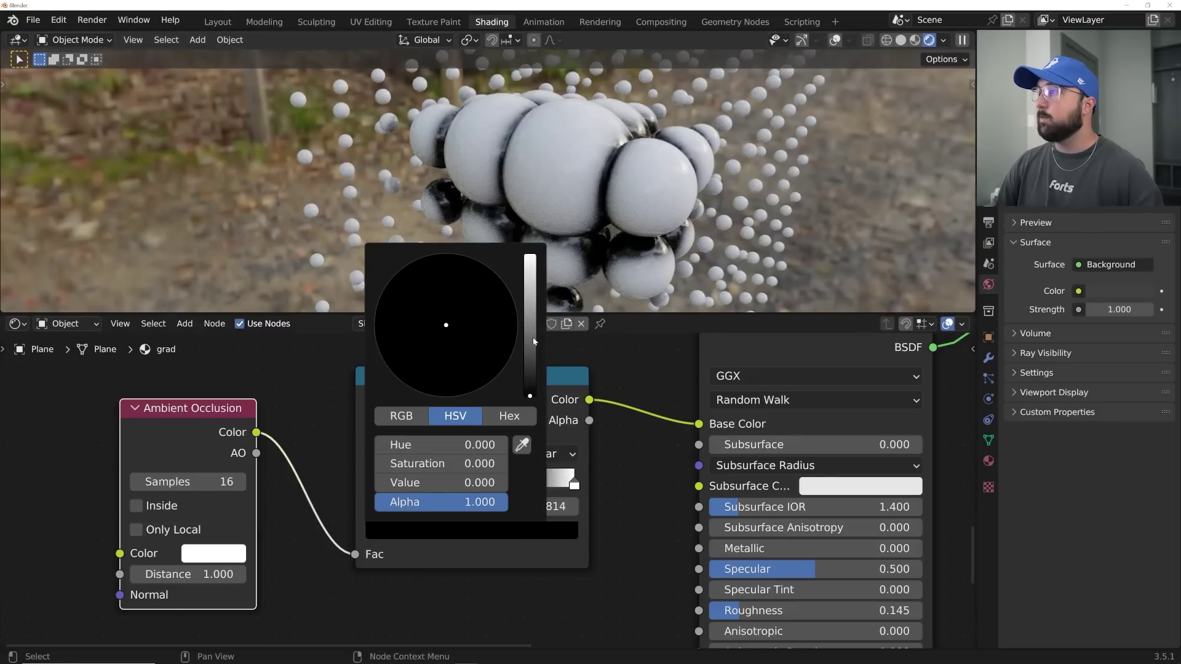
{"action": "left_click_drag", "start_coordinate": [533, 342], "coordinate": [530, 270]}
{"action": "left_click_drag", "start_coordinate": [495, 377], "coordinate": [516, 344]}
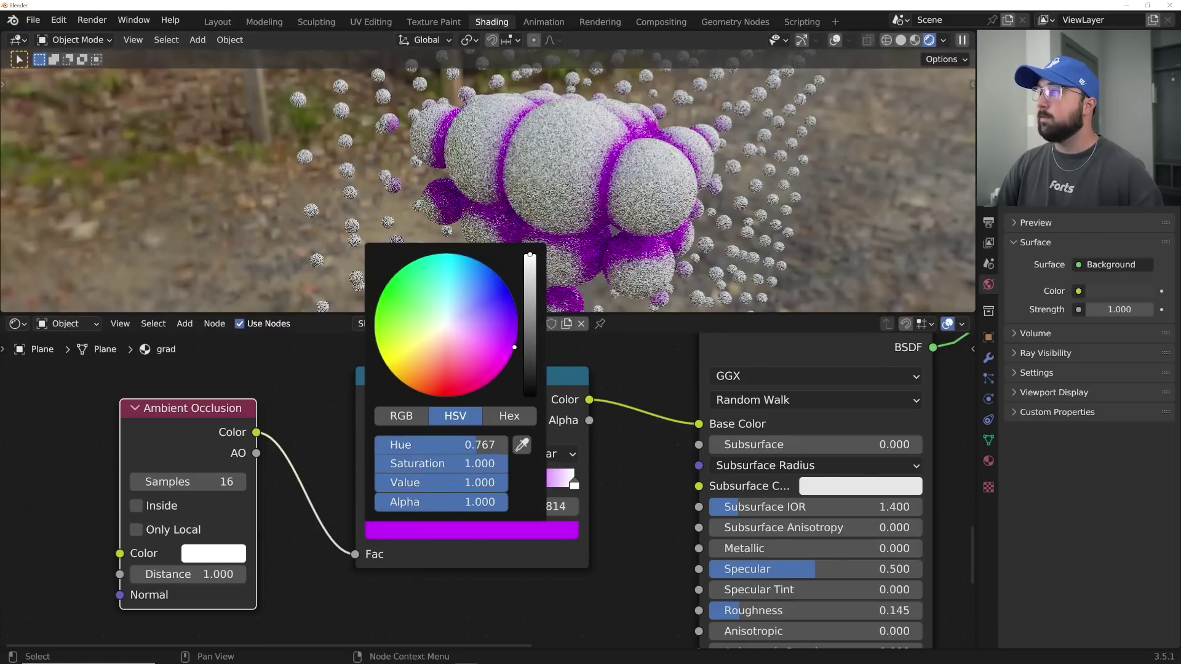
- Recolour the ColorRamp's white stop to orange with hue 0.024 and full saturation, and shift it to position 0.972
{"action": "left_click", "coordinate": [574, 486]}
{"action": "left_click", "coordinate": [553, 530]}
{"action": "left_click", "coordinate": [406, 384]}
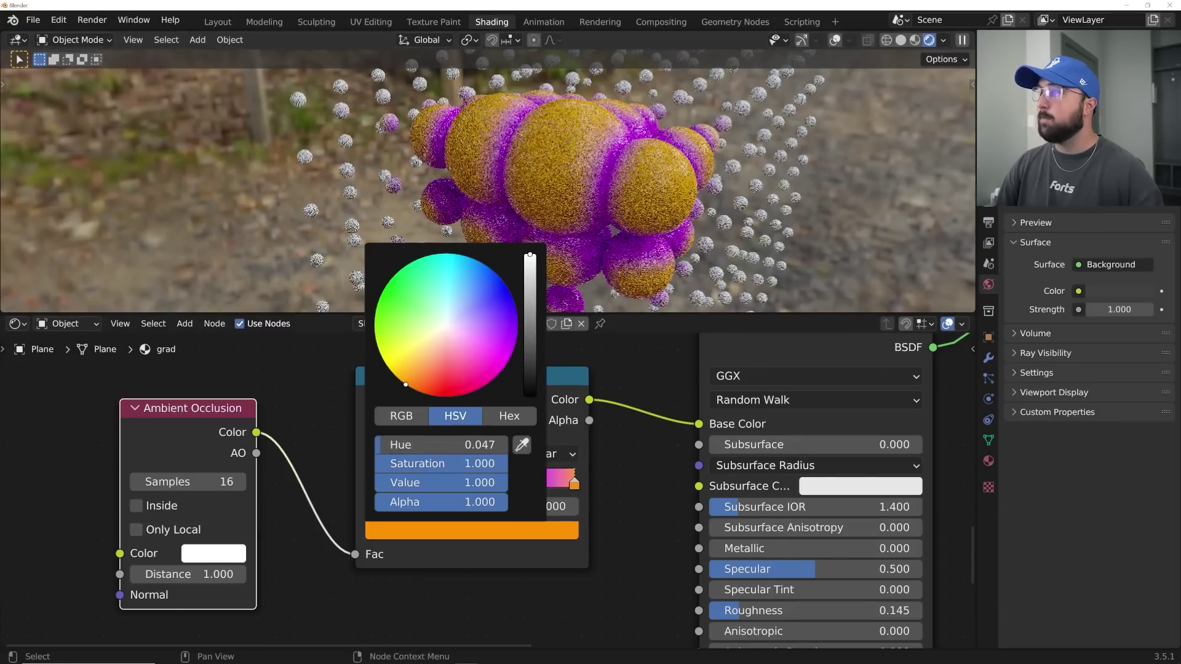
{"action": "left_click_drag", "start_coordinate": [406, 384], "coordinate": [412, 388]}
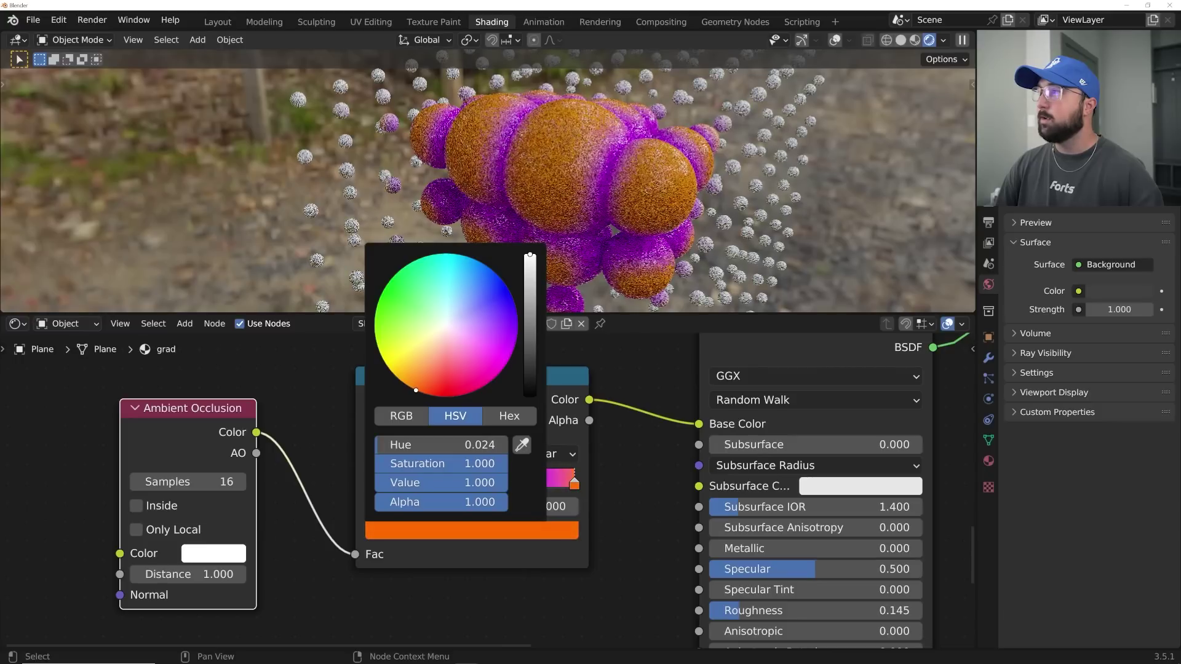
{"action": "middle_click_drag", "start_coordinate": [611, 220], "coordinate": [637, 235]}
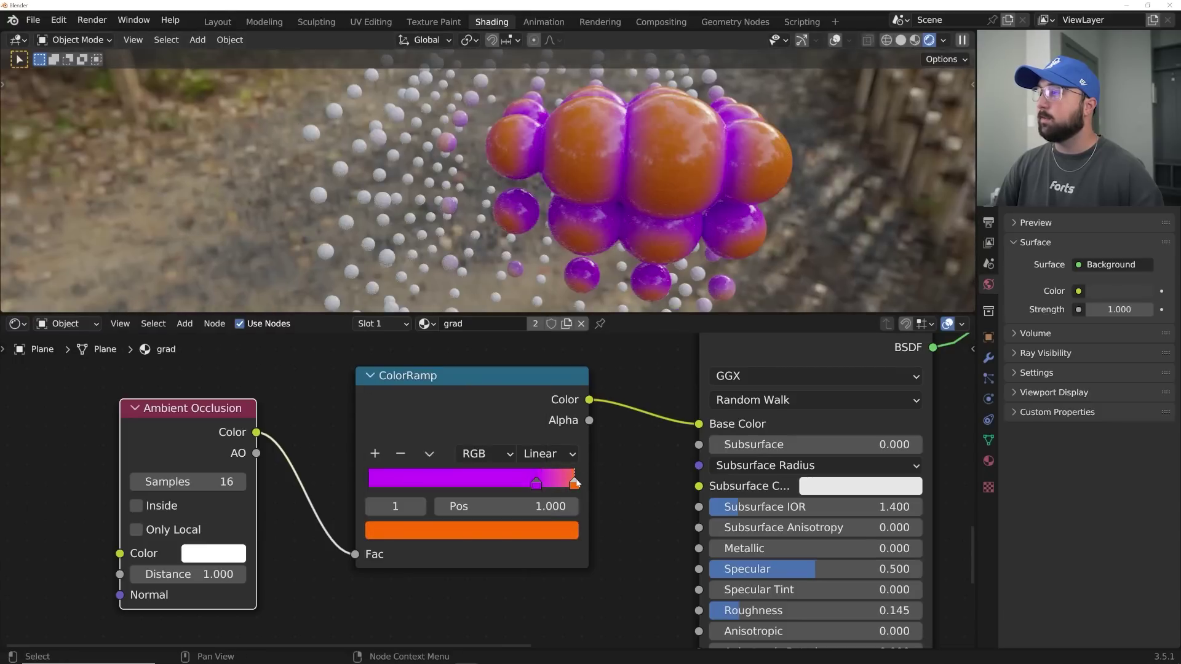
{"action": "mouse_move", "coordinate": [574, 484]}
{"action": "left_mouse_down"}
{"action": "mouse_move", "coordinate": [528, 483]}
{"action": "mouse_move", "coordinate": [571, 484]}
{"action": "left_mouse_up"}
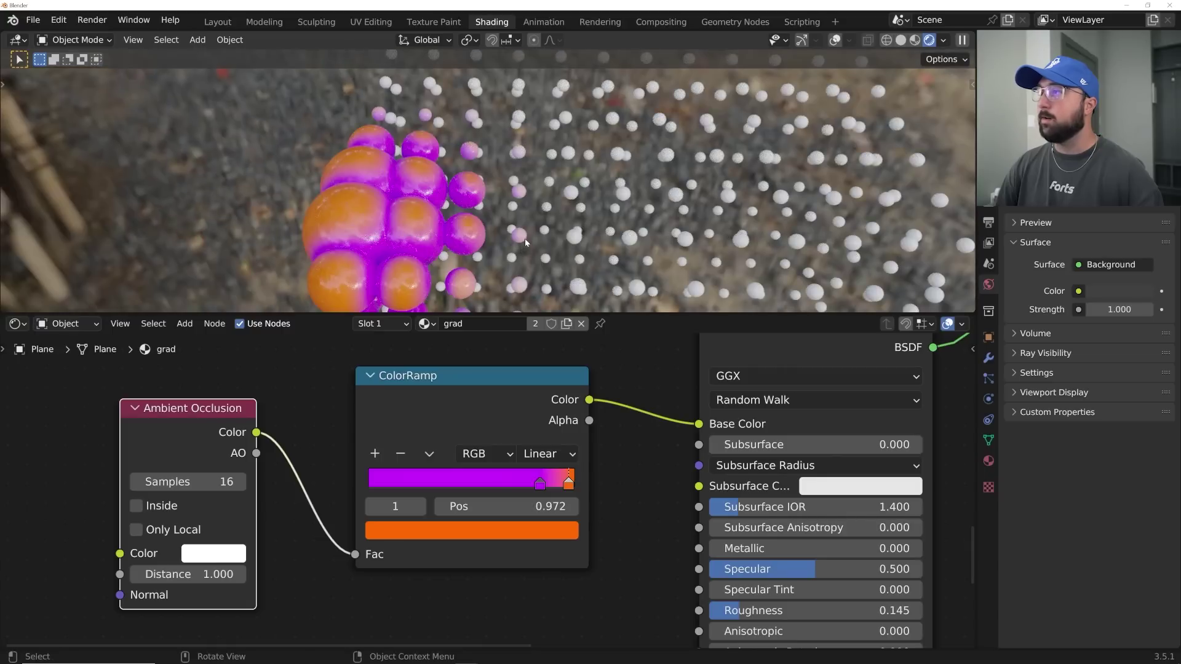
- Switch to the Geometry Nodes workspace and insert a Join Geometry node between Set Shade Smooth and Set Material
{"action": "left_click", "coordinate": [726, 22]}
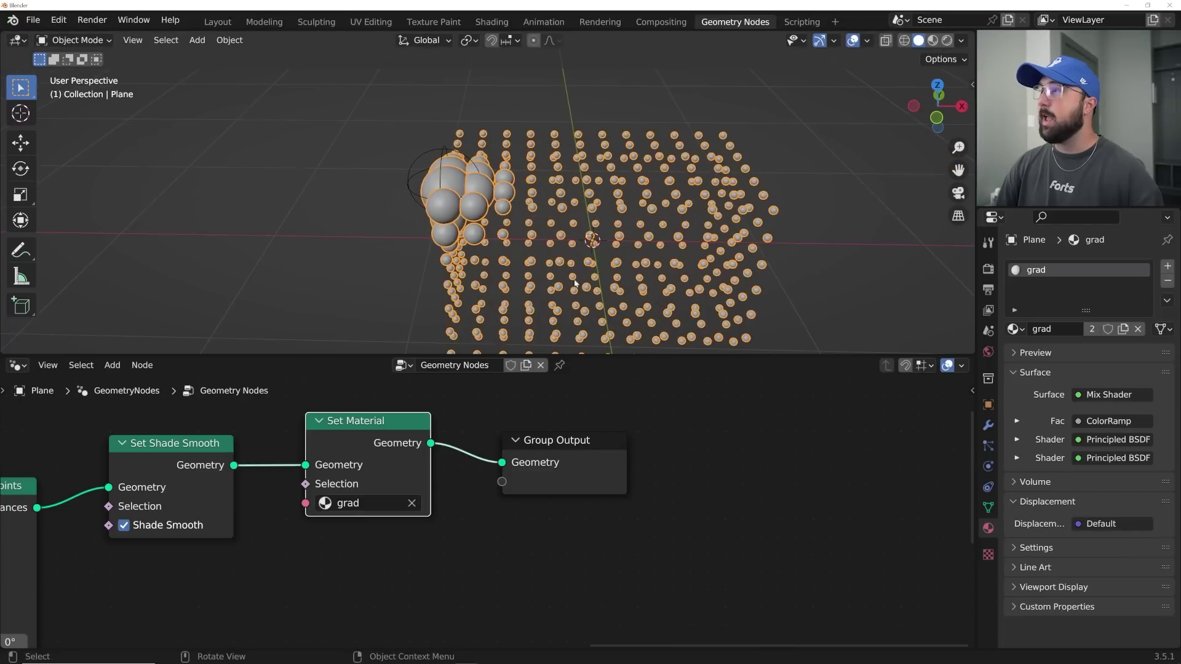
{"action": "middle_click_drag", "start_coordinate": [575, 283], "coordinate": [573, 267]}
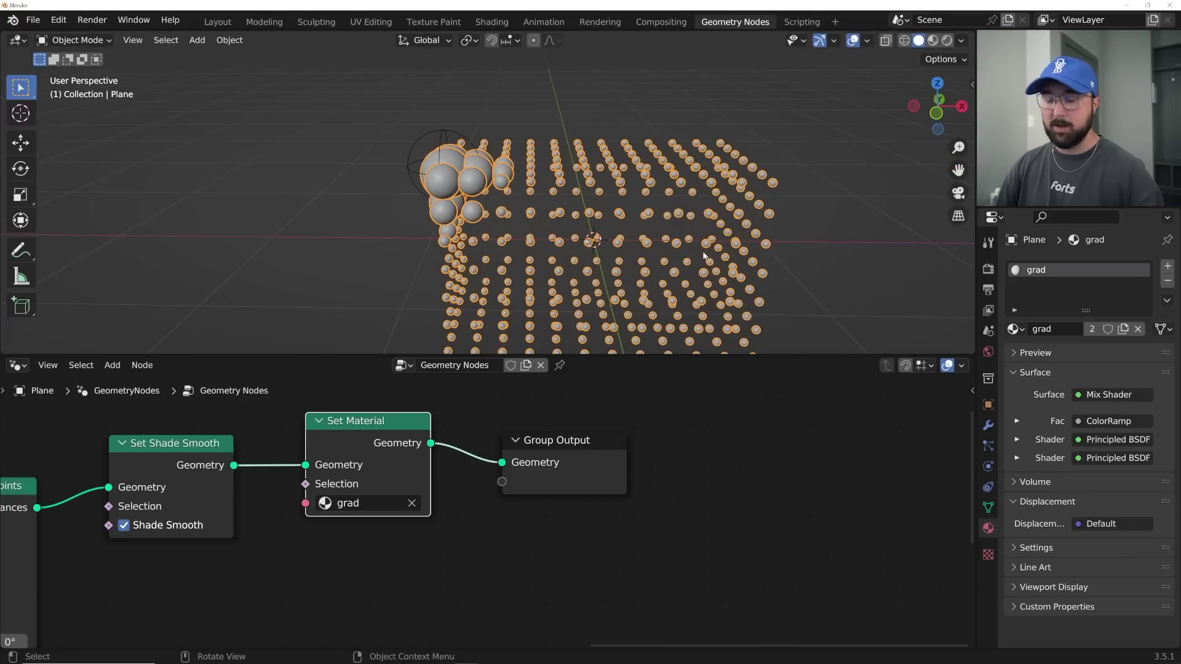
{"action": "middle_click_drag", "start_coordinate": [704, 254], "coordinate": [663, 221]}
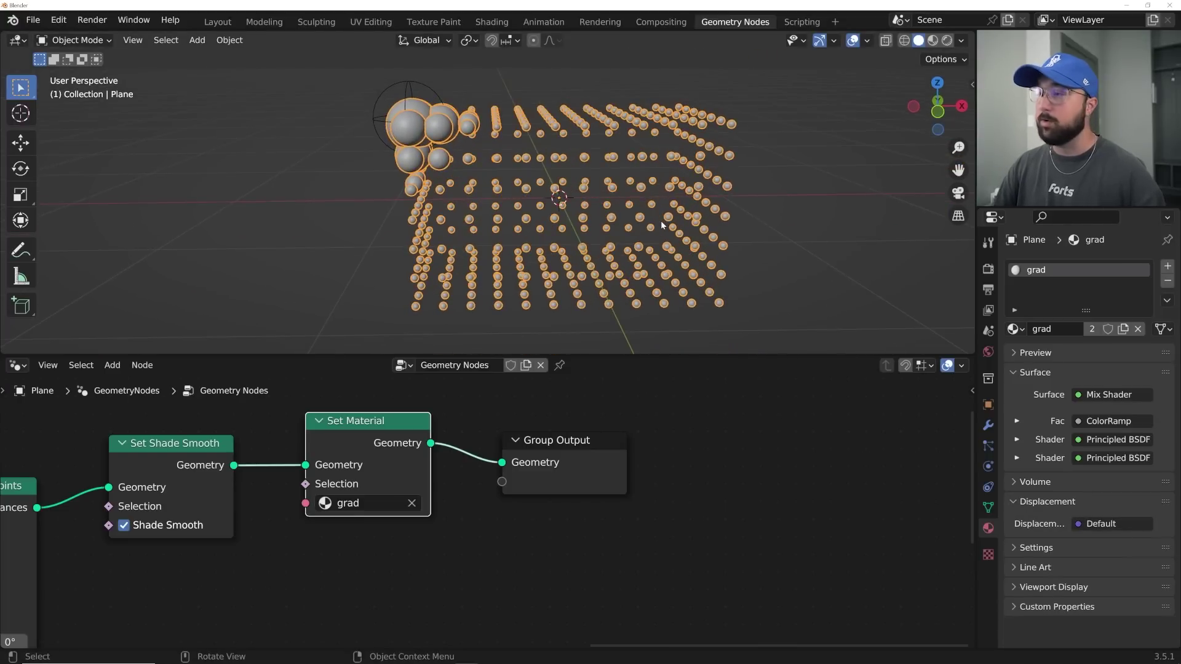
{"action": "scroll", "coordinate": [482, 537], "scroll_direction": "down", "scroll_amount": 3}
{"action": "key", "text": "shift+a"}
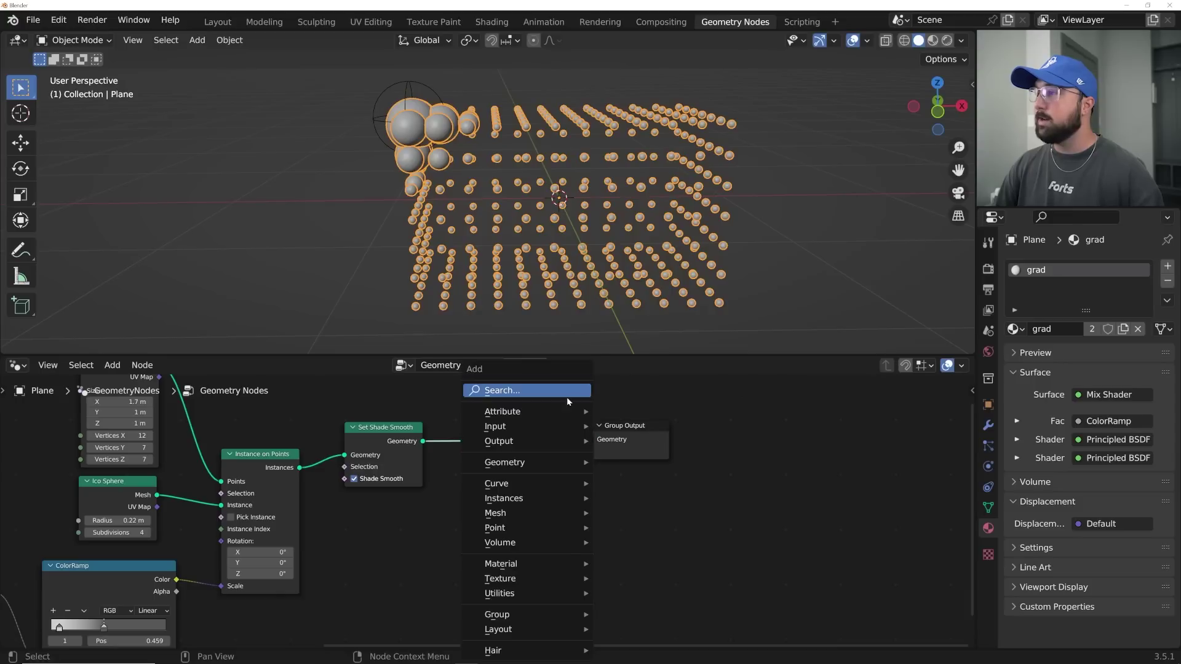
{"action": "left_click", "coordinate": [567, 399]}
{"action": "type", "text": "joi"}
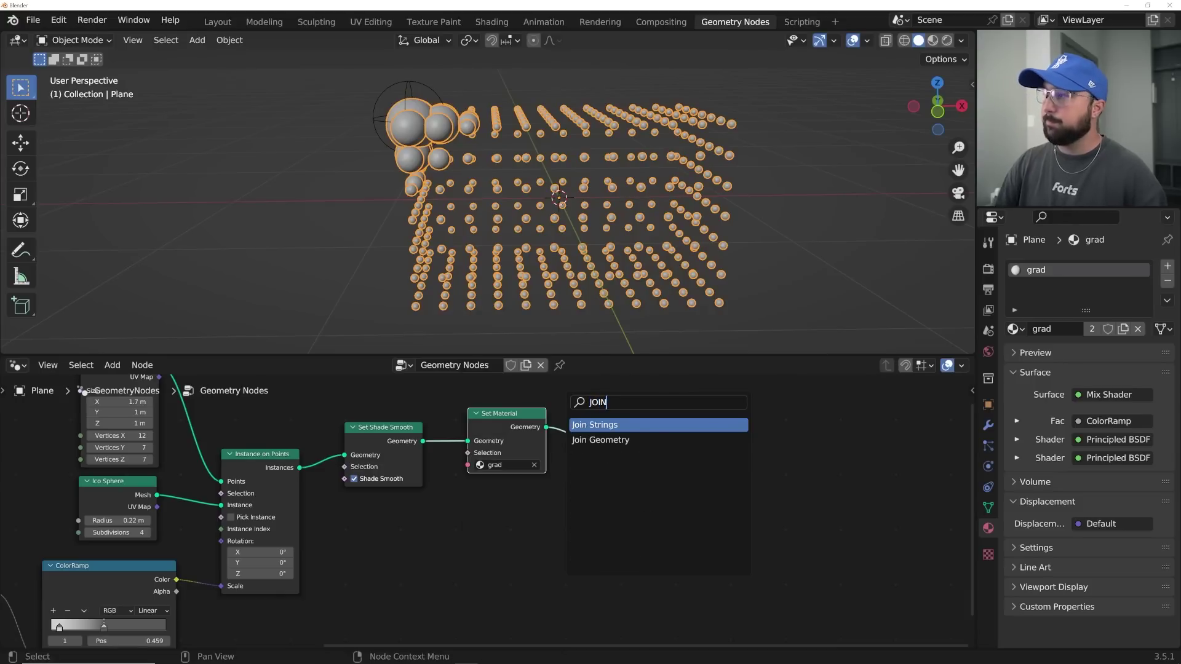
{"action": "type", "text": "n"}
{"action": "key", "text": "Down"}
{"action": "key", "text": "Return"}
{"action": "left_click", "coordinate": [462, 492]}
- Move the Join Geometry node well below the main node chain, keeping its links
{"action": "key", "text": "Home"}
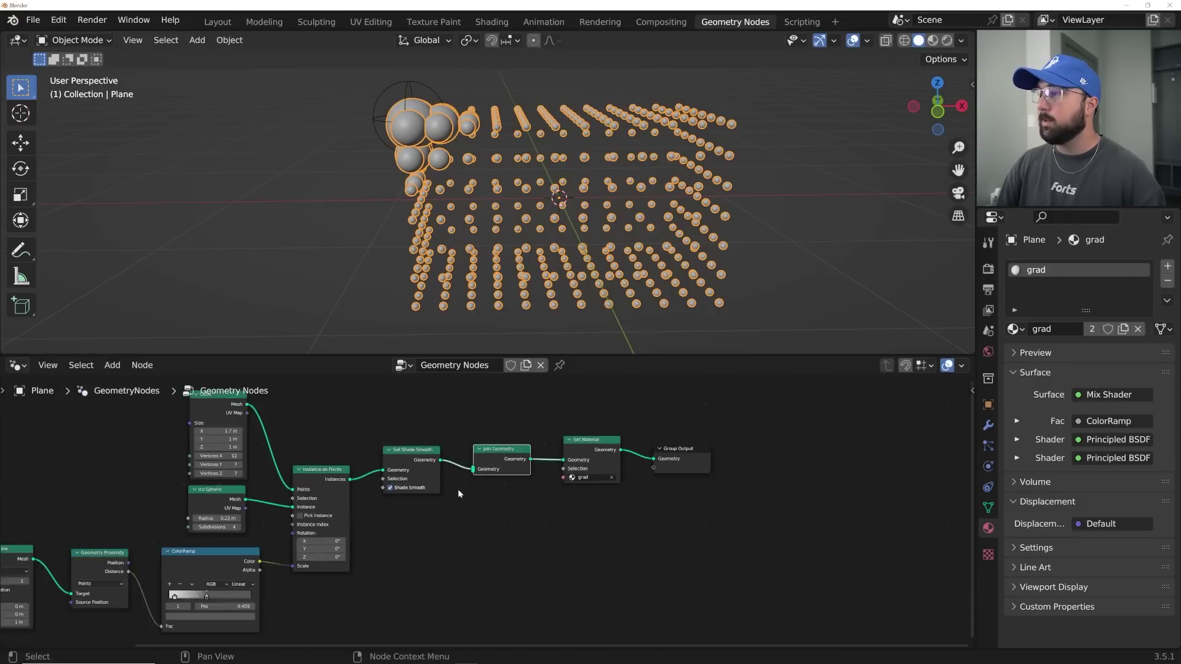
{"action": "left_click_drag", "start_coordinate": [503, 444], "coordinate": [502, 572]}
{"action": "scroll", "coordinate": [509, 491], "scroll_direction": "up", "scroll_amount": 2}
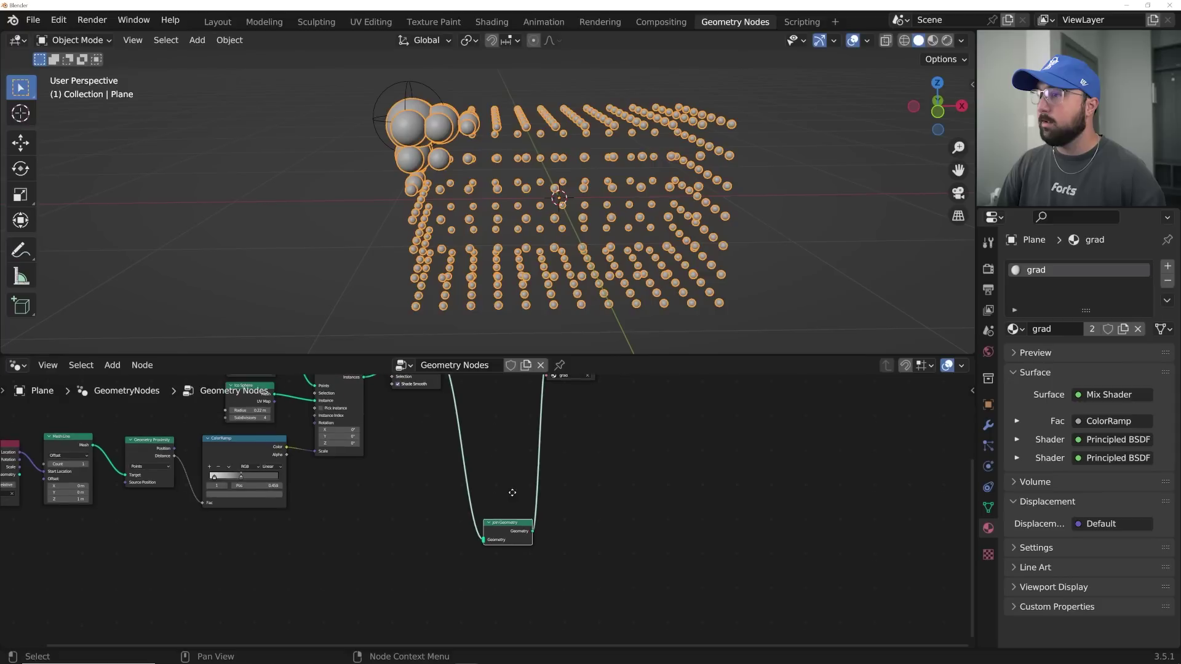
- Add a Mesh to Curve node beside the Join Geometry node
{"action": "scroll", "coordinate": [388, 484], "scroll_direction": "up", "scroll_amount": 2}
{"action": "middle_click_drag", "start_coordinate": [387, 484], "coordinate": [452, 474]}
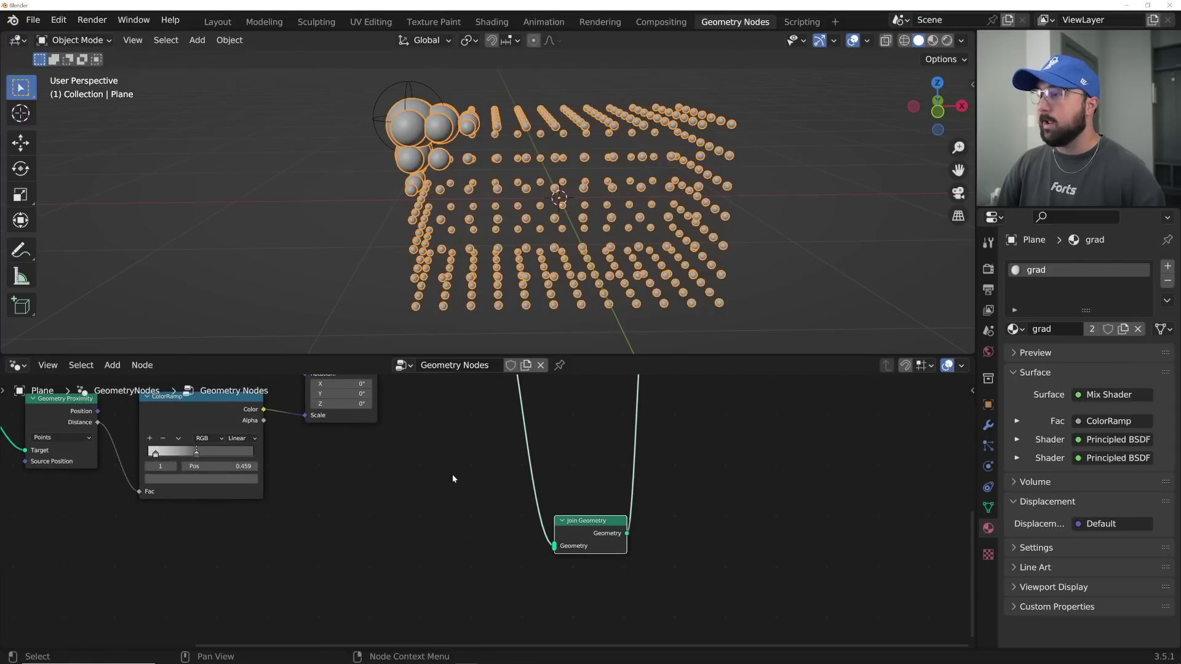
{"action": "key", "text": "shift+a"}
{"action": "left_click", "coordinate": [404, 390]}
{"action": "type", "text": "MESH TO C"}
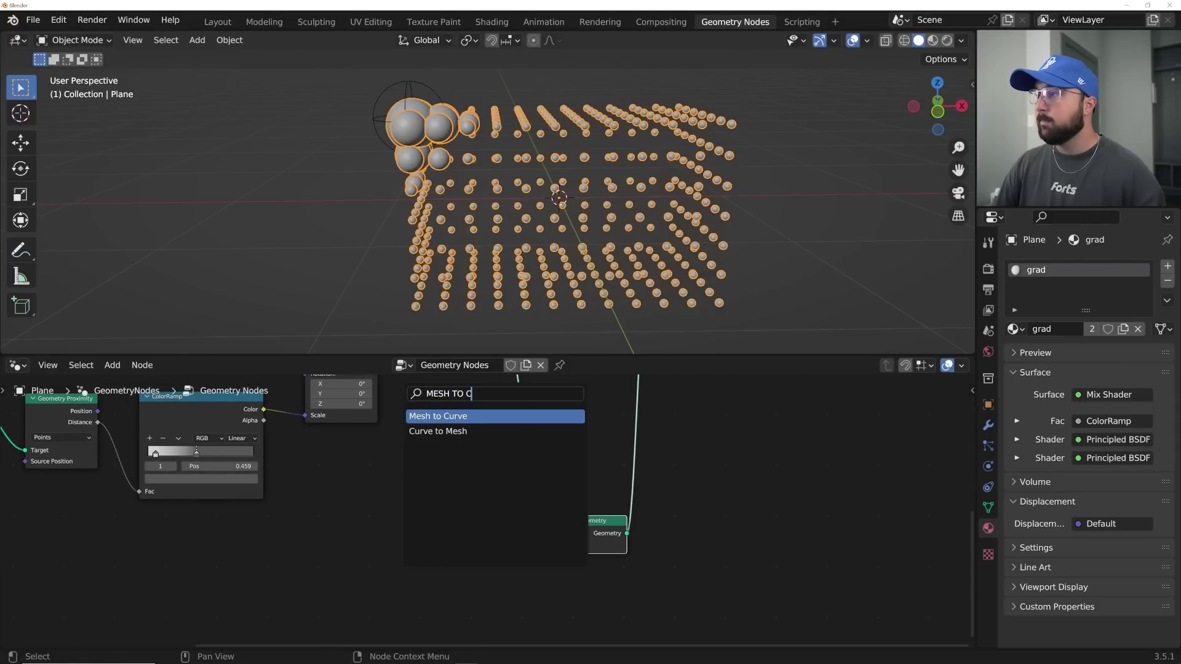
{"action": "key", "text": "Return"}
{"action": "left_click", "coordinate": [375, 530]}
- Move the Cube node beside Mesh to Curve, feed its Mesh output into that node, and link the resulting Curve to Join Geometry
{"action": "scroll", "coordinate": [350, 492], "scroll_direction": "down", "scroll_amount": 2}
{"action": "scroll", "coordinate": [332, 465], "scroll_direction": "up", "scroll_amount": 1}
{"action": "middle_click_drag", "start_coordinate": [332, 461], "coordinate": [350, 508]}
{"action": "middle_click_drag", "start_coordinate": [332, 441], "coordinate": [342, 555]}
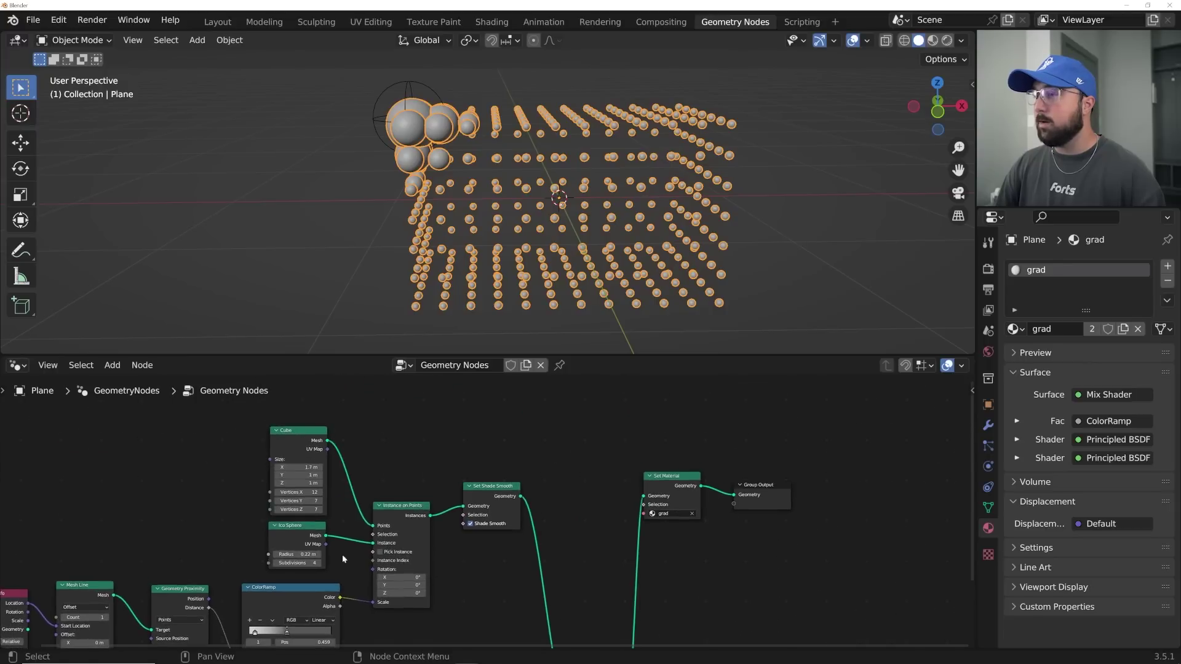
{"action": "mouse_move", "coordinate": [301, 434]}
{"action": "left_mouse_down"}
{"action": "mouse_move", "coordinate": [191, 636]}
{"action": "mouse_move", "coordinate": [212, 637]}
{"action": "mouse_move", "coordinate": [301, 449]}
{"action": "left_mouse_up"}
{"action": "scroll", "coordinate": [332, 469], "scroll_direction": "up", "scroll_amount": 2}
{"action": "middle_click_drag", "start_coordinate": [335, 470], "coordinate": [366, 591]}
{"action": "left_click_drag", "start_coordinate": [199, 518], "coordinate": [663, 559]}
- Inspect the curve lines between the spheres in rendered shading without overlays, and return to solid shading with overlays shown
{"action": "middle_click_drag", "start_coordinate": [449, 252], "coordinate": [566, 234]}
{"action": "scroll", "coordinate": [508, 183], "scroll_direction": "up", "scroll_amount": 5}
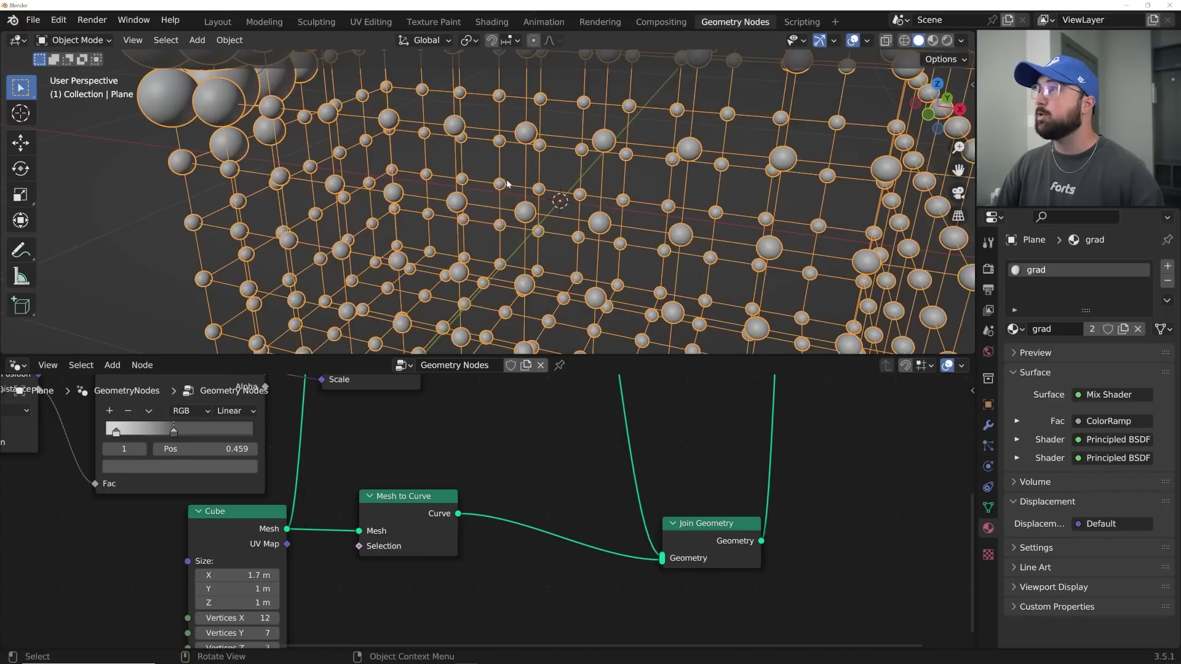
{"action": "left_click", "coordinate": [947, 41]}
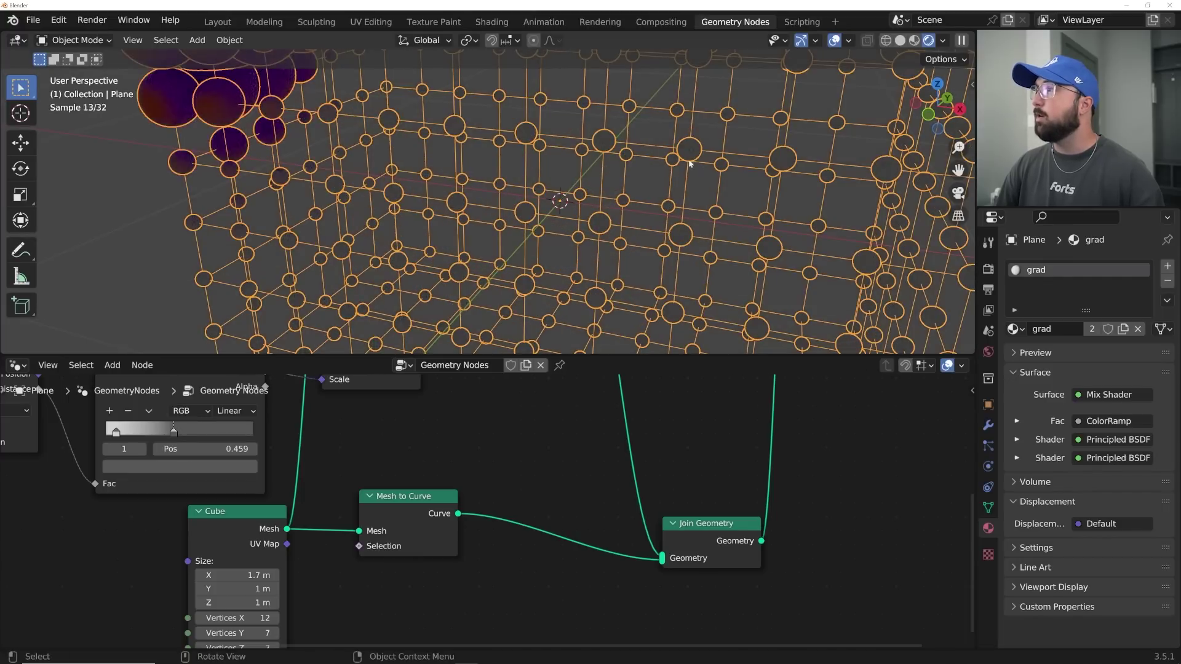
{"action": "left_click", "coordinate": [516, 138]}
{"action": "left_click", "coordinate": [834, 40]}
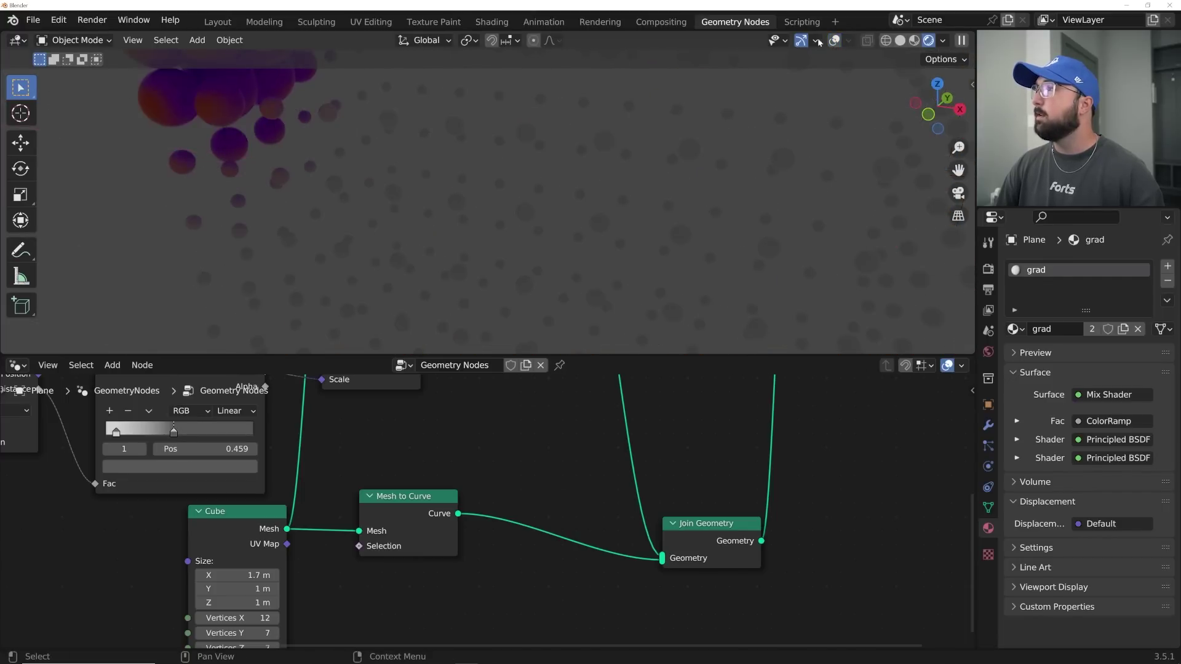
{"action": "left_click", "coordinate": [902, 41]}
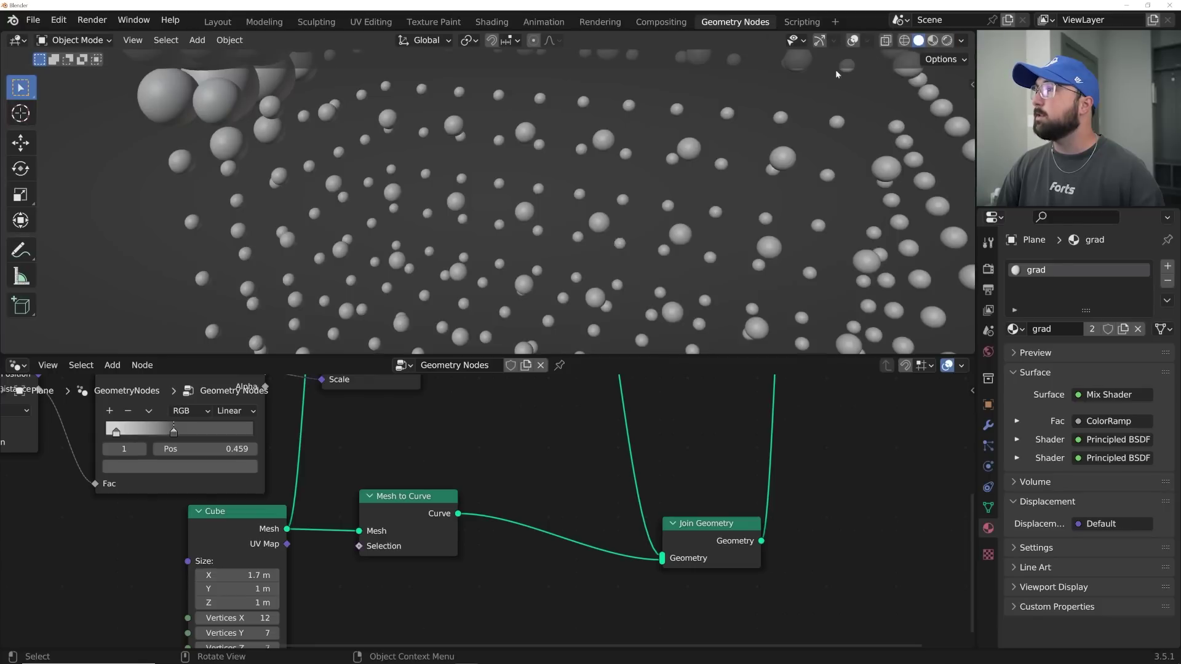
{"action": "left_click", "coordinate": [851, 40]}
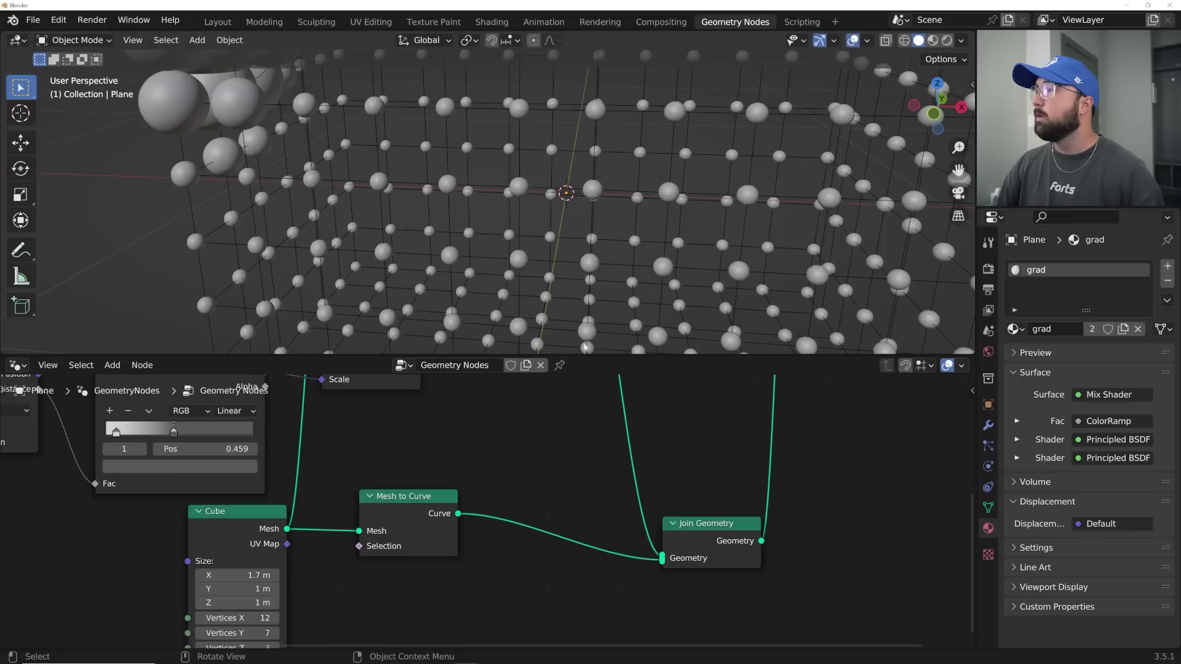
- Insert a Curve to Mesh node between Mesh to Curve and Join Geometry
{"action": "middle_click_drag", "start_coordinate": [480, 435], "coordinate": [456, 401]}
{"action": "key", "text": "shift+a"}
{"action": "left_click", "coordinate": [456, 398]}
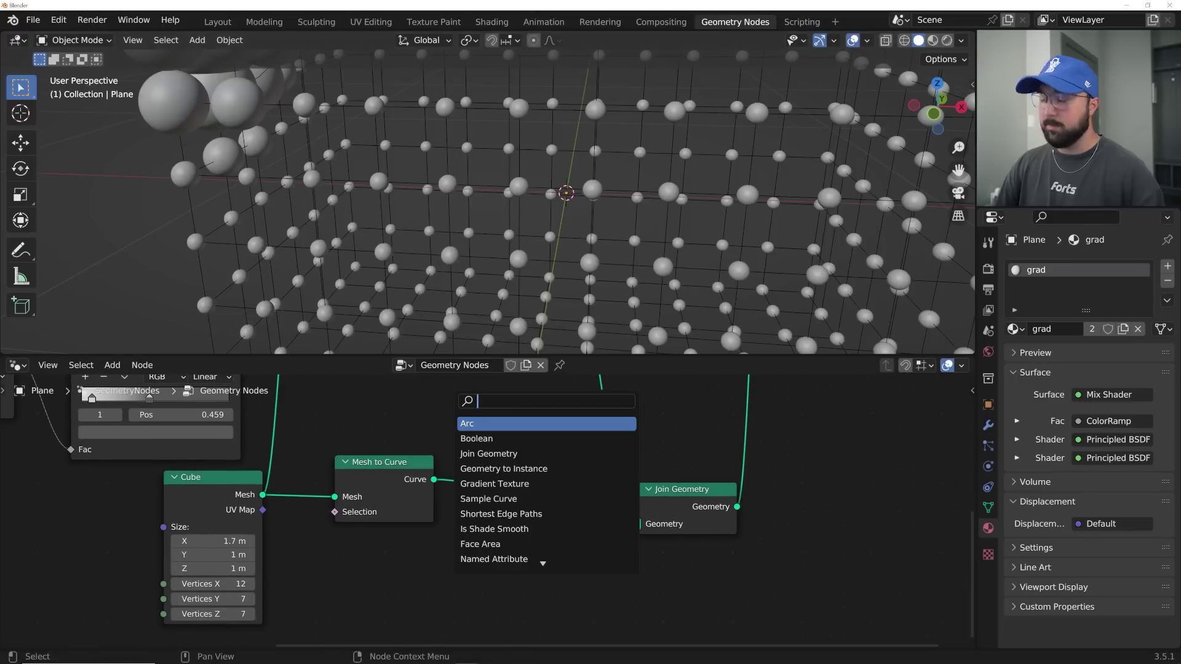
{"action": "type", "text": "CURVE TO"}
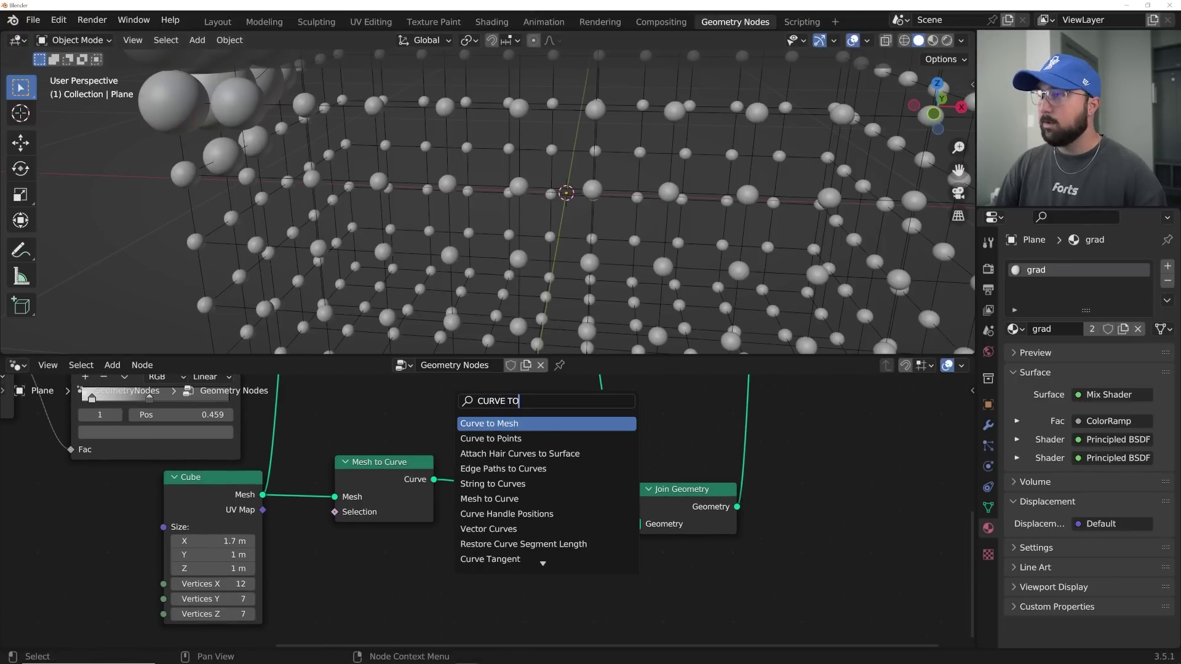
{"action": "key", "text": "Return"}
{"action": "left_click", "coordinate": [491, 472]}
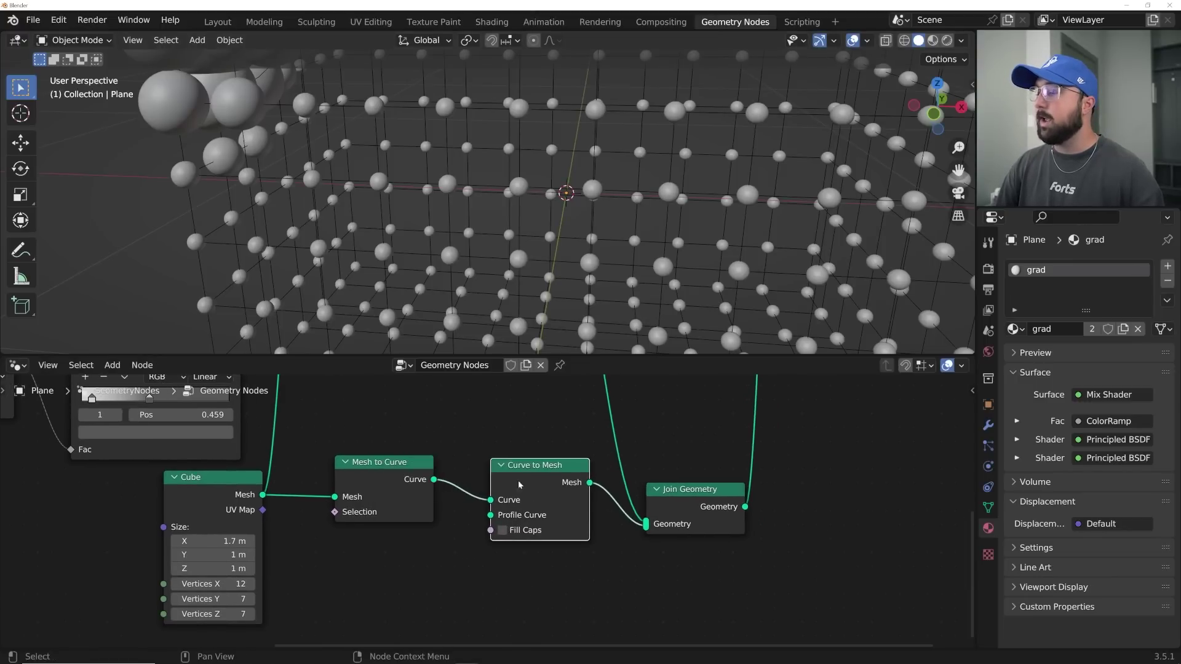
- Add a Curve Circle node as the Profile Curve of Curve to Mesh and set its radius to 0.002 m
{"action": "key", "text": "shift+a"}
{"action": "left_click", "coordinate": [456, 410]}
{"action": "type", "text": "CIRC"}
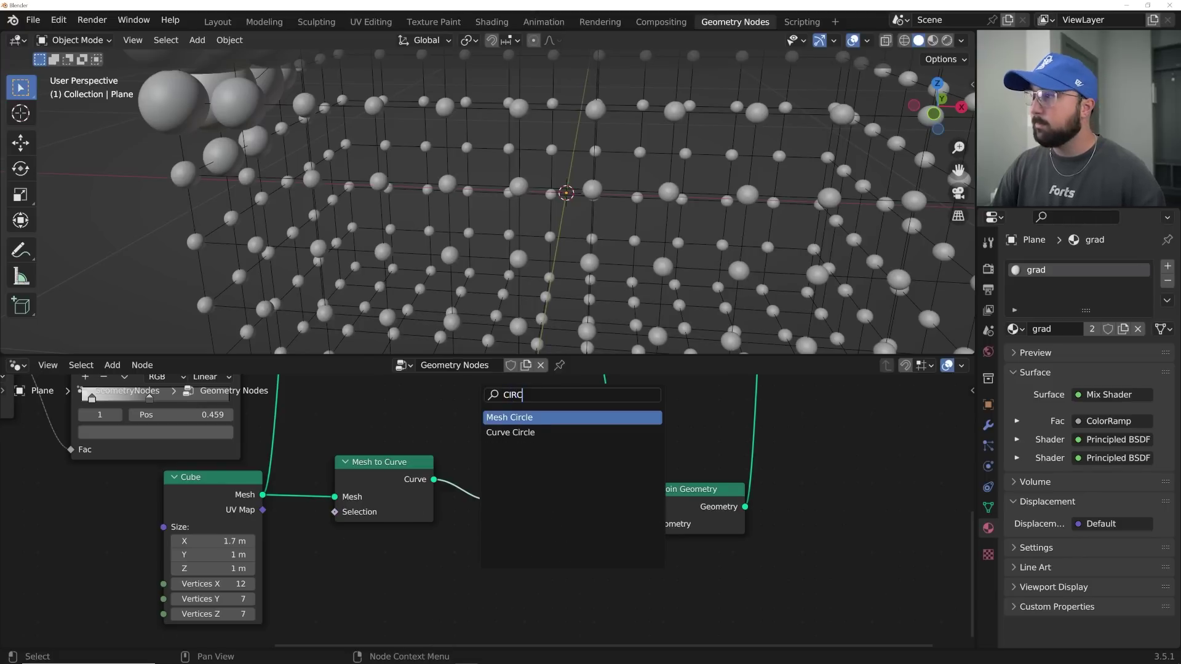
{"action": "key", "text": "Down"}
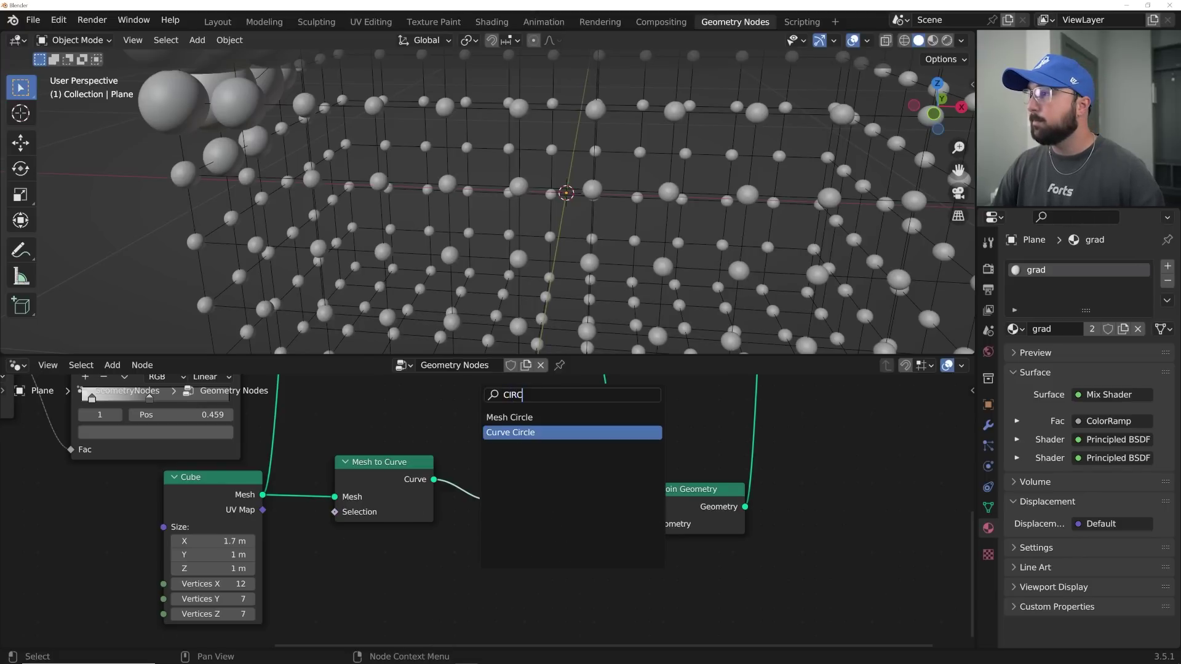
{"action": "key", "text": "Return"}
{"action": "left_click_drag", "start_coordinate": [427, 572], "coordinate": [491, 521]}
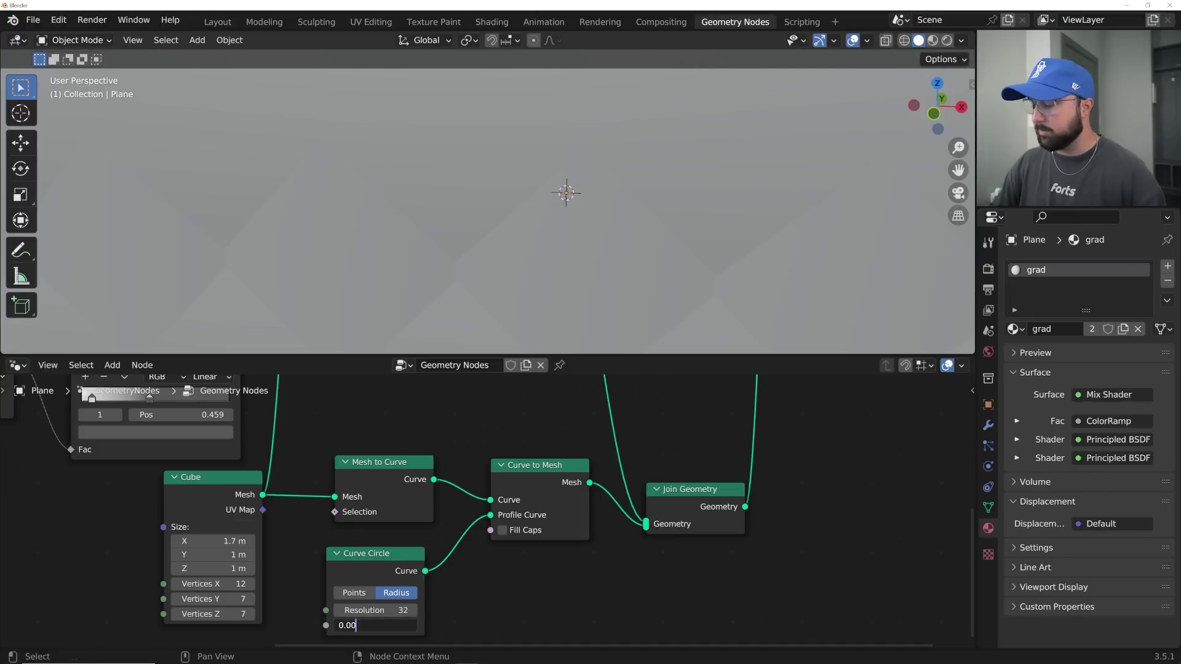
{"action": "type", "text": "2"}
{"action": "key", "text": "Return"}
- Switch to the Layout workspace and try moving the Empty through the sphere grid
{"action": "middle_click_drag", "start_coordinate": [640, 209], "coordinate": [385, 153]}
{"action": "left_click", "coordinate": [231, 28]}
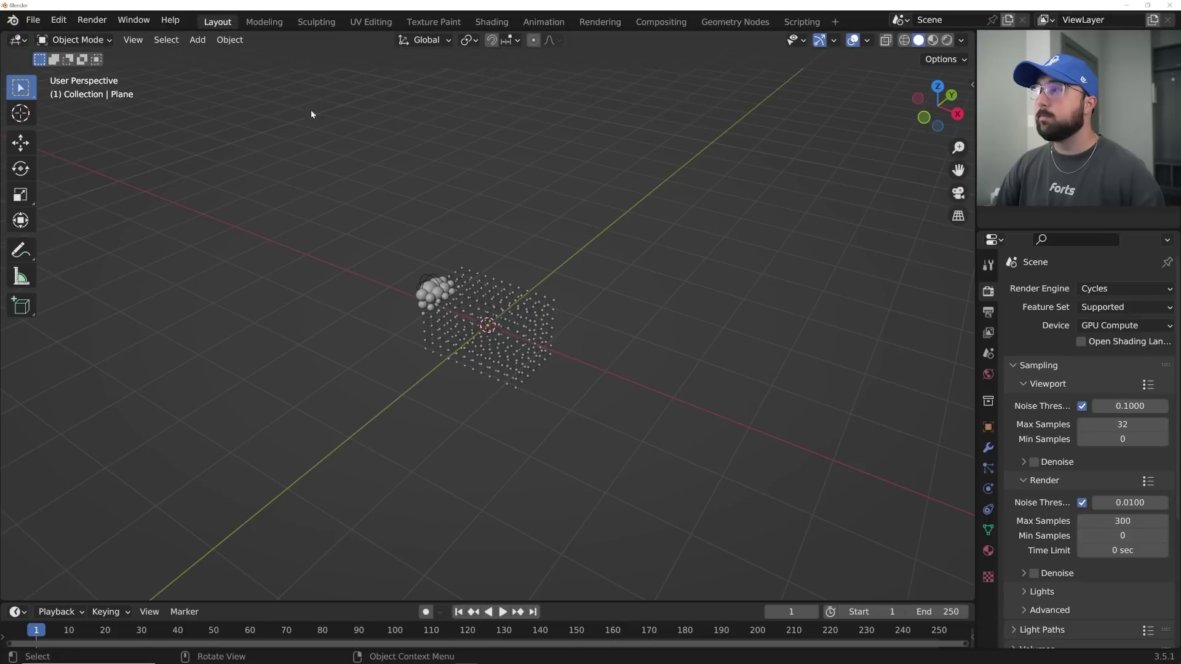
{"action": "middle_click_drag", "start_coordinate": [562, 232], "coordinate": [553, 278]}
{"action": "scroll", "coordinate": [547, 286], "scroll_direction": "up", "scroll_amount": 6}
{"action": "middle_click_drag", "start_coordinate": [440, 369], "coordinate": [490, 390]}
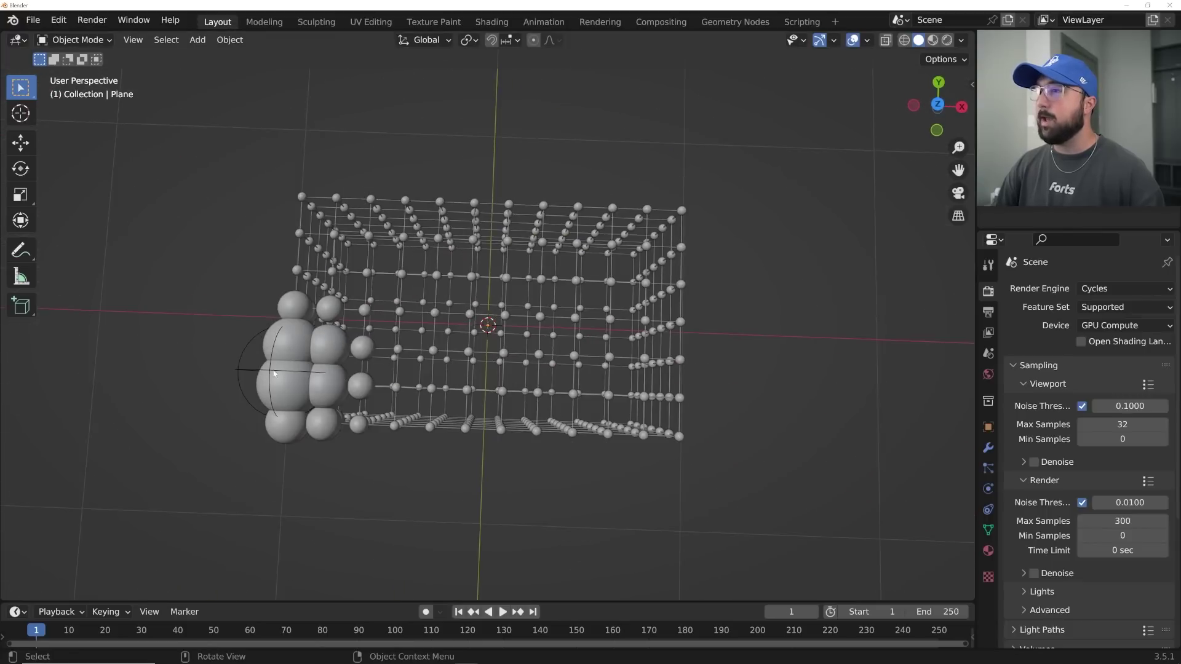
{"action": "left_click", "coordinate": [275, 374]}
{"action": "middle_click_drag", "start_coordinate": [274, 373], "coordinate": [311, 270]}
{"action": "key", "text": "g"}
{"action": "left_click", "coordinate": [316, 326]}
{"action": "key", "text": "g"}
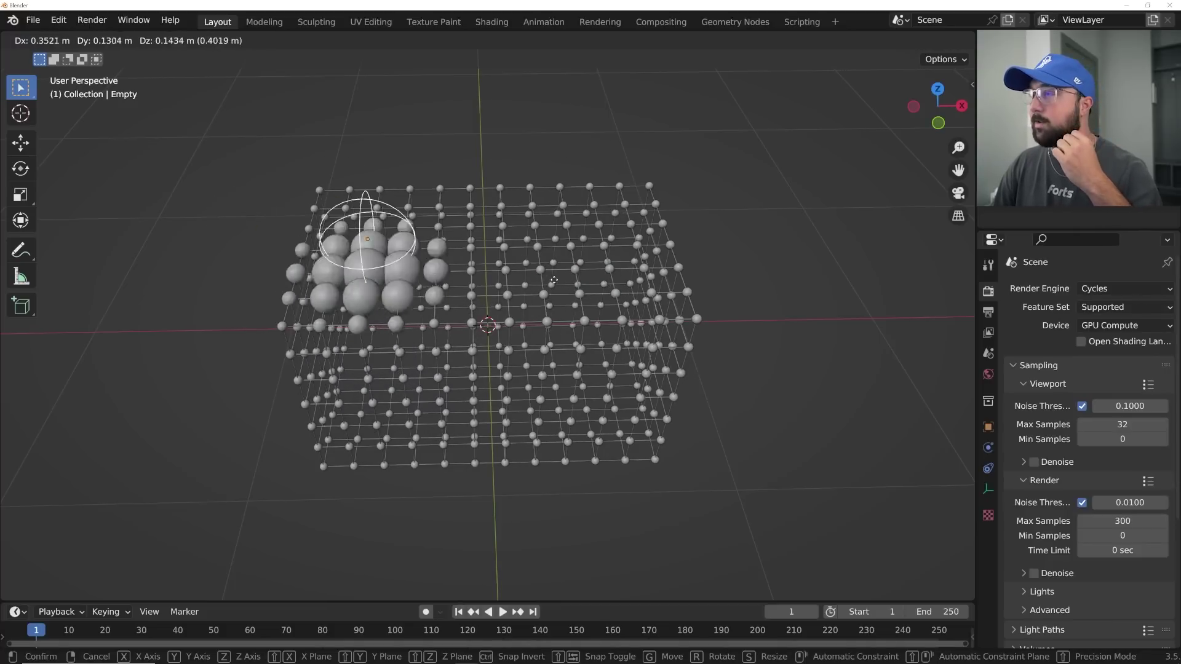
{"action": "right_click", "coordinate": [625, 266]}
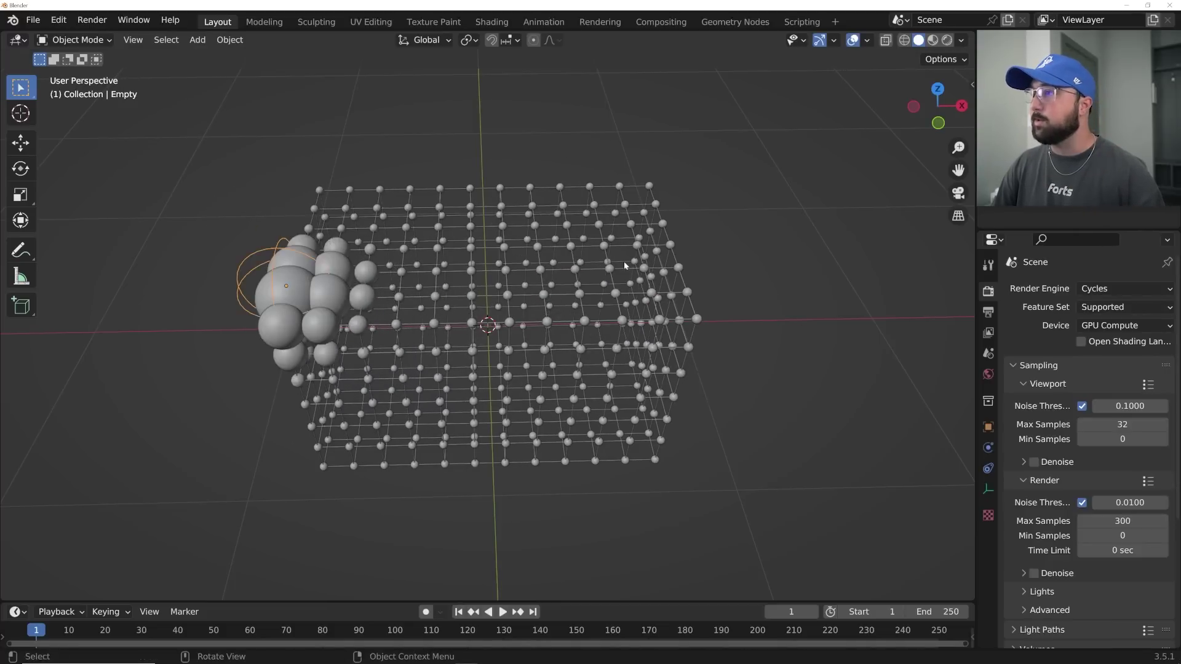
- Add a Bezier circle curve at the centre of the sphere grid
{"action": "middle_click_drag", "start_coordinate": [625, 266], "coordinate": [572, 222]}
{"action": "key", "text": "shift+a"}
{"action": "mouse_move", "coordinate": [559, 207]}
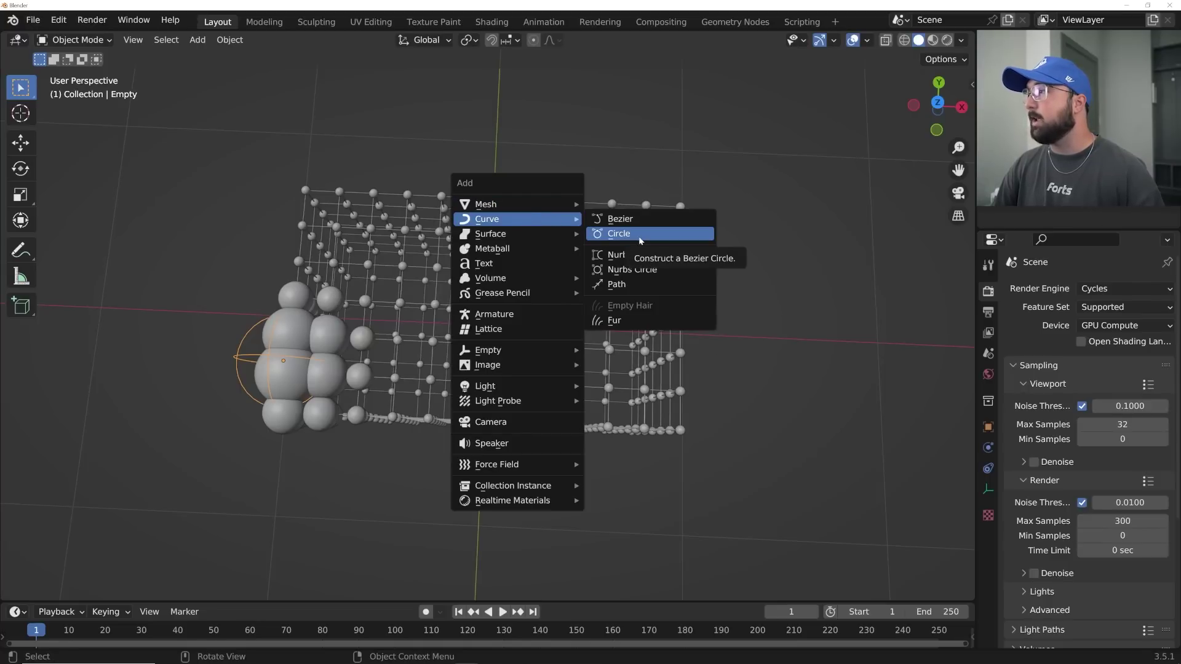
{"action": "left_click", "coordinate": [640, 239]}
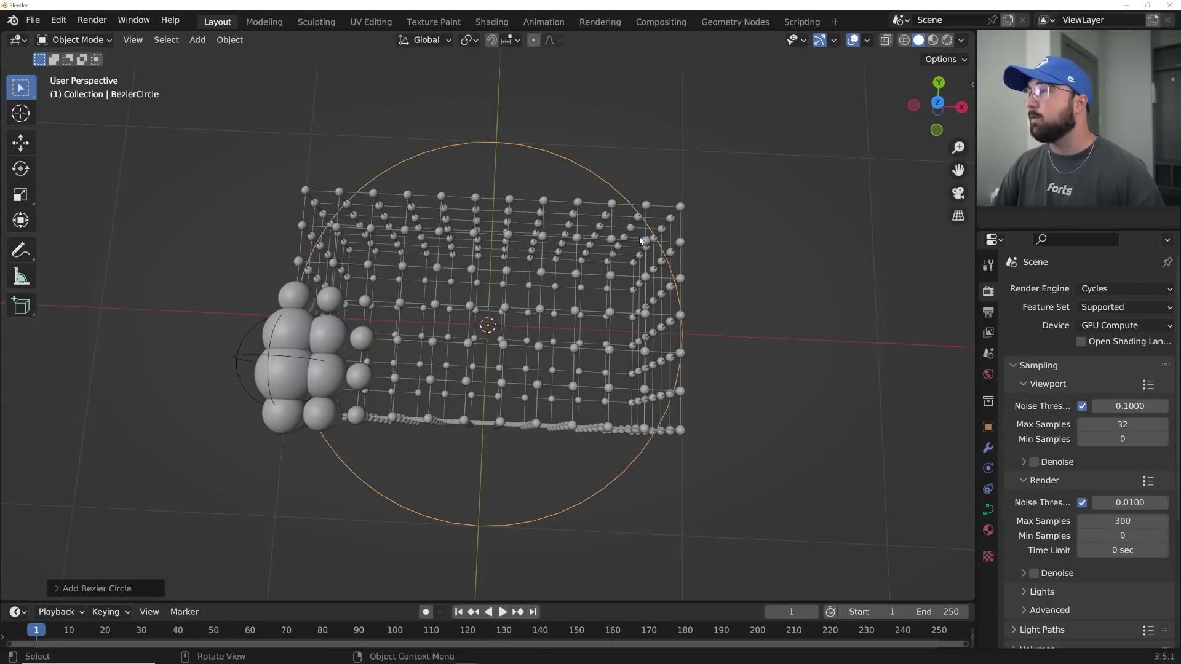
- Give the Empty a Follow Path constraint with BezierCircle as its target
{"action": "left_click", "coordinate": [271, 358]}
{"action": "middle_click_drag", "start_coordinate": [311, 362], "coordinate": [442, 338]}
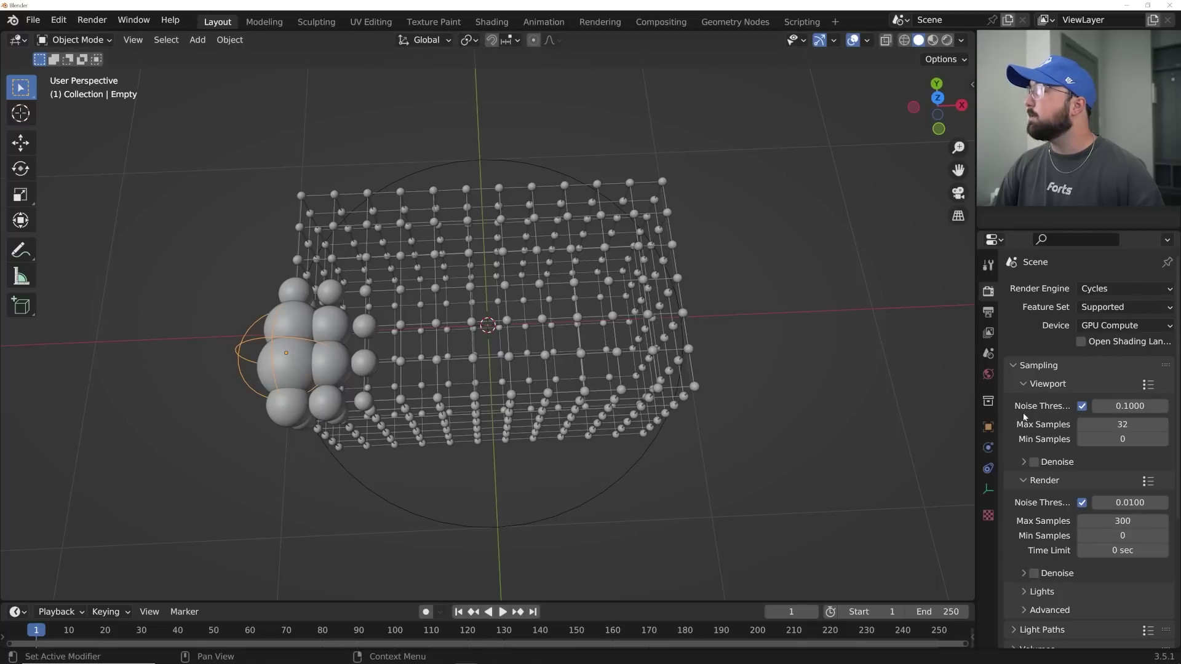
{"action": "left_click", "coordinate": [987, 448]}
{"action": "left_click", "coordinate": [987, 468]}
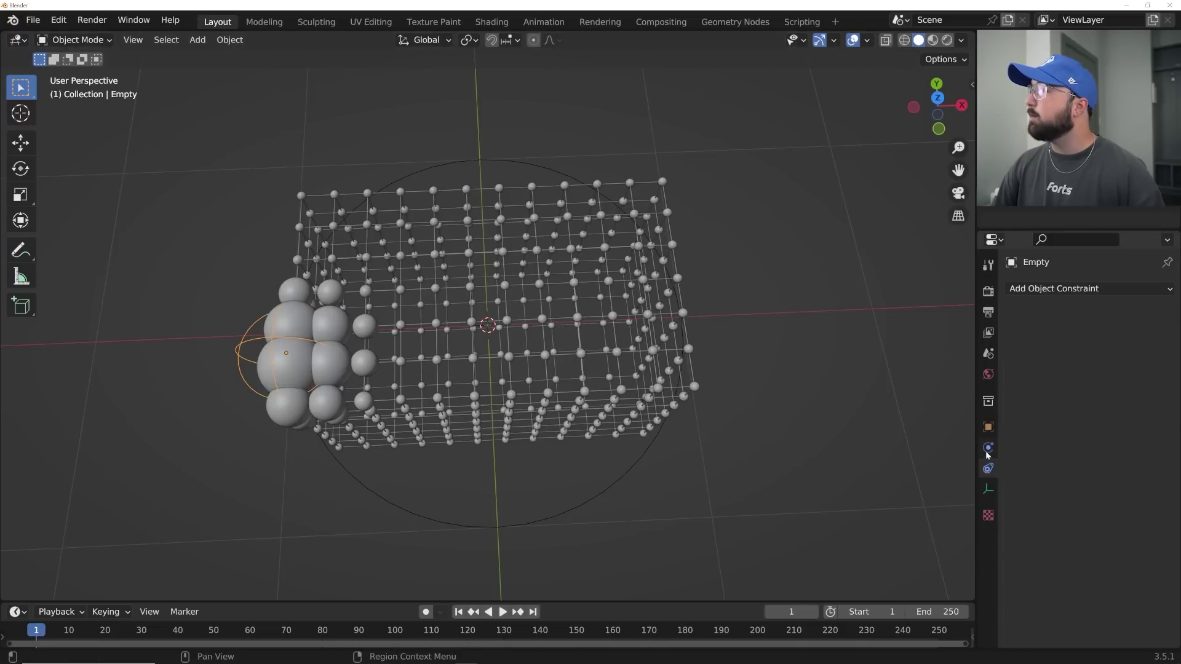
{"action": "left_click", "coordinate": [987, 449]}
{"action": "left_click", "coordinate": [987, 469]}
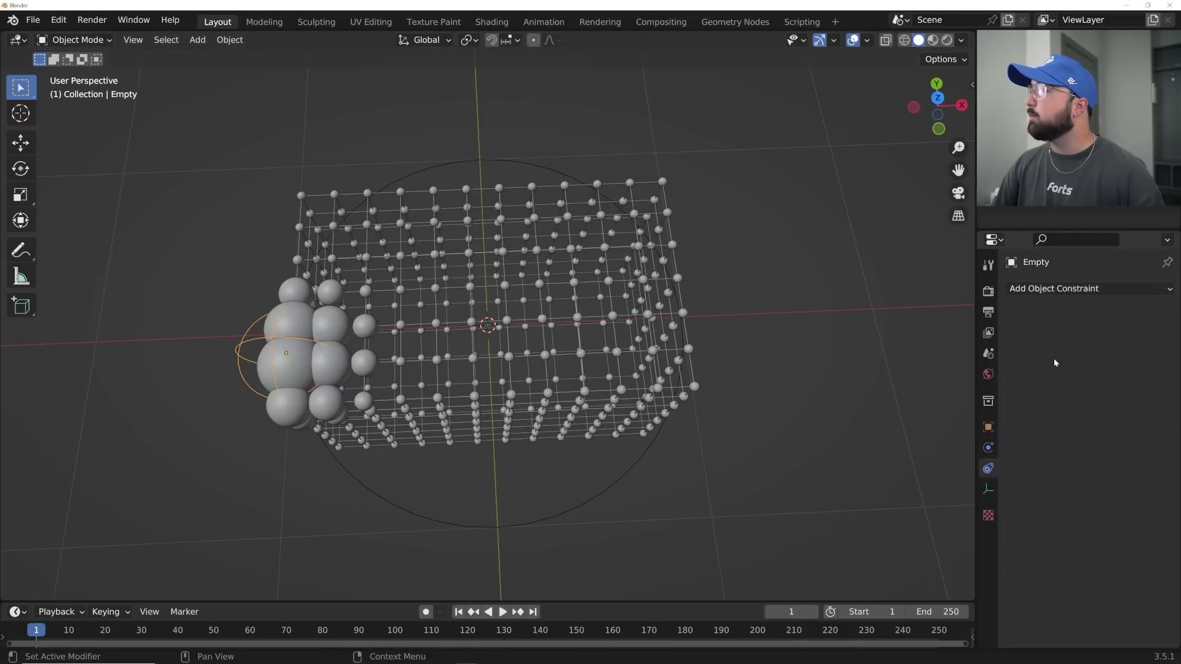
{"action": "left_click", "coordinate": [1070, 289]}
{"action": "left_click", "coordinate": [1115, 394]}
{"action": "left_click", "coordinate": [1112, 335]}
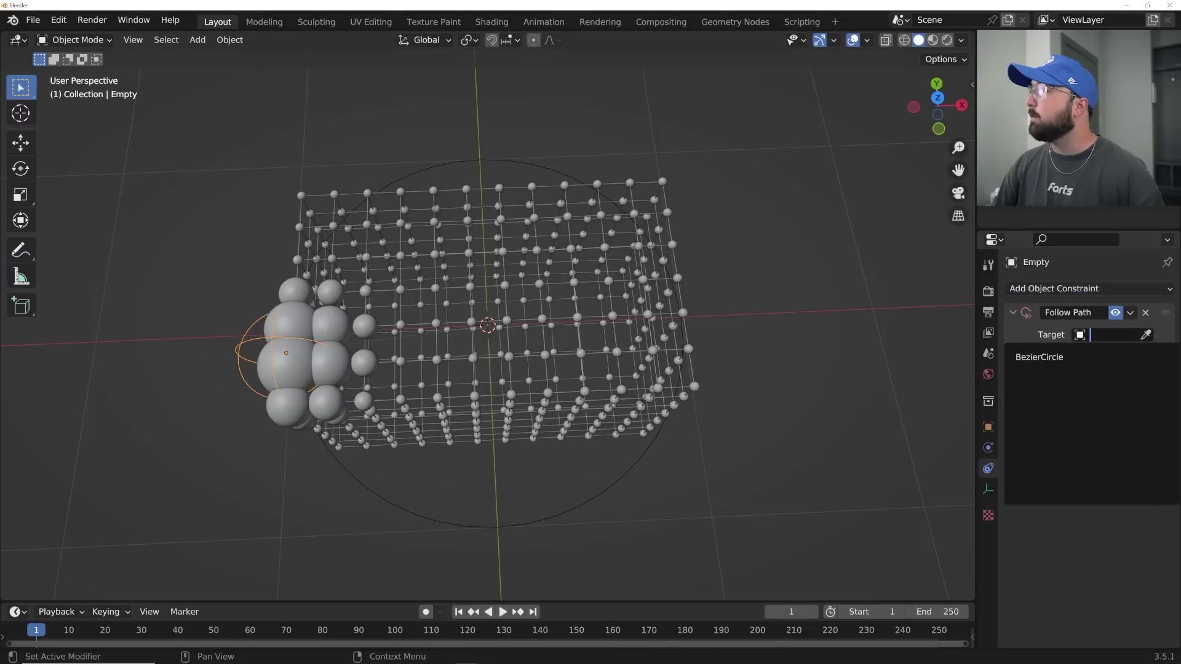
{"action": "left_click", "coordinate": [1046, 358]}
- Move the Empty onto the grid's nearest corner, then try a Follow Path offset and undo it
{"action": "scroll", "coordinate": [749, 424], "scroll_direction": "down", "scroll_amount": 3}
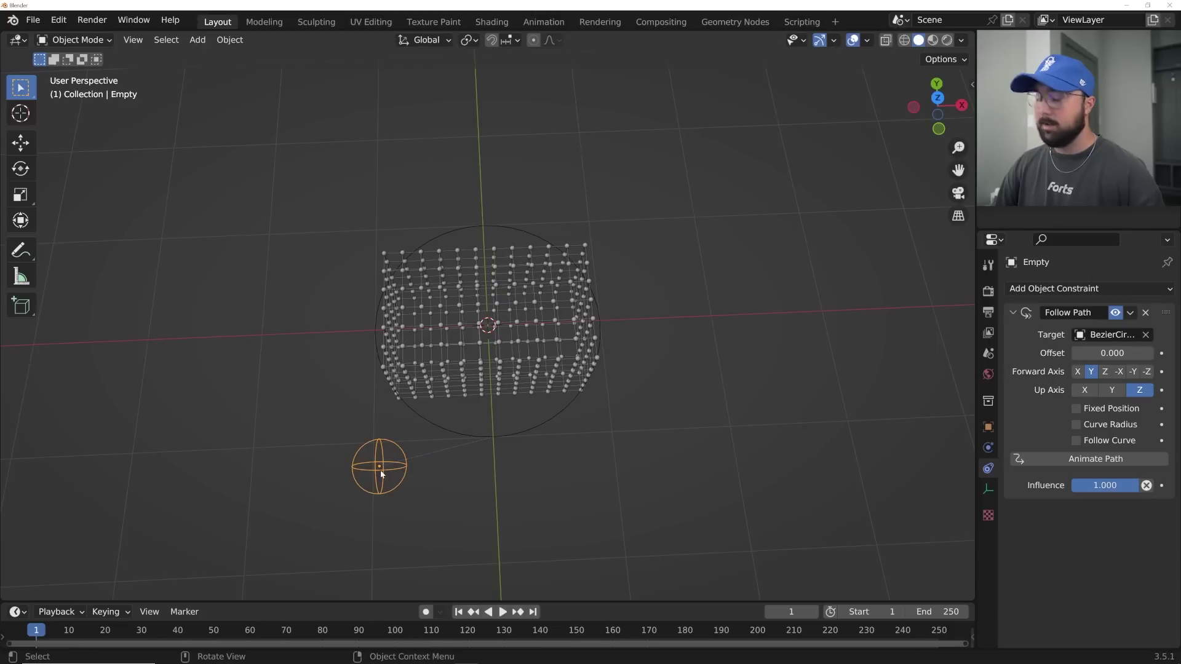
{"action": "middle_click_drag", "start_coordinate": [382, 474], "coordinate": [423, 474]}
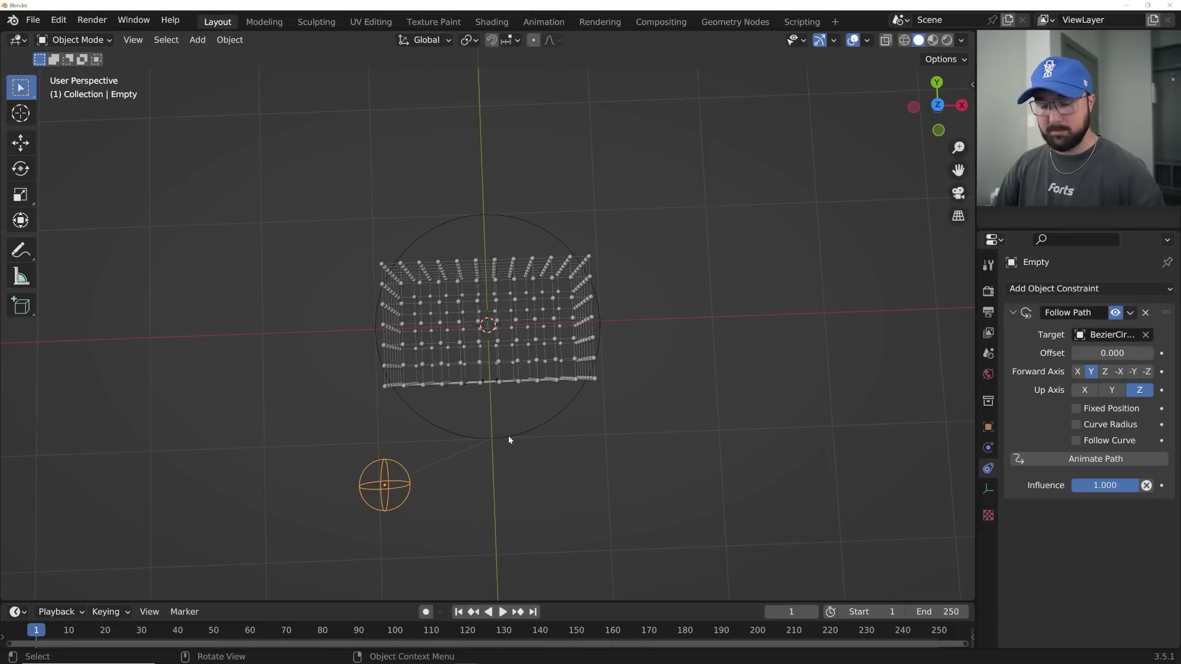
{"action": "key", "text": "g"}
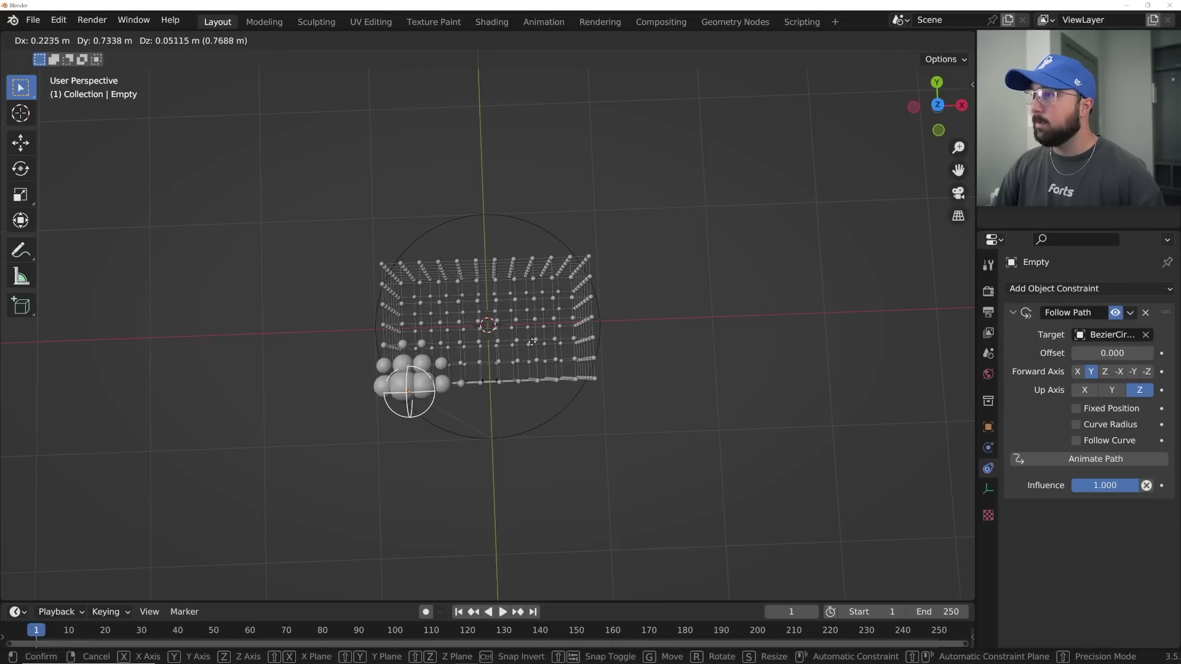
{"action": "left_click", "coordinate": [512, 327]}
{"action": "left_click_drag", "start_coordinate": [1113, 353], "coordinate": [972, 354]}
{"action": "key", "text": "ctrl+z"}
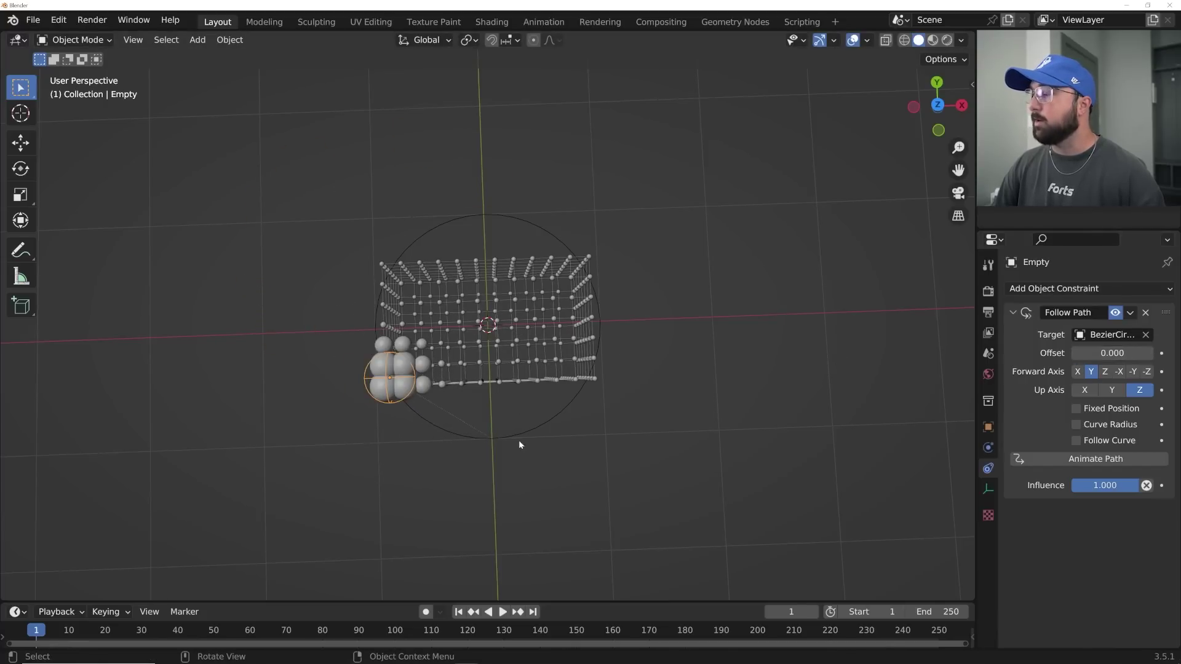
- Delete the Bezier circle and add a Path curve in its place
{"action": "left_click", "coordinate": [529, 433]}
{"action": "key", "text": "Delete"}
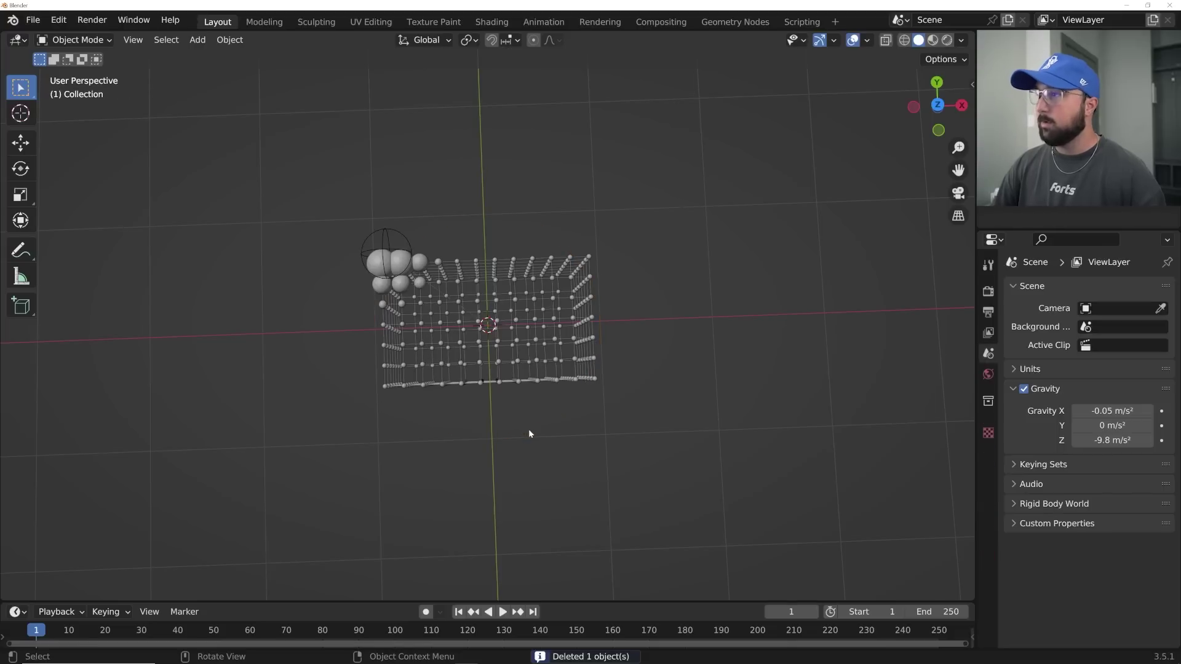
{"action": "key", "text": "shift+a"}
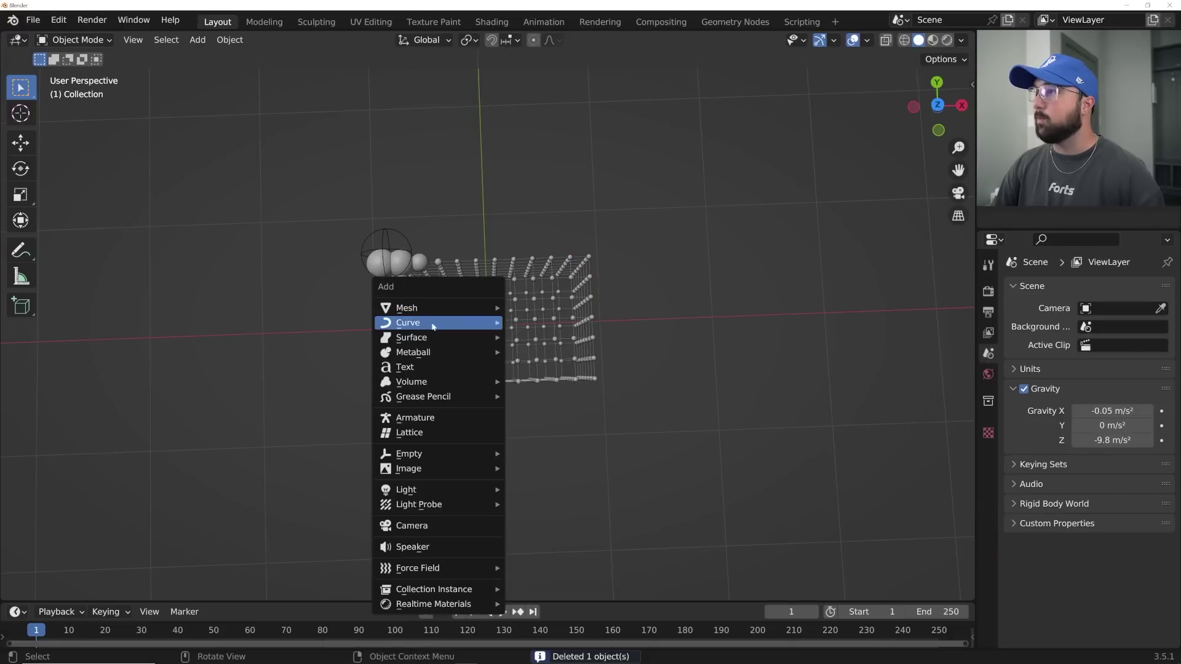
{"action": "mouse_move", "coordinate": [436, 324]}
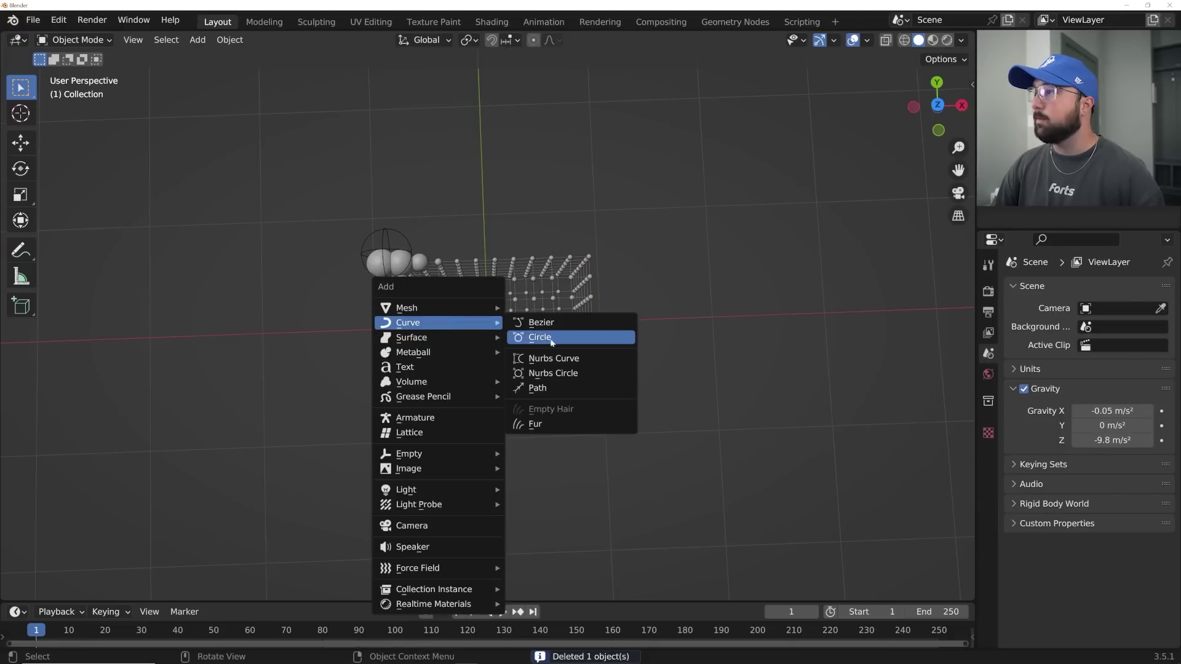
{"action": "left_click", "coordinate": [559, 386]}
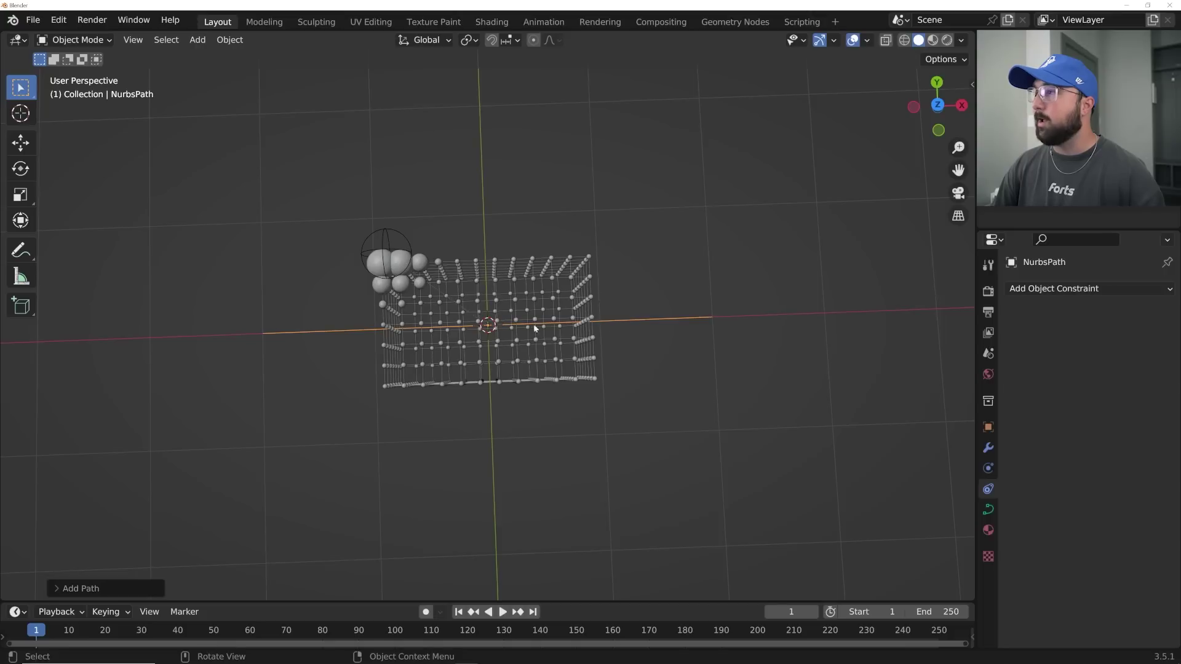
- Activate the Move tool, switch to the top view, and scale the path down to fit within the sphere grid
{"action": "left_click", "coordinate": [22, 142]}
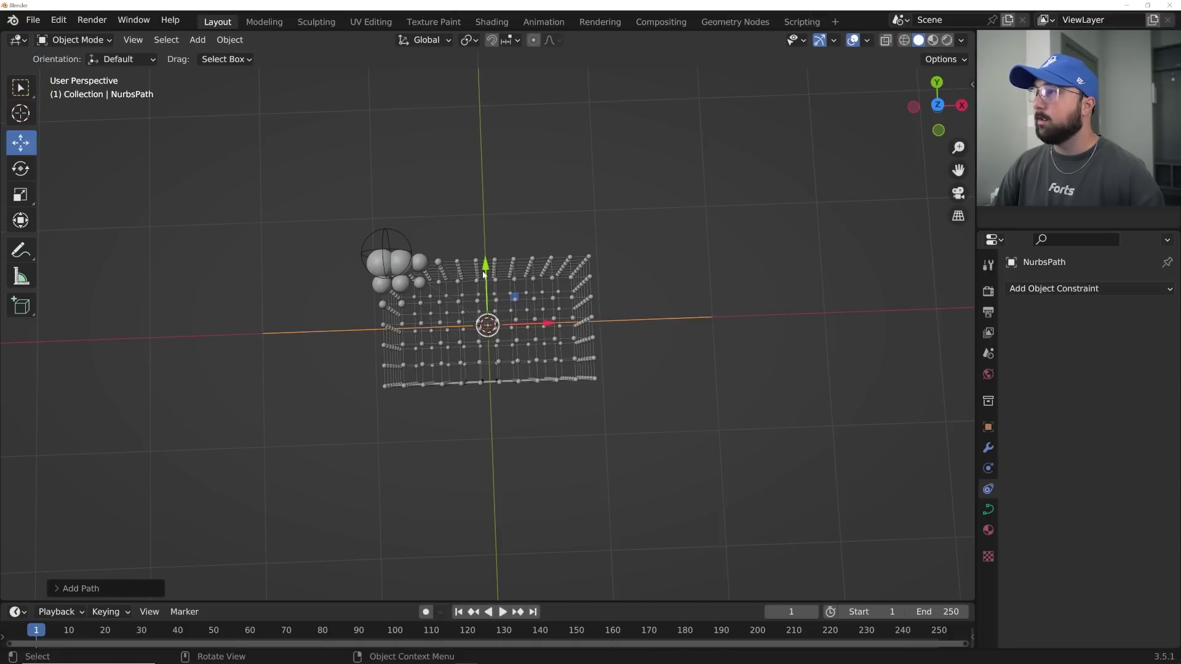
{"action": "key", "text": "s"}
{"action": "right_click", "coordinate": [581, 304]}
{"action": "key", "text": "grave"}
{"action": "left_click", "coordinate": [581, 217]}
{"action": "scroll", "coordinate": [572, 337], "scroll_direction": "up", "scroll_amount": 4}
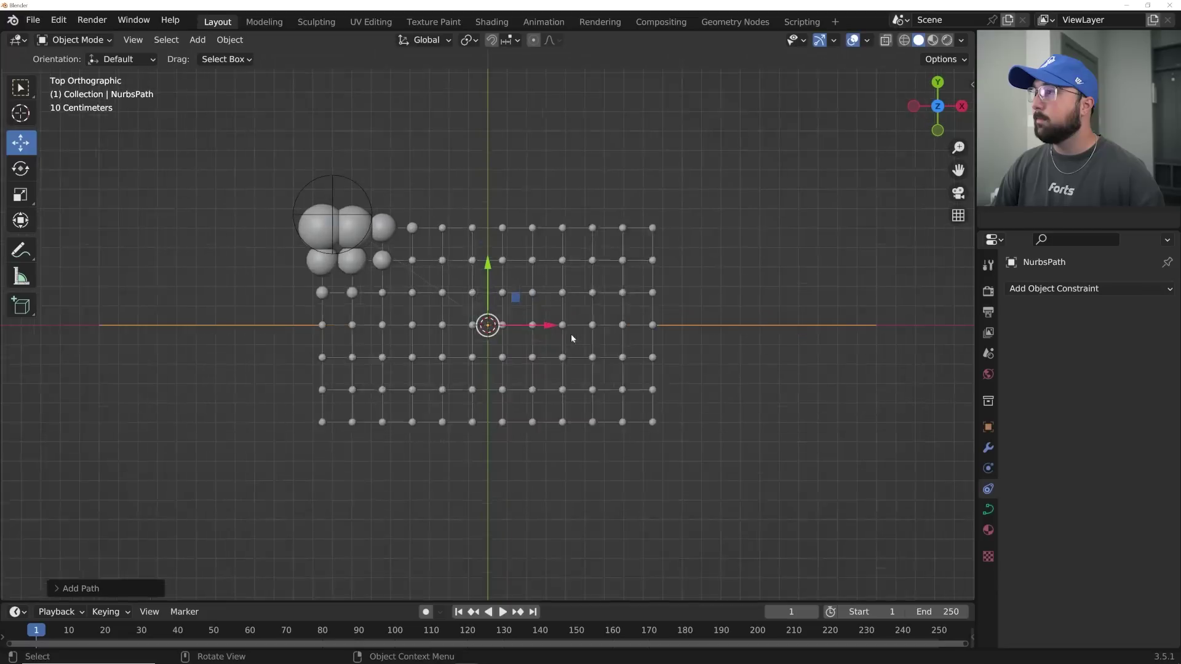
{"action": "key", "text": "s"}
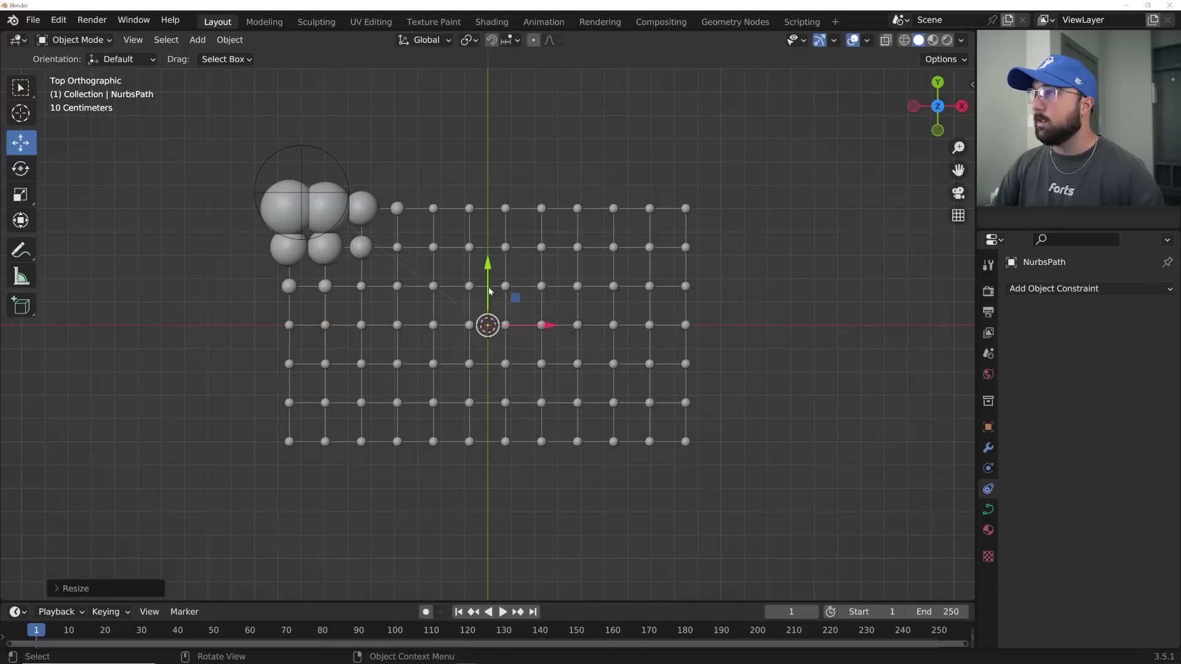
- Move the path curve to the grid's front edge and set it as the target of the Empty's Follow Path constraint
{"action": "left_click_drag", "start_coordinate": [491, 291], "coordinate": [491, 410]}
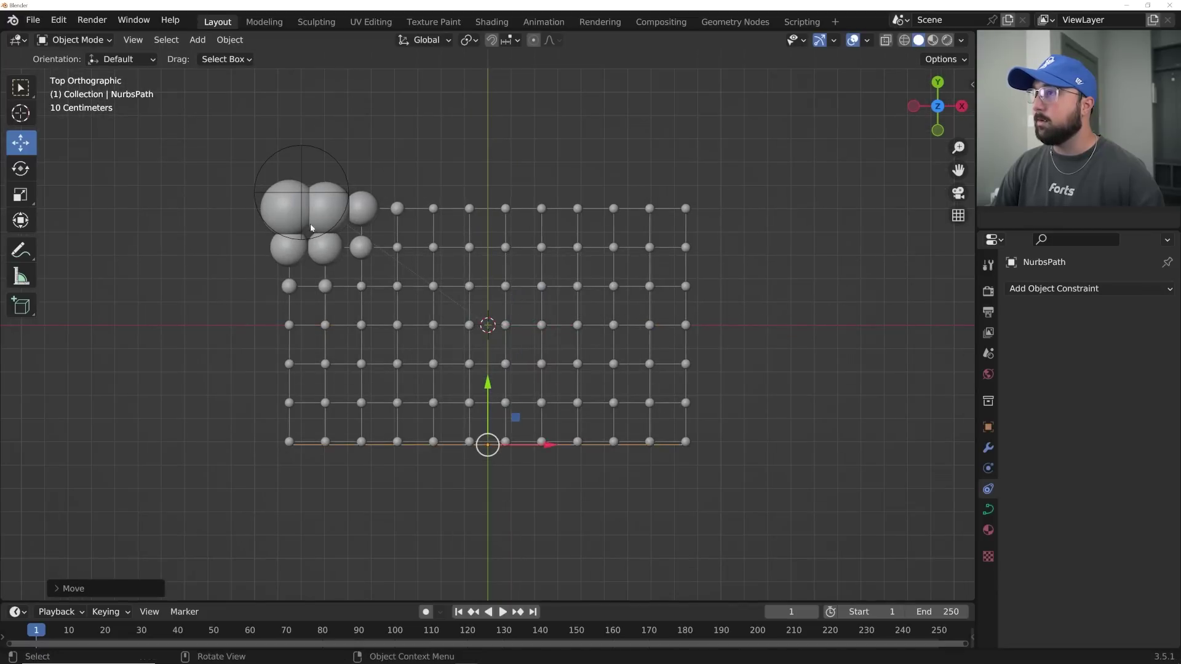
{"action": "left_click", "coordinate": [346, 170]}
{"action": "left_click", "coordinate": [1108, 335]}
{"action": "left_click", "coordinate": [1069, 356]}
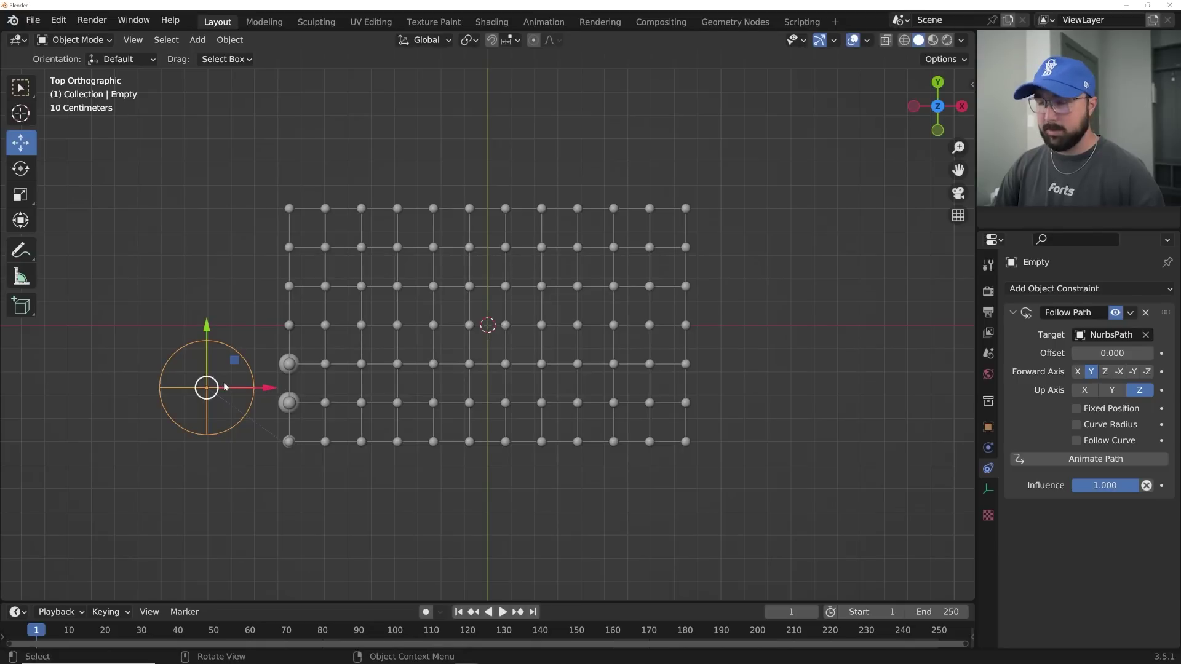
- Move the Empty onto the path's starting end and change its Follow Path offset to -60.1
{"action": "left_click_drag", "start_coordinate": [226, 387], "coordinate": [301, 436]}
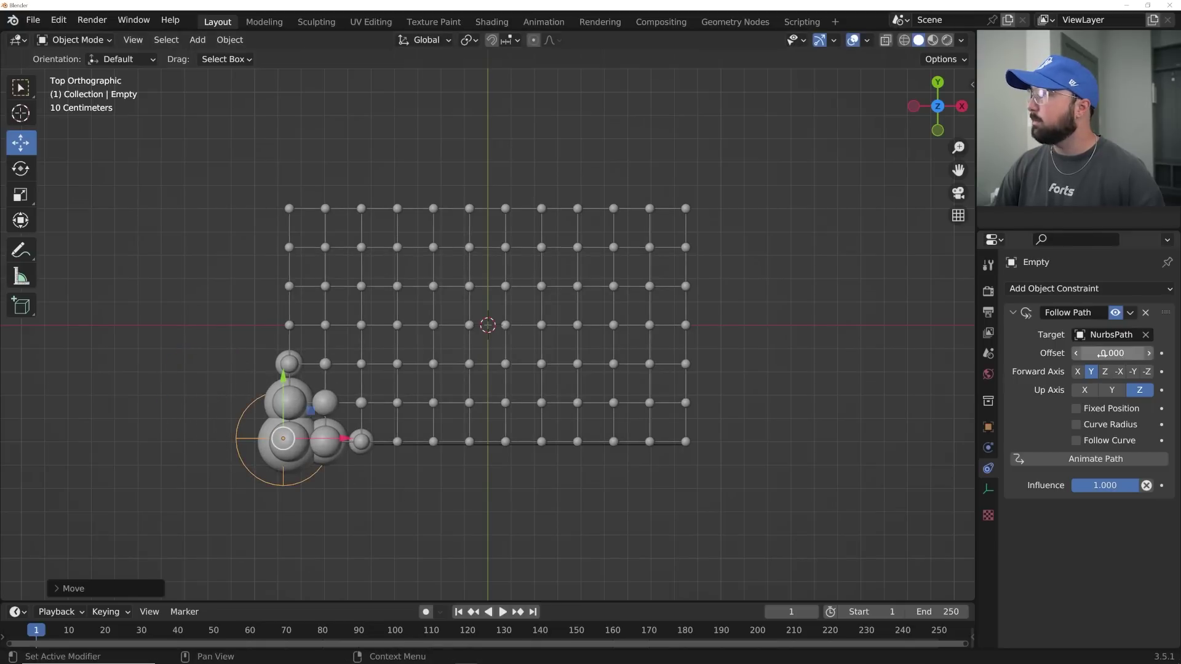
{"action": "left_click_drag", "start_coordinate": [1112, 353], "coordinate": [1055, 353]}
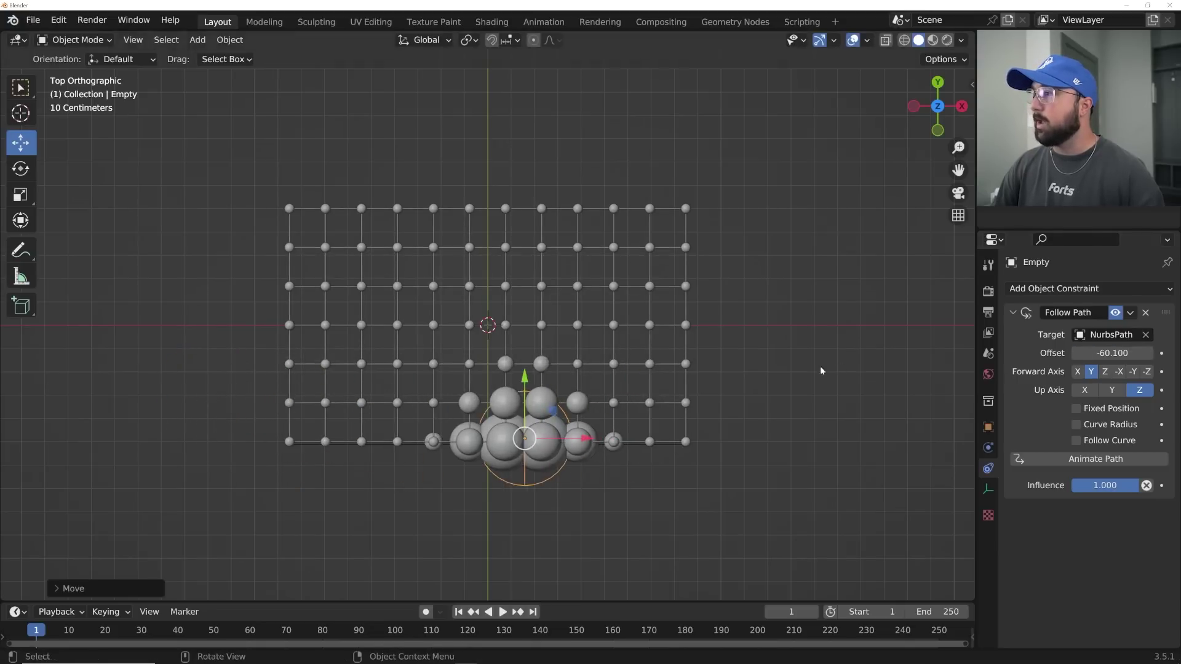
- Edit the path curve and extrude its right end point along the grid's right side to the back edge
{"action": "scroll", "coordinate": [666, 471], "scroll_direction": "up", "scroll_amount": 1}
{"action": "left_click", "coordinate": [667, 468]}
{"action": "middle_click_drag", "start_coordinate": [695, 445], "coordinate": [523, 361], "text": "shift"}
{"action": "key", "text": "Tab"}
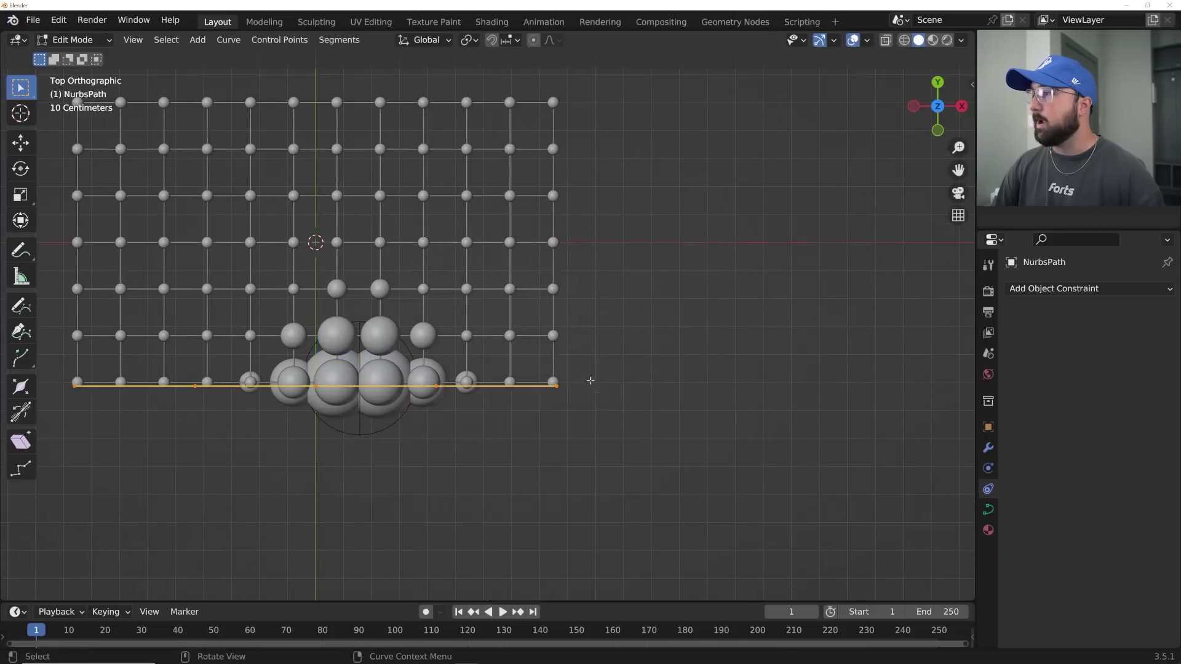
{"action": "scroll", "coordinate": [591, 381], "scroll_direction": "up", "scroll_amount": 3}
{"action": "left_click", "coordinate": [608, 431]}
{"action": "middle_click_drag", "start_coordinate": [623, 338], "coordinate": [595, 455], "text": "shift"}
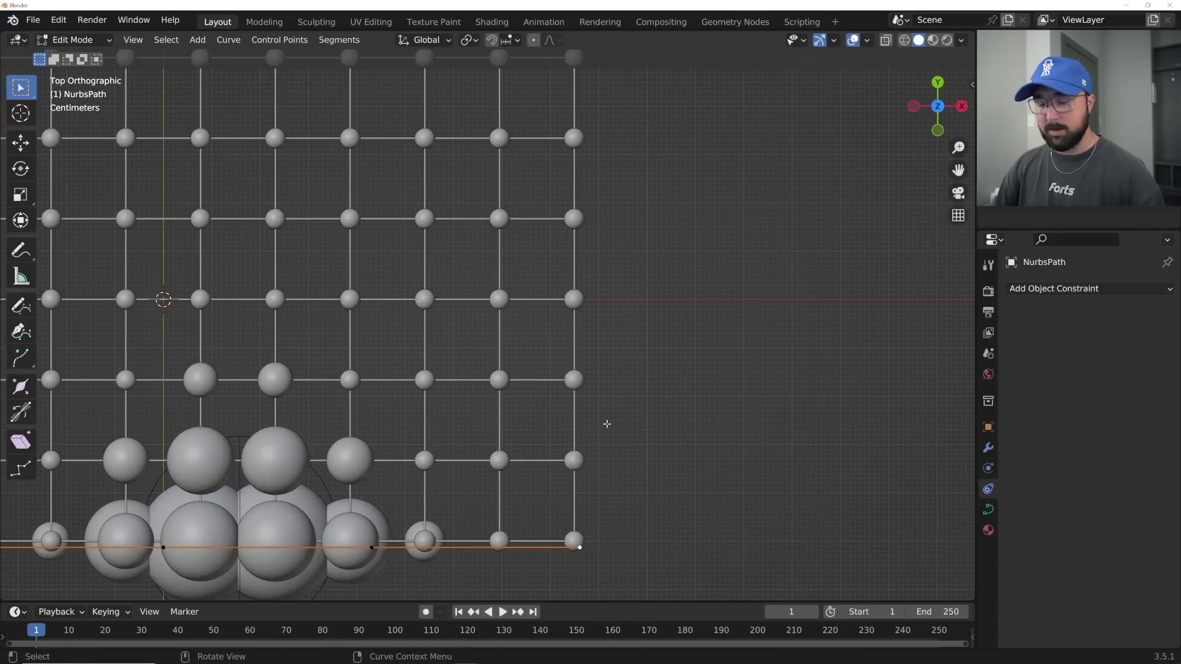
{"action": "key", "text": "e"}
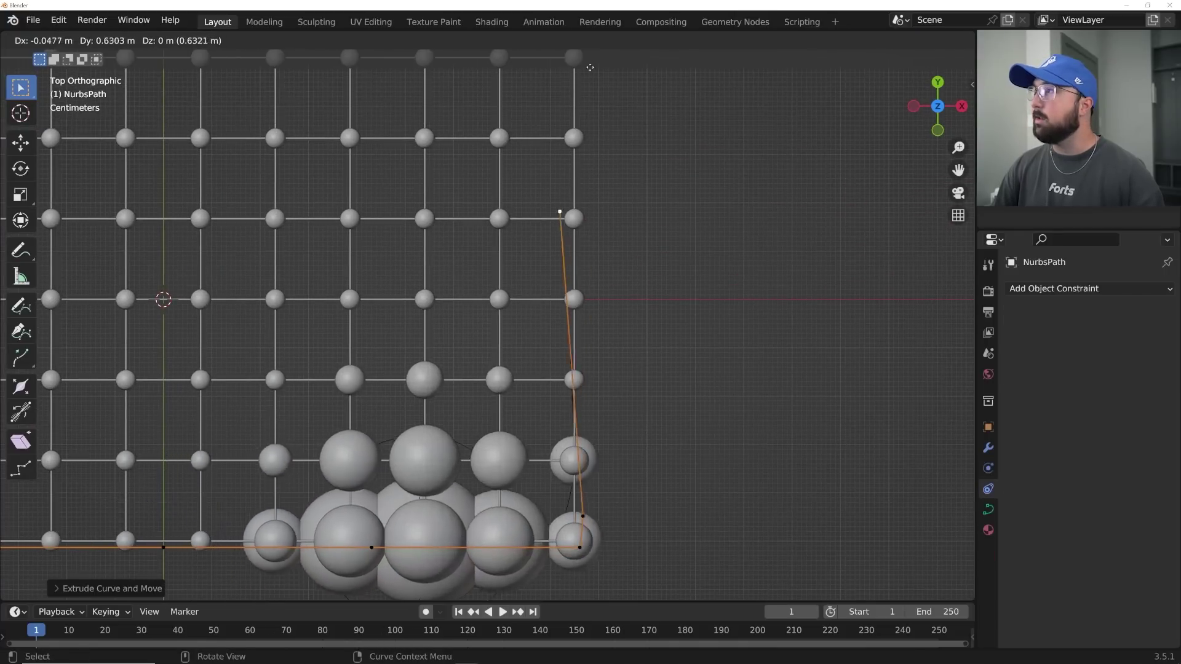
{"action": "left_click", "coordinate": [648, 436]}
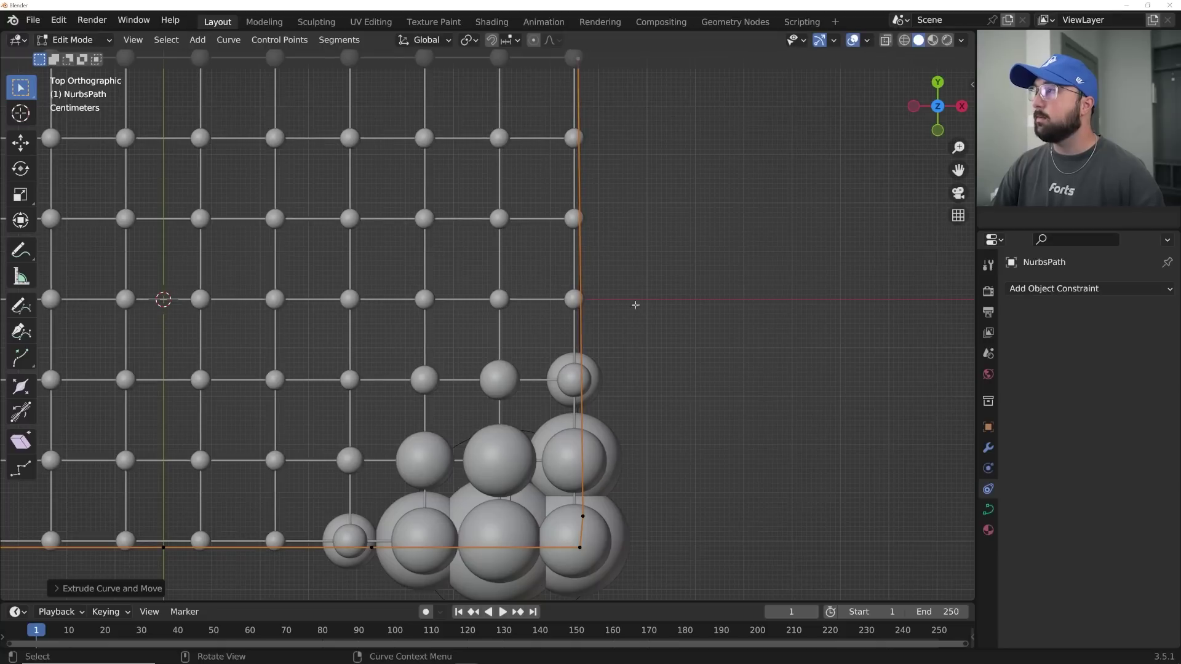
- Extrude the path around the back-right corner and along the grid's back edge to the back-left corner
{"action": "scroll", "coordinate": [617, 362], "scroll_direction": "up", "scroll_amount": 4, "text": "shift"}
{"action": "key", "text": "g"}
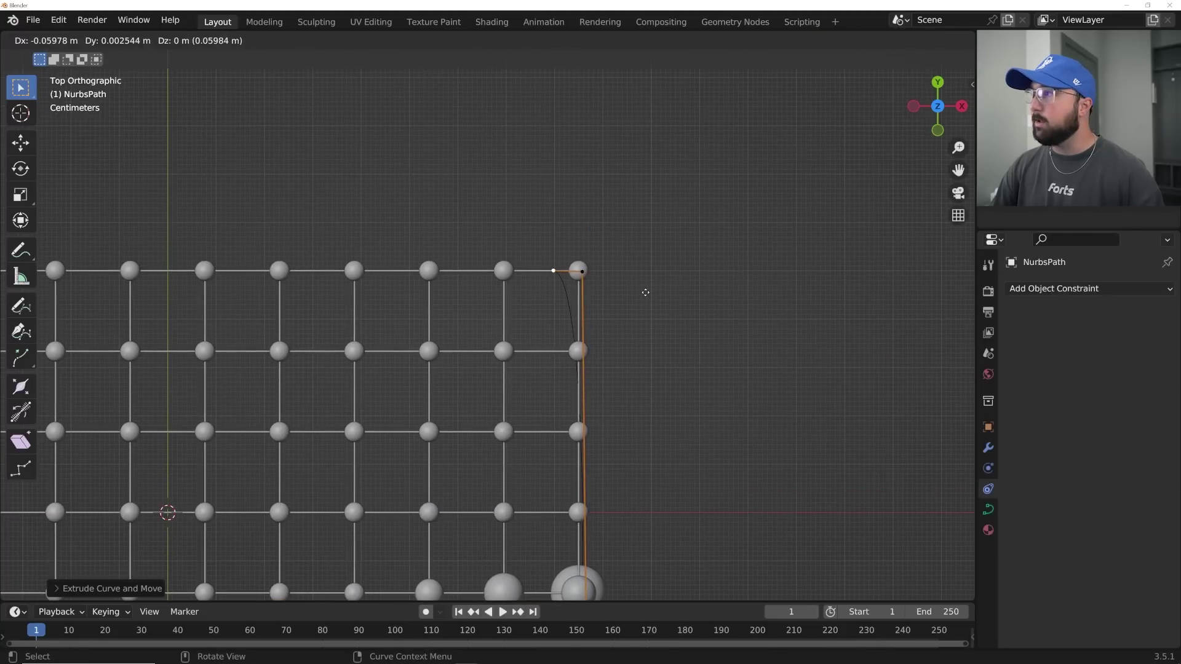
{"action": "left_click", "coordinate": [198, 289]}
{"action": "middle_click_drag", "start_coordinate": [198, 290], "coordinate": [711, 311], "text": "shift"}
{"action": "key", "text": "e"}
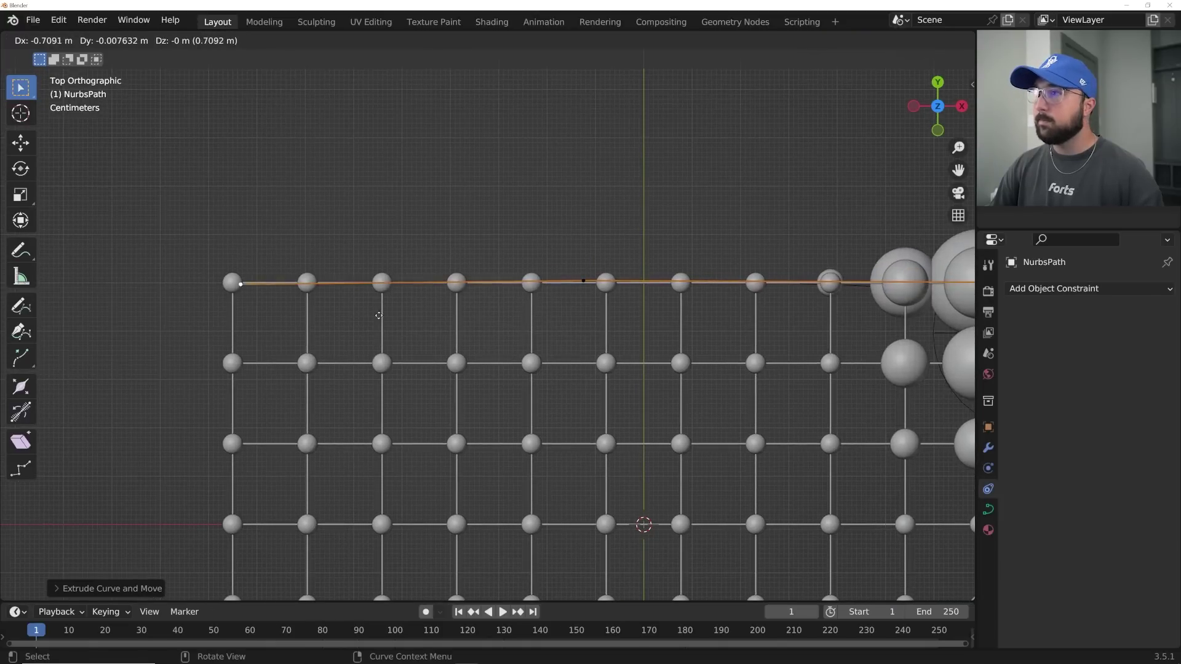
{"action": "left_click", "coordinate": [389, 314]}
- Extrude the path around the back-left corner and forward along the grid's left side
{"action": "key", "text": "e"}
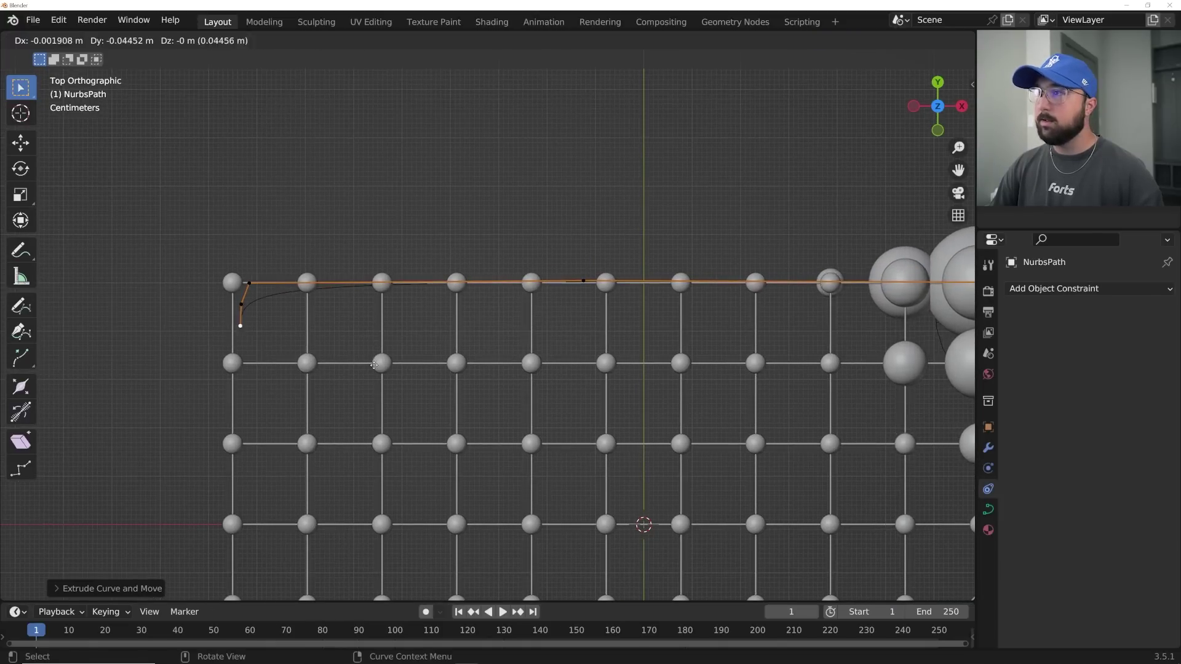
{"action": "left_click", "coordinate": [242, 345]}
{"action": "middle_click_drag", "start_coordinate": [364, 396], "coordinate": [390, 288], "text": "shift"}
{"action": "key", "text": "g"}
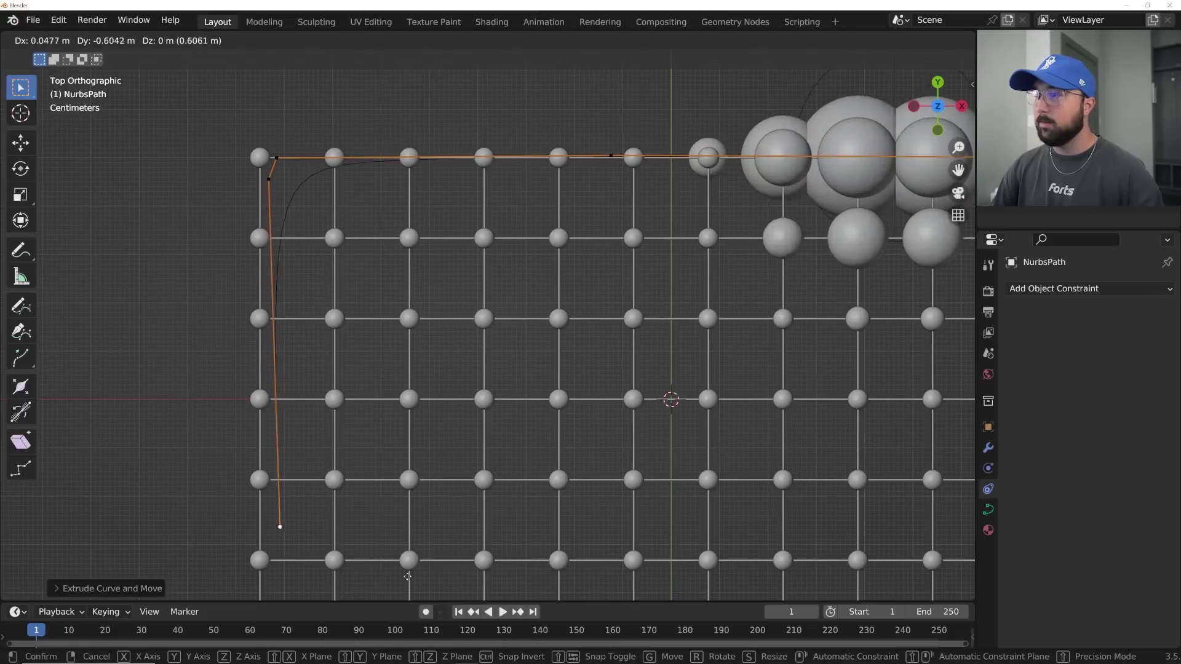
{"action": "left_click", "coordinate": [387, 54]}
{"action": "middle_click_drag", "start_coordinate": [354, 398], "coordinate": [355, 138], "text": "shift"}
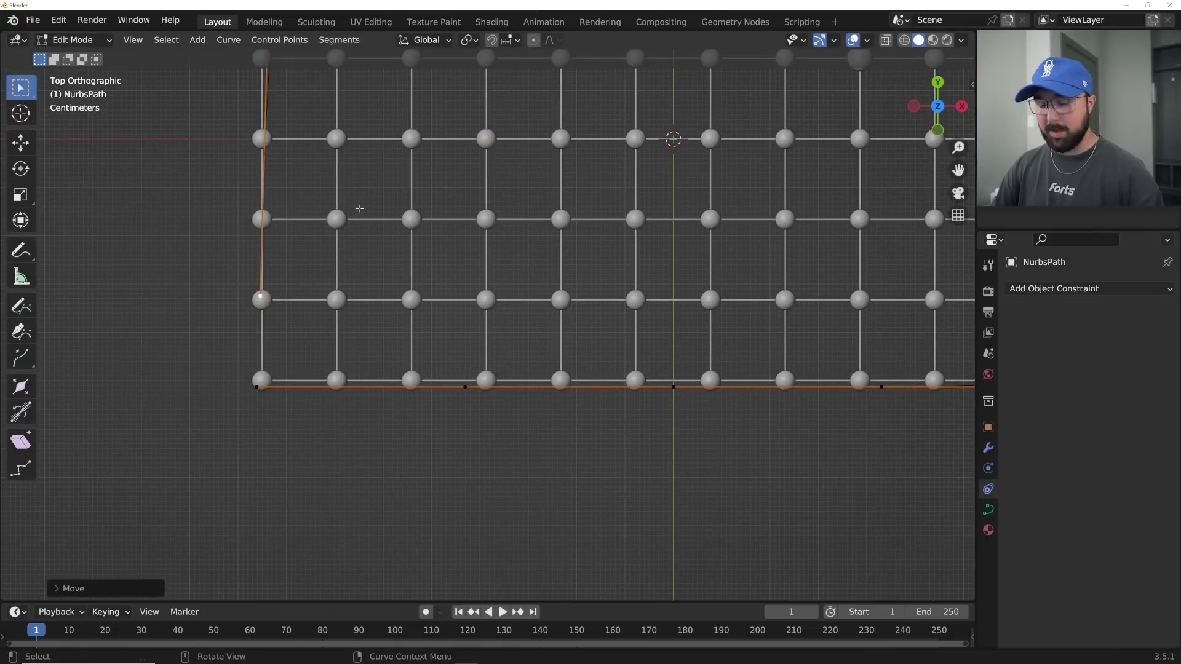
- Extrude the path end further toward the front-left corner, select the path's starting point as well, and return to Object Mode
{"action": "key", "text": "e"}
{"action": "left_click", "coordinate": [360, 258]}
{"action": "scroll", "coordinate": [332, 298], "scroll_direction": "up", "scroll_amount": 4}
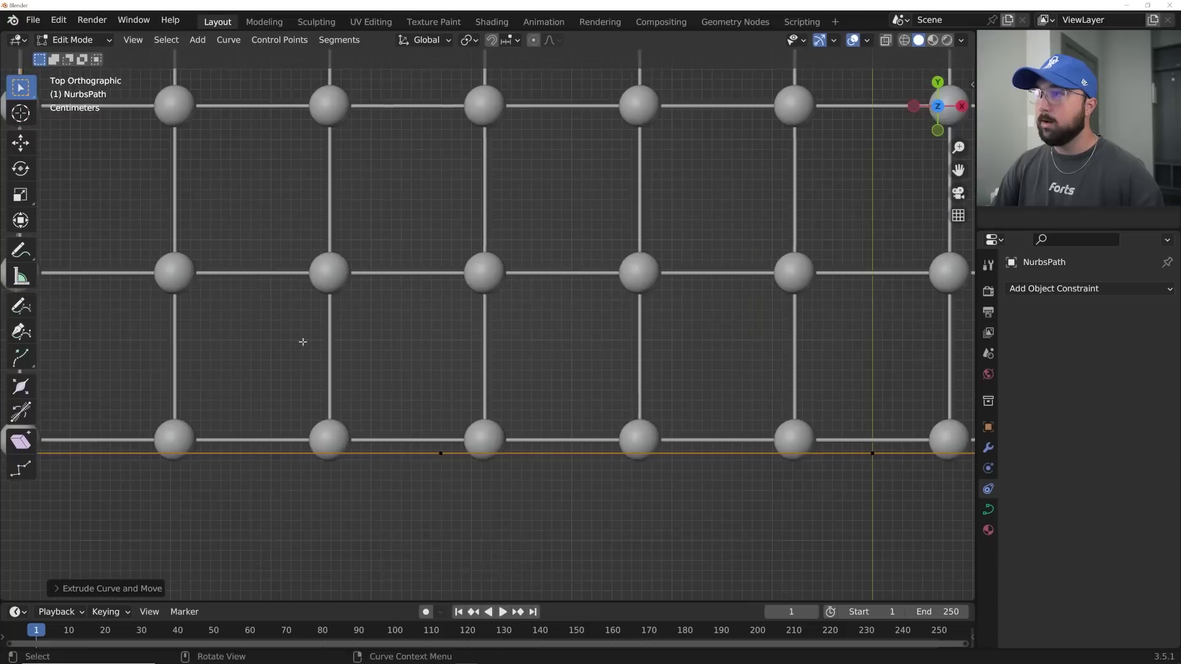
{"action": "middle_click_drag", "start_coordinate": [45, 451], "coordinate": [268, 331], "text": "shift"}
{"action": "left_click", "coordinate": [231, 332], "text": "shift"}
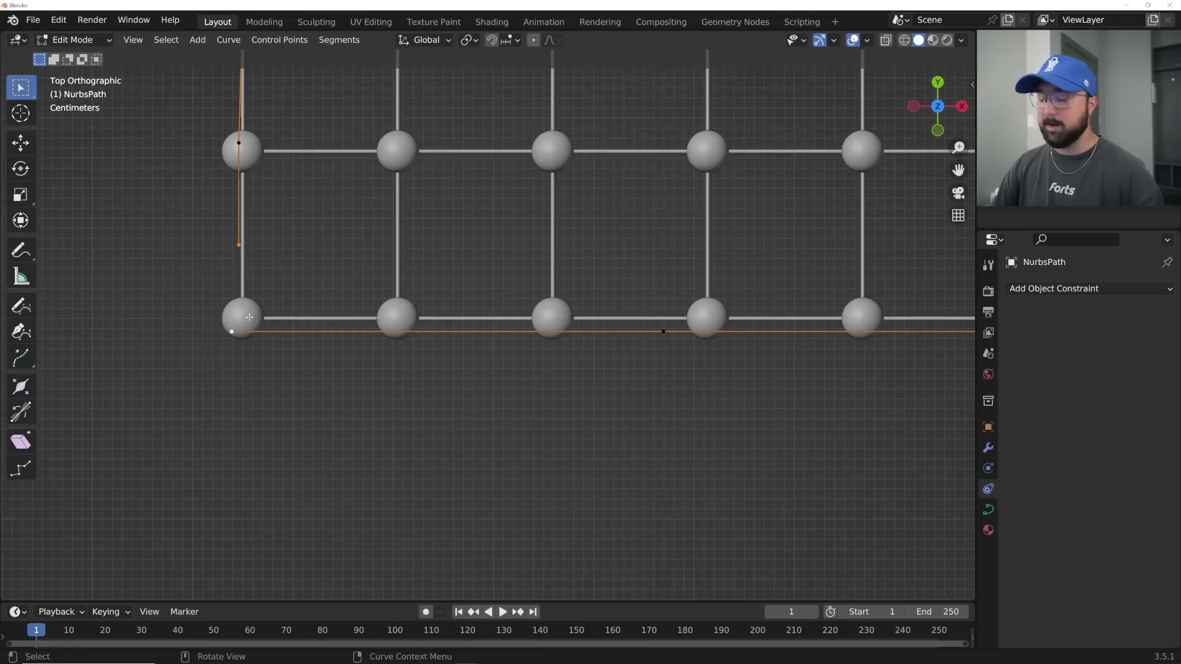
{"action": "key", "text": "Tab"}
{"action": "scroll", "coordinate": [259, 313], "scroll_direction": "down", "scroll_amount": 7}
{"action": "middle_click_drag", "start_coordinate": [500, 260], "coordinate": [223, 422], "text": "shift"}
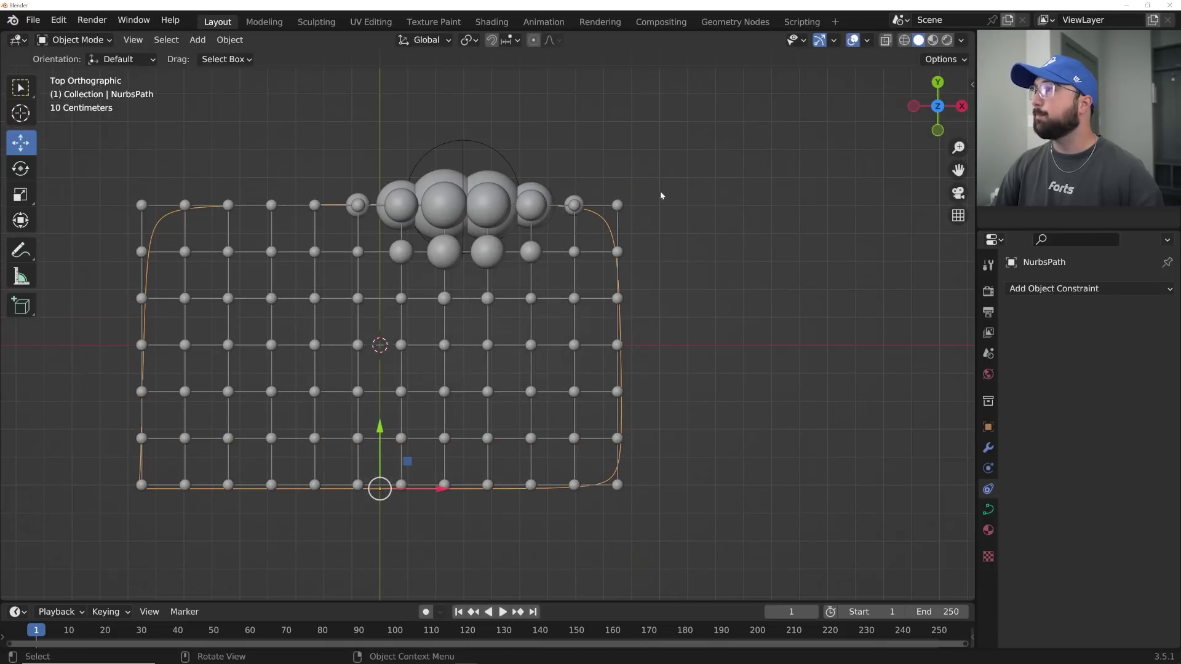
- Change the Empty's Follow Path offset to -144.6 to test its travel around the extended path
{"action": "left_click", "coordinate": [492, 152]}
{"action": "left_click_drag", "start_coordinate": [1113, 353], "coordinate": [1040, 353]}
{"action": "middle_click_drag", "start_coordinate": [708, 380], "coordinate": [664, 261]}
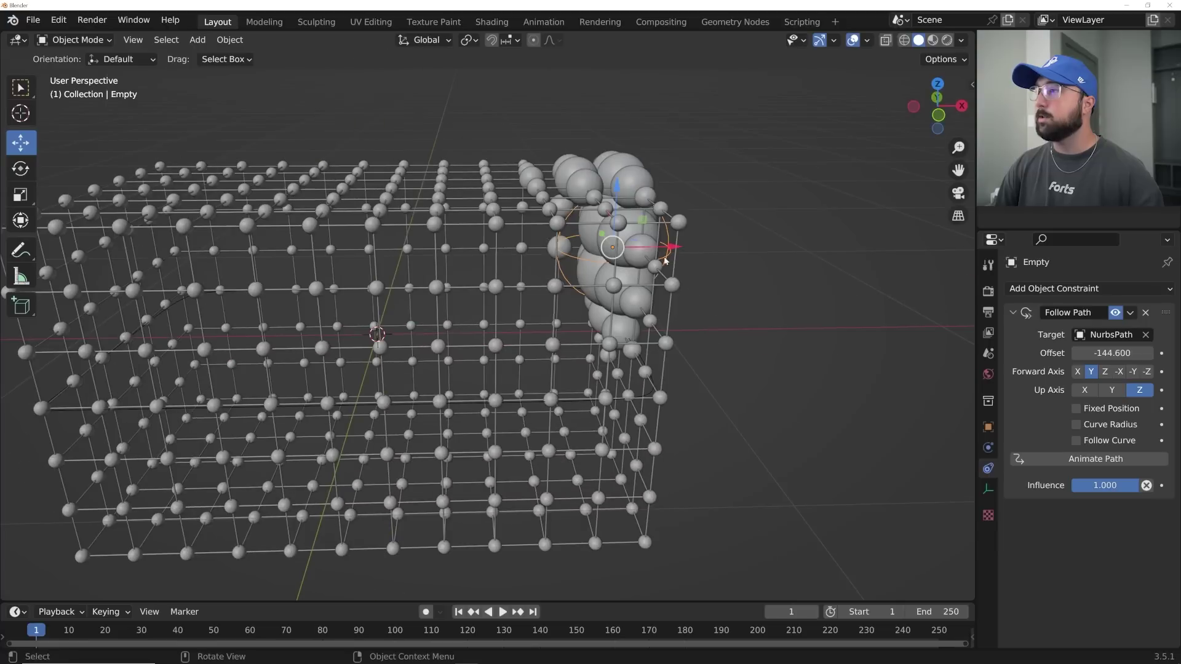
- Edit the path and raise the middle control point of its front side to near the top of the grid
{"action": "left_click", "coordinate": [416, 405]}
{"action": "key", "text": "Tab"}
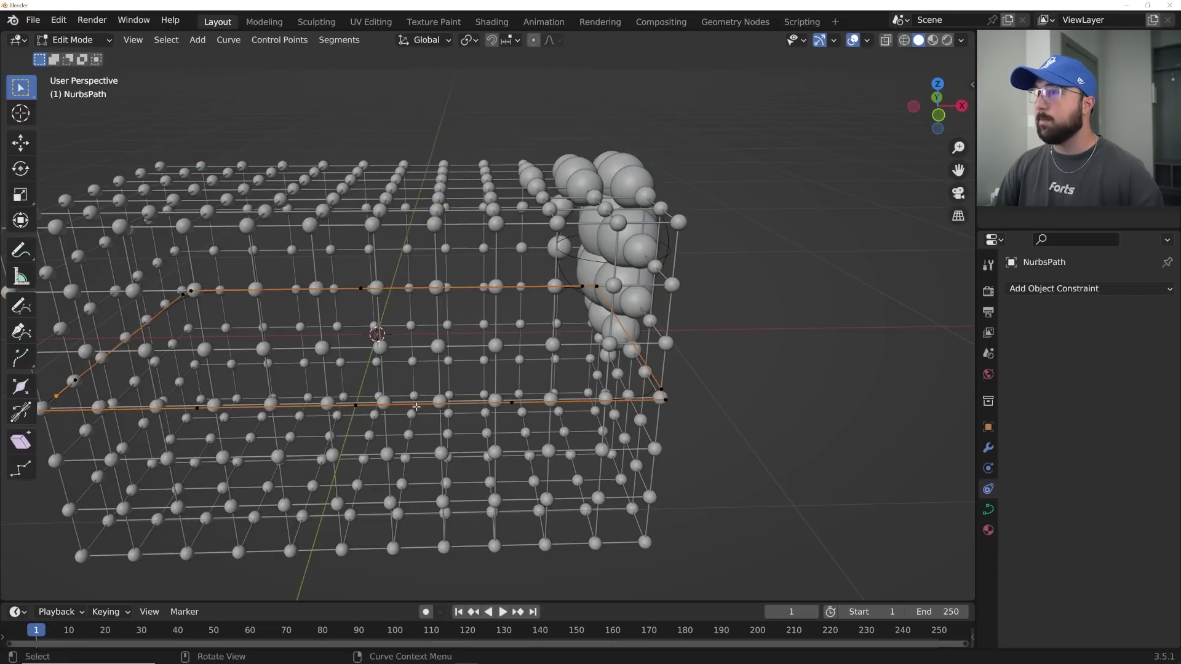
{"action": "middle_click_drag", "start_coordinate": [416, 405], "coordinate": [479, 351]}
{"action": "key", "text": "g"}
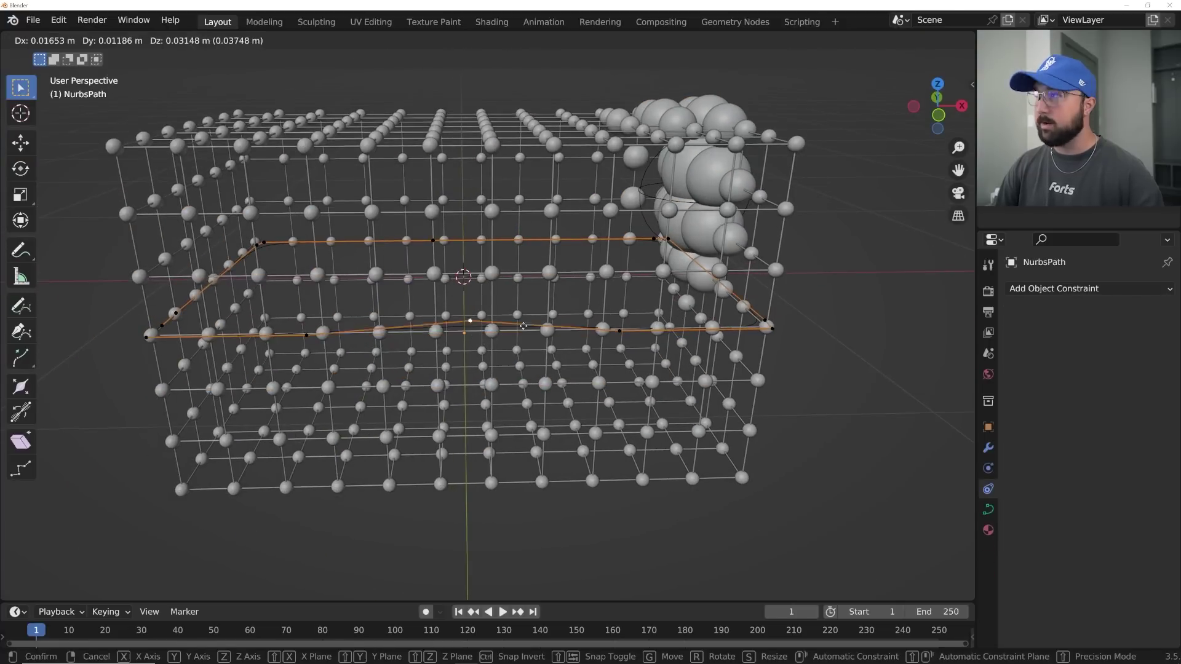
{"action": "left_click", "coordinate": [431, 221]}
- Lower the path's front-left end point toward the bottom of the grid and leave Edit Mode
{"action": "left_click", "coordinate": [149, 338]}
{"action": "key", "text": "g"}
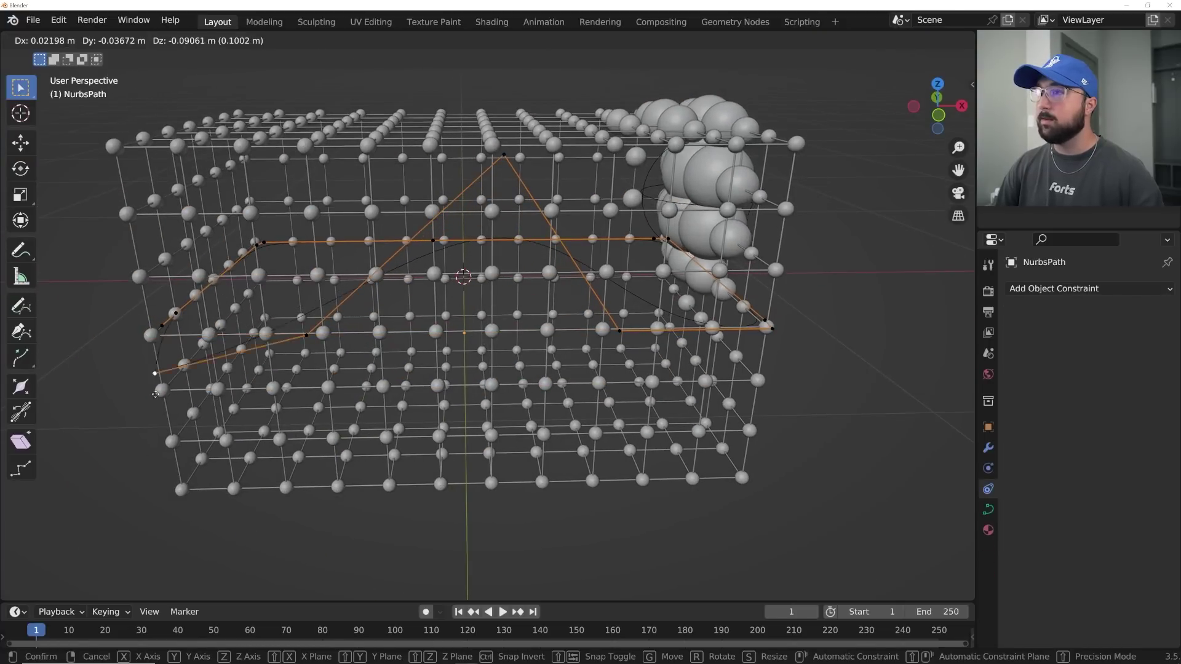
{"action": "left_click", "coordinate": [209, 451]}
{"action": "key", "text": "Tab"}
- Select the two control points along the grid's left side and subdivide the path segment between them
{"action": "middle_click_drag", "start_coordinate": [209, 450], "coordinate": [383, 460]}
{"action": "key", "text": "Tab"}
{"action": "scroll", "coordinate": [504, 372], "scroll_direction": "up", "scroll_amount": 5}
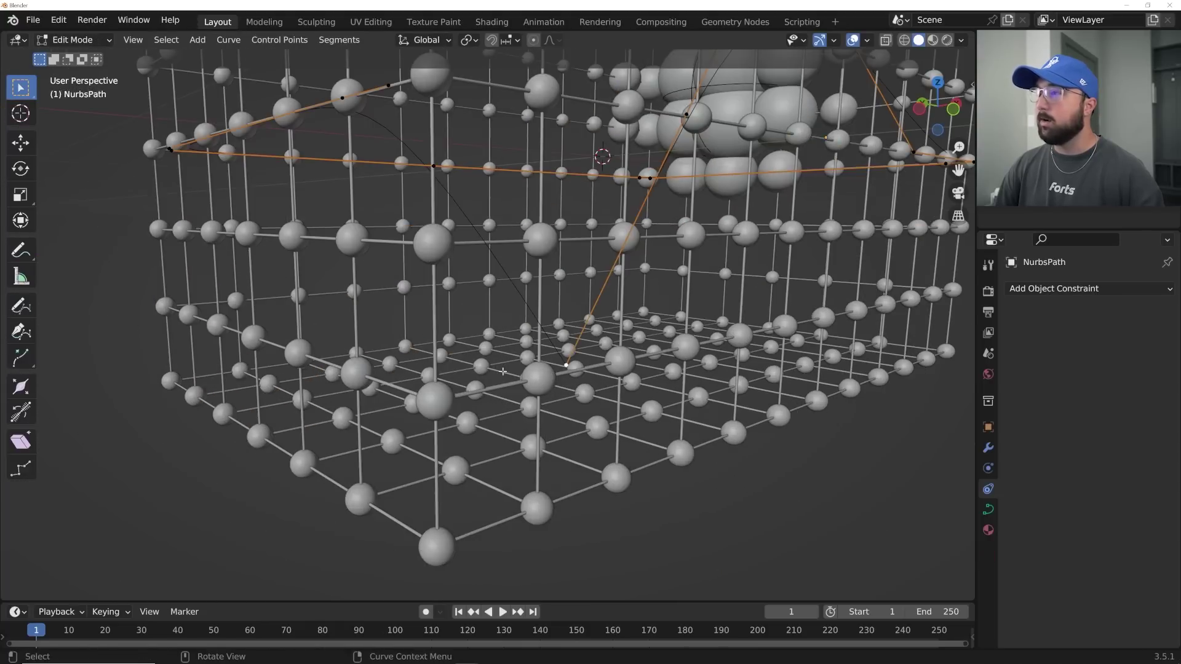
{"action": "key", "text": "Tab"}
{"action": "key", "text": "Tab"}
{"action": "middle_click_drag", "start_coordinate": [508, 364], "coordinate": [336, 261]}
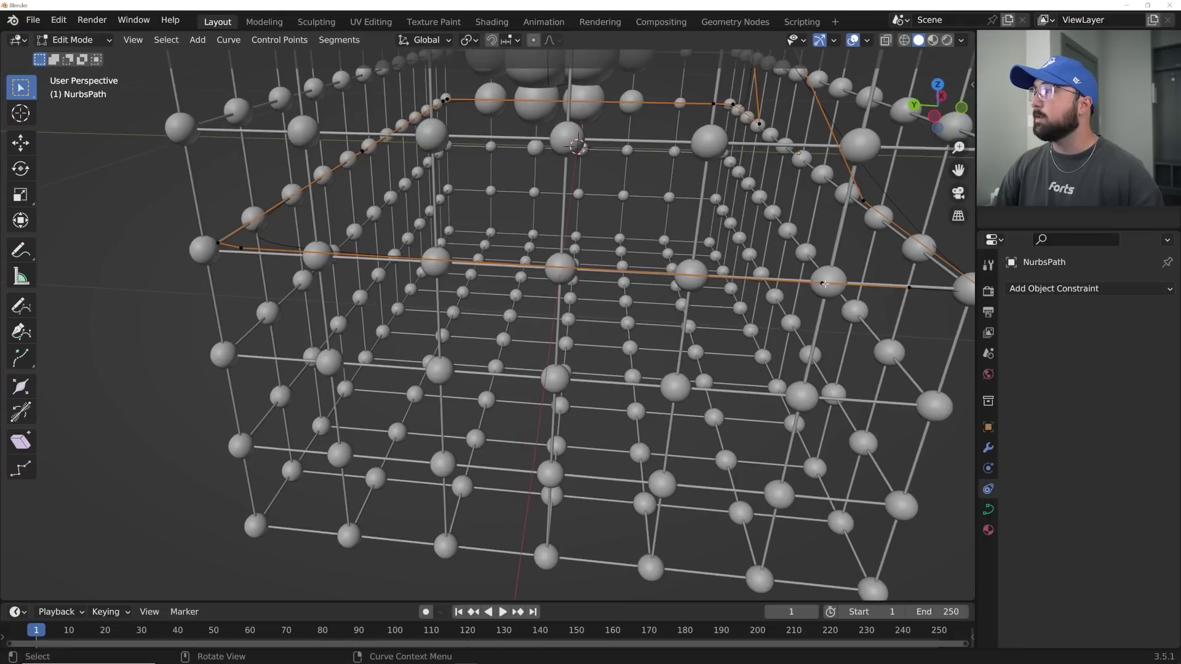
{"action": "left_click", "coordinate": [242, 248], "text": "shift"}
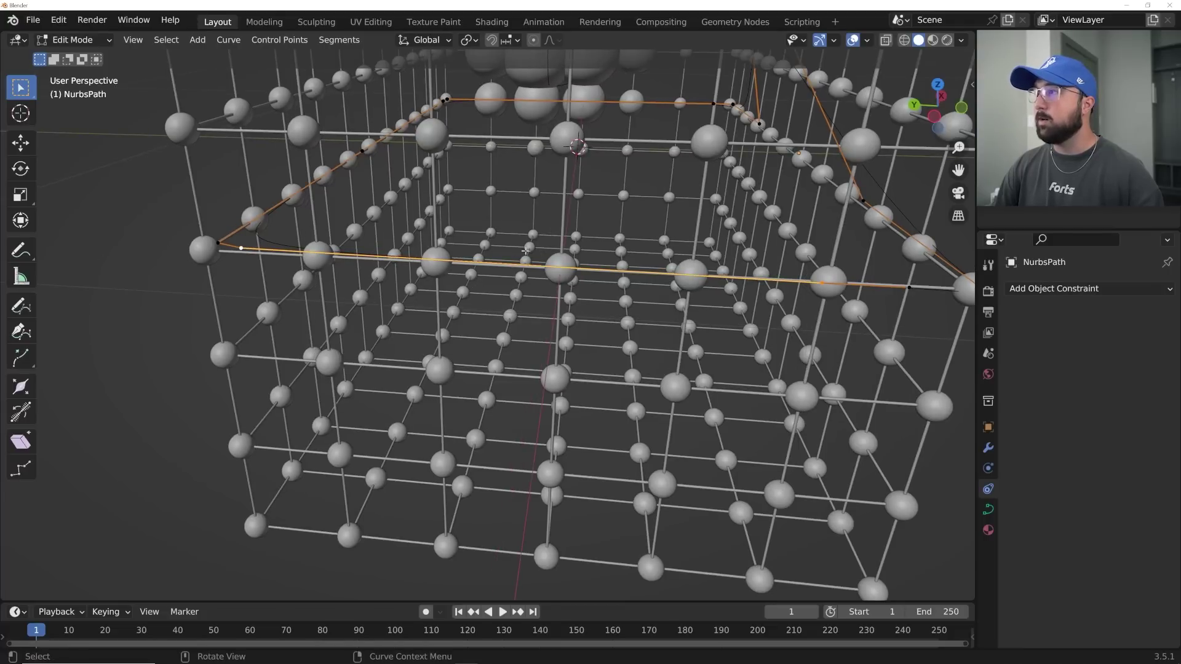
{"action": "right_click", "coordinate": [526, 252]}
{"action": "left_click", "coordinate": [526, 253]}
{"action": "left_click", "coordinate": [516, 269]}
- Move the new middle control point on the left side down toward the grid's bottom and return to Object Mode
{"action": "middle_click_drag", "start_coordinate": [514, 298], "coordinate": [486, 265], "text": "shift"}
{"action": "key", "text": "g"}
{"action": "left_click", "coordinate": [454, 577]}
{"action": "scroll", "coordinate": [454, 576], "scroll_direction": "down", "scroll_amount": 3}
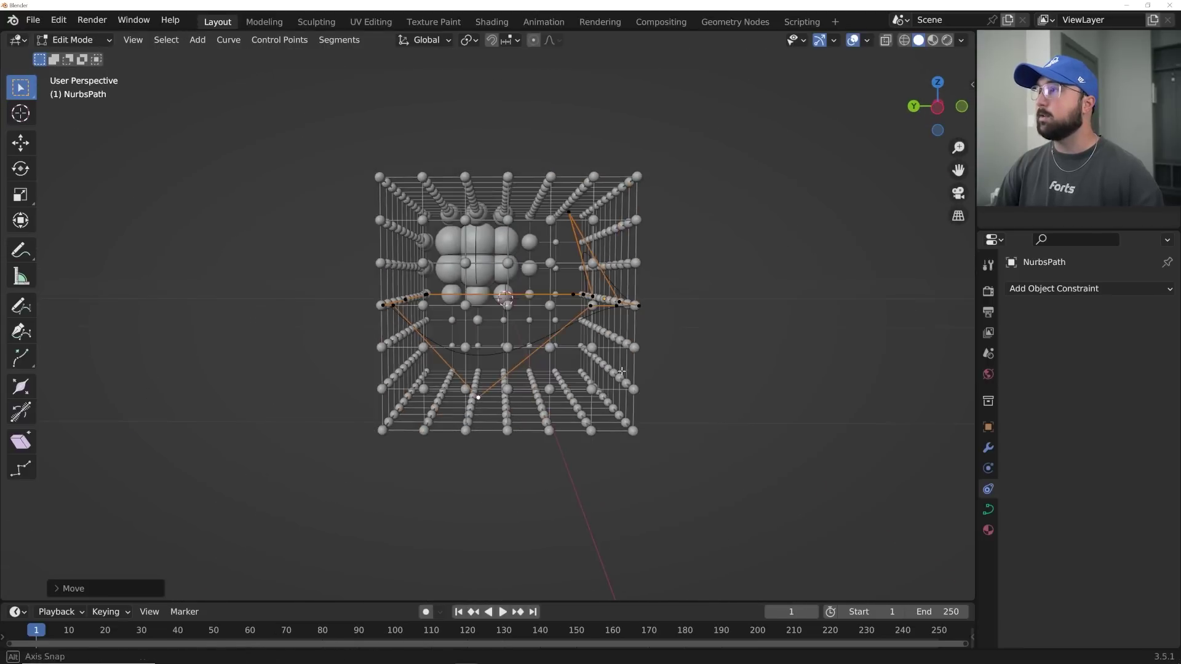
{"action": "middle_click_drag", "start_coordinate": [454, 577], "coordinate": [517, 392]}
{"action": "key", "text": "Tab"}
- Change the Empty's Follow Path offset to -212.1 to test its travel along the reshaped path
{"action": "left_click", "coordinate": [598, 243]}
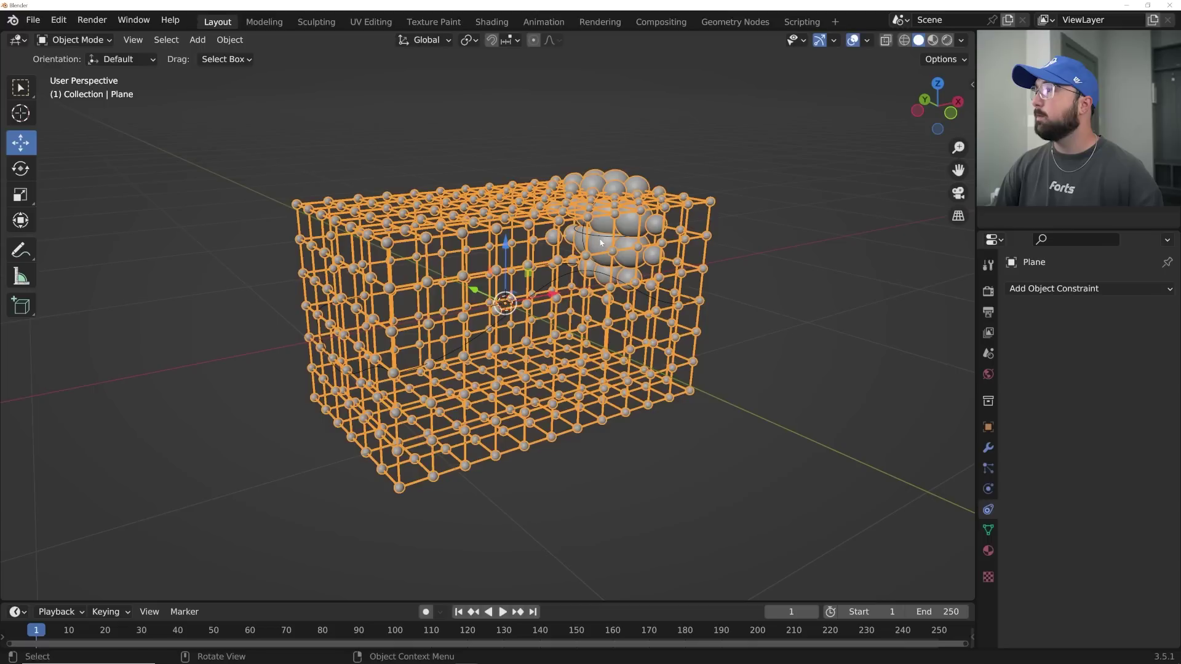
{"action": "left_click", "coordinate": [605, 239]}
{"action": "left_click_drag", "start_coordinate": [1120, 352], "coordinate": [1080, 353]}
{"action": "middle_click_drag", "start_coordinate": [790, 324], "coordinate": [552, 316]}
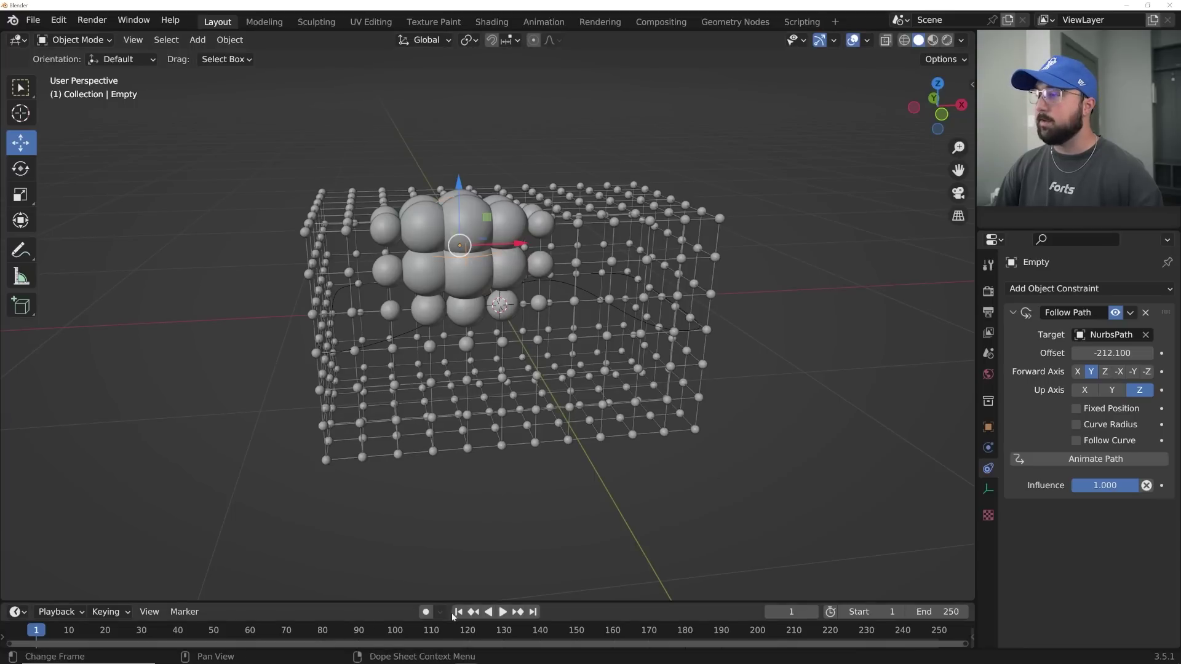
- Enlarge the timeline, set the animation's end frame to 120, and go to frame 0
{"action": "left_click_drag", "start_coordinate": [403, 603], "coordinate": [394, 510]}
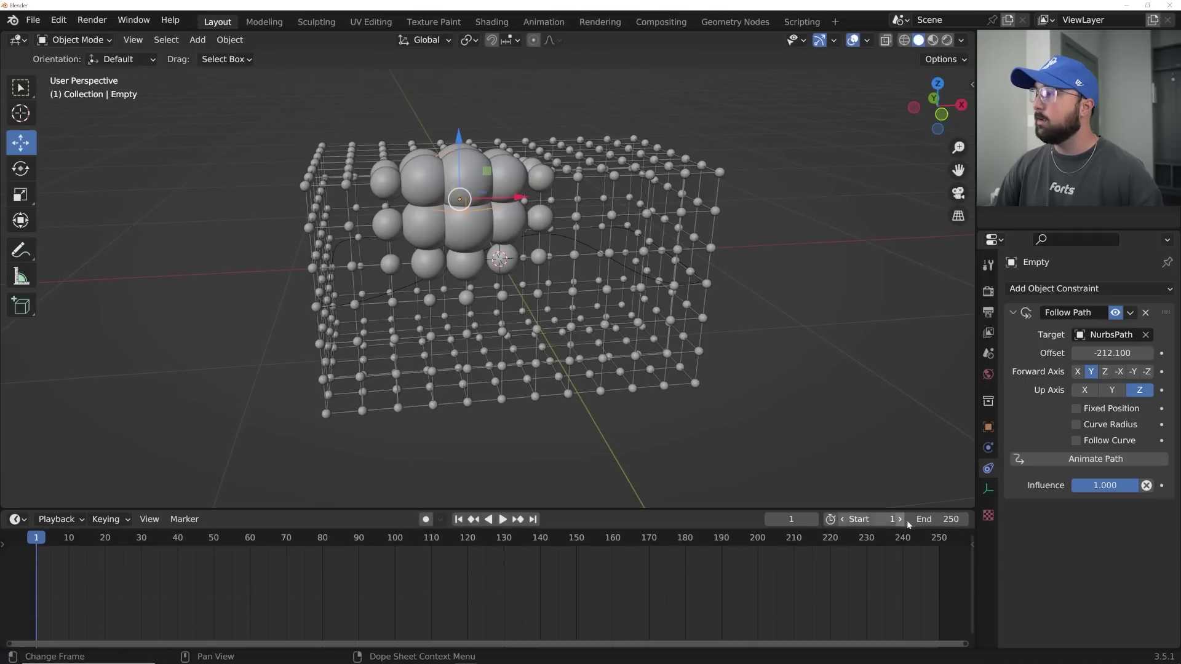
{"action": "key", "text": "Return"}
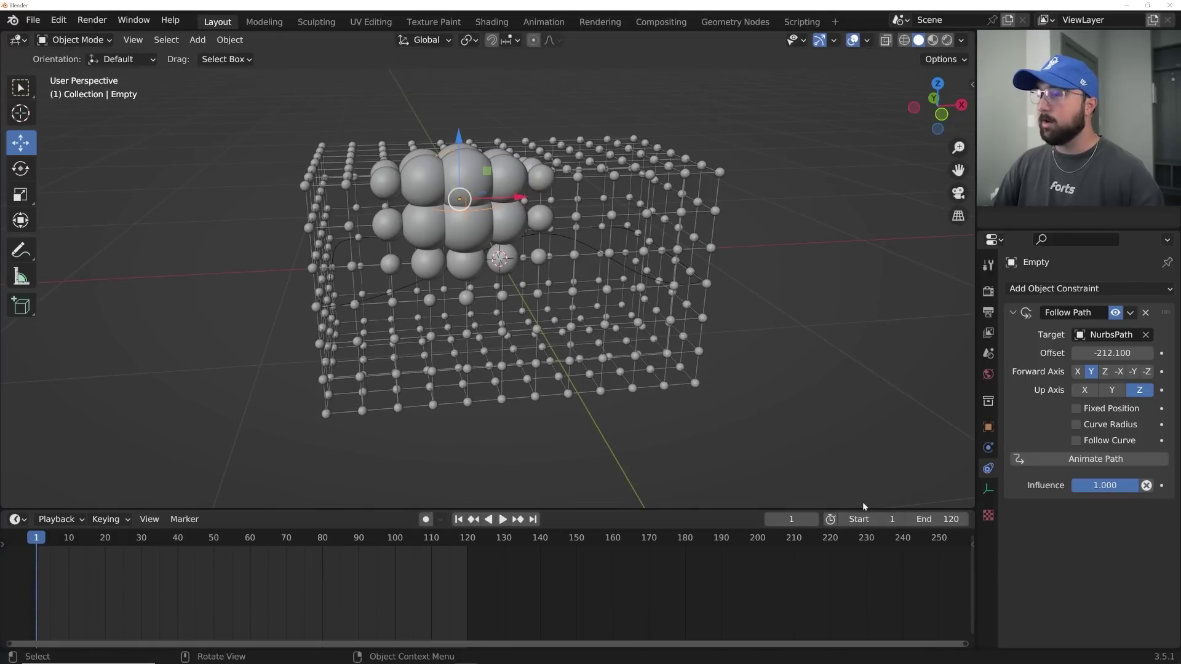
{"action": "middle_click_drag", "start_coordinate": [138, 587], "coordinate": [256, 592]}
{"action": "key", "text": "Left"}
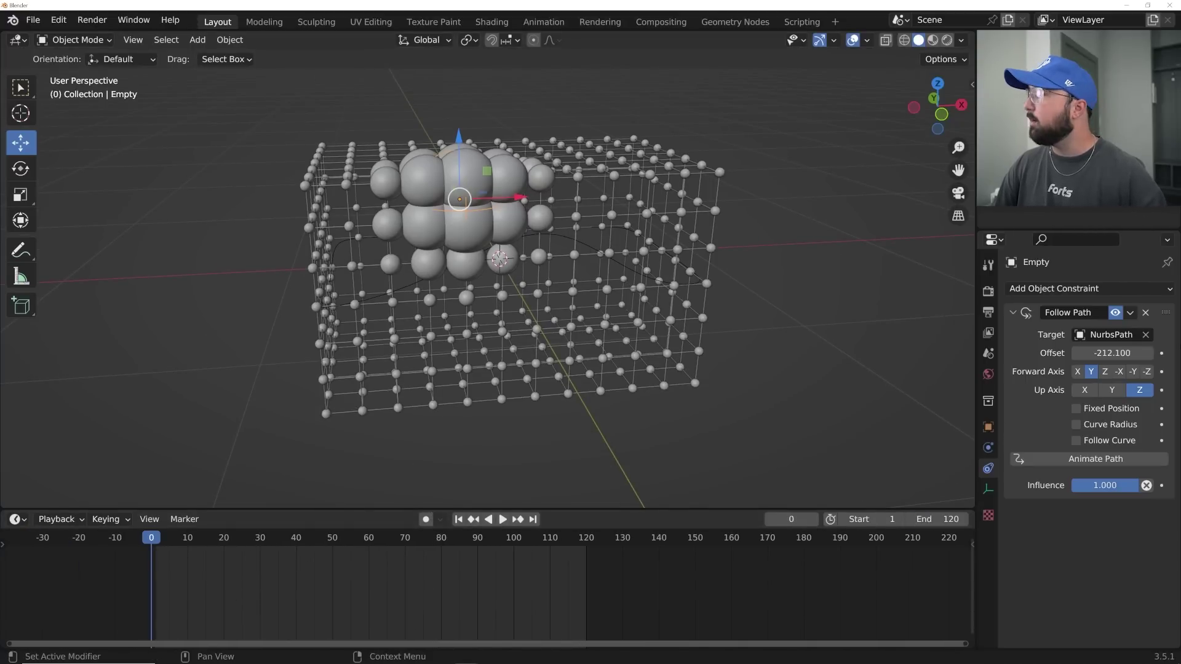
- Keyframe the Empty's Follow Path offset at 0 on frame 0 and 100 on frame 120
{"action": "type", "text": "0"}
{"action": "key", "text": "Return"}
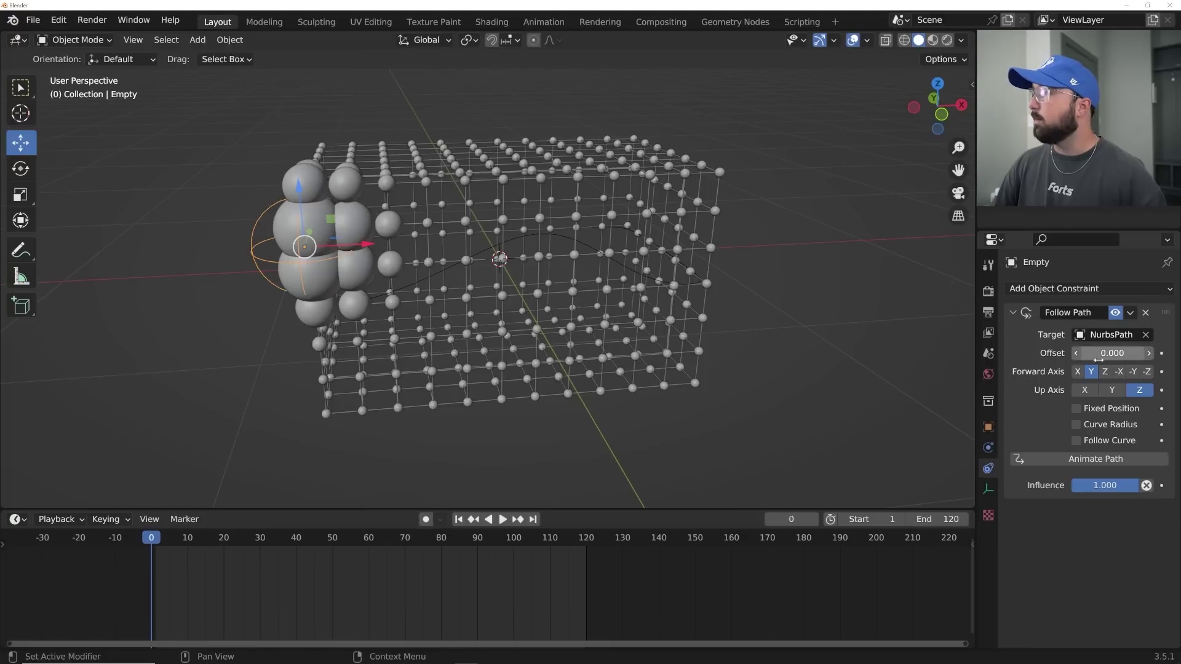
{"action": "left_click", "coordinate": [1163, 354]}
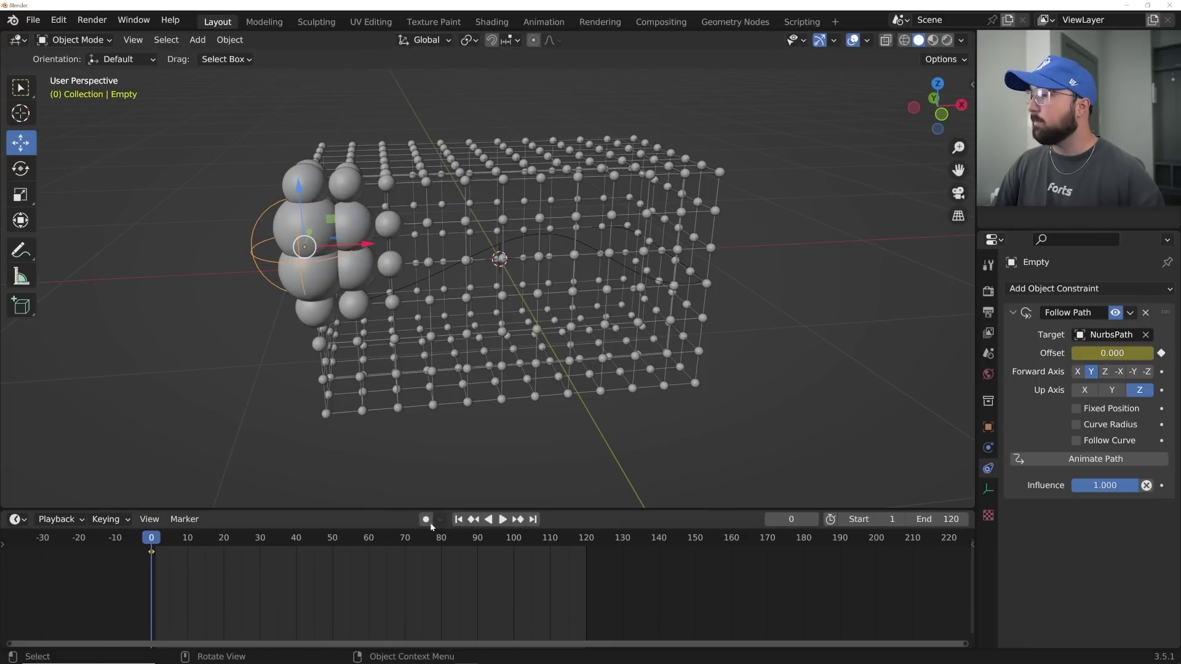
{"action": "left_click", "coordinate": [532, 521]}
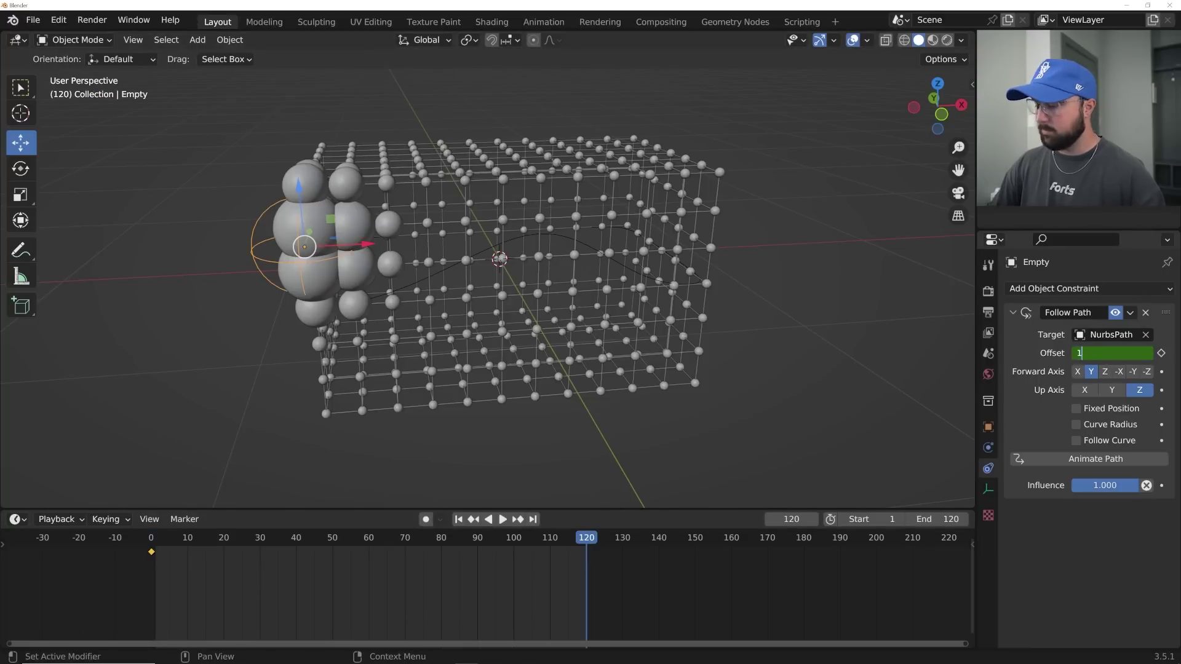
{"action": "left_click", "coordinate": [1162, 354]}
- Play the animation and examine the spheres' growth around the moving Empty from several angles
{"action": "key", "text": "space"}
{"action": "middle_click_drag", "start_coordinate": [467, 295], "coordinate": [425, 316]}
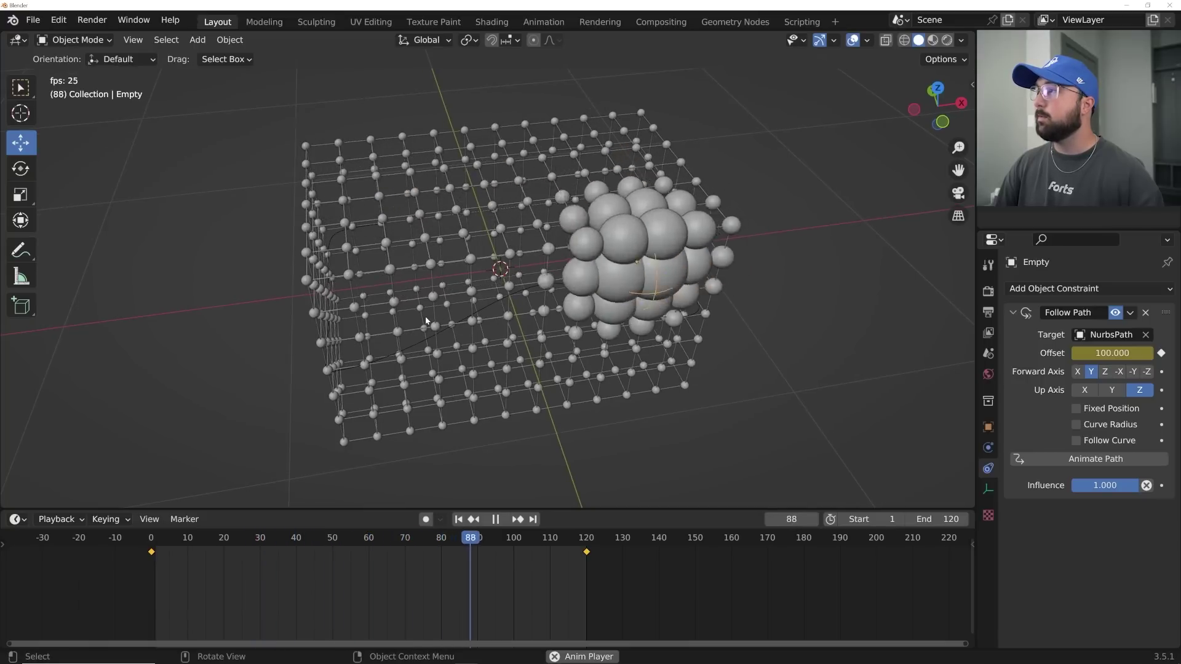
{"action": "key", "text": "space"}
{"action": "middle_click_drag", "start_coordinate": [449, 467], "coordinate": [488, 299]}
{"action": "middle_click_drag", "start_coordinate": [585, 300], "coordinate": [612, 297]}
- Shrink the timeline area and add a cube to the scene
{"action": "left_click_drag", "start_coordinate": [337, 510], "coordinate": [337, 576]}
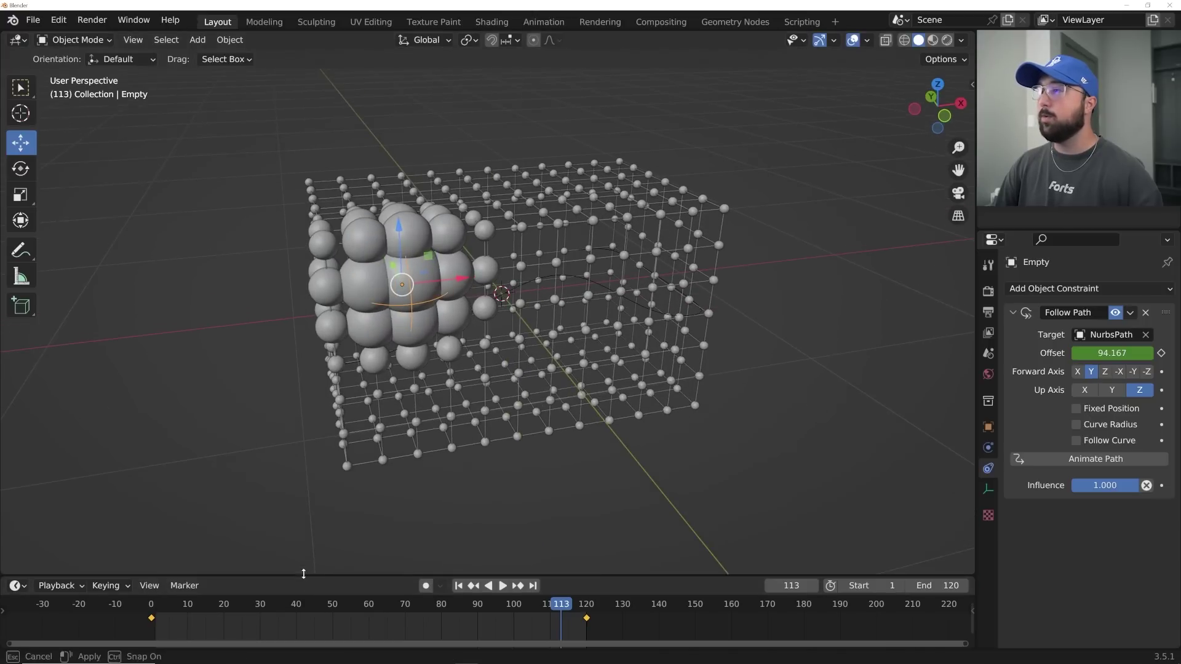
{"action": "key", "text": "shift+a"}
{"action": "mouse_move", "coordinate": [537, 242]}
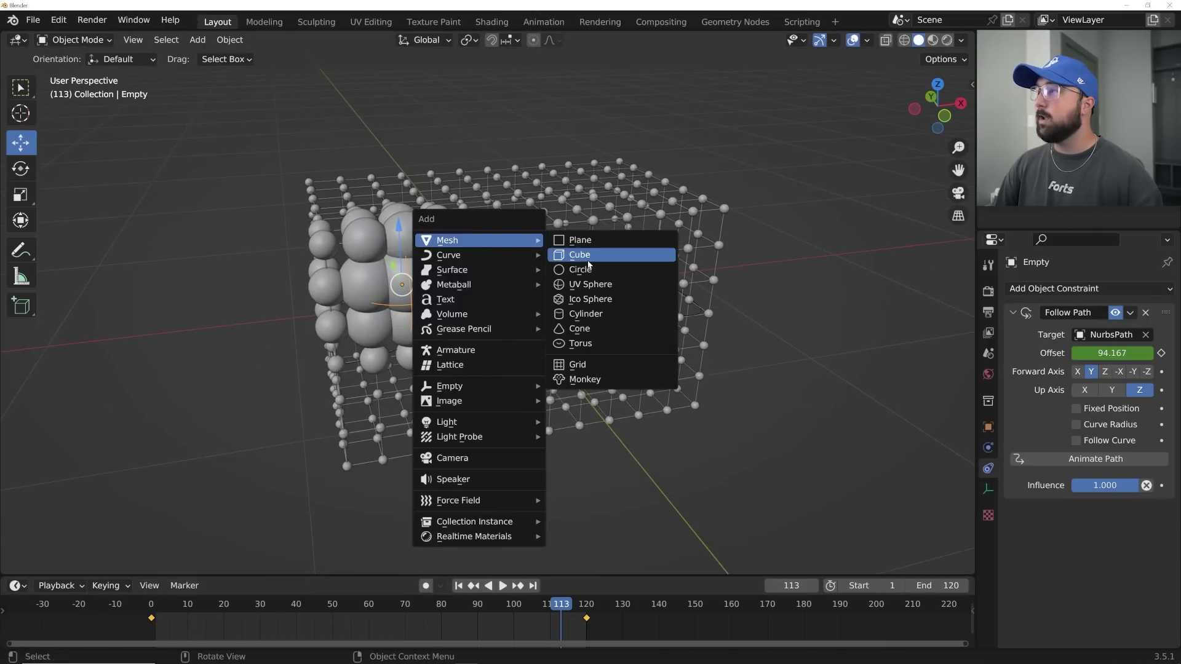
{"action": "left_click", "coordinate": [580, 254]}
- Move the cube straight down along Z until its top face lies at the base of the sphere grid
{"action": "middle_click_drag", "start_coordinate": [586, 280], "coordinate": [495, 231]}
{"action": "key", "text": "grave"}
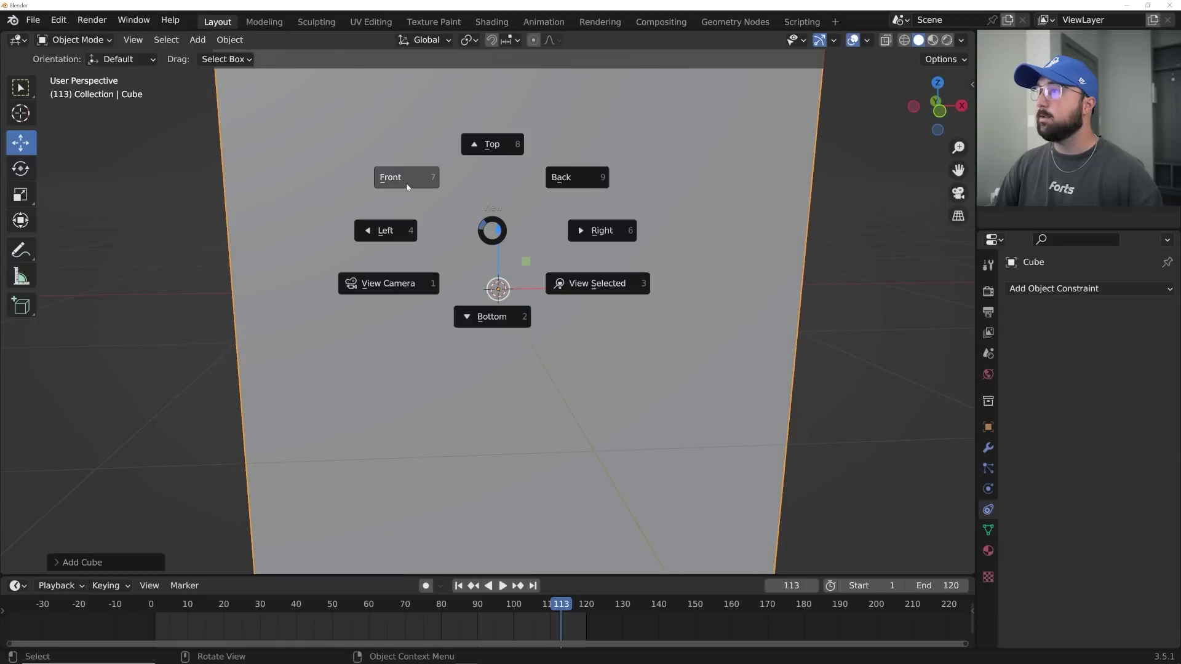
{"action": "key", "text": "Escape"}
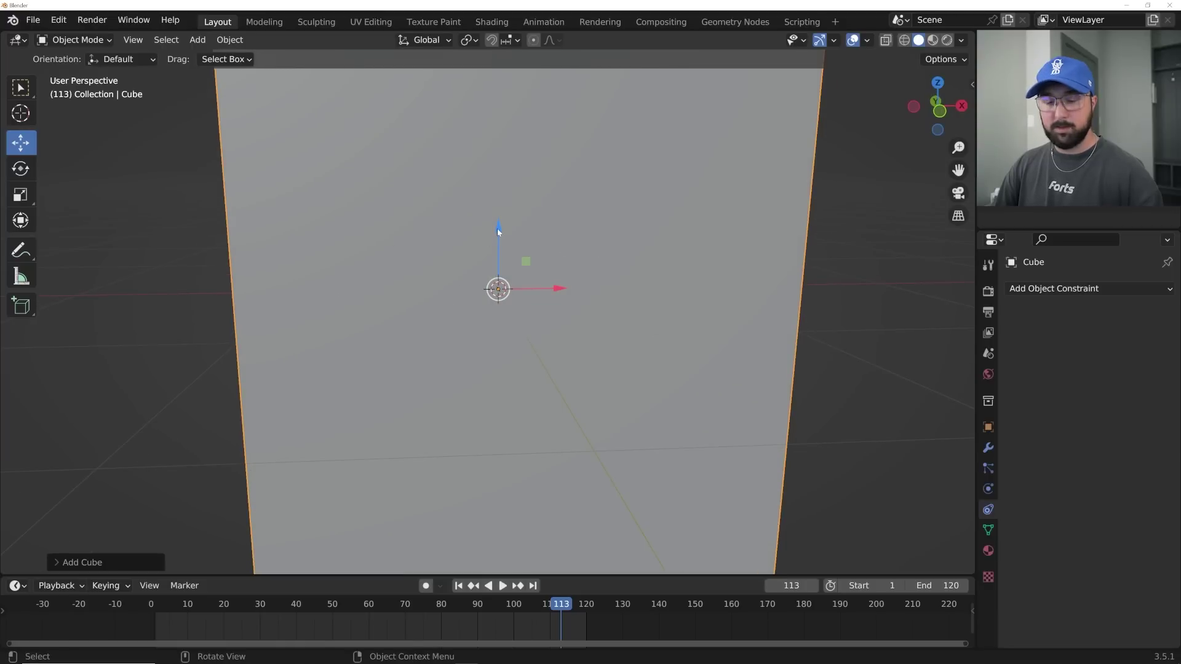
{"action": "key", "text": "grave"}
{"action": "left_click", "coordinate": [424, 185]}
{"action": "left_click_drag", "start_coordinate": [495, 227], "coordinate": [516, 523]}
{"action": "middle_click_drag", "start_coordinate": [606, 338], "coordinate": [562, 418]}
- Scale the cube down along Y to suit the grid's depth and check its footprint from above
{"action": "left_click", "coordinate": [20, 194]}
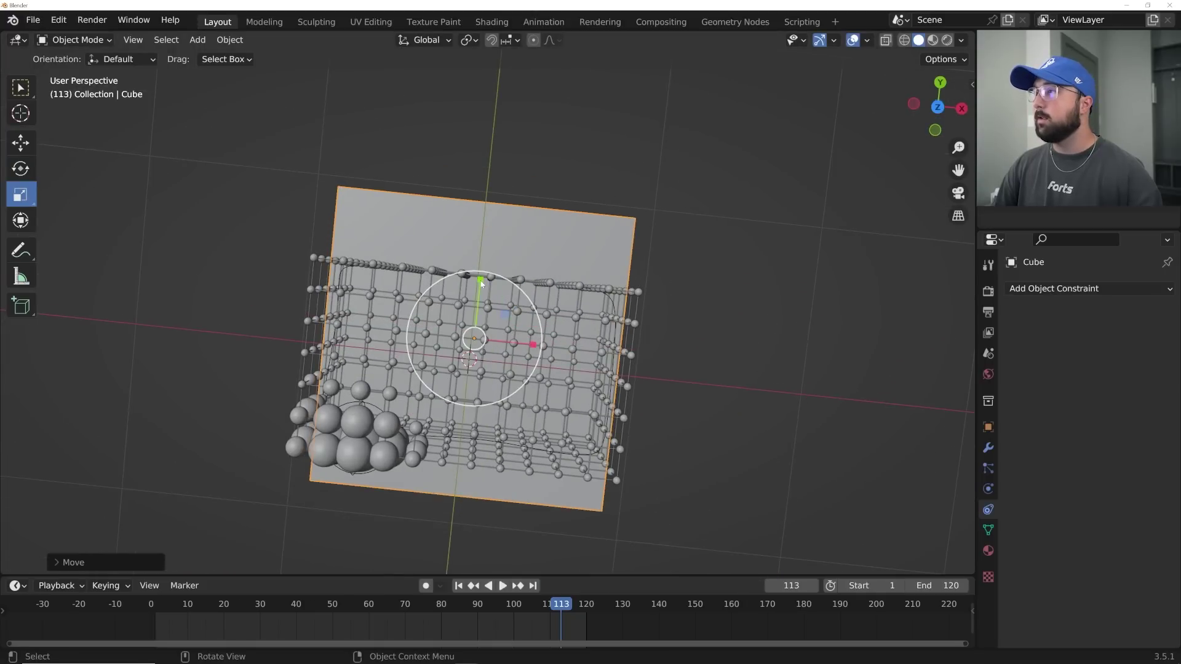
{"action": "left_click_drag", "start_coordinate": [482, 283], "coordinate": [478, 300]}
{"action": "key", "text": "grave"}
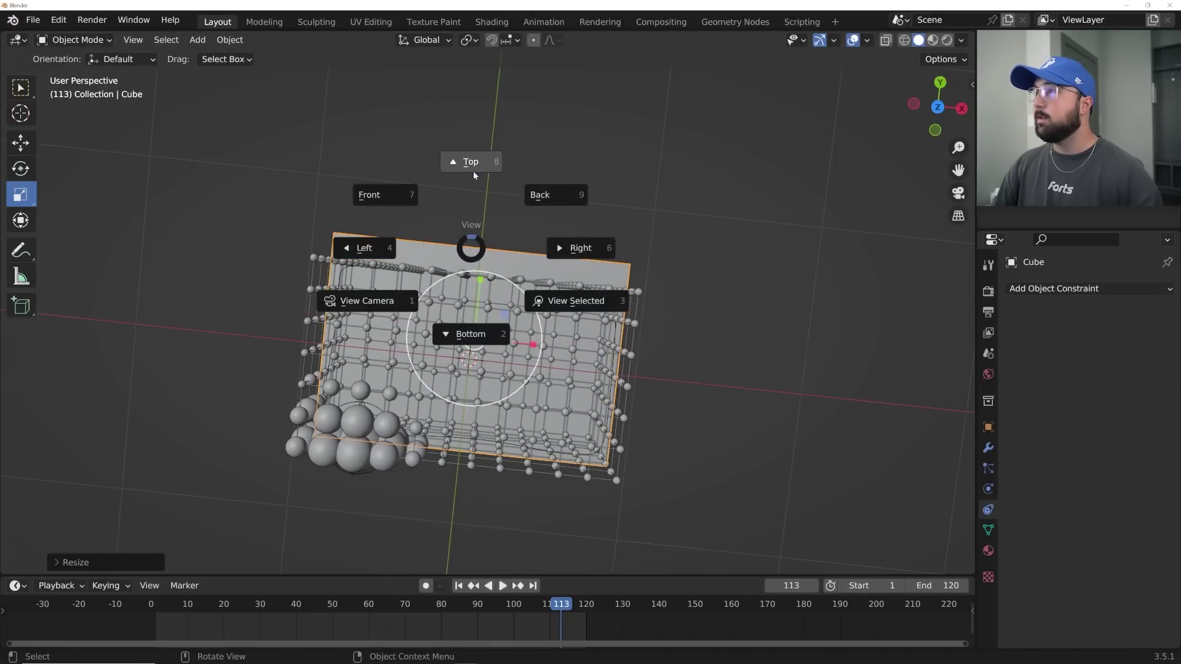
{"action": "left_click", "coordinate": [473, 163]}
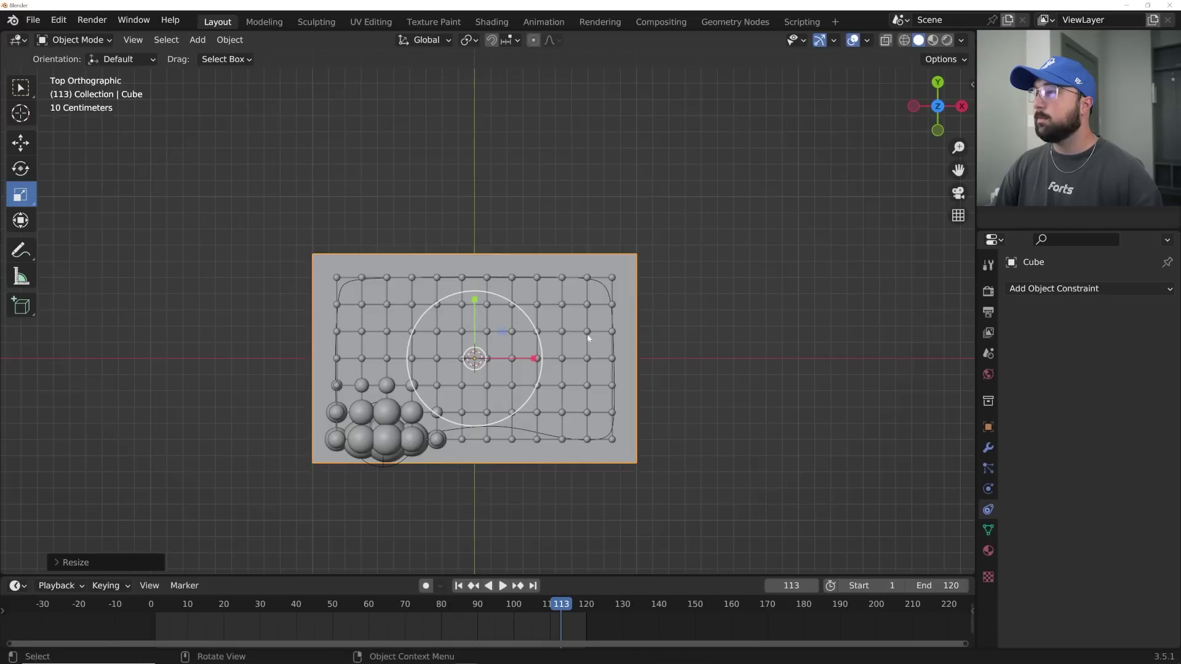
{"action": "middle_click_drag", "start_coordinate": [588, 332], "coordinate": [605, 454]}
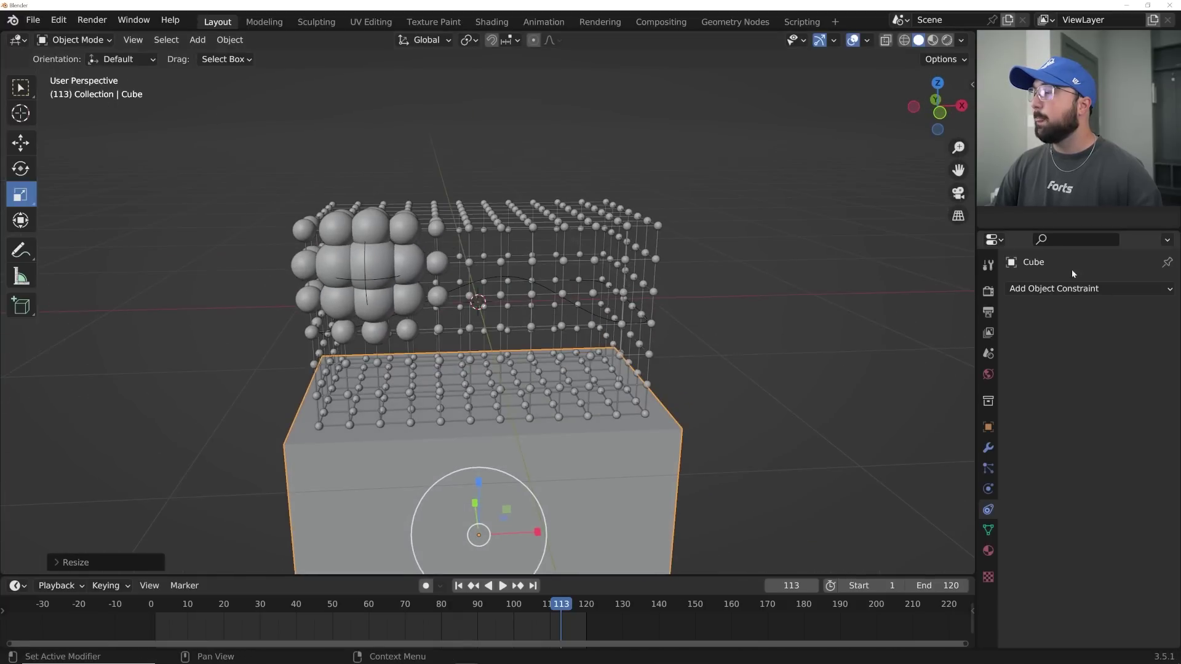
- Switch the viewport to rendered shading, add an area light and raise it high above the sphere grid
{"action": "left_click", "coordinate": [947, 41]}
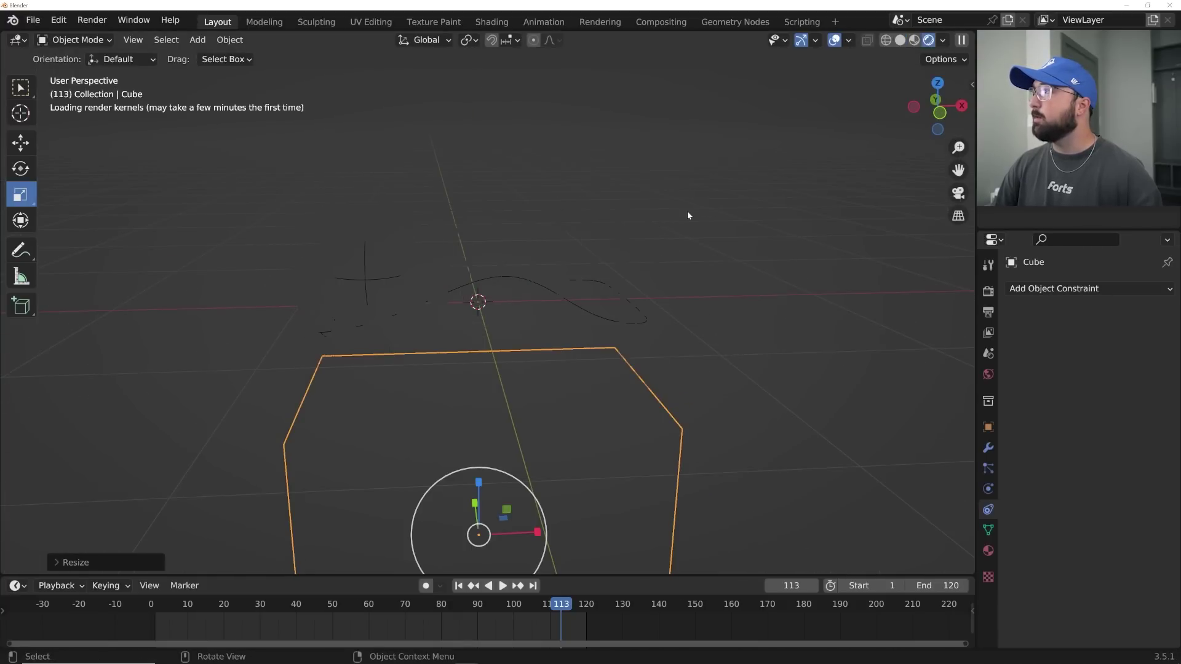
{"action": "mouse_move", "coordinate": [626, 252]}
{"action": "middle_mouse_down"}
{"action": "mouse_move", "coordinate": [577, 262]}
{"action": "mouse_move", "coordinate": [601, 256]}
{"action": "middle_mouse_up"}
{"action": "key", "text": "shift+a"}
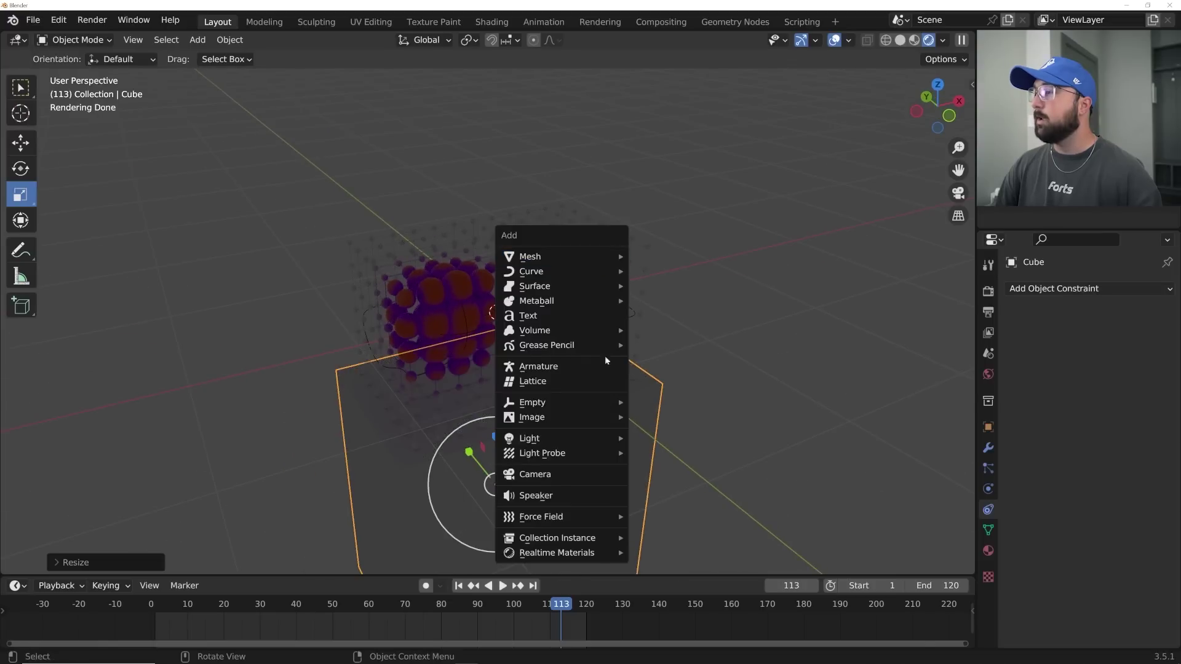
{"action": "mouse_move", "coordinate": [527, 435]}
{"action": "left_click", "coordinate": [657, 485]}
{"action": "left_click", "coordinate": [20, 142]}
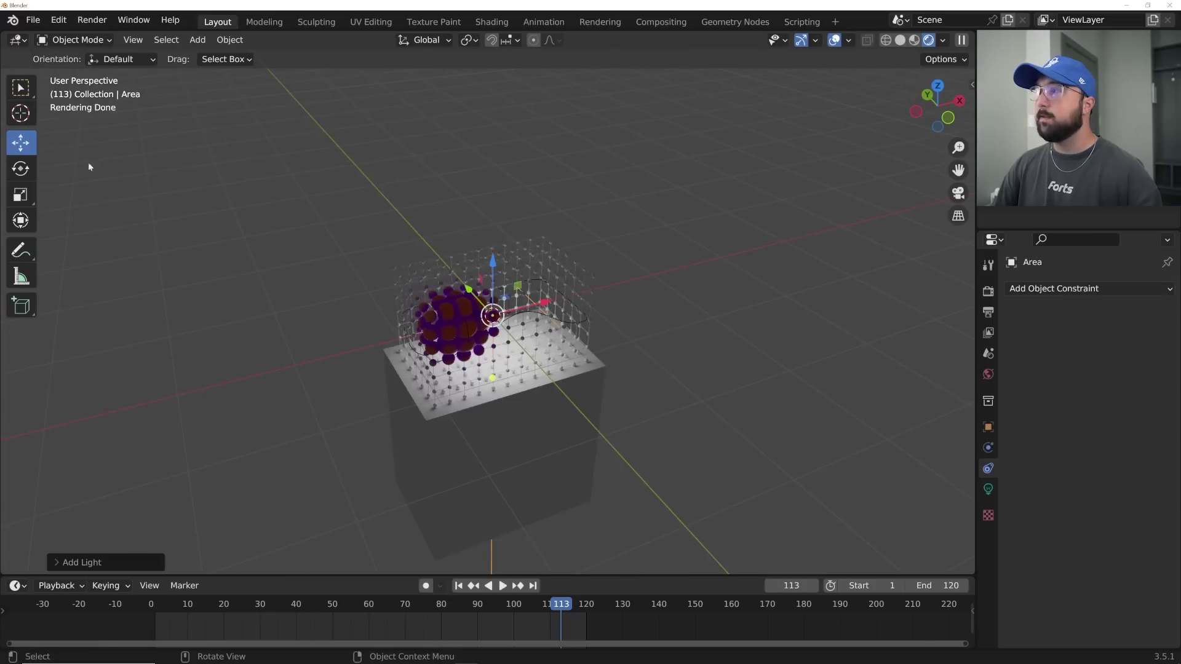
{"action": "left_click_drag", "start_coordinate": [498, 269], "coordinate": [499, 89]}
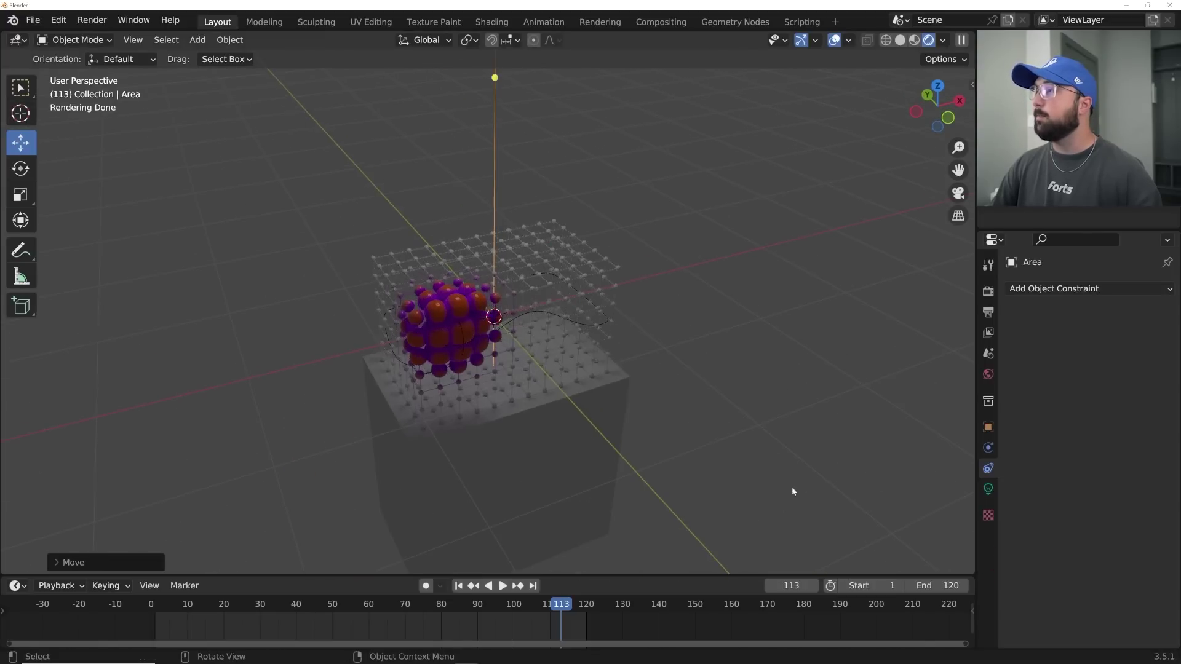
- Scale the area light up well beyond the grid's size and set its power to 500 W
{"action": "scroll", "coordinate": [792, 487], "scroll_direction": "down", "scroll_amount": 2}
{"action": "key", "text": "s"}
{"action": "left_click", "coordinate": [878, 250]}
{"action": "scroll", "coordinate": [765, 397], "scroll_direction": "up", "scroll_amount": 7}
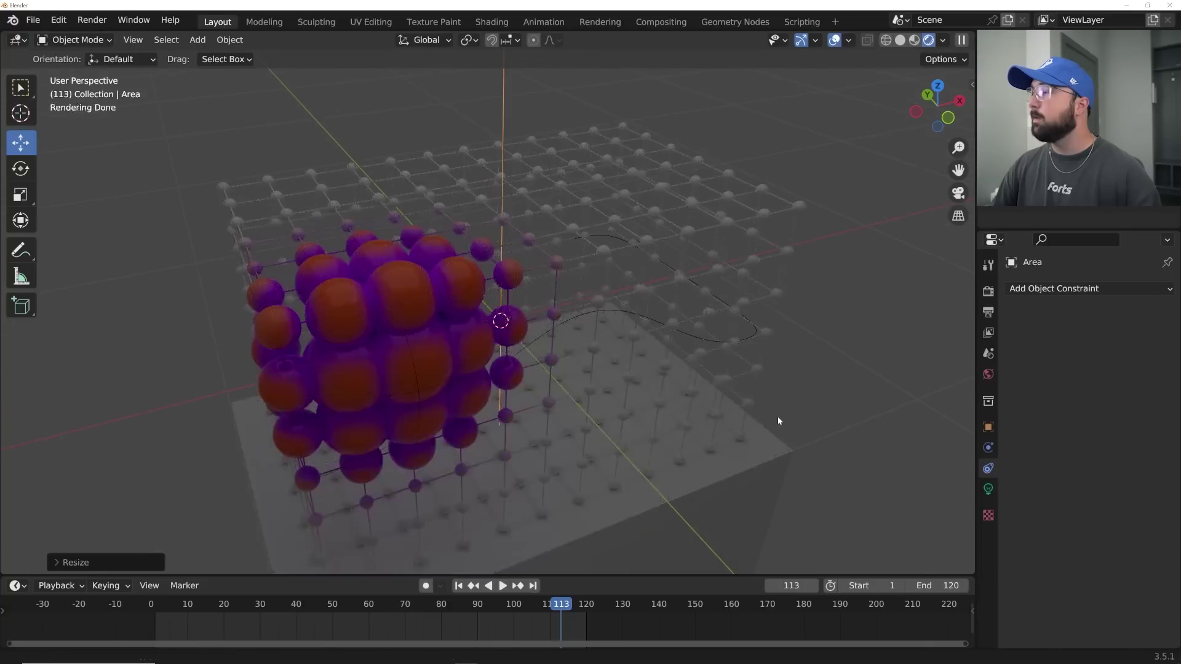
{"action": "middle_click_drag", "start_coordinate": [777, 416], "coordinate": [779, 404]}
{"action": "left_click", "coordinate": [988, 490]}
{"action": "left_click", "coordinate": [1113, 389]}
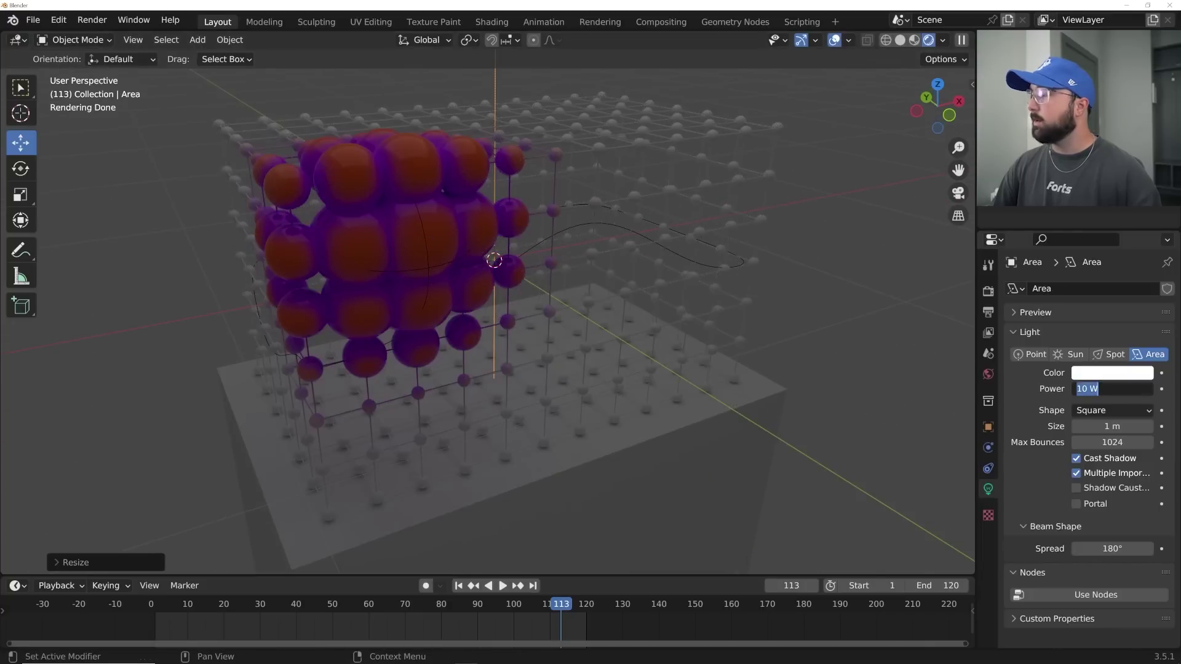
{"action": "type", "text": "500"}
{"action": "key", "text": "Return"}
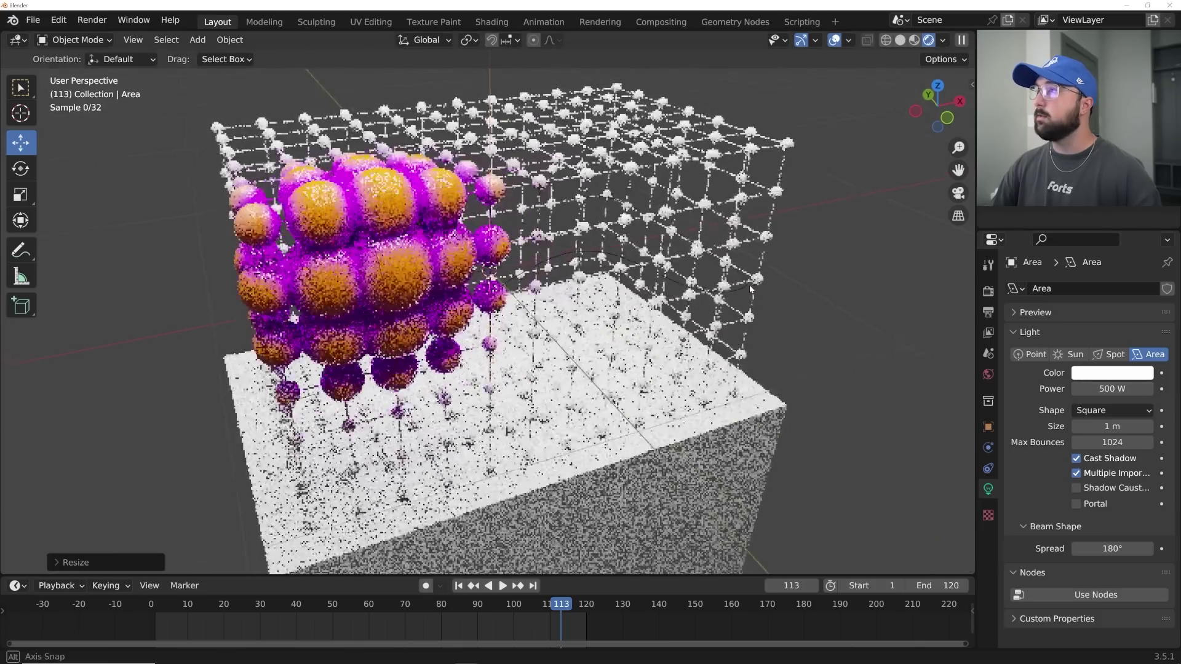
- Give the cube a new material and darken its base color to a grey with a value of about 0.5
{"action": "left_click", "coordinate": [624, 503]}
{"action": "middle_click_drag", "start_coordinate": [624, 503], "coordinate": [677, 473]}
{"action": "left_click", "coordinate": [989, 551]}
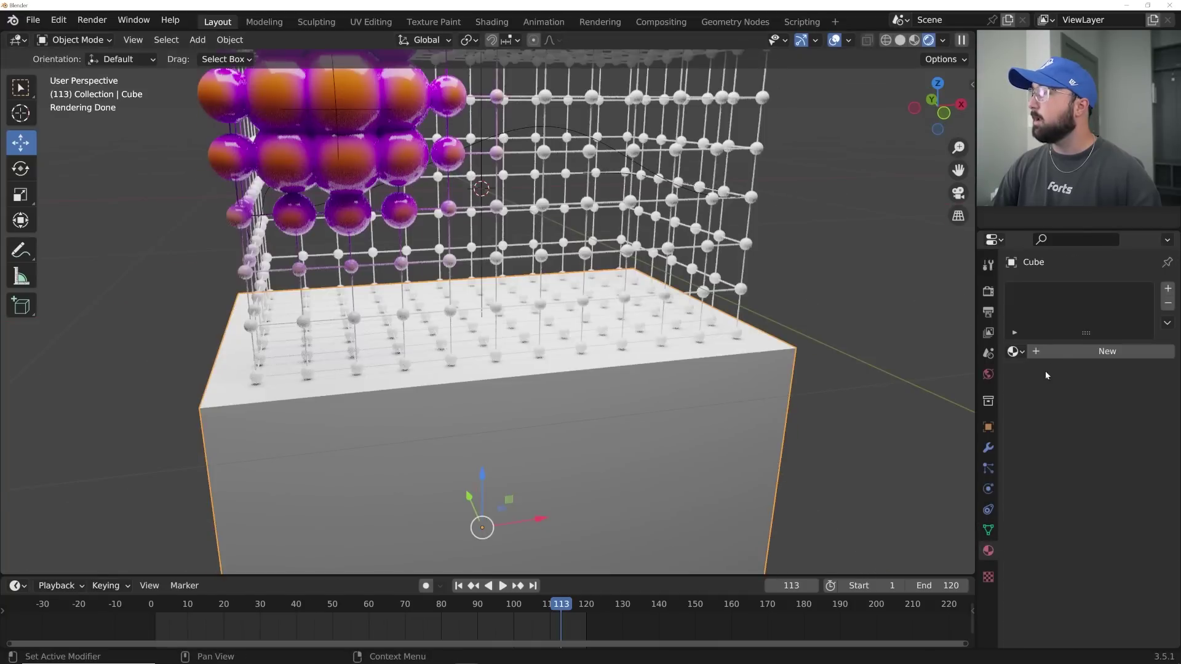
{"action": "left_click", "coordinate": [1059, 355]}
{"action": "left_click", "coordinate": [1129, 481]}
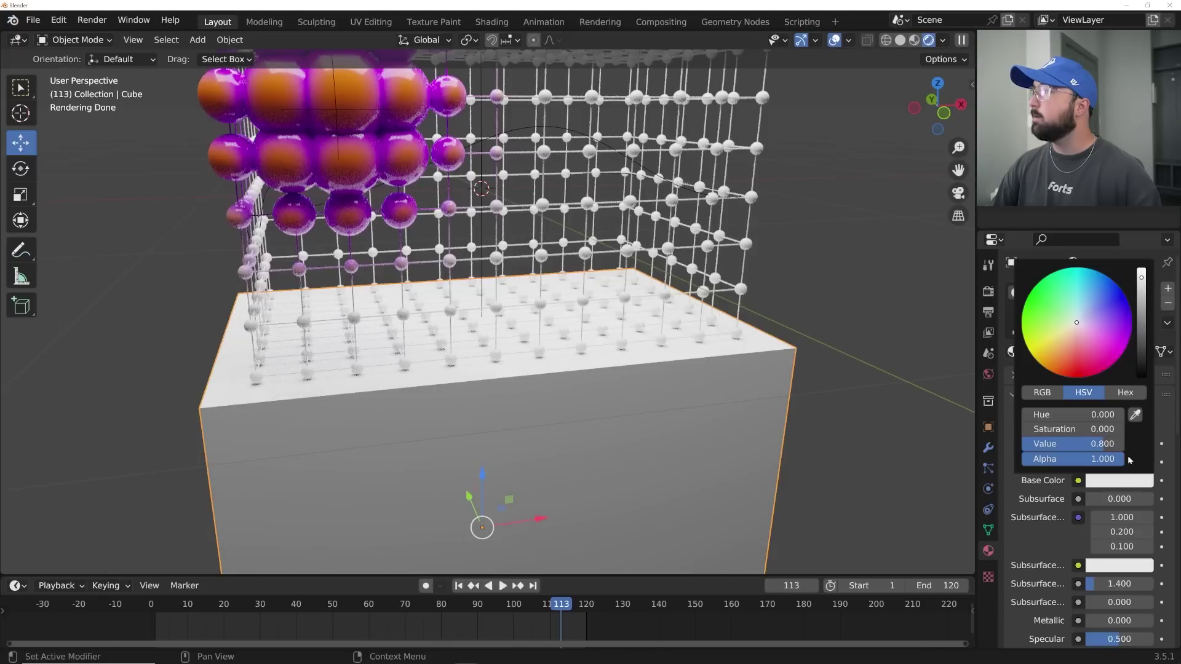
{"action": "left_click_drag", "start_coordinate": [1143, 326], "coordinate": [1143, 302]}
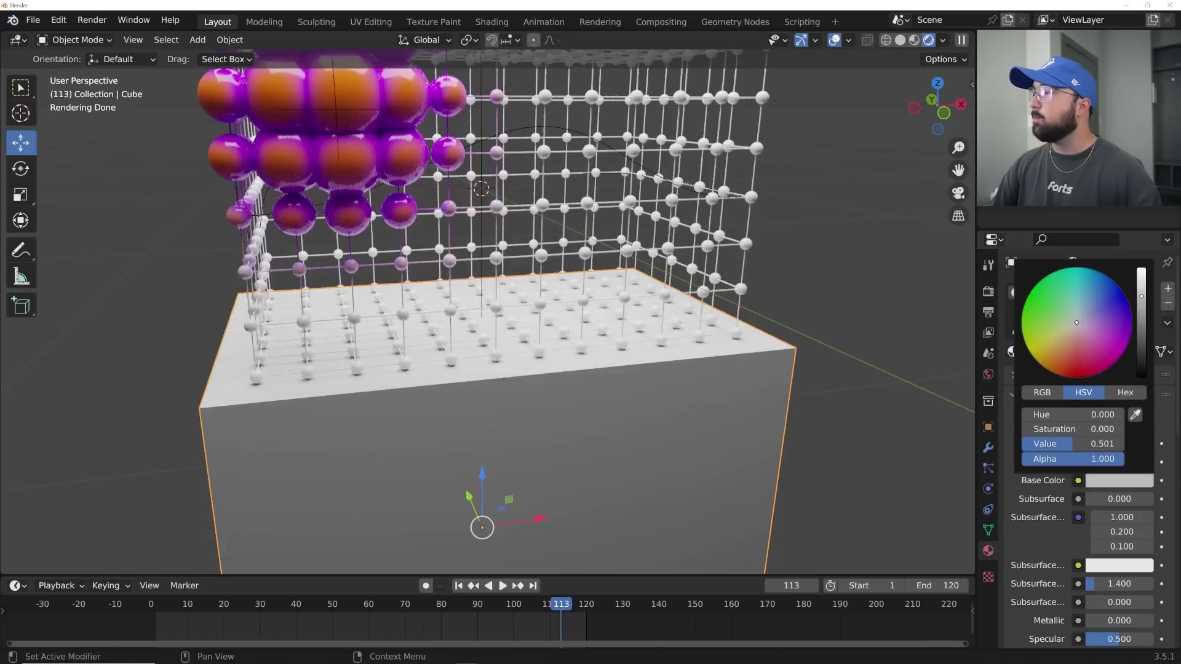
- Add a camera aligned to an angled overhead view and move it to frame the grid and the cube's top
{"action": "middle_click_drag", "start_coordinate": [550, 309], "coordinate": [618, 345]}
{"action": "scroll", "coordinate": [581, 336], "scroll_direction": "down", "scroll_amount": 3}
{"action": "key", "text": "shift+a"}
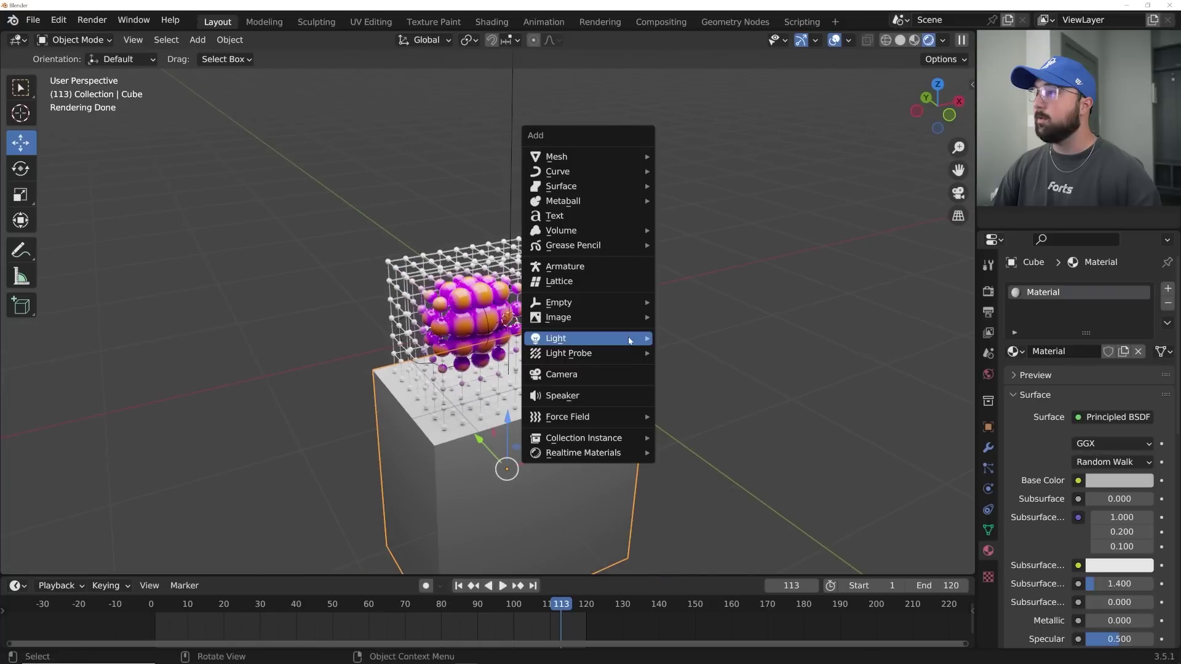
{"action": "left_click", "coordinate": [618, 374]}
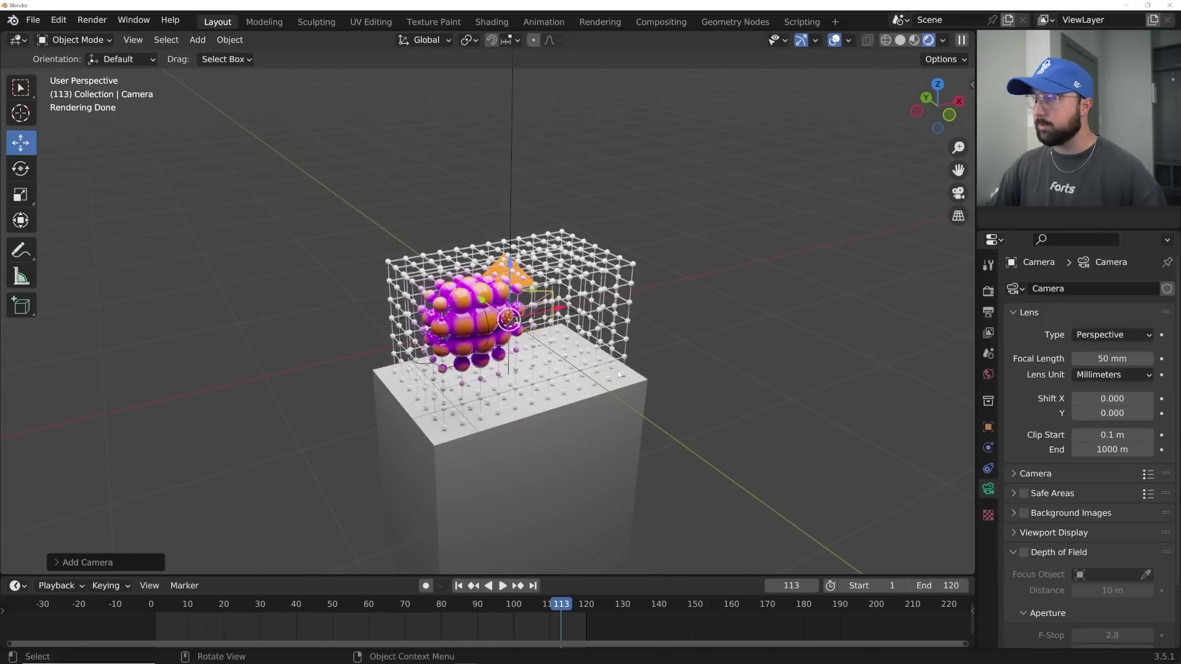
{"action": "key", "text": "KP_0"}
{"action": "key", "text": "g"}
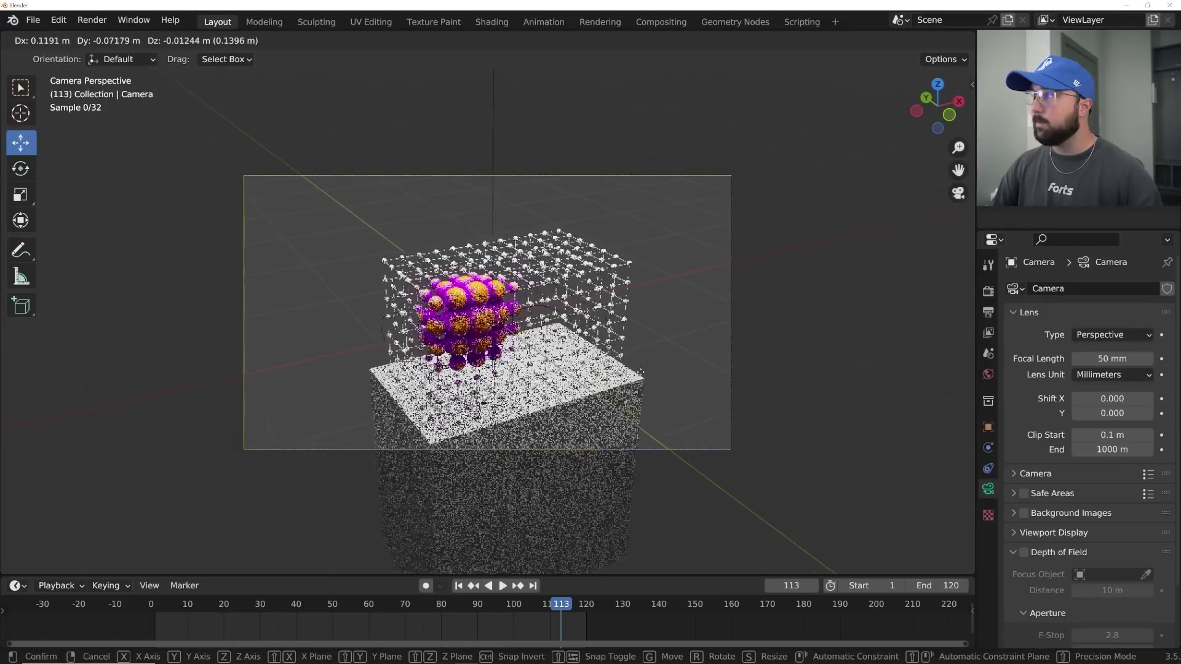
{"action": "left_click", "coordinate": [683, 384]}
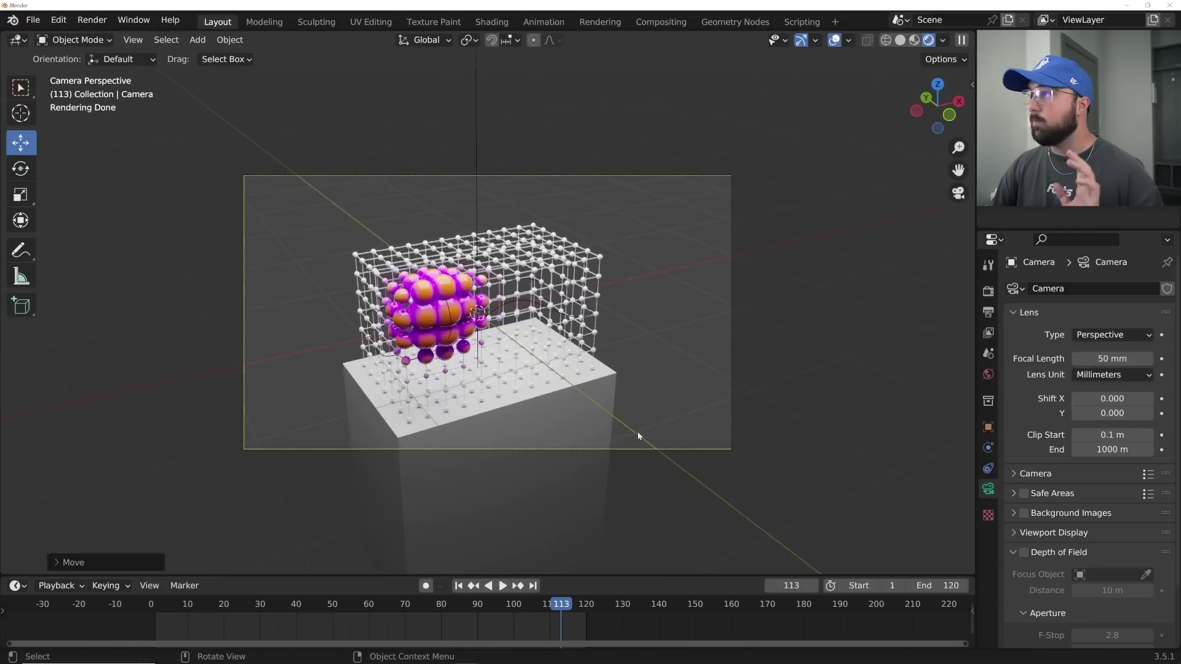
{"action": "scroll", "coordinate": [638, 435], "scroll_direction": "up", "scroll_amount": 2}
- Change the camera type to Orthographic and set its orthographic scale to 3.560
{"action": "left_click", "coordinate": [1116, 337]}
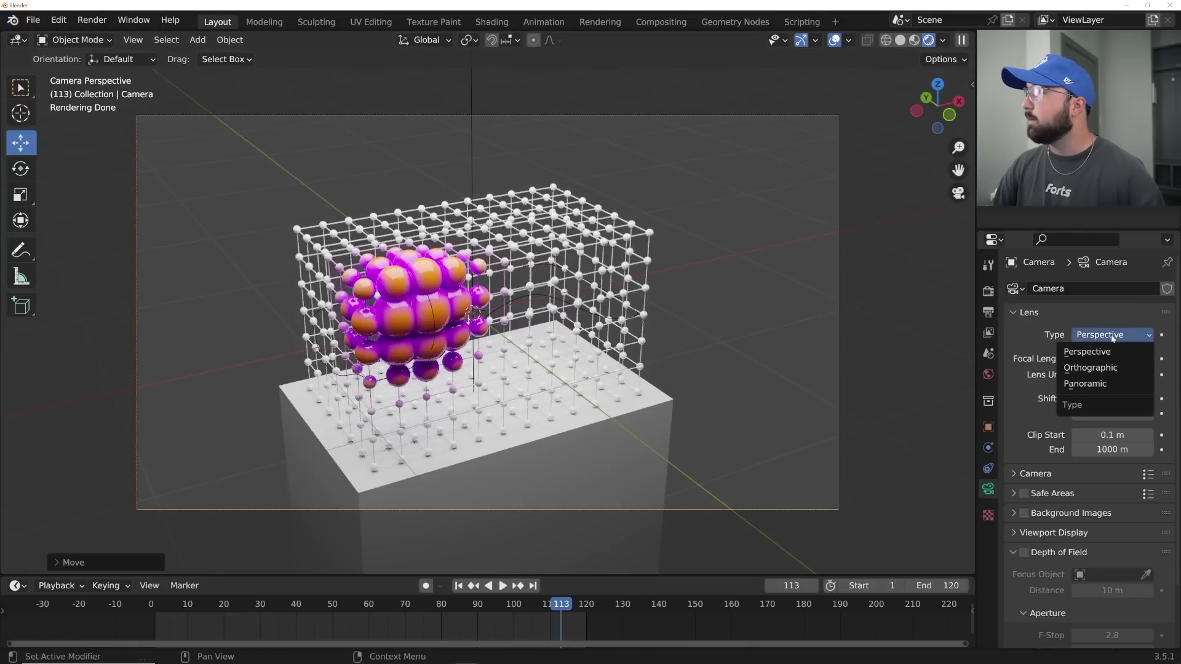
{"action": "left_click", "coordinate": [1105, 373]}
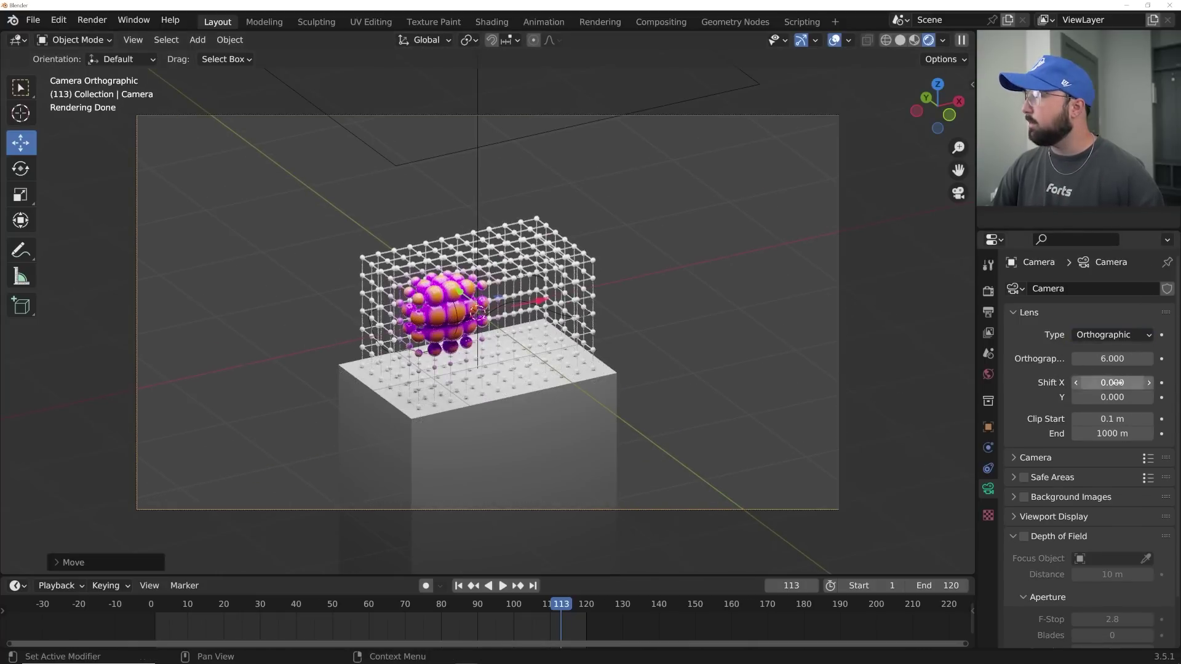
{"action": "left_click_drag", "start_coordinate": [1112, 358], "coordinate": [1038, 359]}
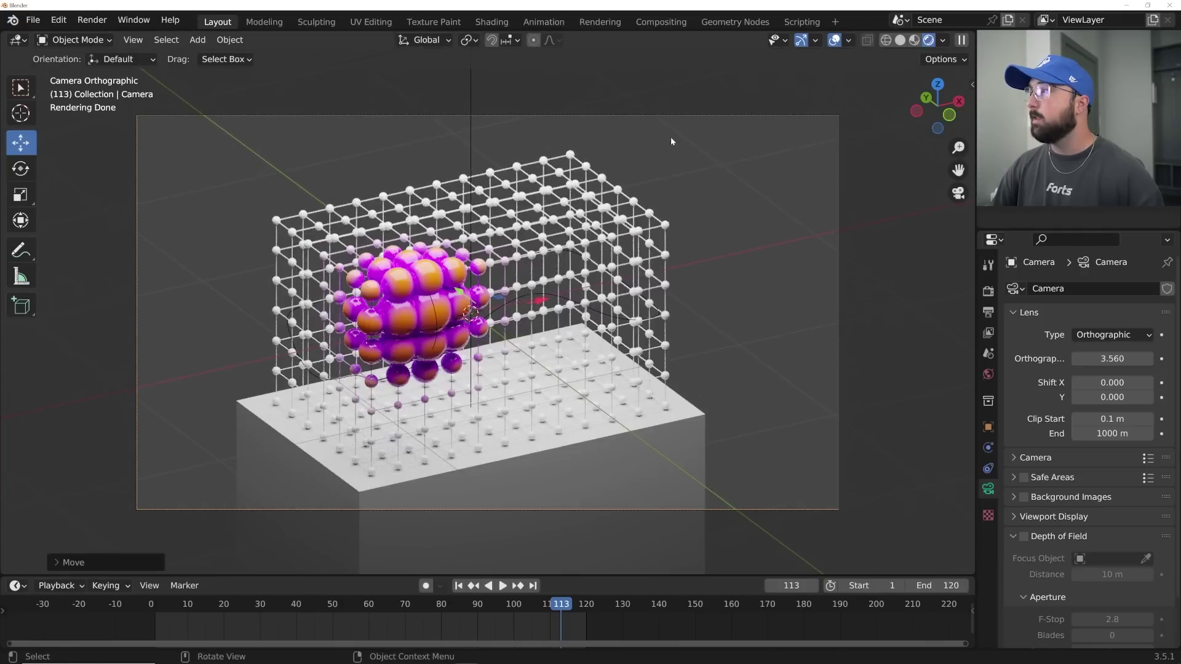
- Add a plane and lower it along Z to below the bottom of the cube
{"action": "key", "text": "shift+a"}
{"action": "mouse_move", "coordinate": [625, 50]}
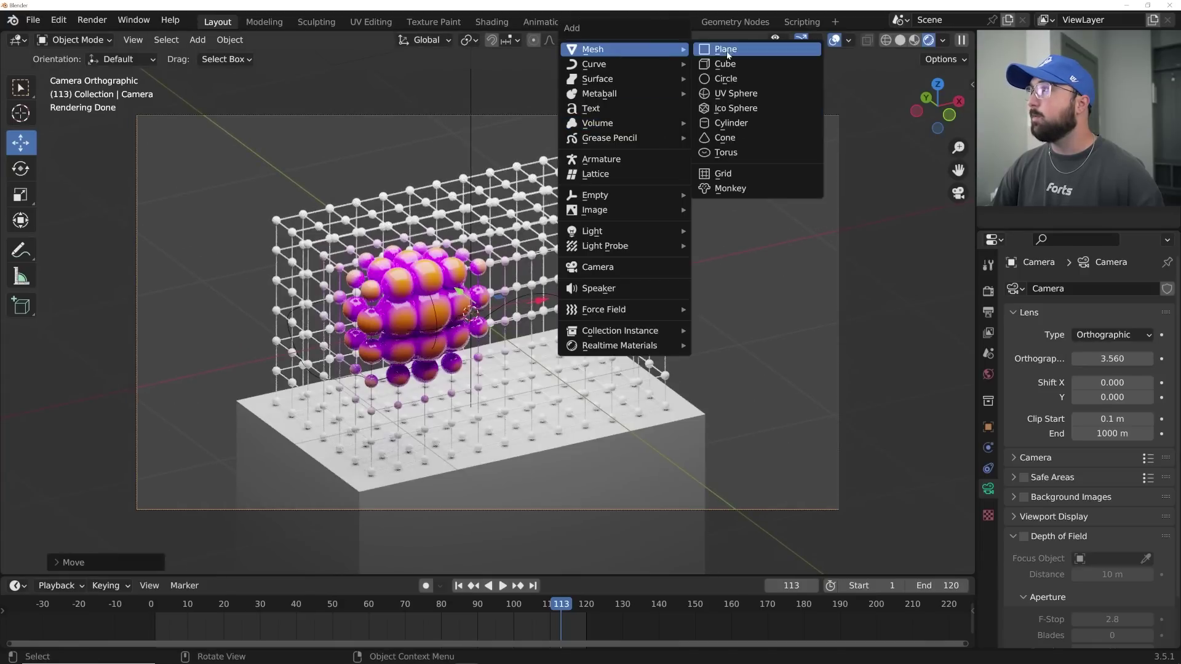
{"action": "left_click", "coordinate": [728, 54]}
{"action": "scroll", "coordinate": [490, 268], "scroll_direction": "down", "scroll_amount": 3}
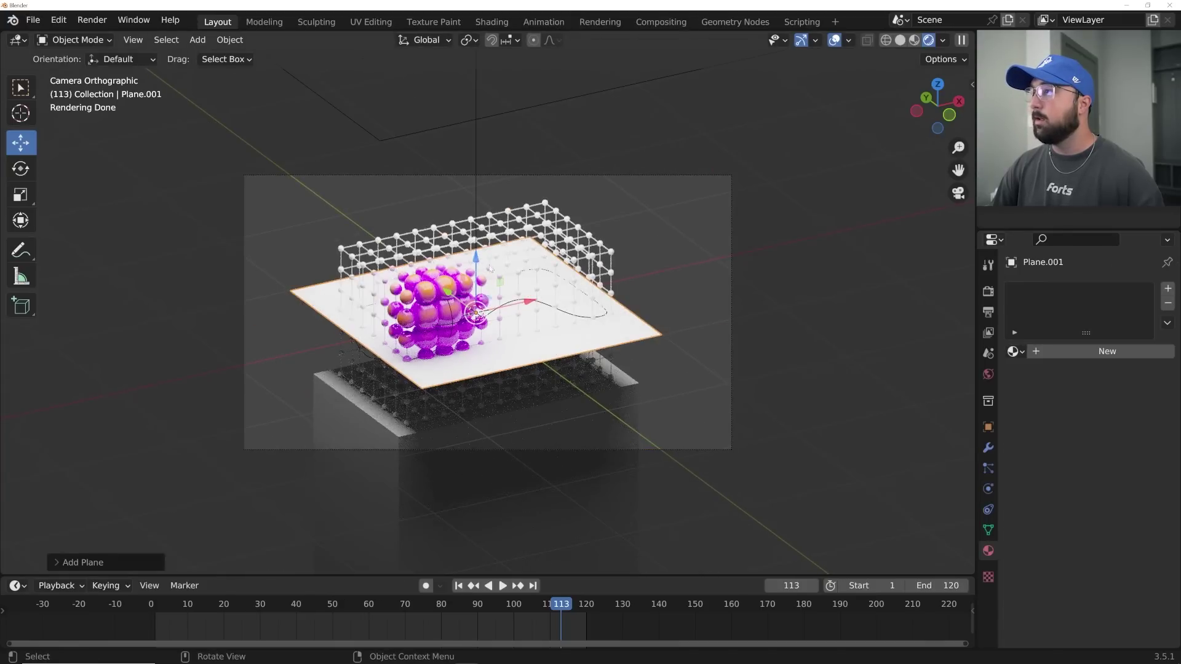
{"action": "left_click_drag", "start_coordinate": [476, 259], "coordinate": [478, 506]}
{"action": "middle_click_drag", "start_coordinate": [478, 483], "coordinate": [502, 309]}
{"action": "scroll", "coordinate": [482, 411], "scroll_direction": "down", "scroll_amount": 3}
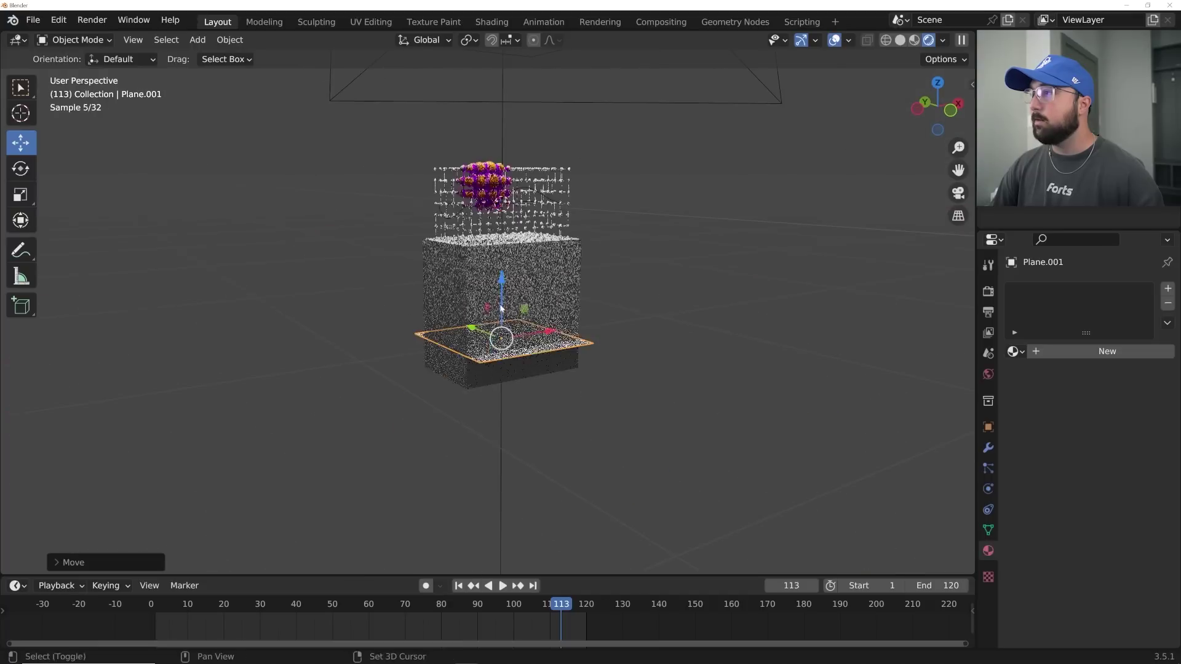
{"action": "left_click_drag", "start_coordinate": [502, 308], "coordinate": [528, 415]}
- Return to the camera view and scale the plane up until it fills the camera frame as a backdrop
{"action": "key", "text": "KP_0"}
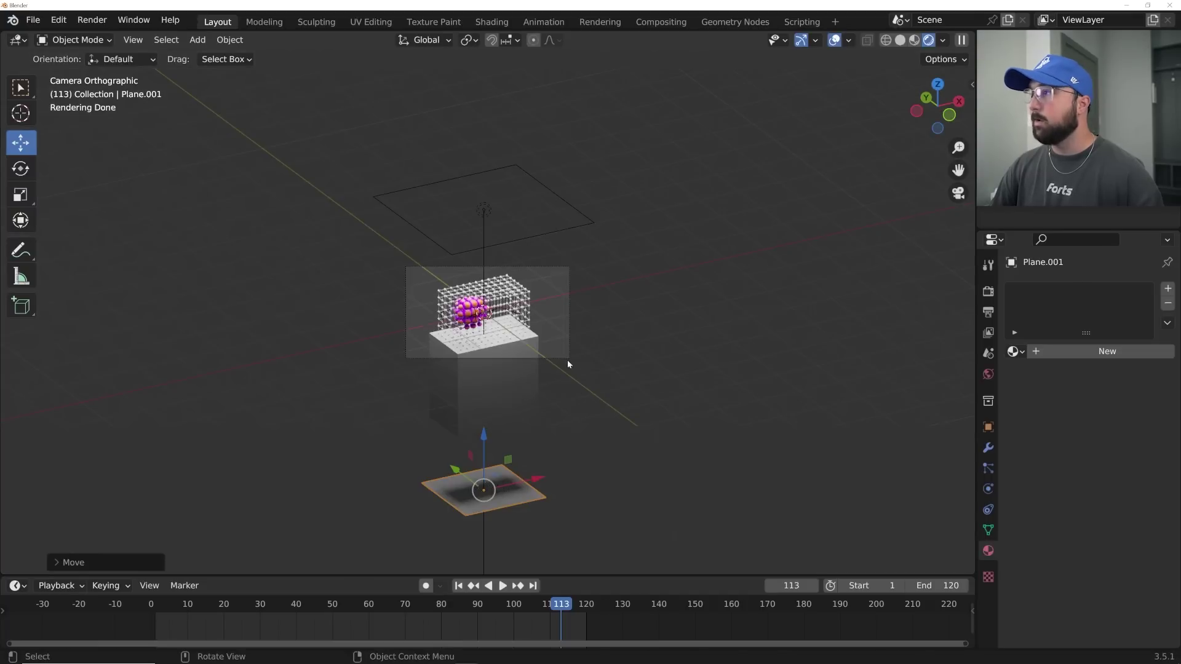
{"action": "key", "text": "s"}
{"action": "left_click", "coordinate": [408, 477]}
{"action": "key", "text": "s"}
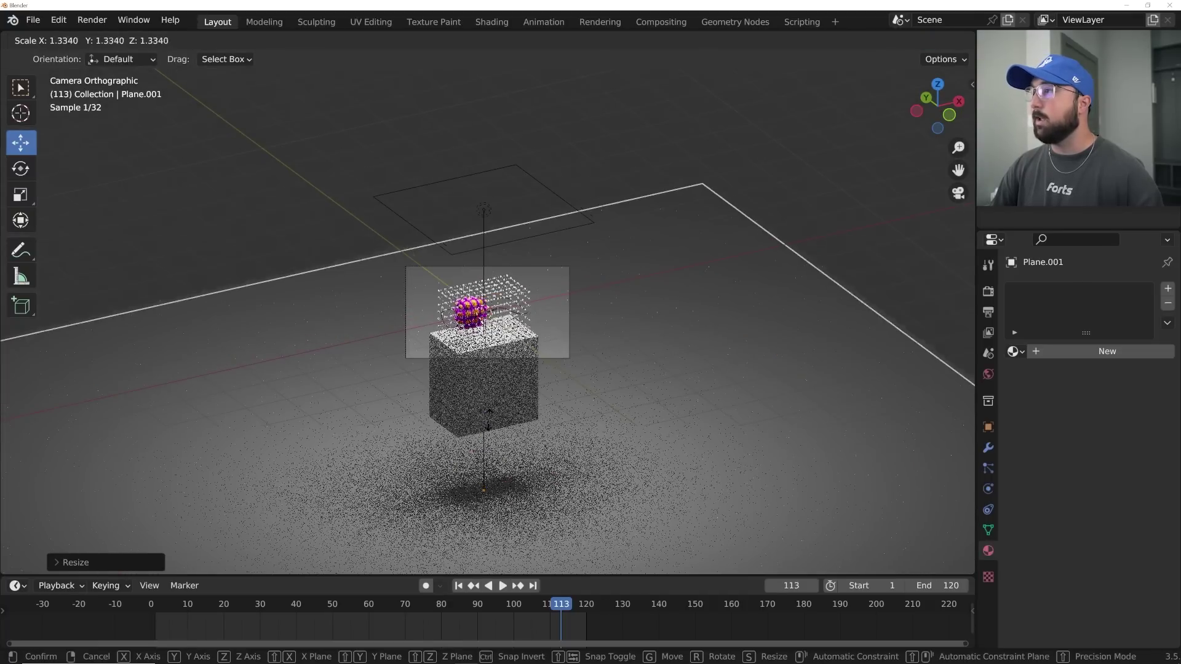
{"action": "left_click", "coordinate": [489, 422]}
{"action": "scroll", "coordinate": [509, 415], "scroll_direction": "up", "scroll_amount": 5}
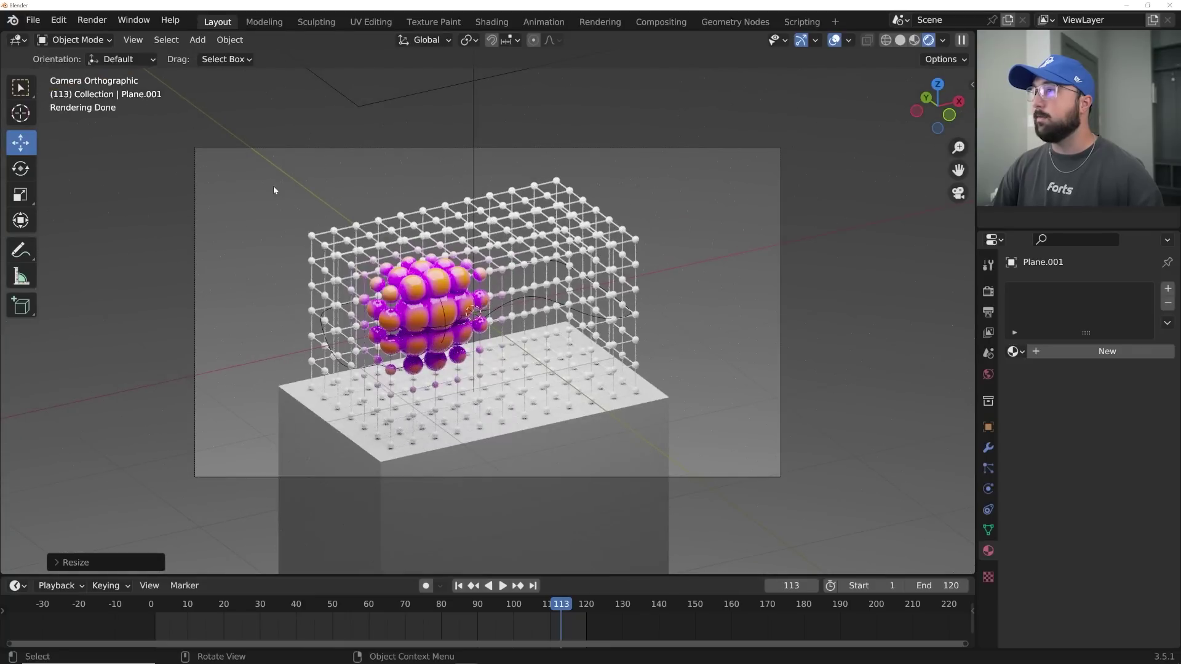
- Hide the viewport overlays and gizmos for a clean view of the camera framing
{"action": "left_click", "coordinate": [834, 39]}
{"action": "left_click", "coordinate": [801, 39]}
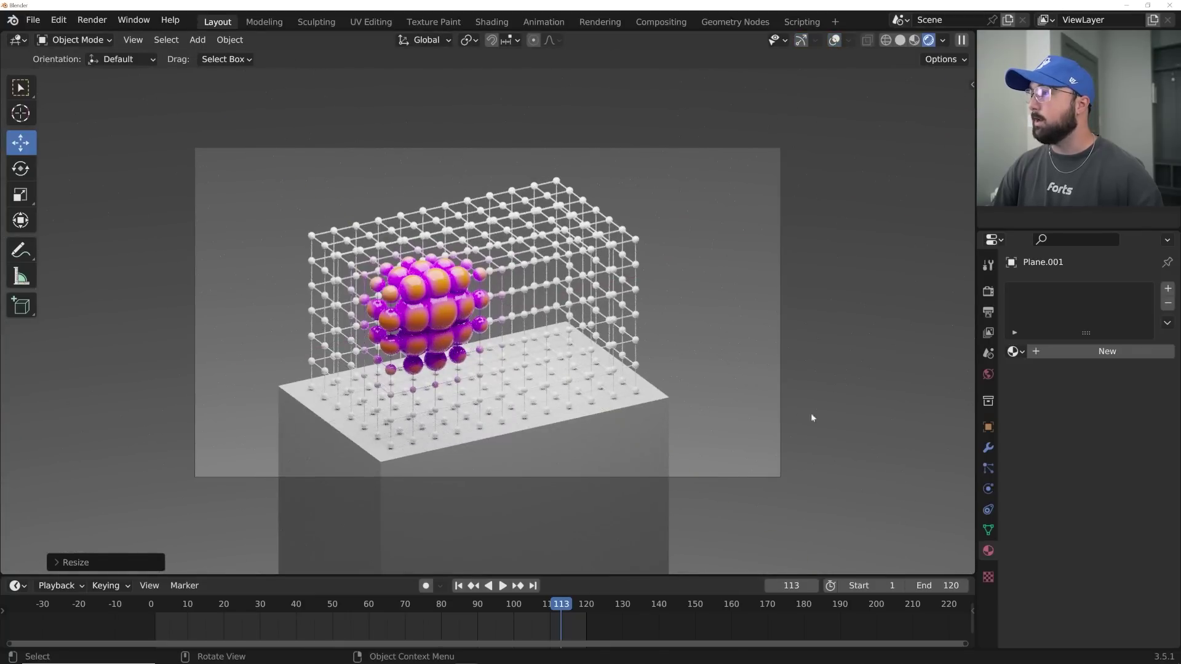
{"action": "scroll", "coordinate": [689, 373], "scroll_direction": "up", "scroll_amount": 2}
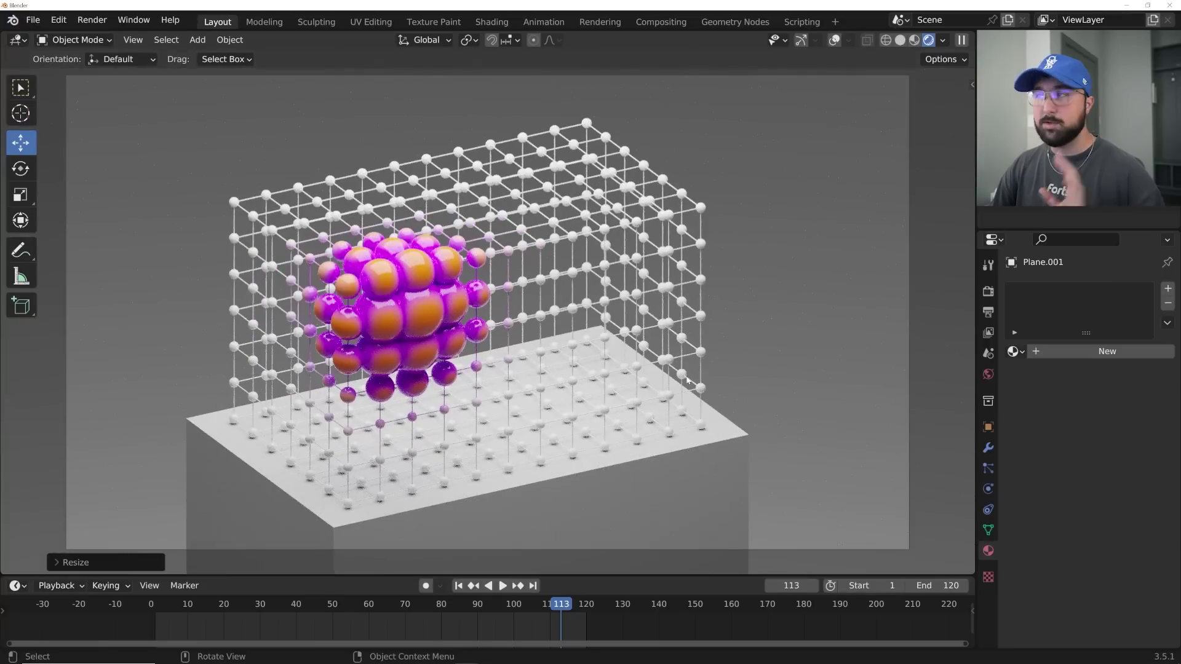
- Set the Cycles render max samples to 120
{"action": "left_click", "coordinate": [989, 292]}
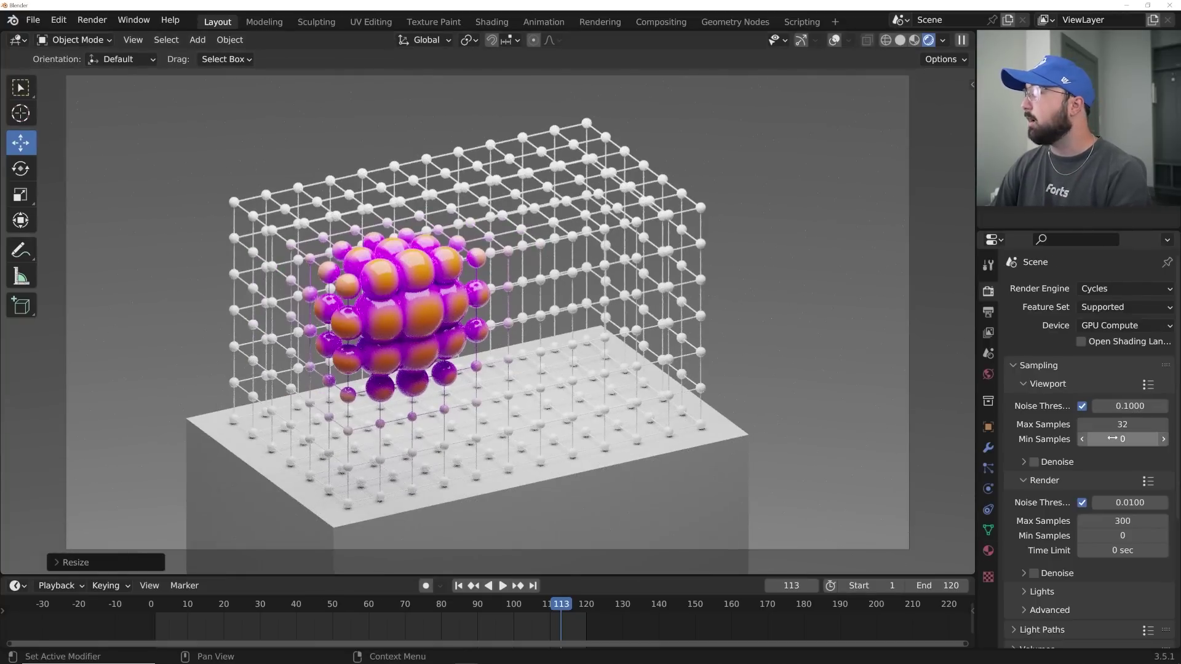
{"action": "left_click", "coordinate": [1123, 521]}
{"action": "type", "text": "120"}
{"action": "key", "text": "Return"}
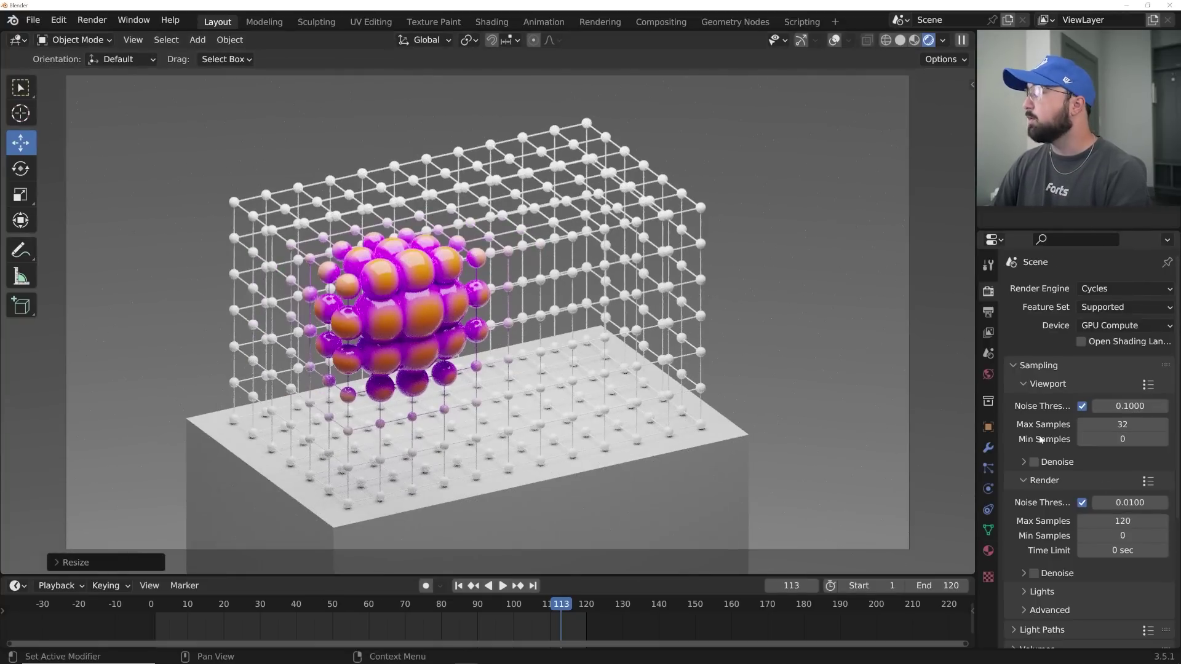
- Render a test image of frame 113, inspect it up close and close the render window
{"action": "left_click", "coordinate": [93, 19]}
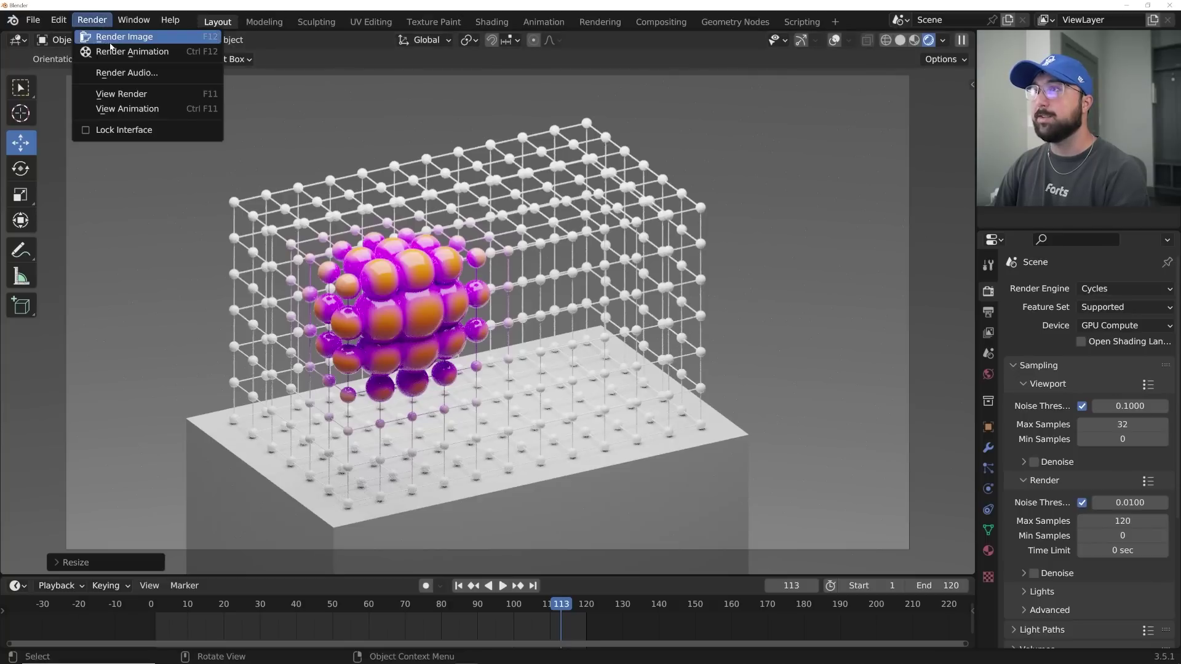
{"action": "left_click", "coordinate": [117, 37]}
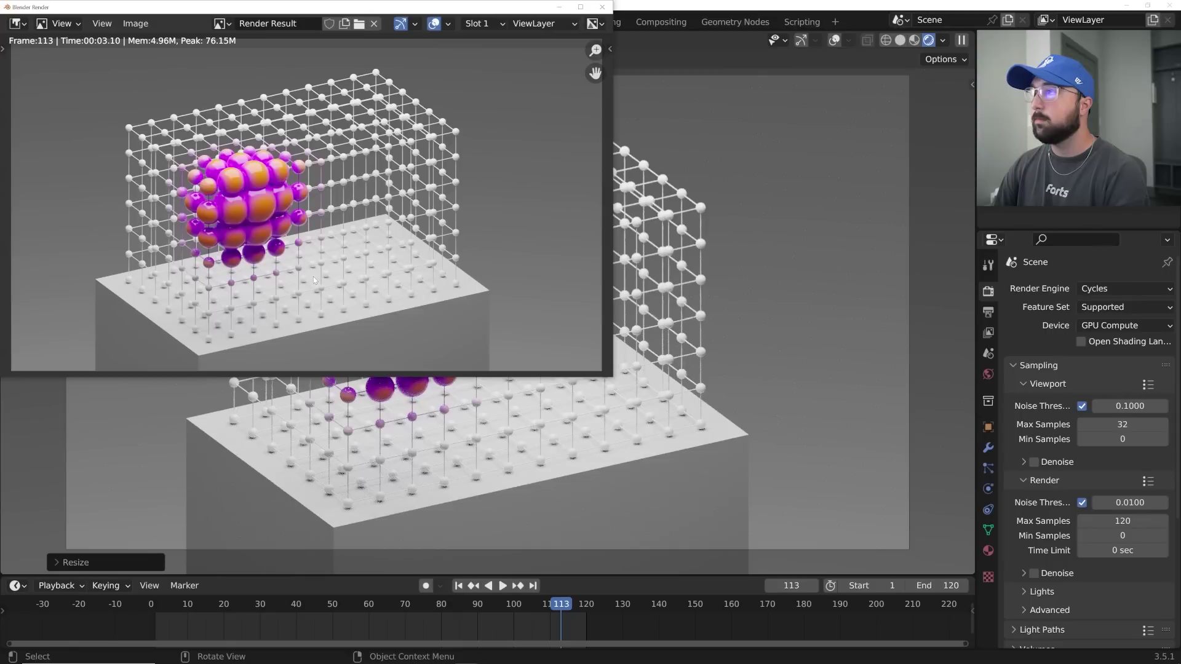
{"action": "scroll", "coordinate": [313, 275], "scroll_direction": "up", "scroll_amount": 2}
{"action": "scroll", "coordinate": [215, 249], "scroll_direction": "down", "scroll_amount": 3}
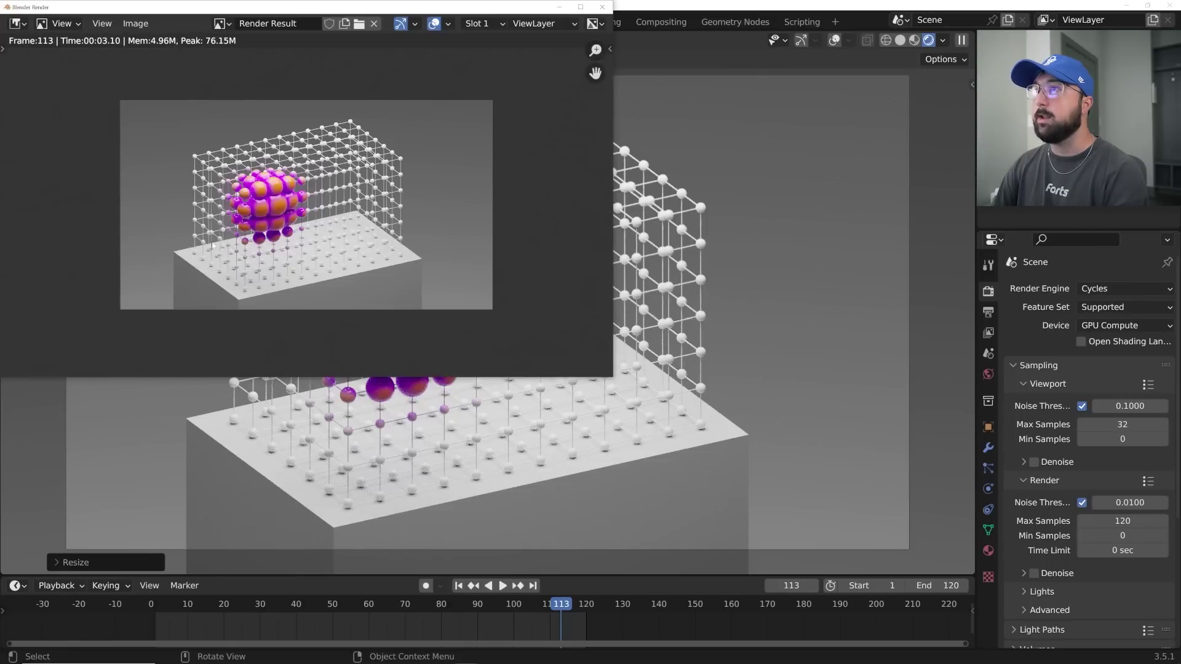
{"action": "scroll", "coordinate": [311, 203], "scroll_direction": "up", "scroll_amount": 3}
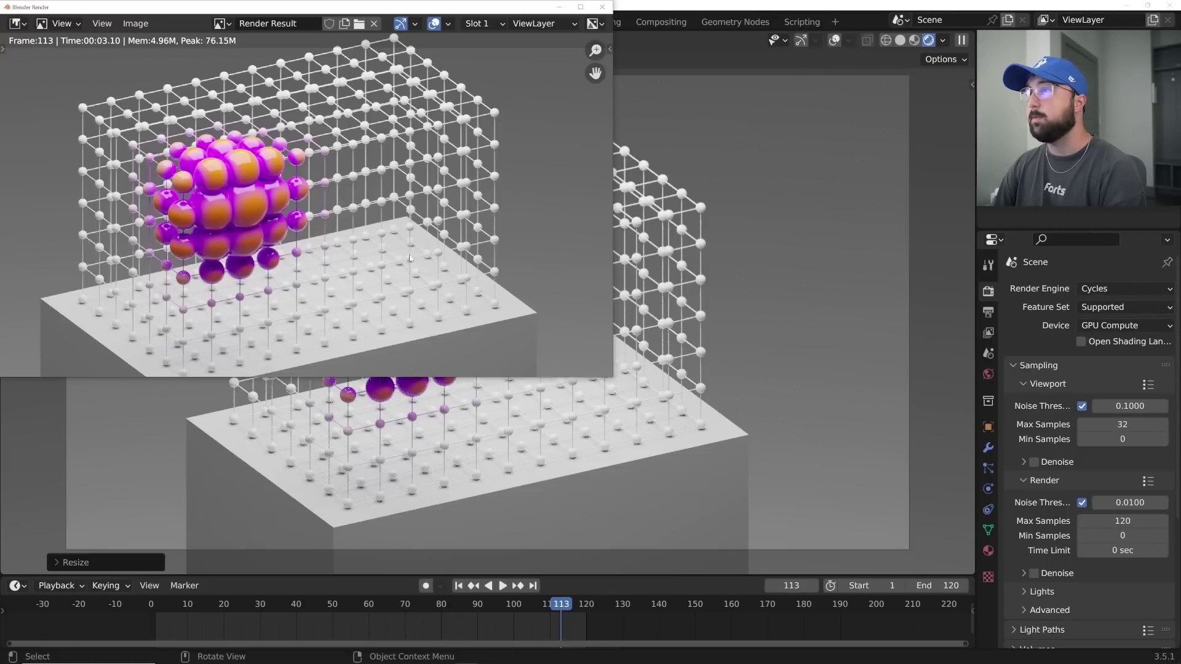
{"action": "left_click", "coordinate": [602, 7]}
- Inspect the sphere grid up close, return to the camera view and switch the viewport to solid shading
{"action": "scroll", "coordinate": [578, 335], "scroll_direction": "down", "scroll_amount": 3}
{"action": "scroll", "coordinate": [578, 334], "scroll_direction": "up", "scroll_amount": 4}
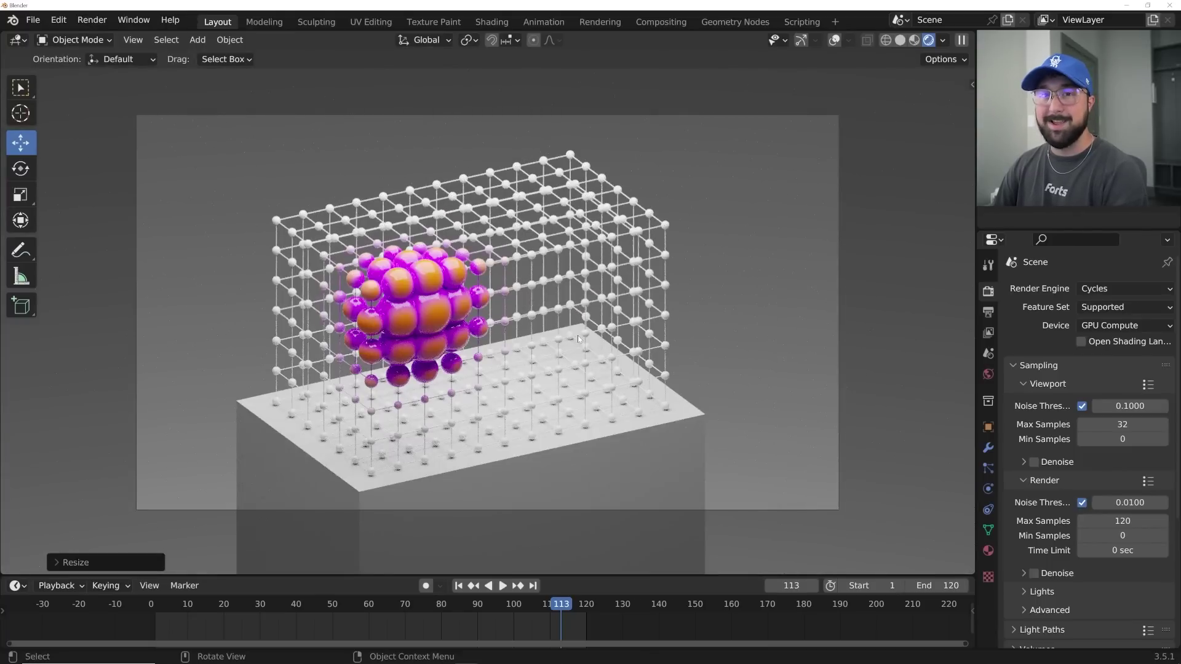
{"action": "scroll", "coordinate": [578, 334], "scroll_direction": "up", "scroll_amount": 5}
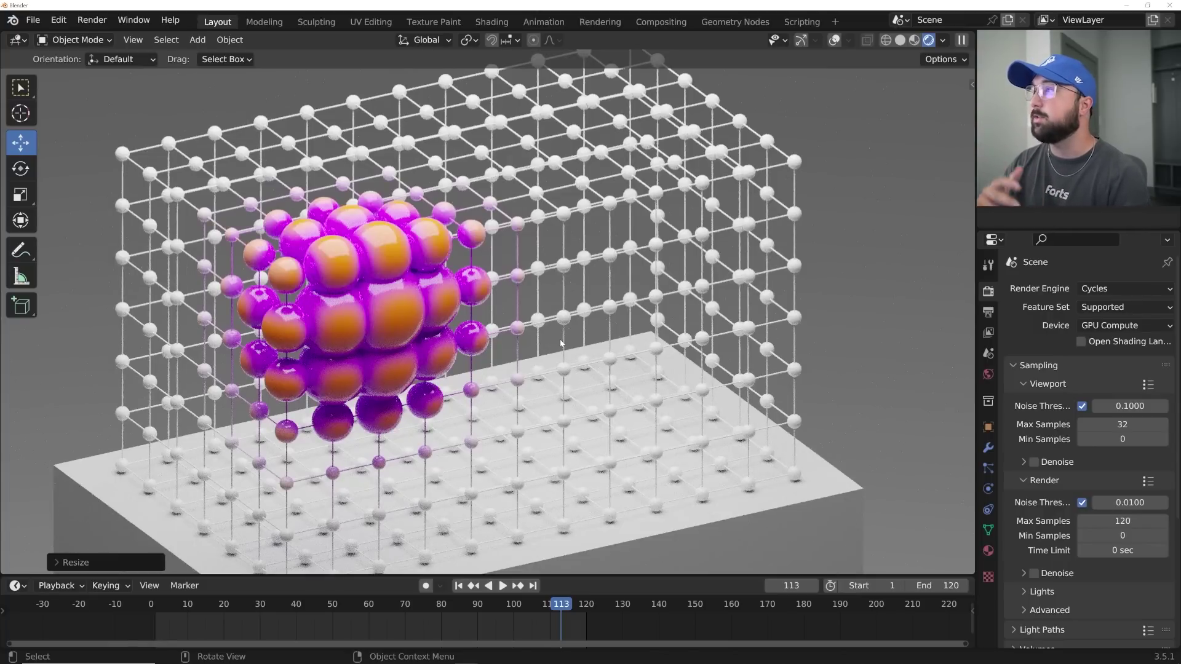
{"action": "key", "text": "KP_0"}
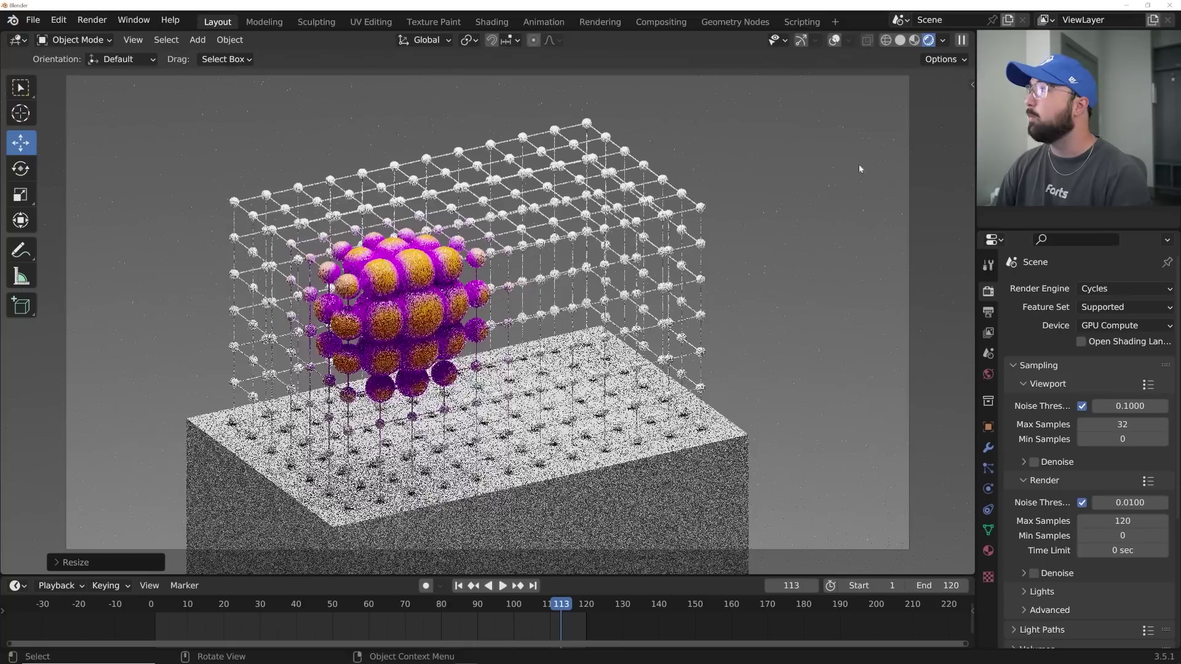
{"action": "left_click", "coordinate": [901, 41]}
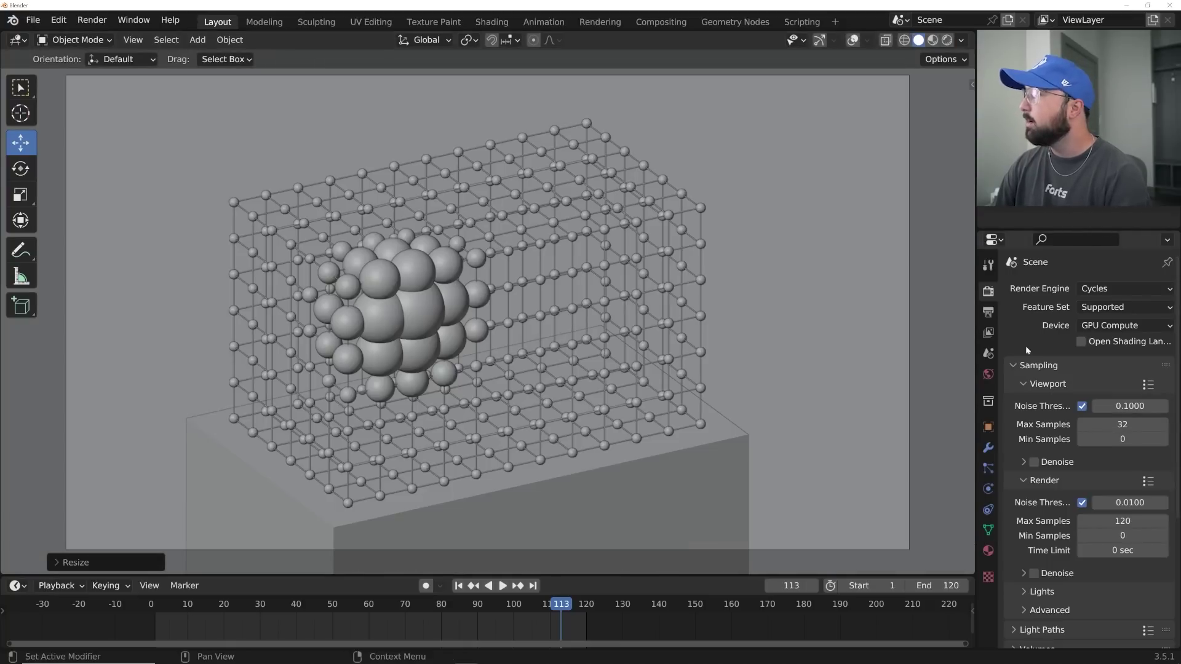
- Create a folder named WEIRD GEWP in C:\tmp and set it as the render output folder
{"action": "left_click", "coordinate": [989, 312]}
{"action": "scroll", "coordinate": [1056, 418], "scroll_direction": "down", "scroll_amount": 3}
{"action": "scroll", "coordinate": [1056, 418], "scroll_direction": "down", "scroll_amount": 2}
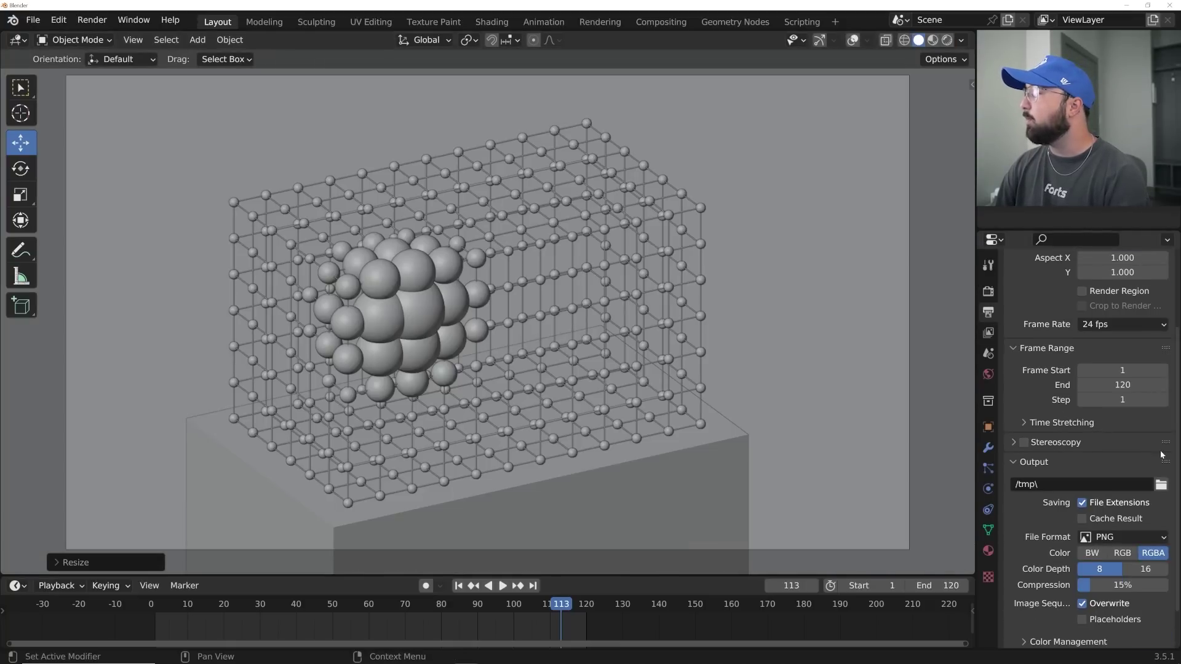
{"action": "left_click", "coordinate": [1162, 484]}
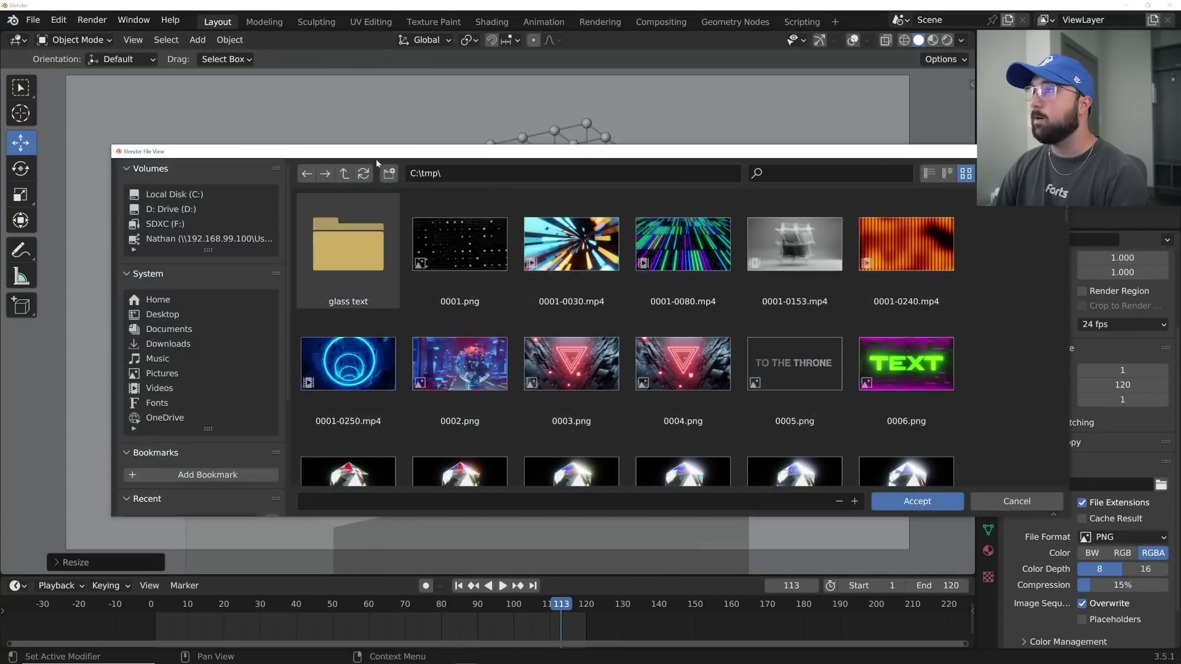
{"action": "left_click", "coordinate": [389, 173]}
{"action": "type", "text": "WE"}
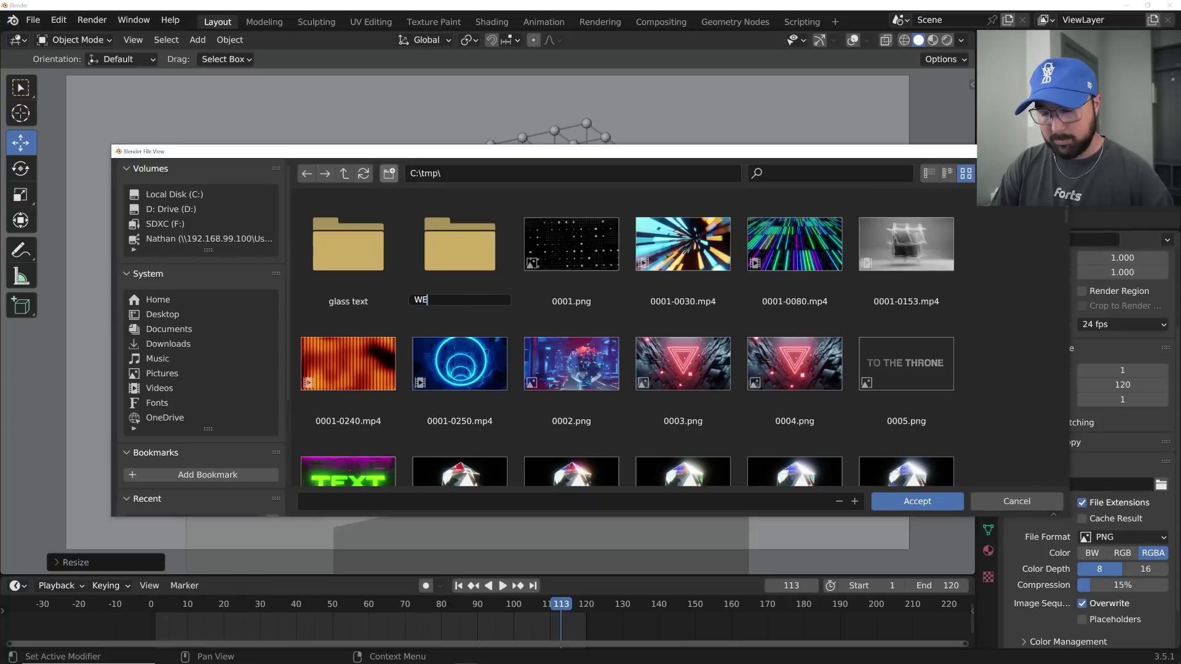
{"action": "type", "text": "IRD GEWP"}
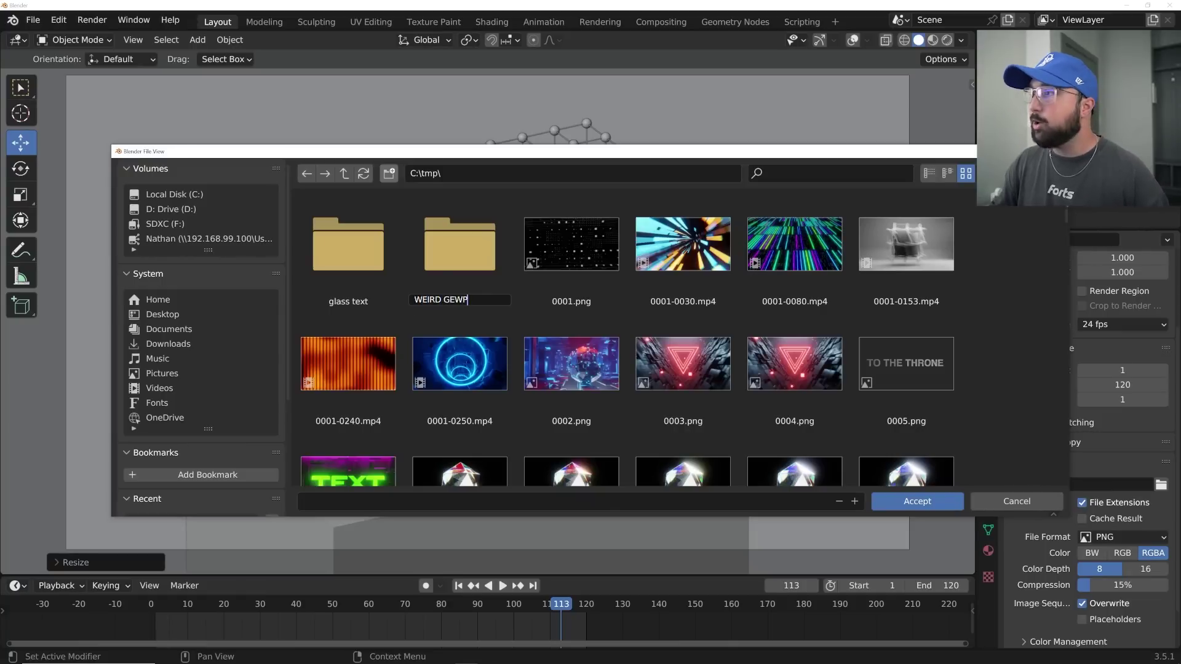
{"action": "key", "text": "Return"}
{"action": "double_click", "coordinate": [425, 252]}
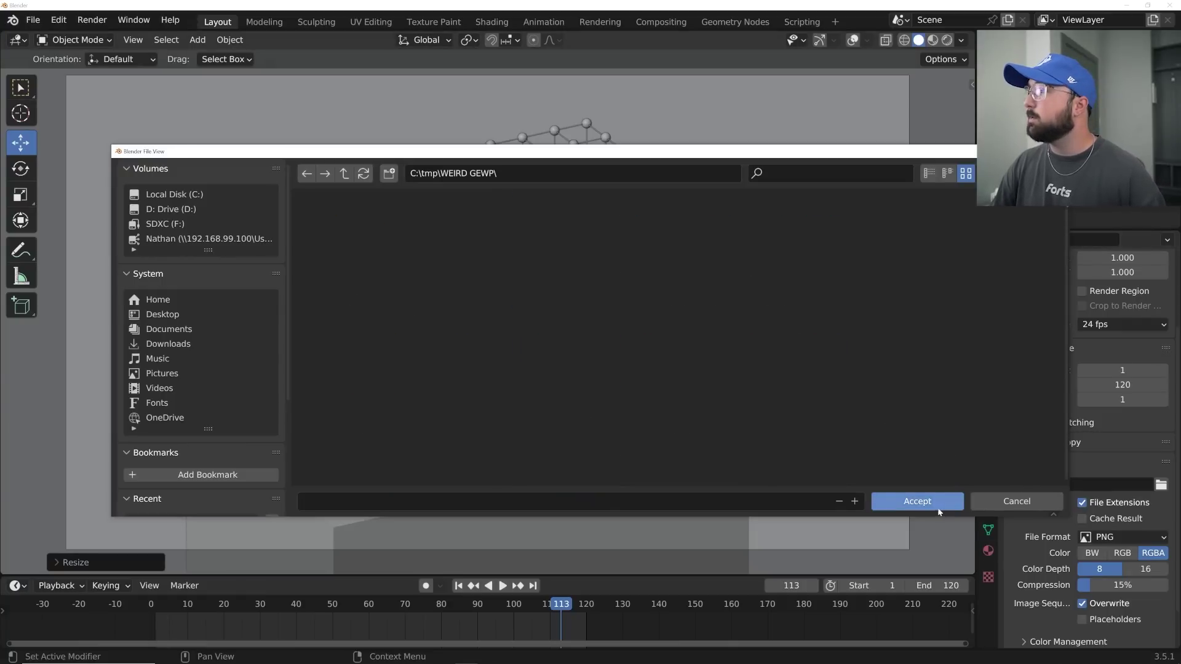
{"action": "left_click", "coordinate": [924, 499]}
- Keep PNG as the output file format and render the animation
{"action": "left_click", "coordinate": [1131, 535]}
{"action": "left_click", "coordinate": [1131, 535]}
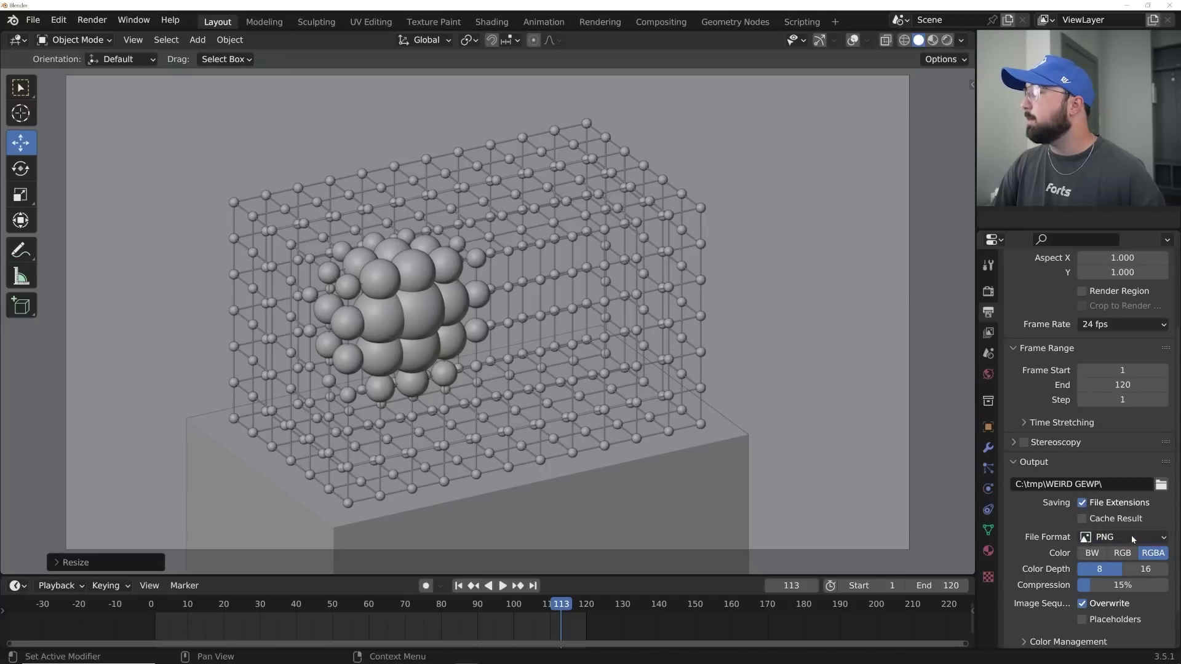
{"action": "left_click", "coordinate": [92, 20]}
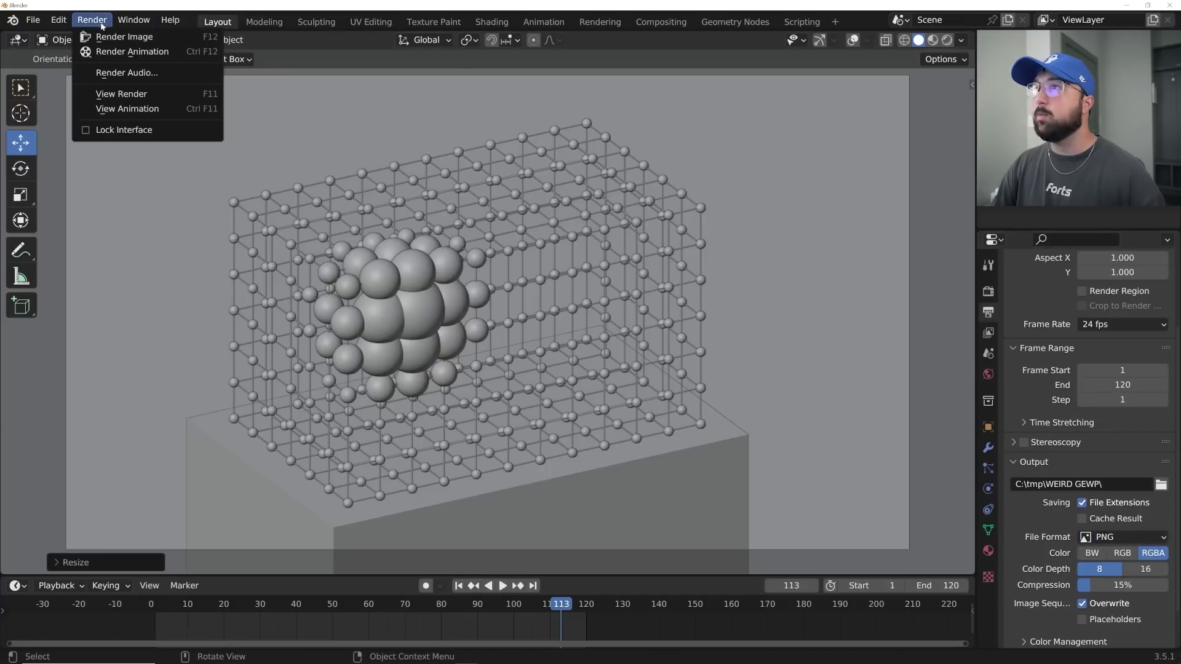
{"action": "left_click", "coordinate": [127, 58]}
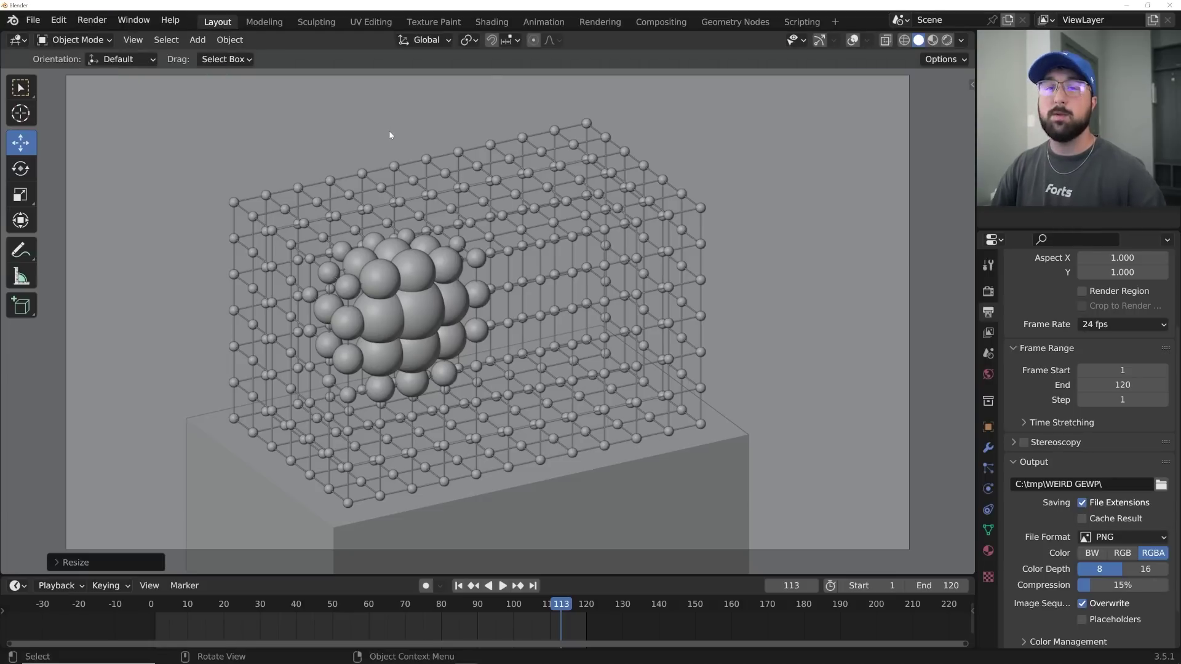